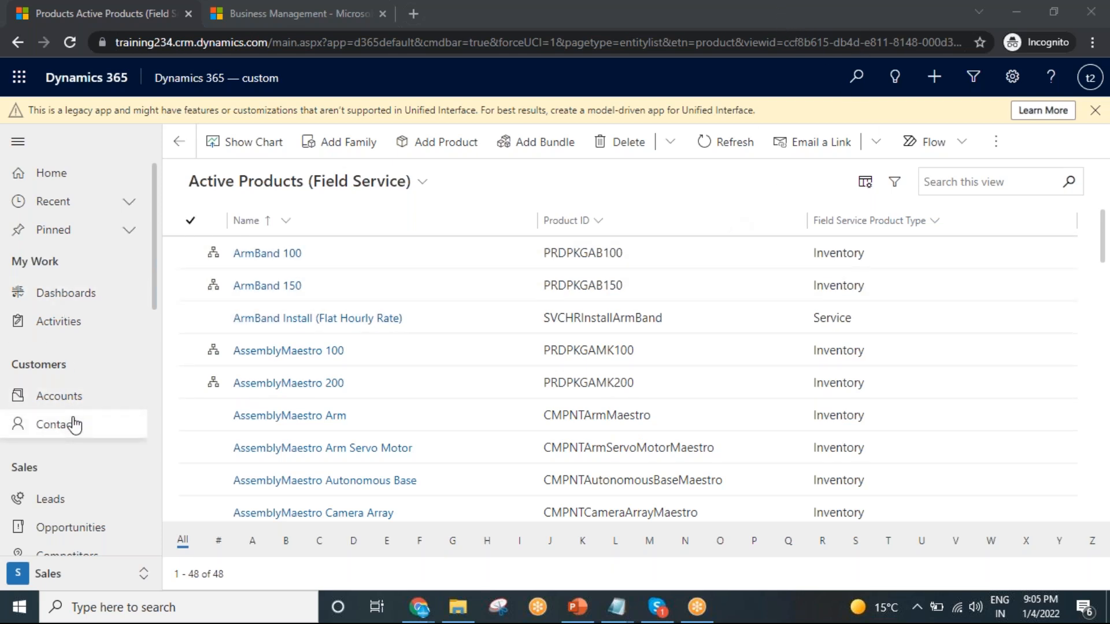
# Step: Open the infosys account record from the My Active Accounts list and bring its contacts area into view
pyautogui.click(72, 399)
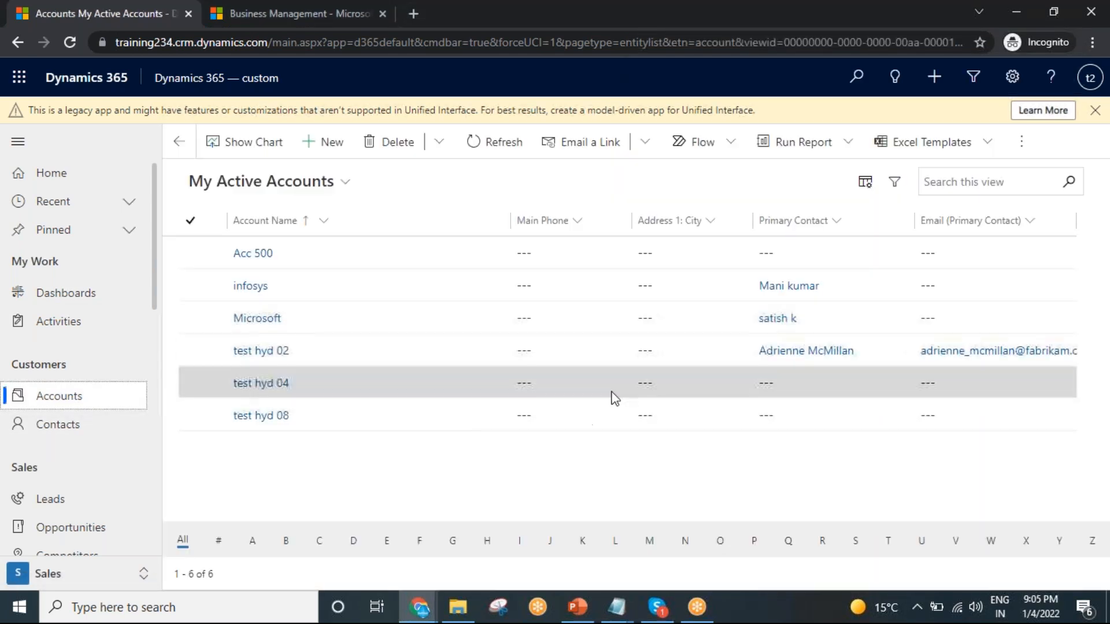
pyautogui.doubleClick(491, 292)
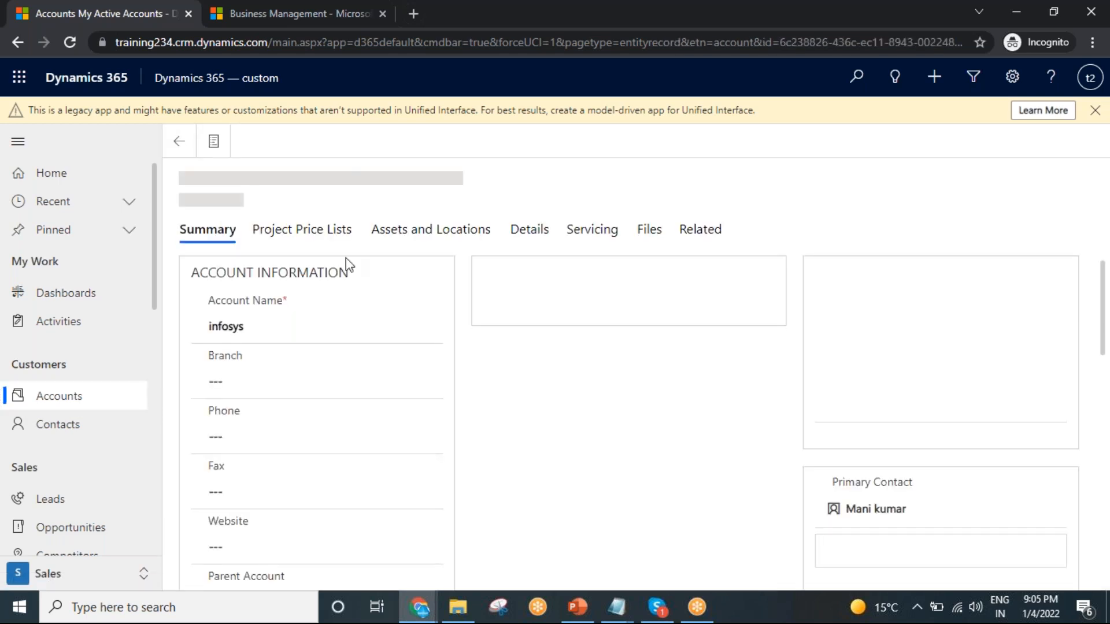
pyautogui.moveTo(613, 611)
pyautogui.click(657, 565)
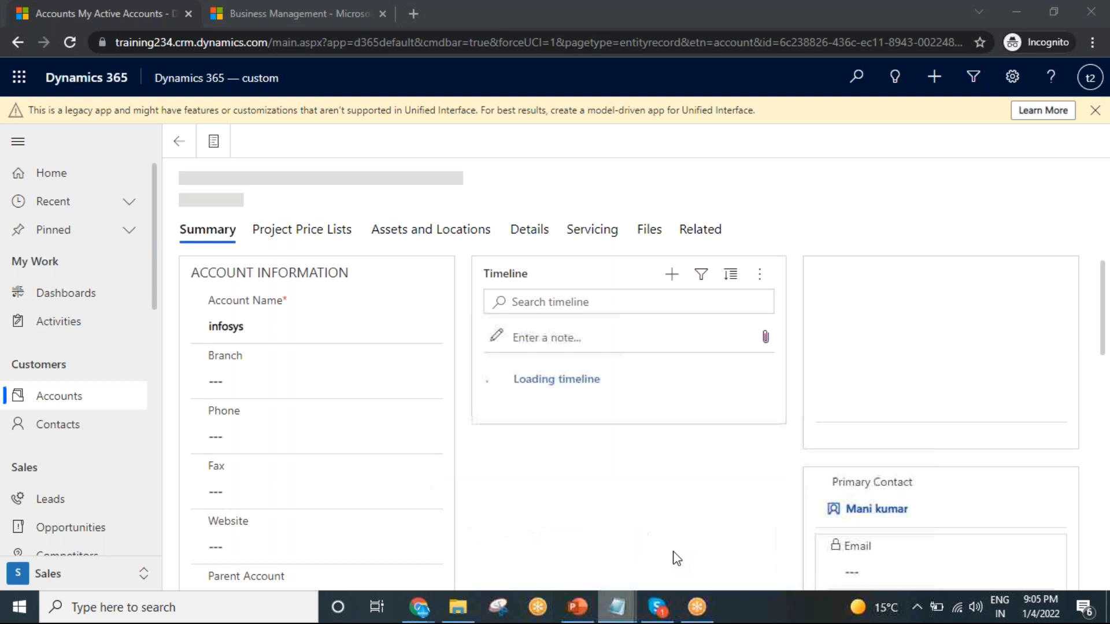
pyautogui.click(905, 147)
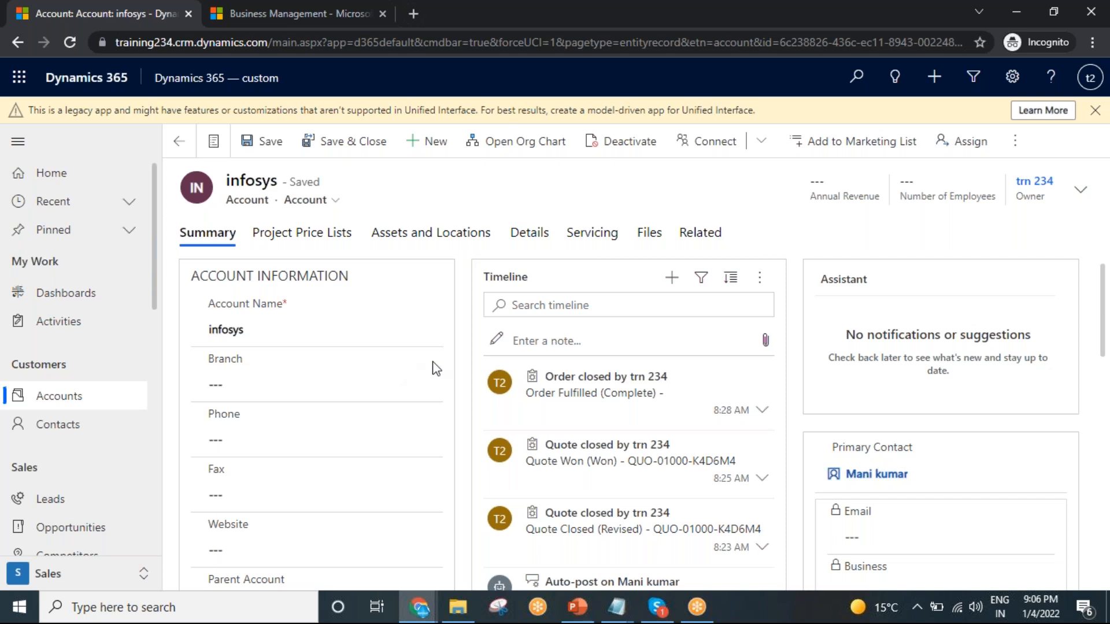
pyautogui.scroll(-4, 434, 367)
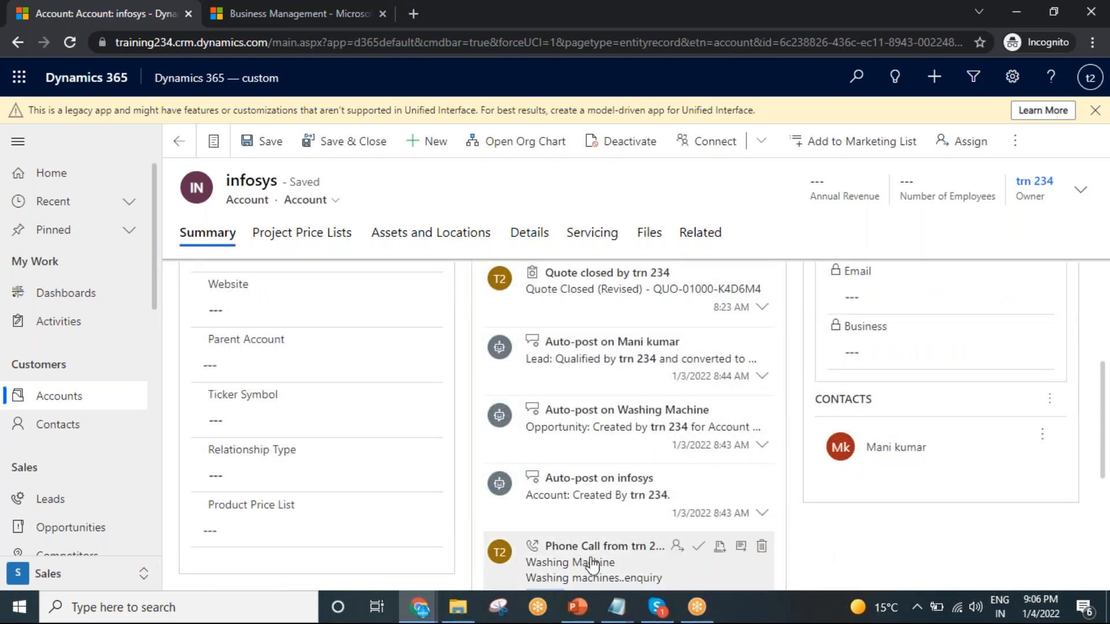
# Step: In the open Notepad note, add the line "Associated subgrid-----" below the "lg-----samsung-----" line
pyautogui.moveTo(627, 609)
pyautogui.click(695, 558)
pyautogui.click(330, 278)
pyautogui.press('Return')
pyautogui.press('Return')
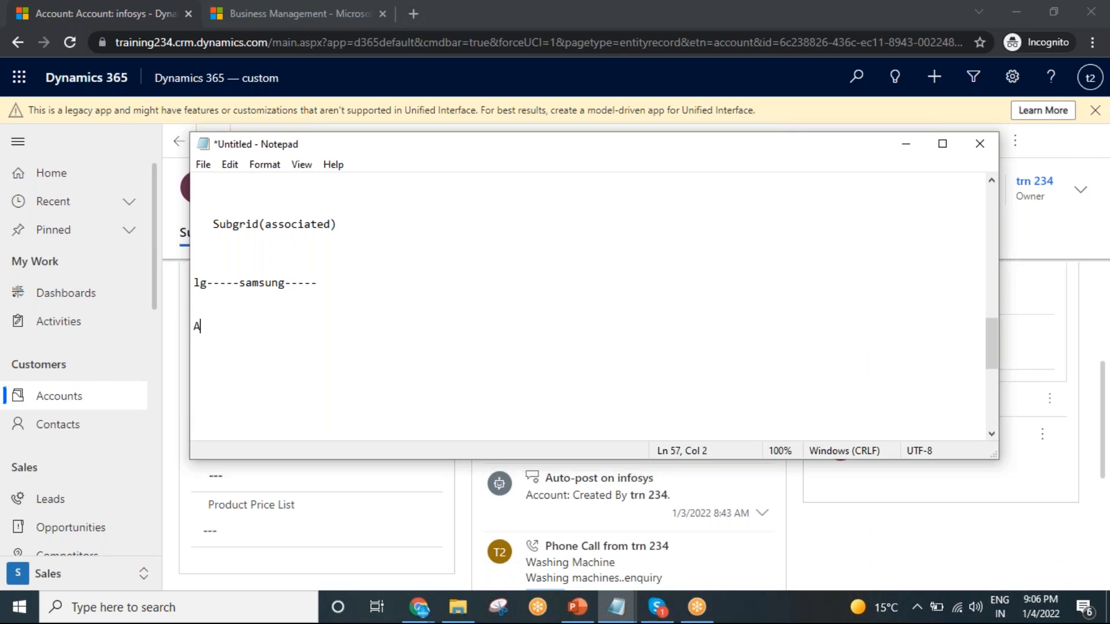
pyautogui.write('Associated subgrid')
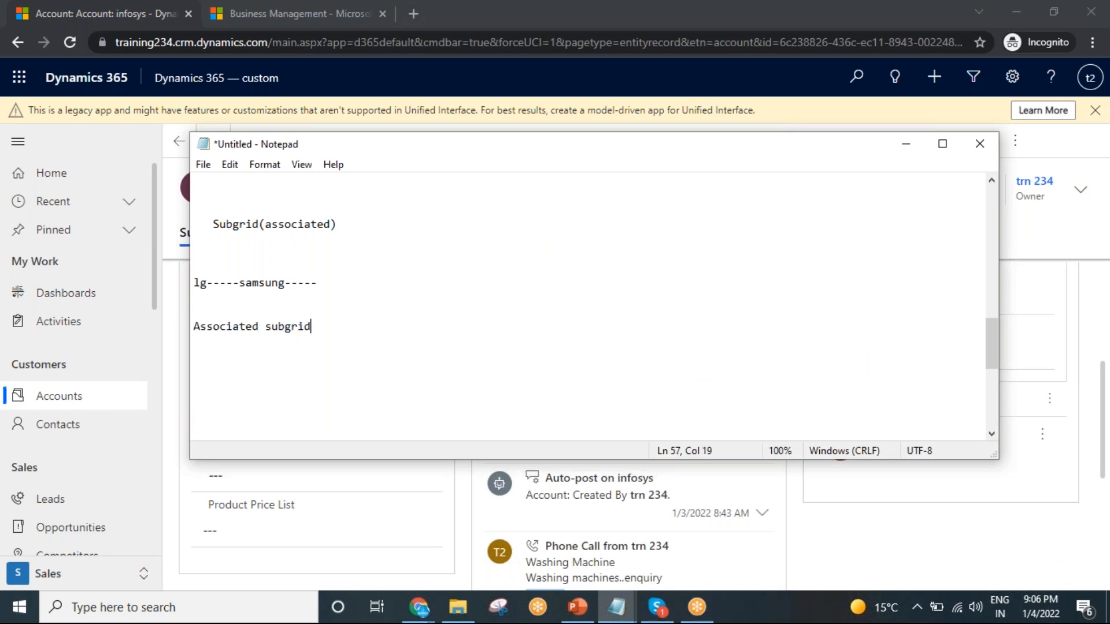
pyautogui.write('-----')
pyautogui.click(904, 151)
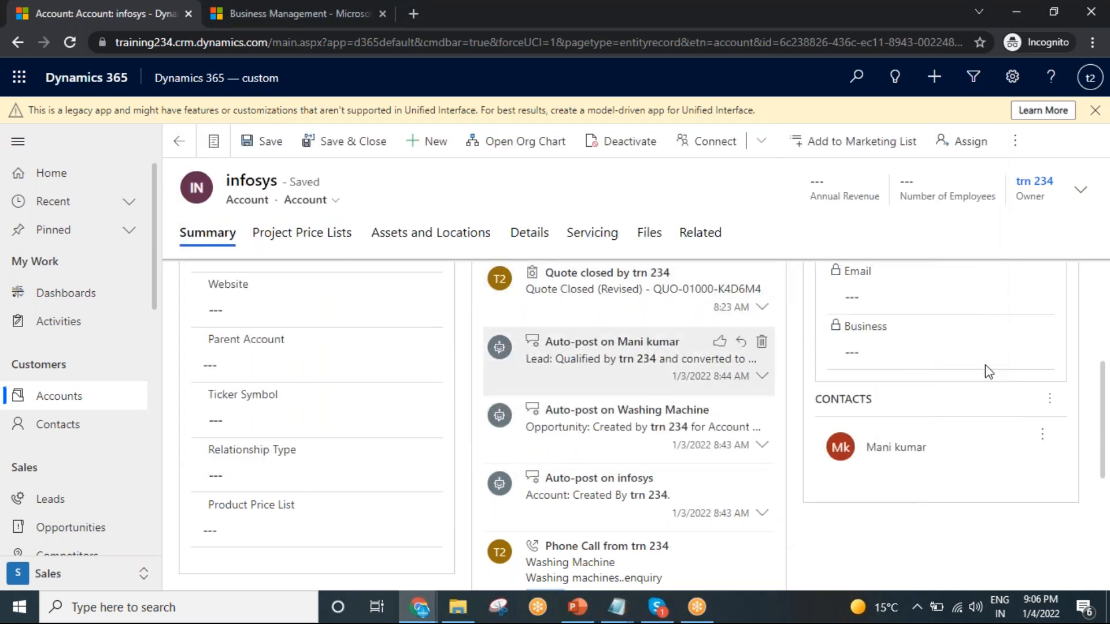
# Step: Add an existing contact to the infosys account's Contacts subgrid, choosing the third named contact in the full list, and refresh the subgrid
pyautogui.click(1049, 399)
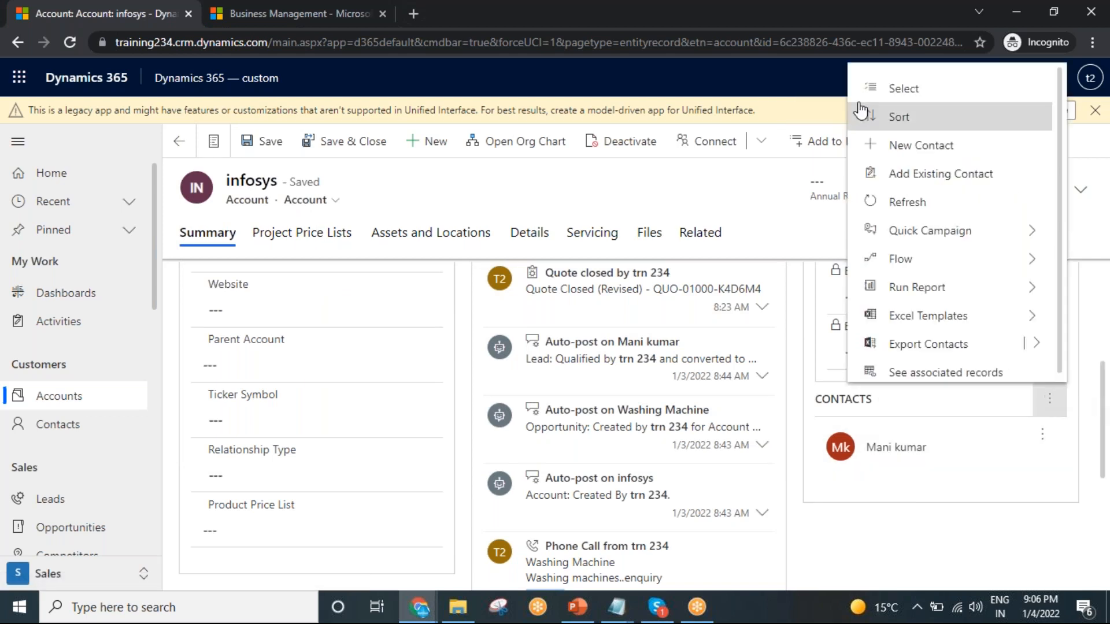
pyautogui.click(942, 175)
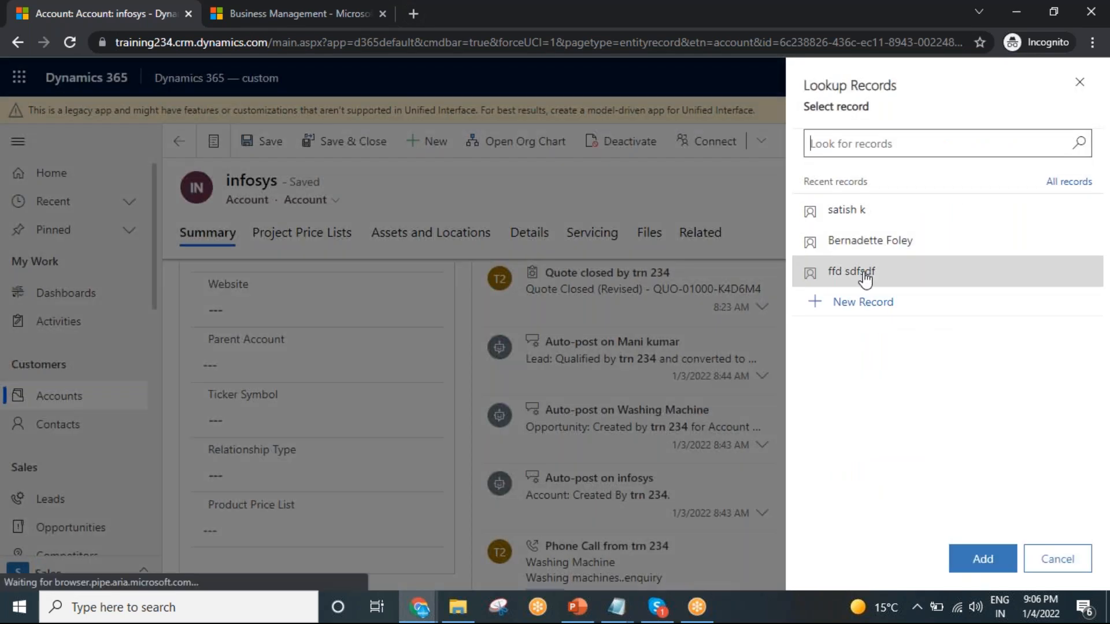
pyautogui.click(1080, 146)
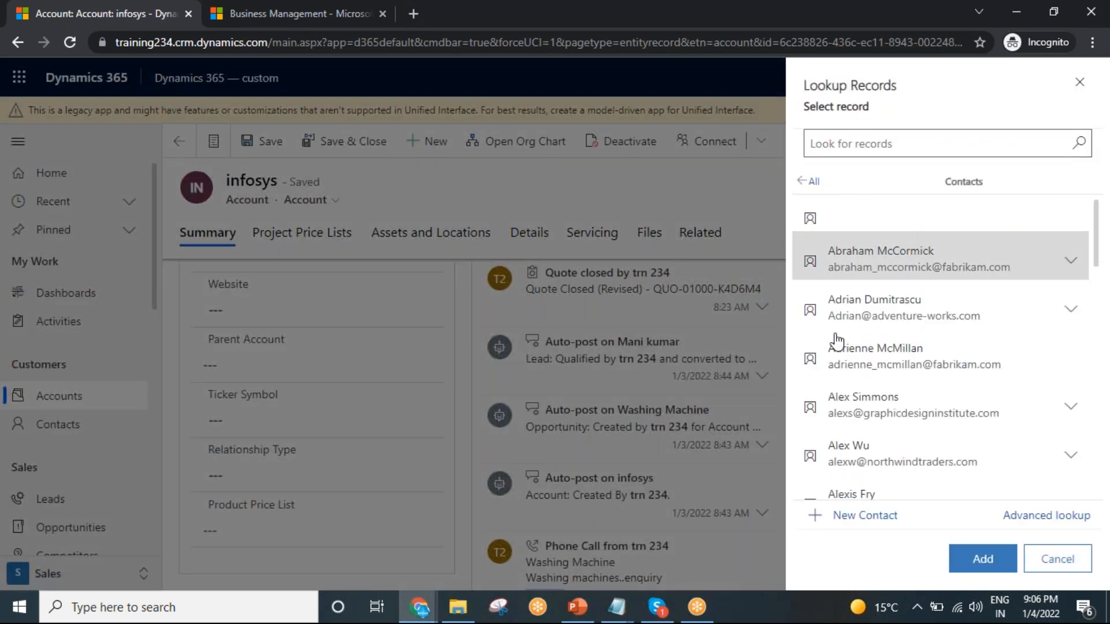
pyautogui.click(939, 363)
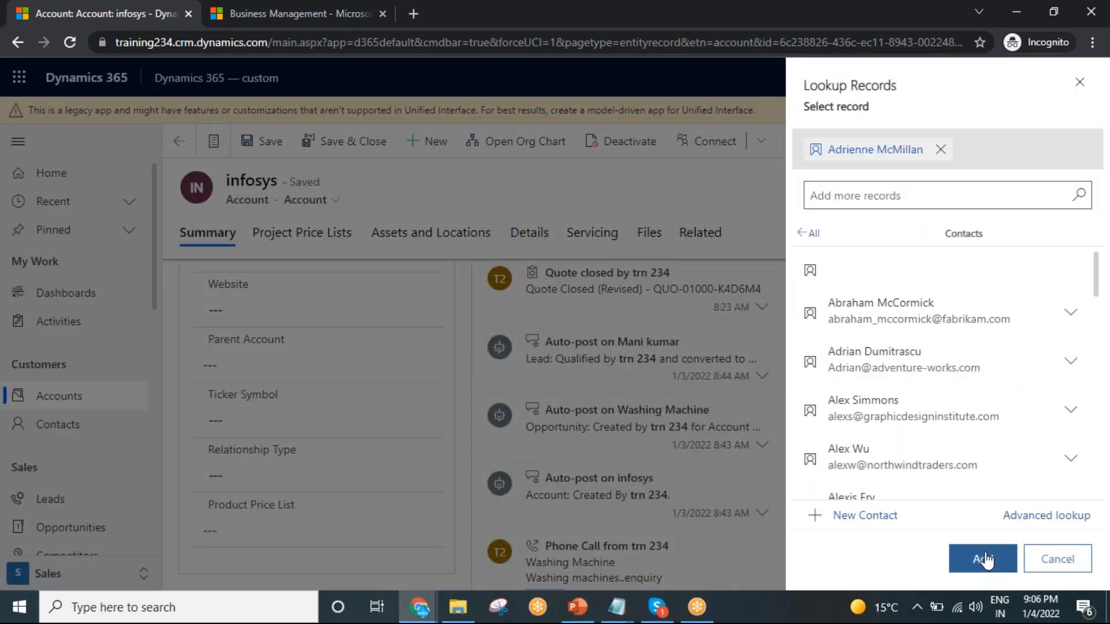
pyautogui.click(980, 557)
pyautogui.click(797, 16)
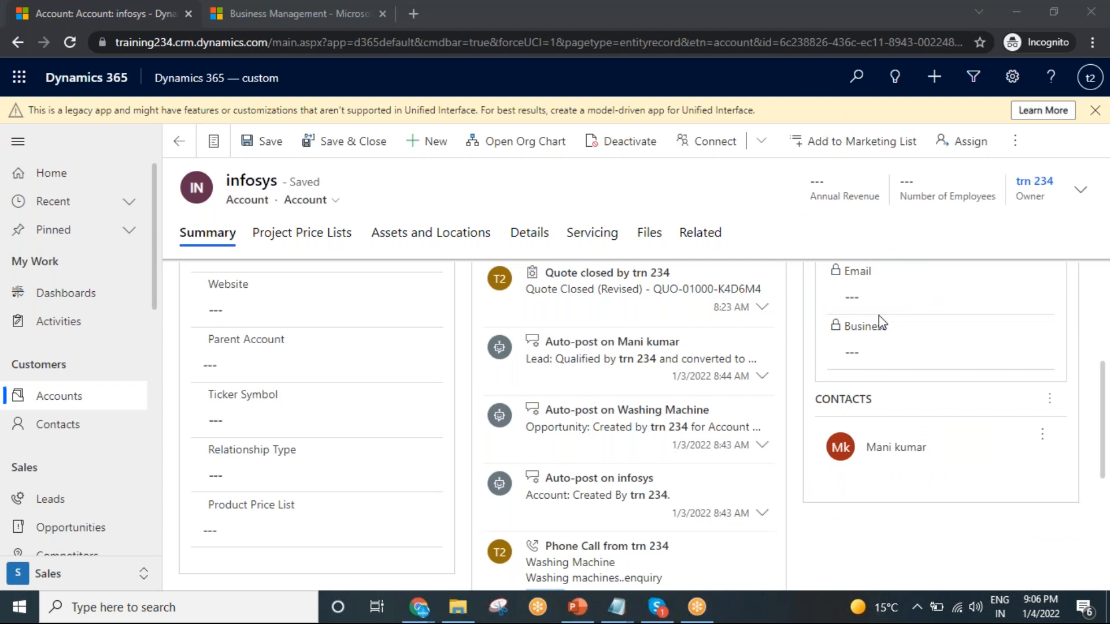
pyautogui.click(1049, 400)
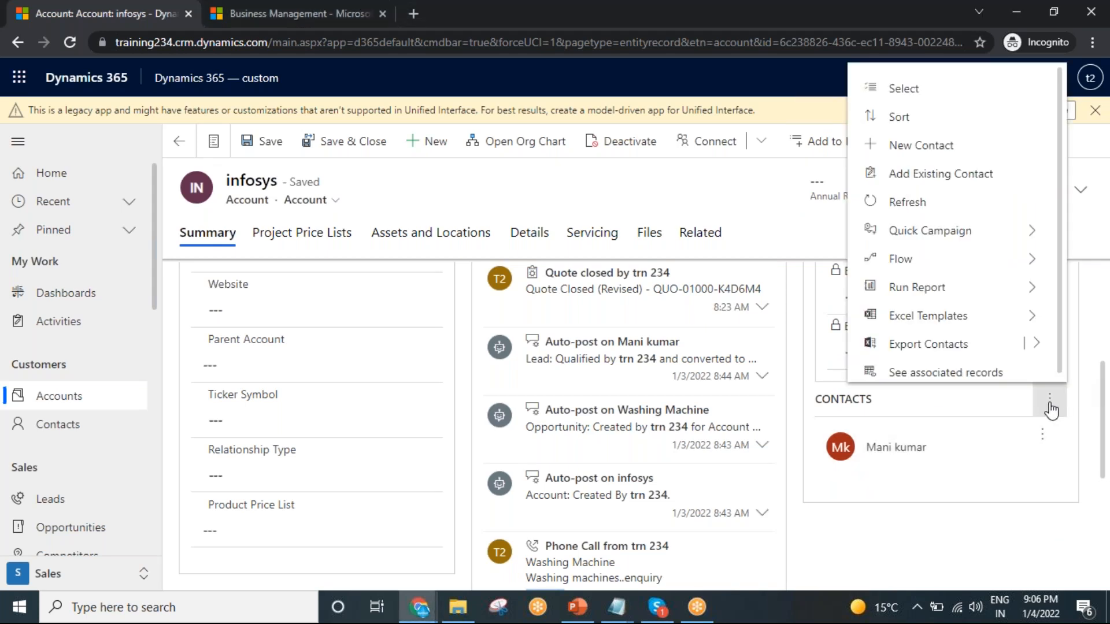
pyautogui.click(943, 205)
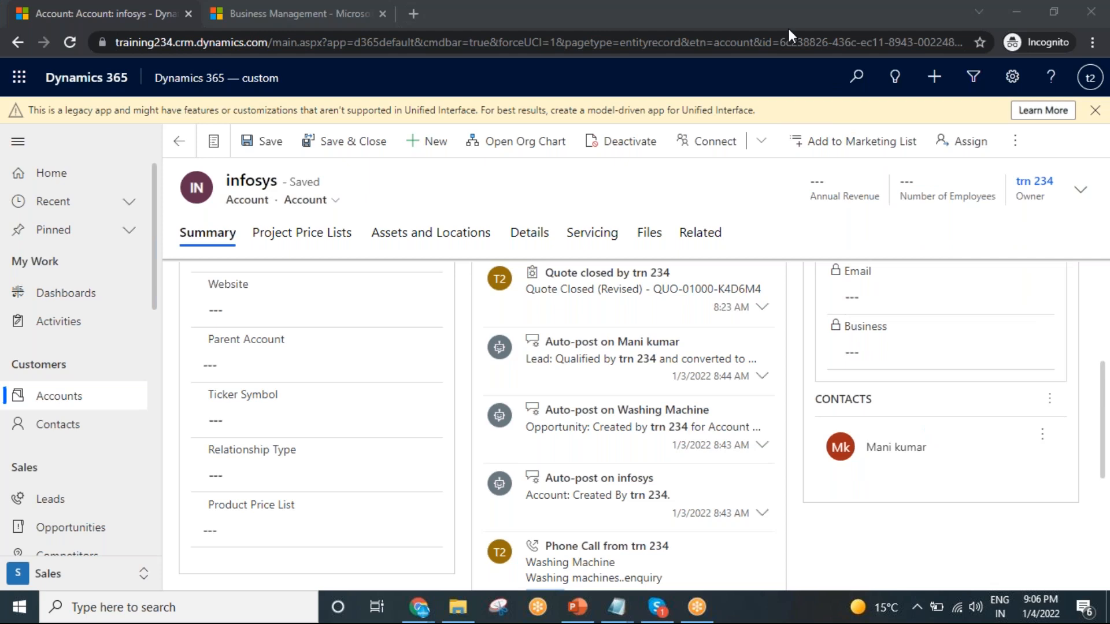
# Step: Look up all existing contacts again and add a chosen one to the infosys account's Contacts subgrid
pyautogui.click(1049, 399)
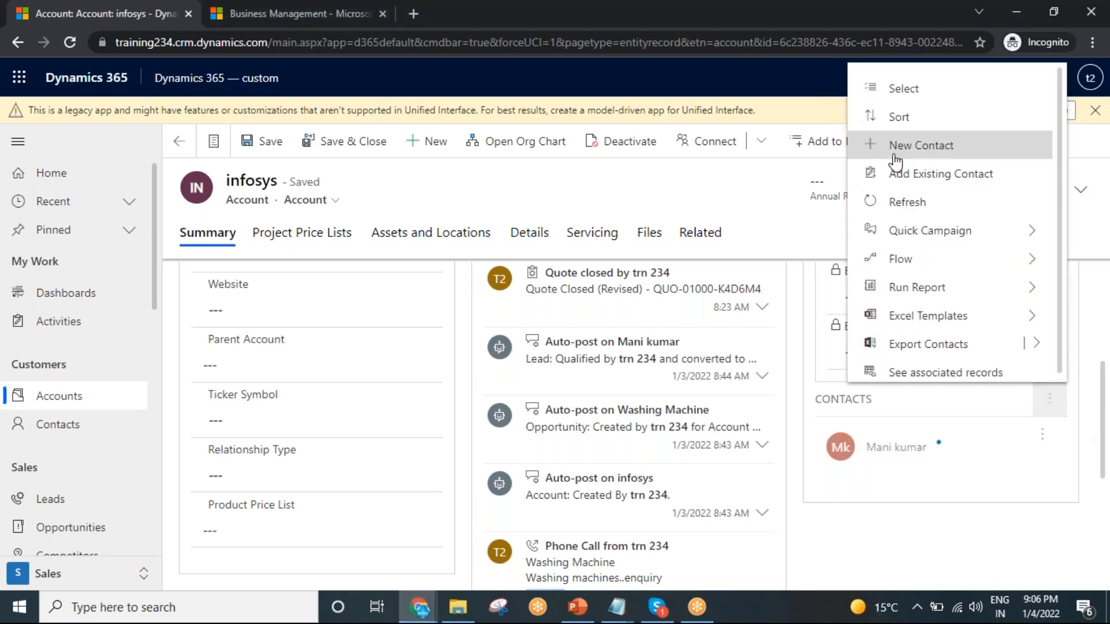
pyautogui.click(943, 203)
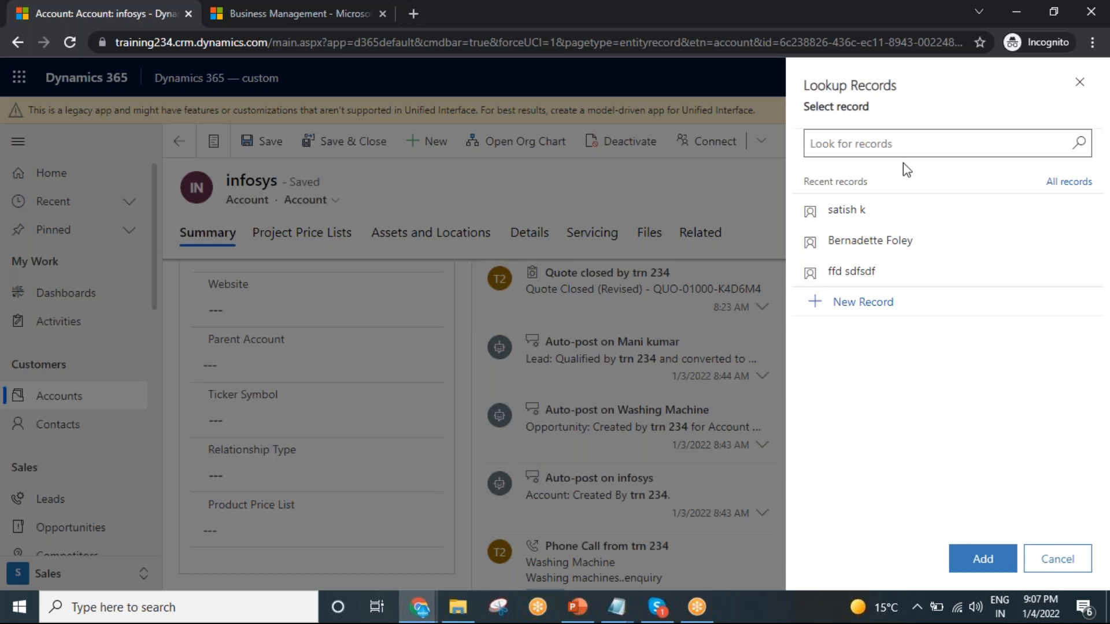
pyautogui.click(1077, 144)
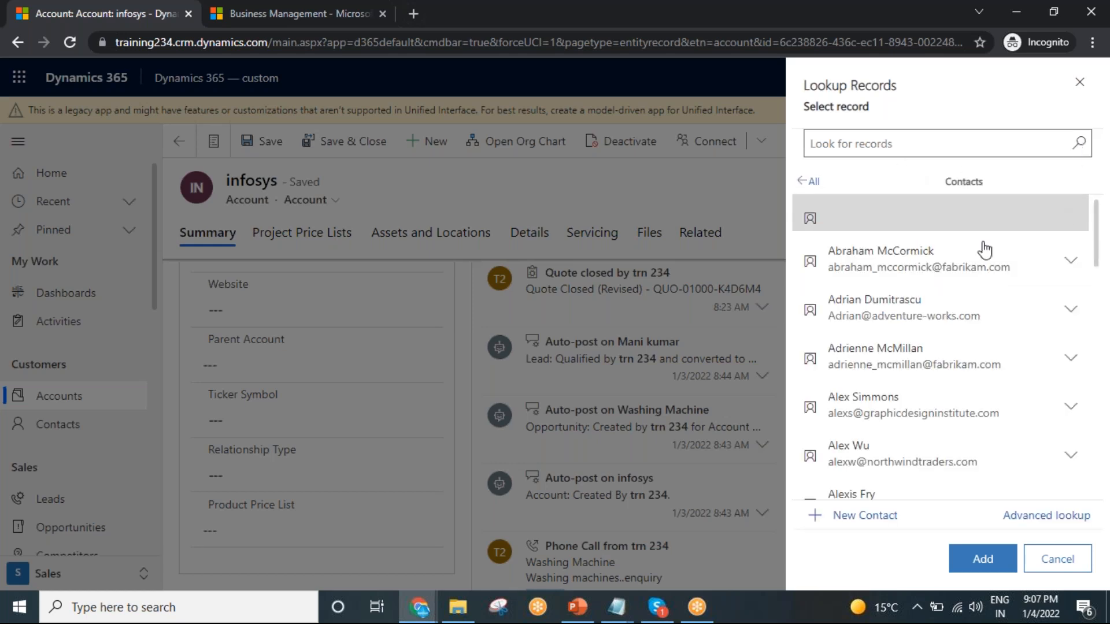
pyautogui.scroll(-5, 896, 315)
pyautogui.click(903, 395)
pyautogui.click(979, 559)
pyautogui.click(674, 373)
pyautogui.scroll(-1, 963, 485)
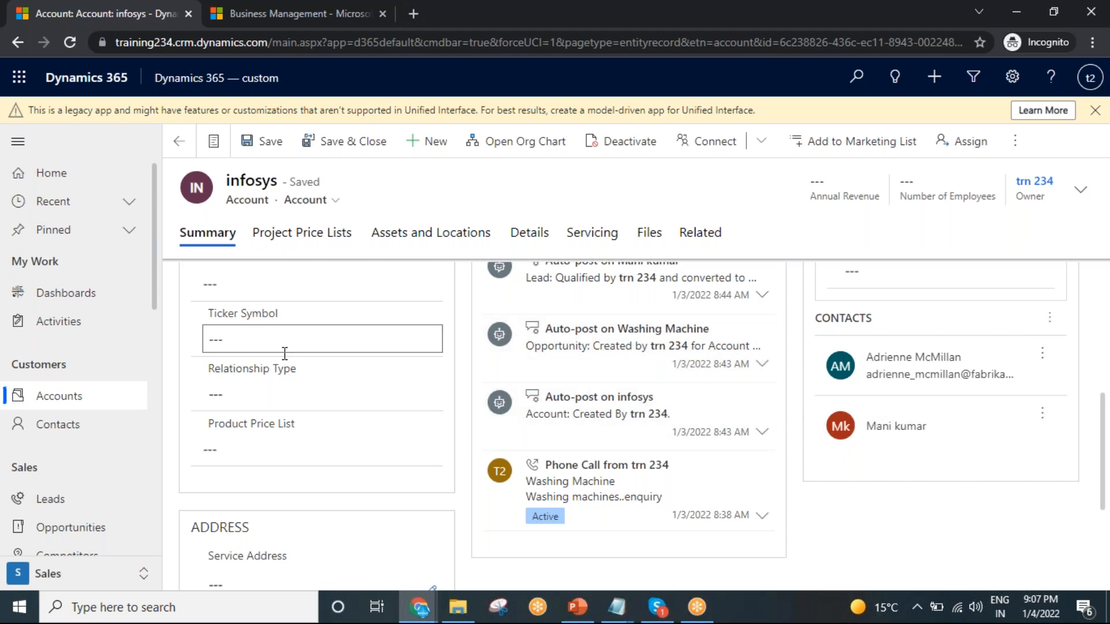
pyautogui.scroll(1, 977, 451)
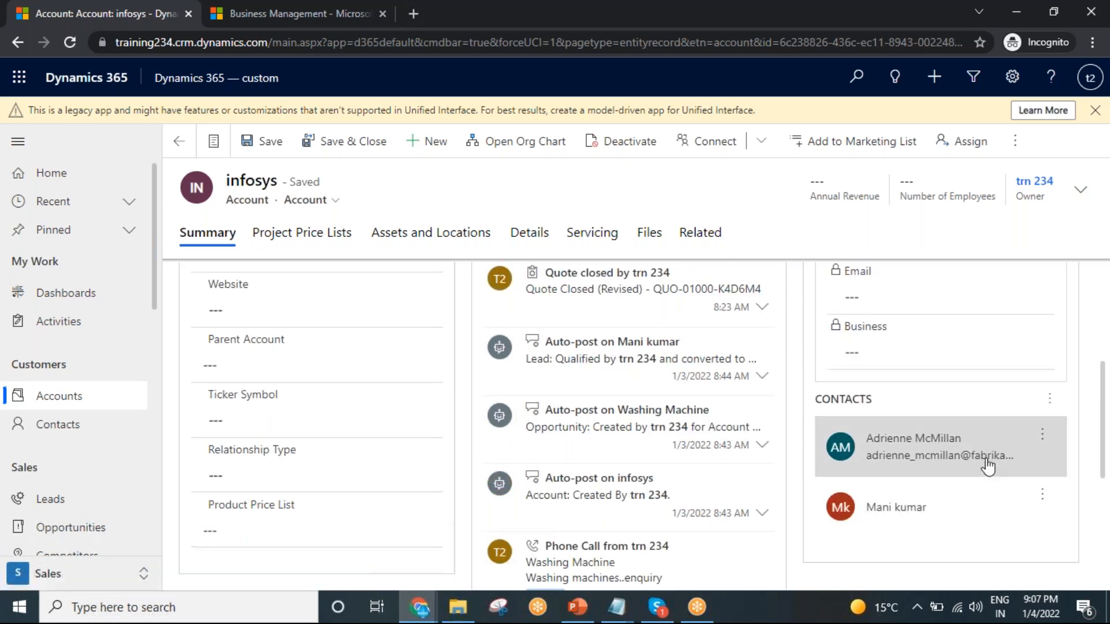
pyautogui.moveTo(617, 607)
pyautogui.click(643, 585)
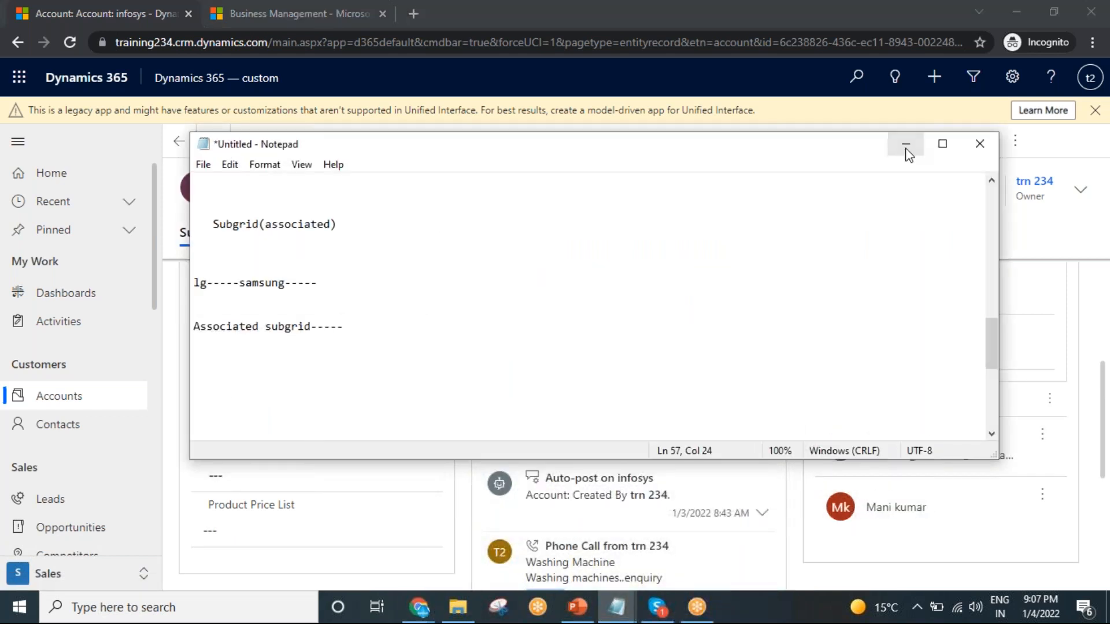
pyautogui.click(906, 144)
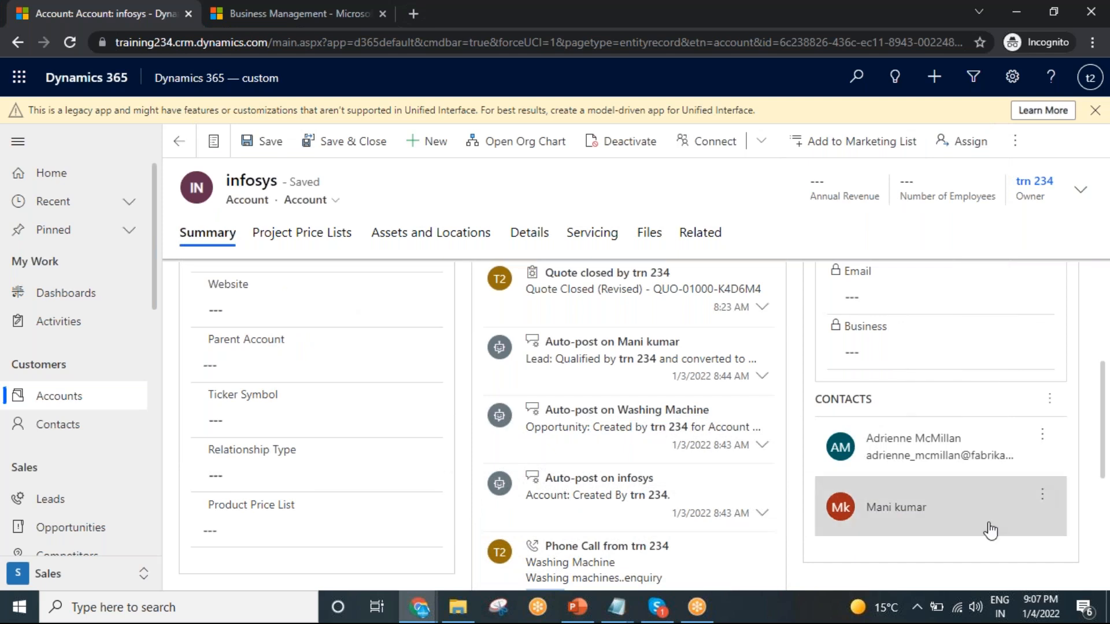
pyautogui.scroll(3, 961, 493)
pyautogui.scroll(-2, 903, 459)
pyautogui.scroll(-1, 873, 452)
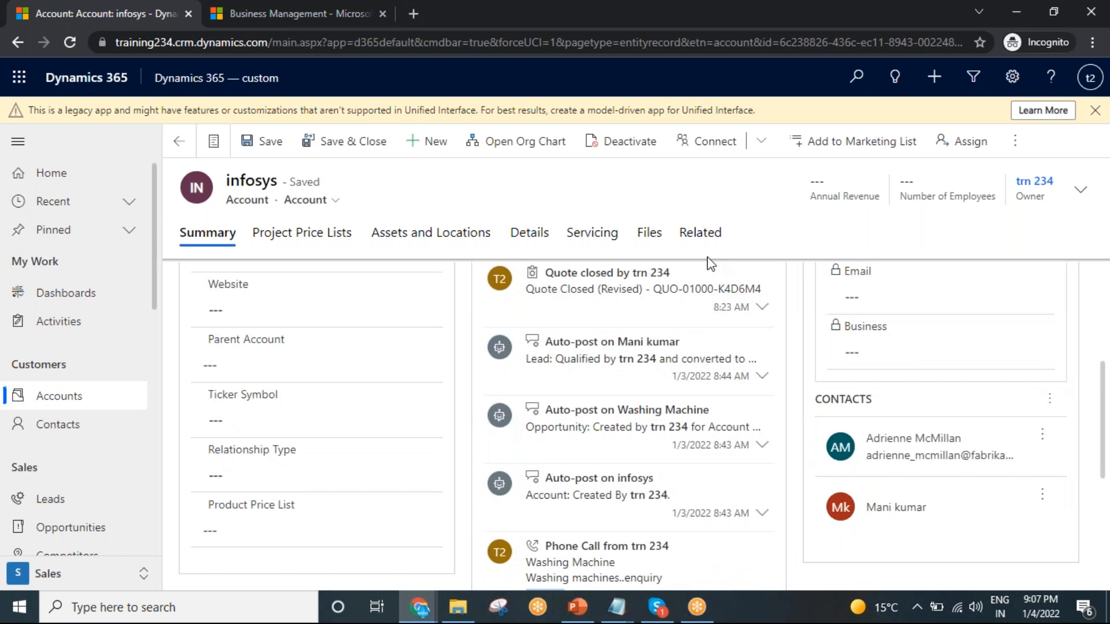
# Step: Browse the infosys account's related record types and open its related Contacts view
pyautogui.click(706, 237)
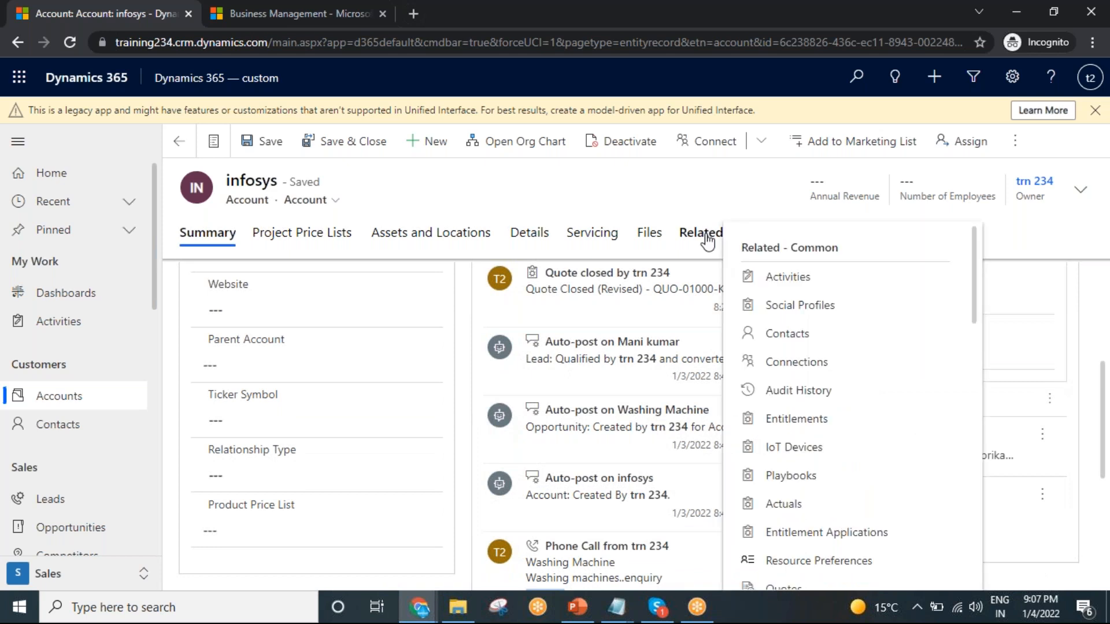
pyautogui.scroll(-5, 830, 431)
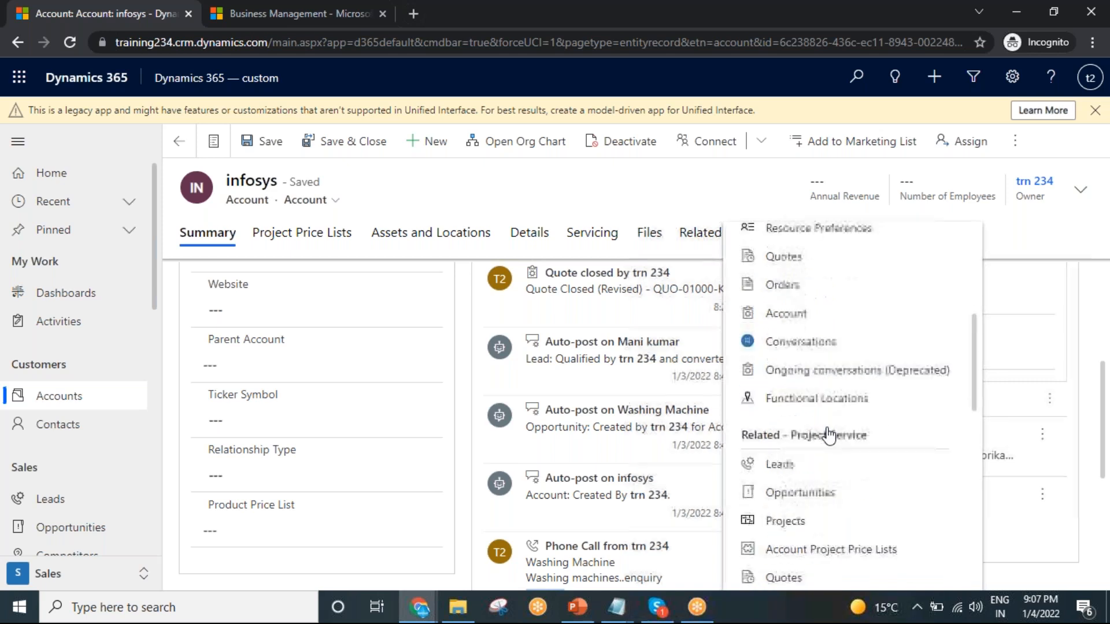
pyautogui.scroll(-3, 830, 434)
pyautogui.scroll(8, 872, 451)
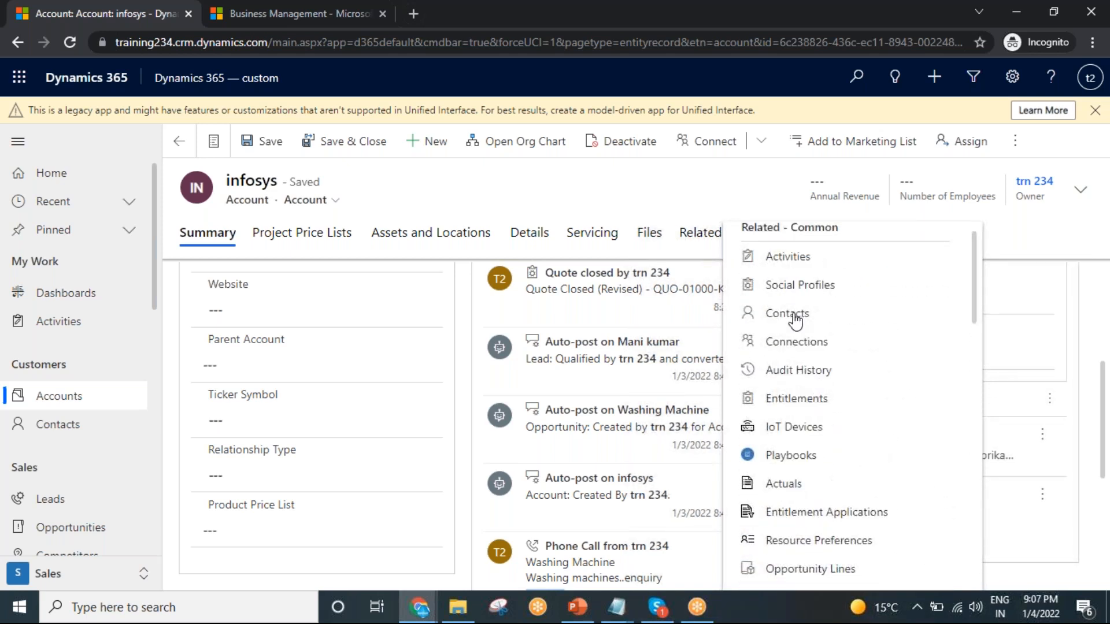
pyautogui.click(792, 315)
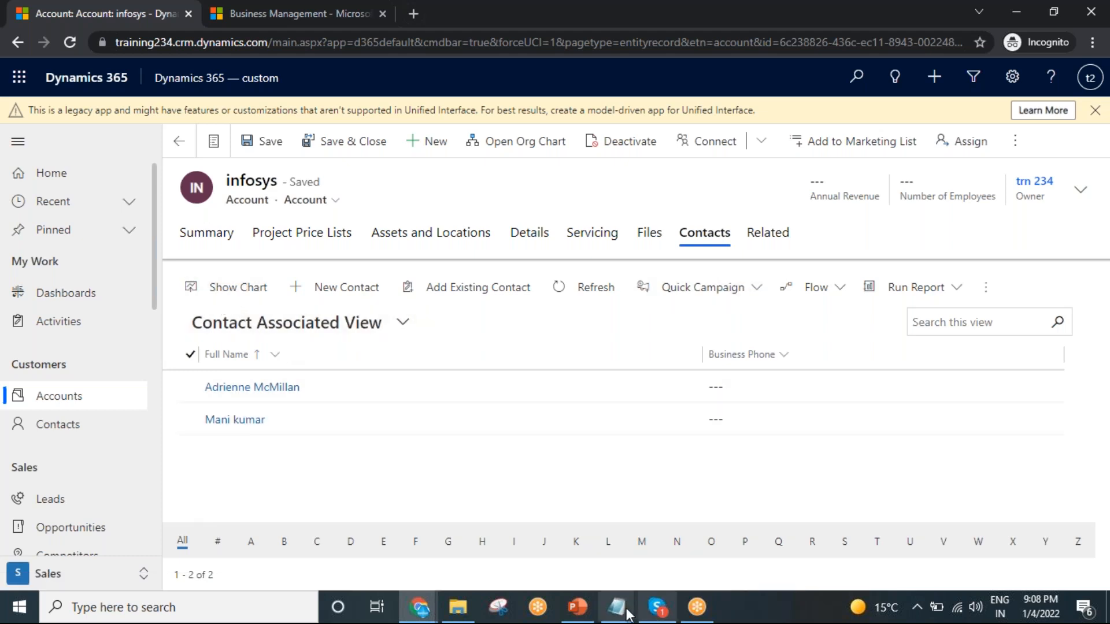
# Step: In Notepad, append "Ribbon button(Asssociated sub grid)" to the "Associated subgrid-----" line and make the window narrower and taller
pyautogui.moveTo(617, 606)
pyautogui.click(708, 555)
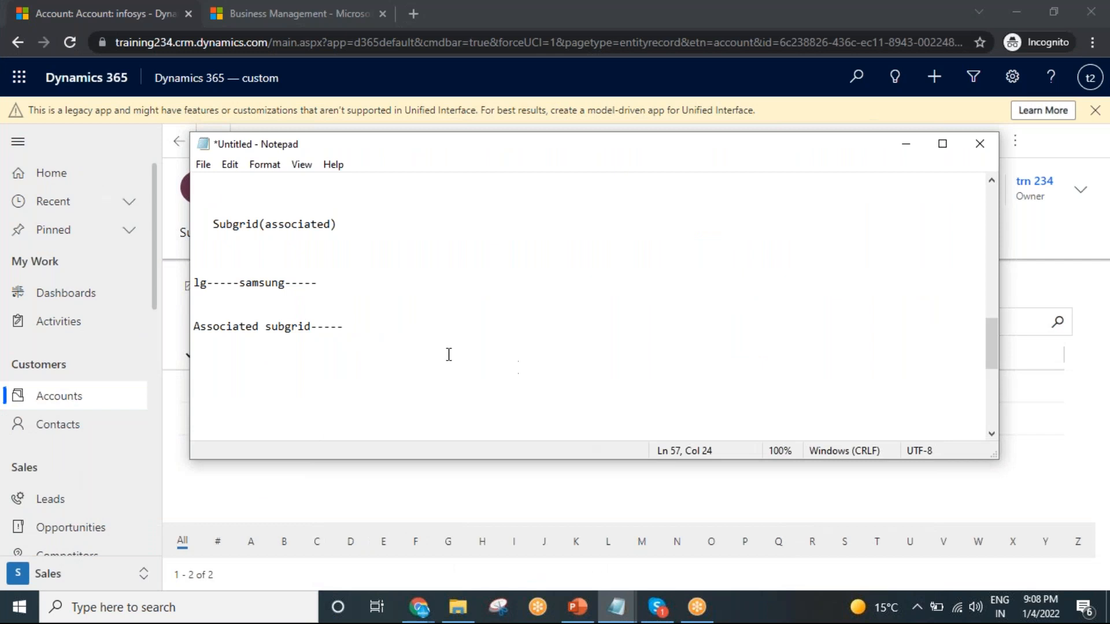
pyautogui.write('Ribbon button(As')
pyautogui.press('BackSpace')
pyautogui.write('ssociated su')
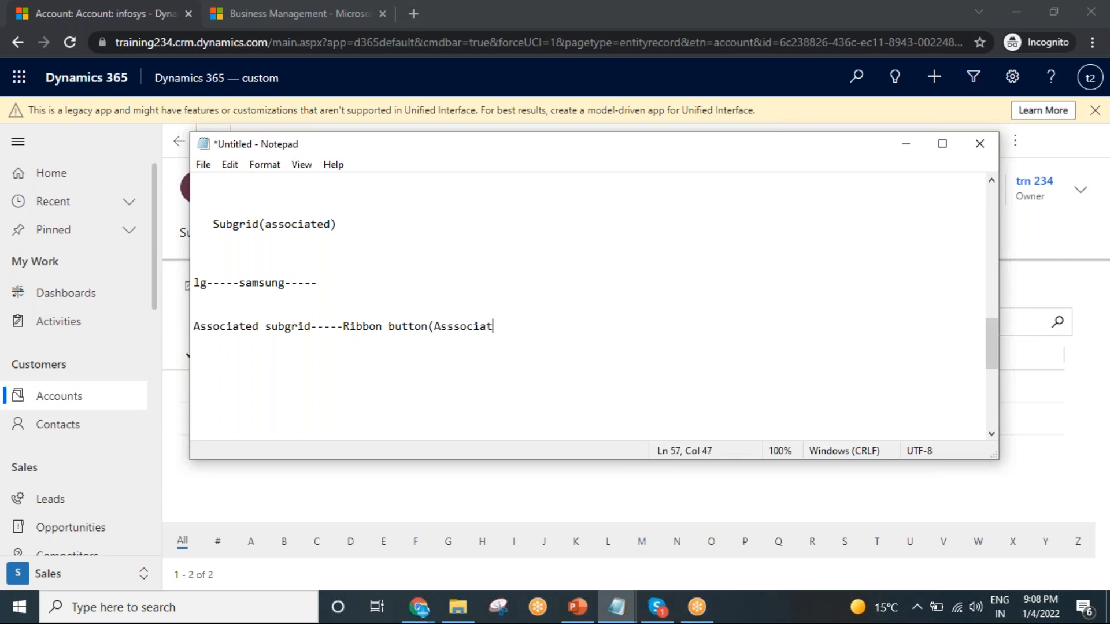
pyautogui.write('b grid')
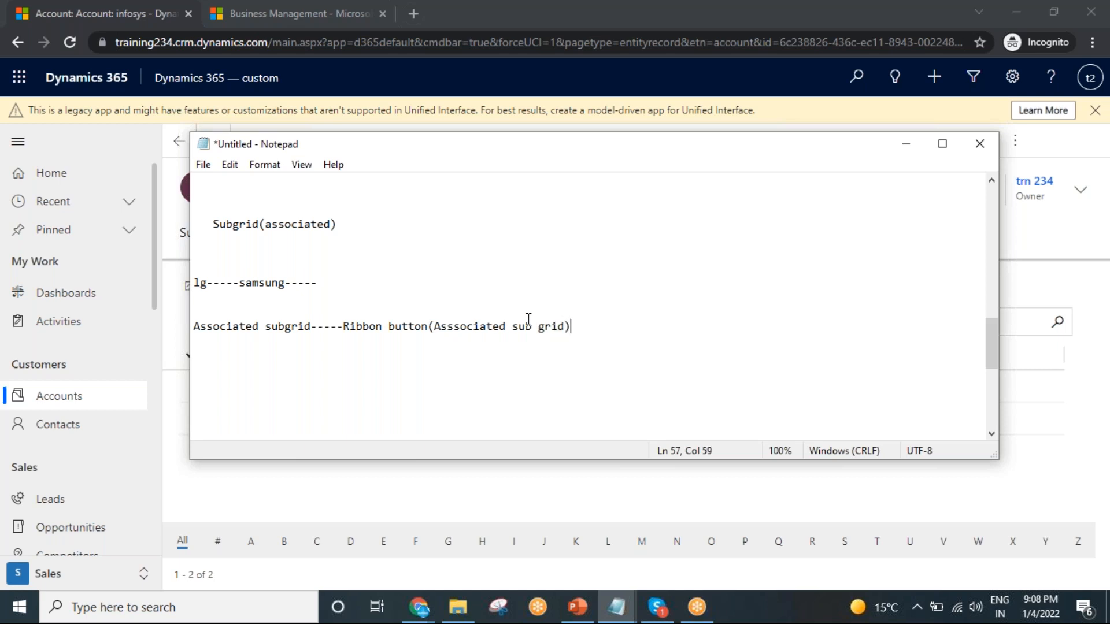
pyautogui.moveTo(997, 134); pyautogui.dragTo(865, 216)
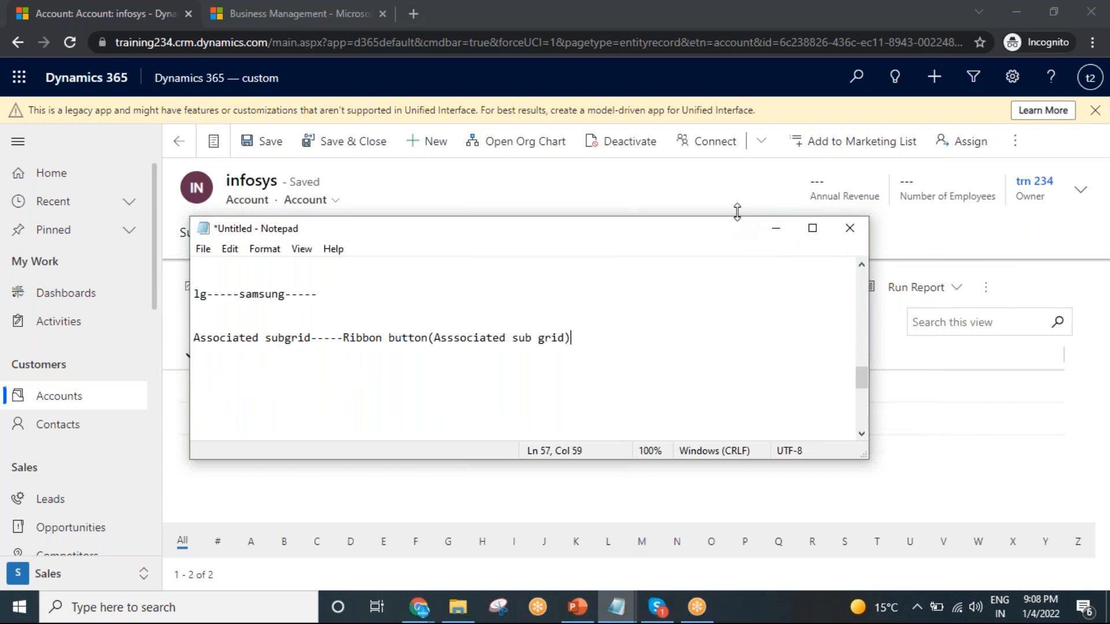
pyautogui.moveTo(736, 218); pyautogui.dragTo(724, 104)
pyautogui.click(776, 111)
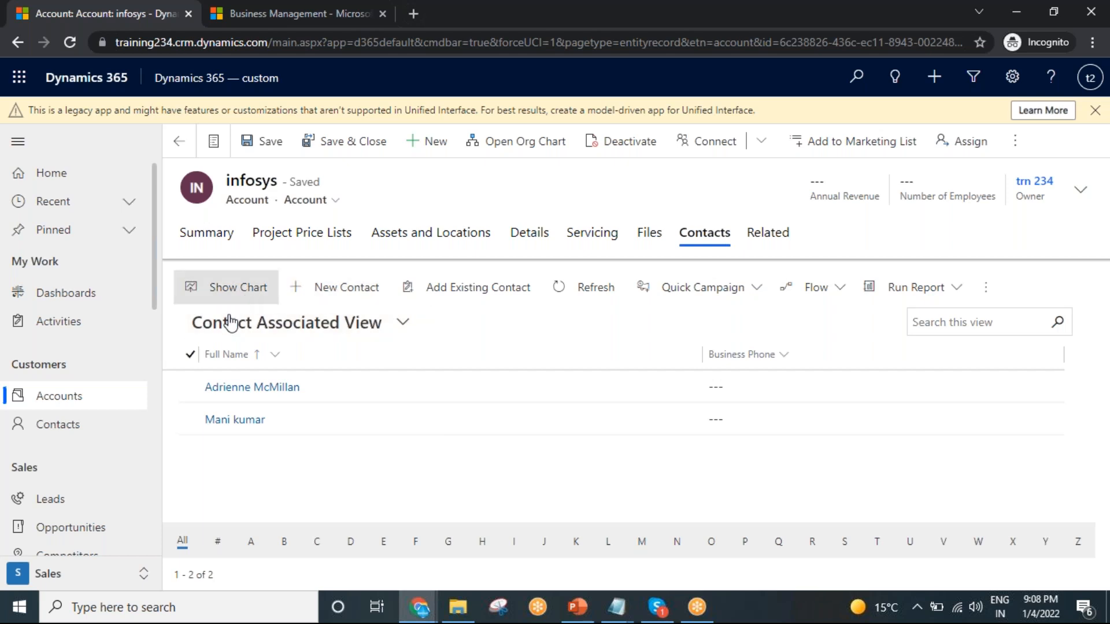
# Step: Select all contacts in the Contact Associated View to examine the available commands, and open the account's related Connections view
pyautogui.click(191, 355)
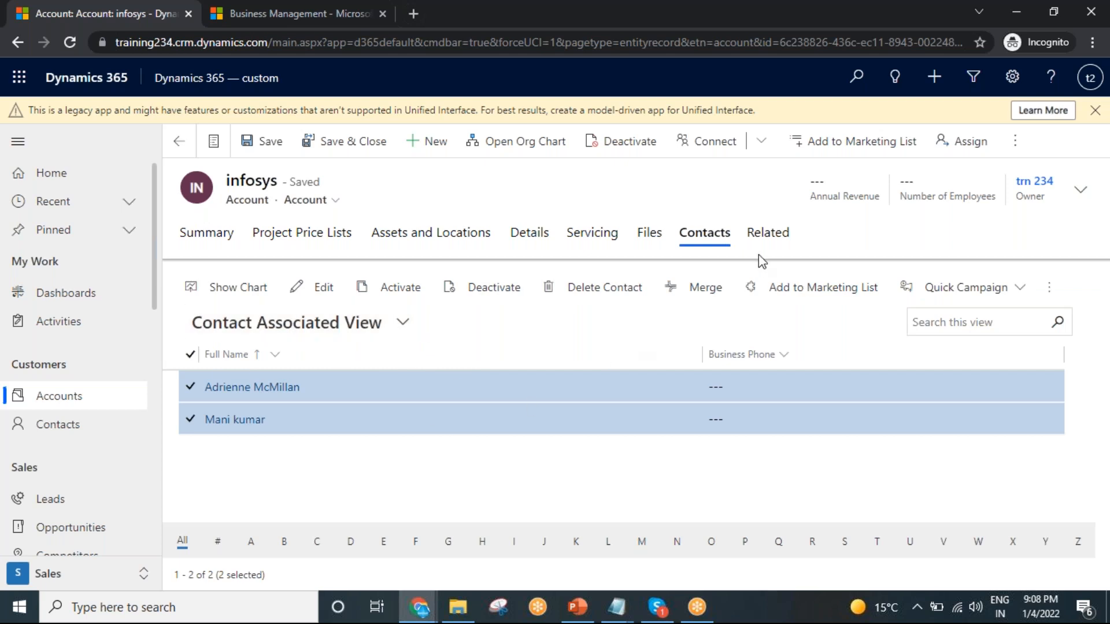
pyautogui.click(772, 240)
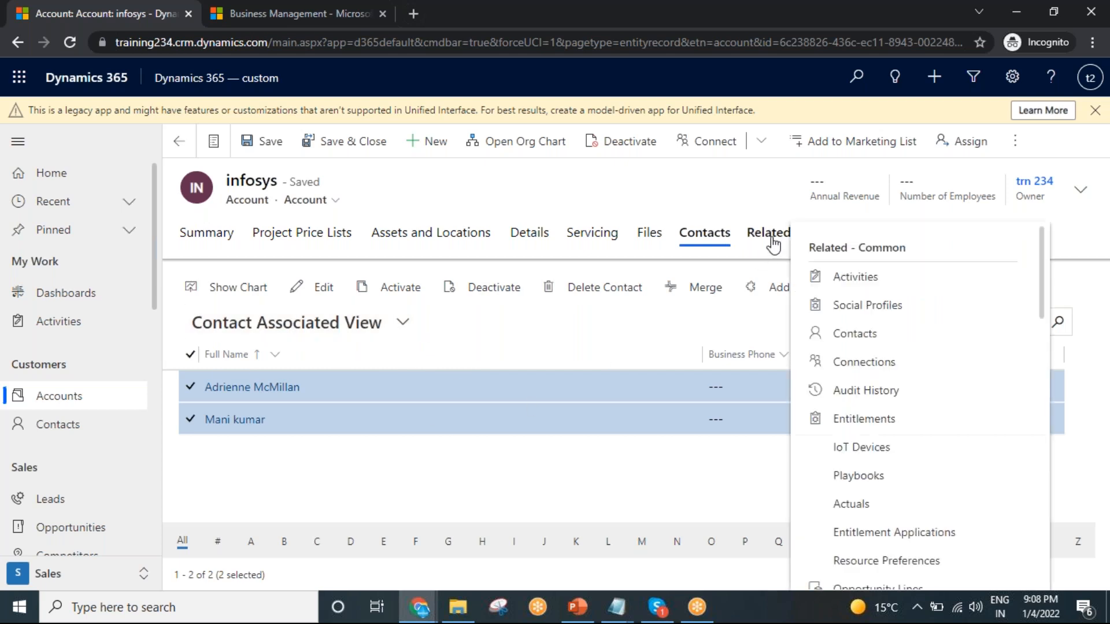
pyautogui.click(878, 366)
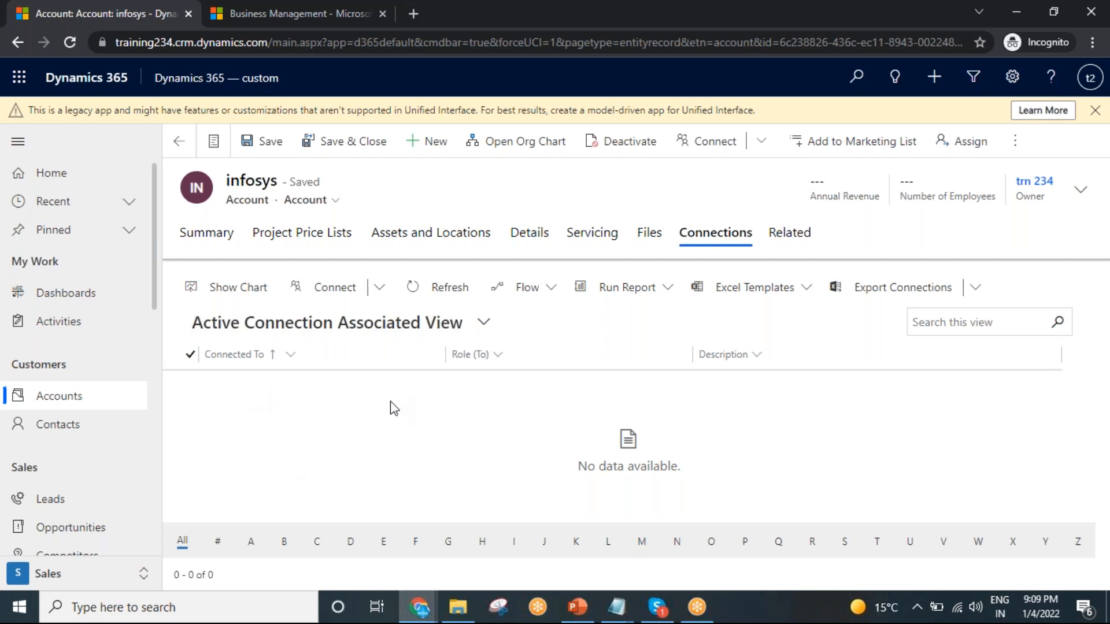
# Step: Look through the infosys account's related record types and return to the account's Summary page
pyautogui.click(798, 235)
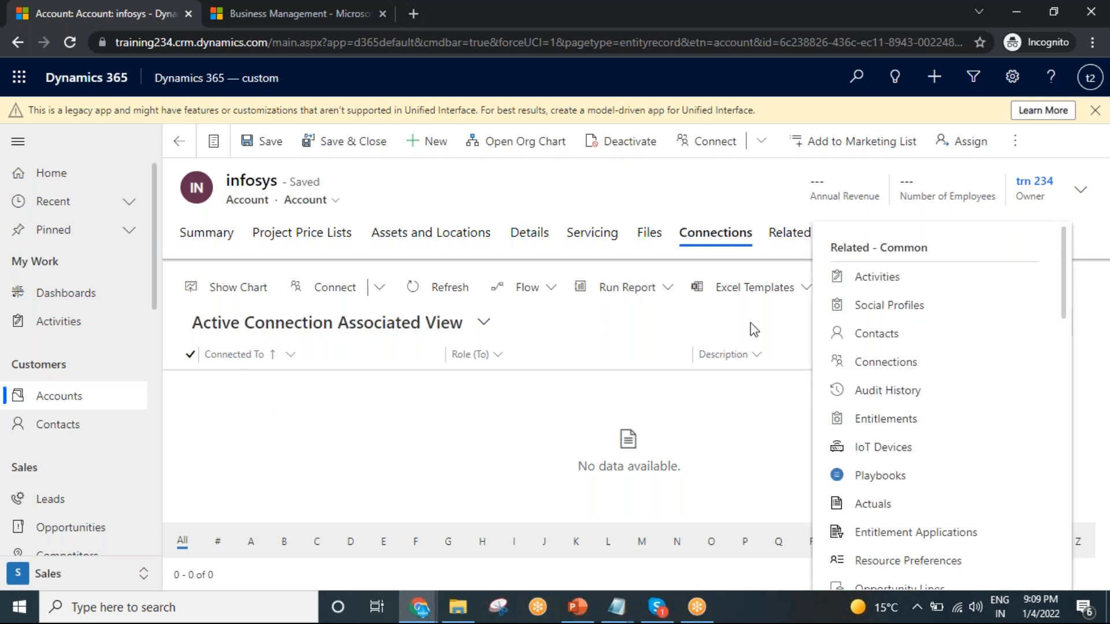
pyautogui.scroll(-5, 971, 392)
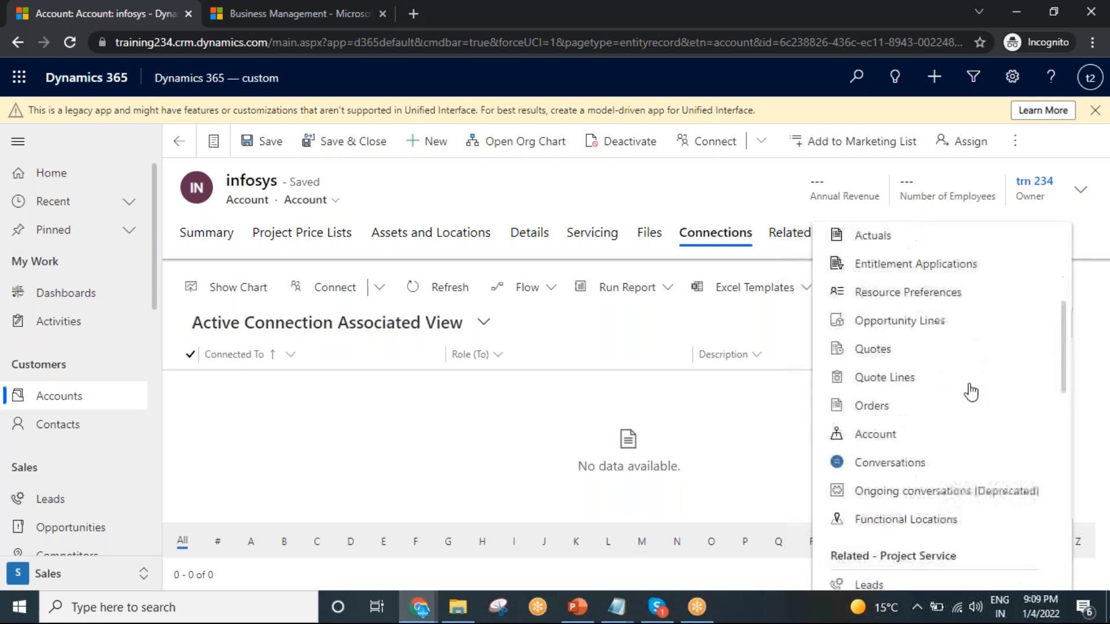
pyautogui.scroll(5, 970, 395)
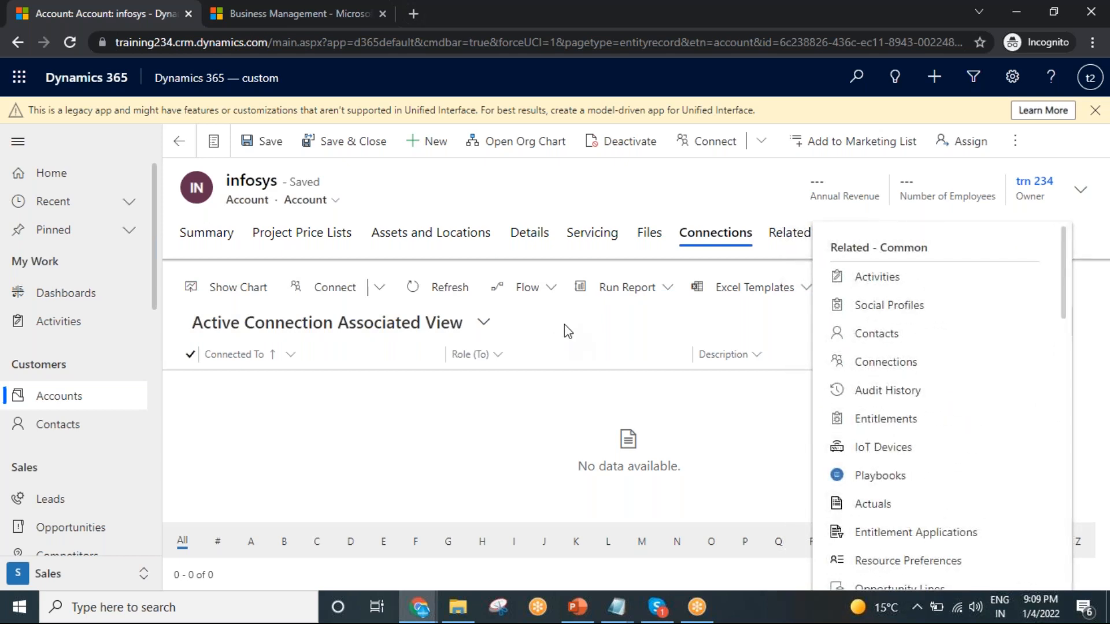
pyautogui.click(482, 395)
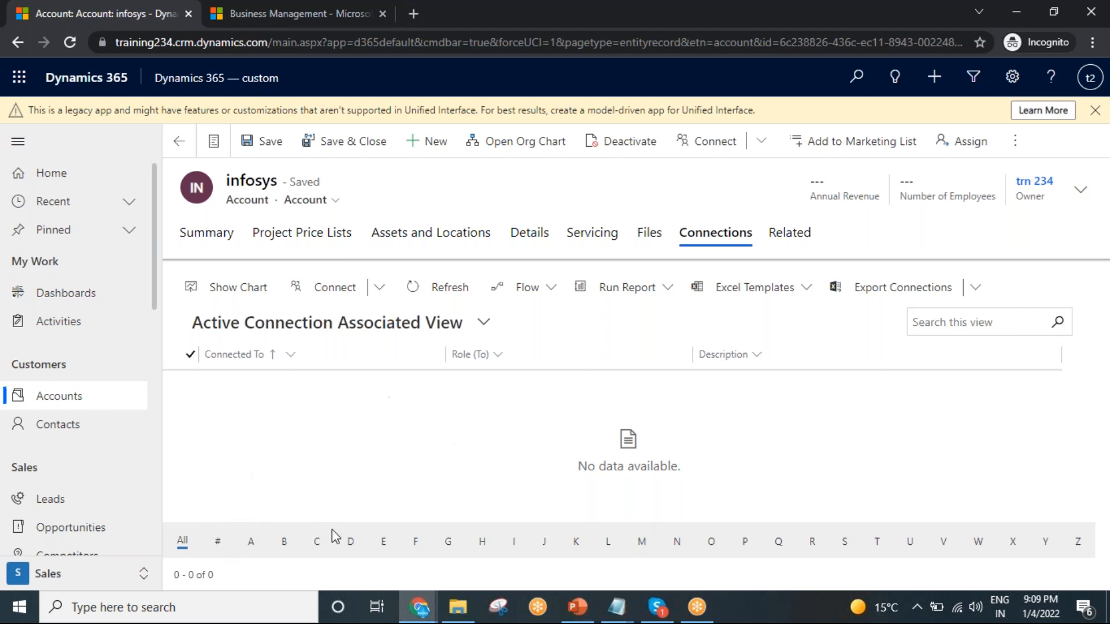
pyautogui.click(250, 542)
pyautogui.click(216, 233)
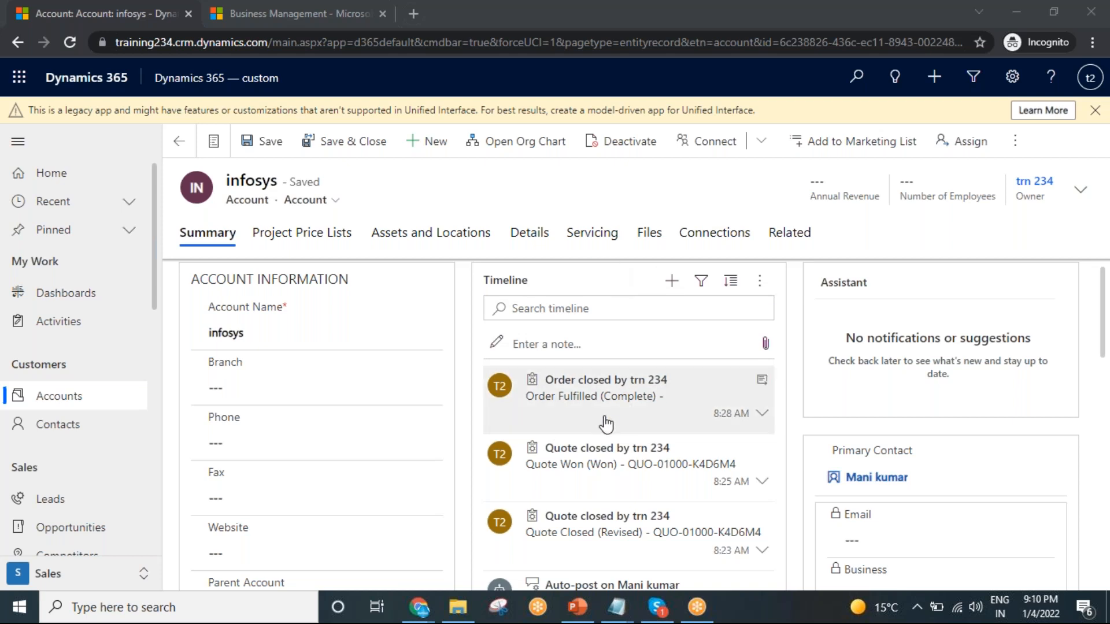
# Step: Add a phone call with the subject "AC" to the infosys account's timeline, keeping Normal priority, and save it
pyautogui.click(673, 283)
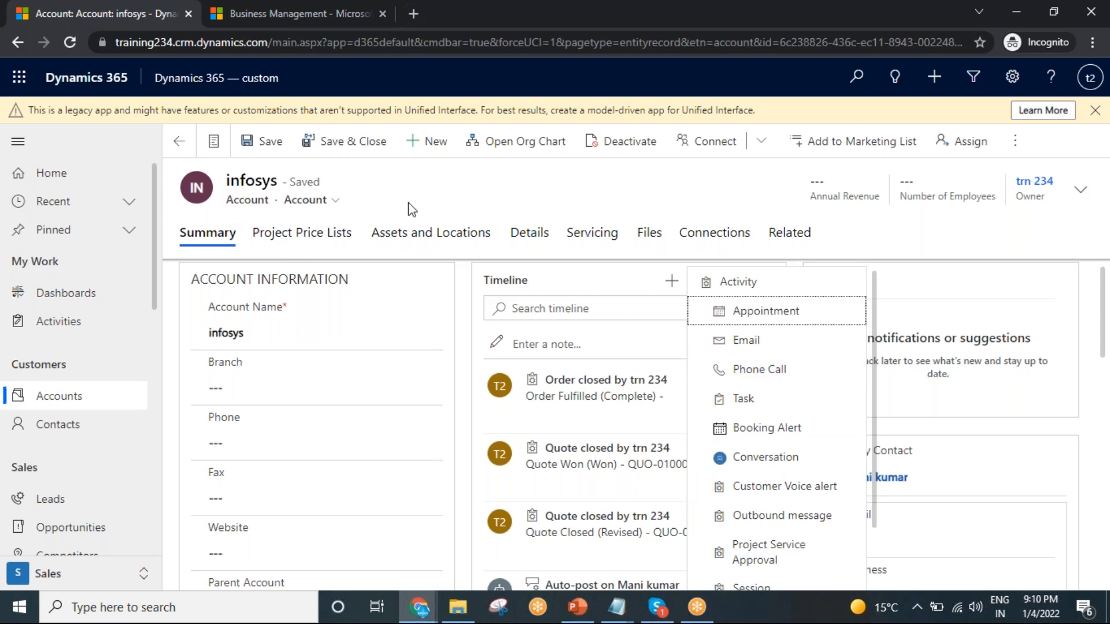
pyautogui.click(801, 376)
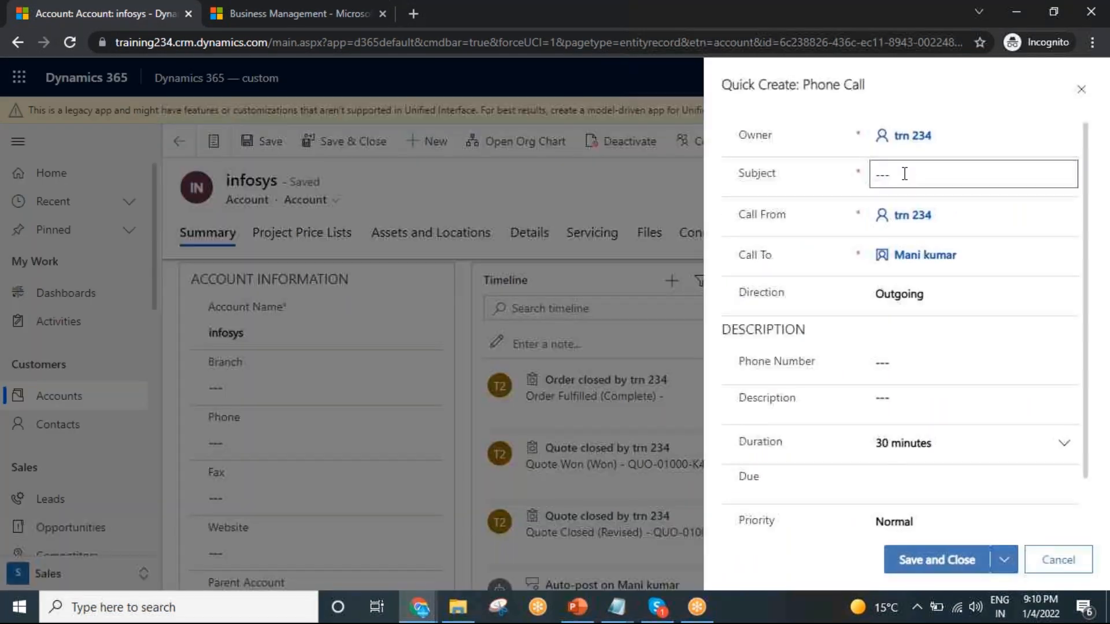
pyautogui.click(904, 174)
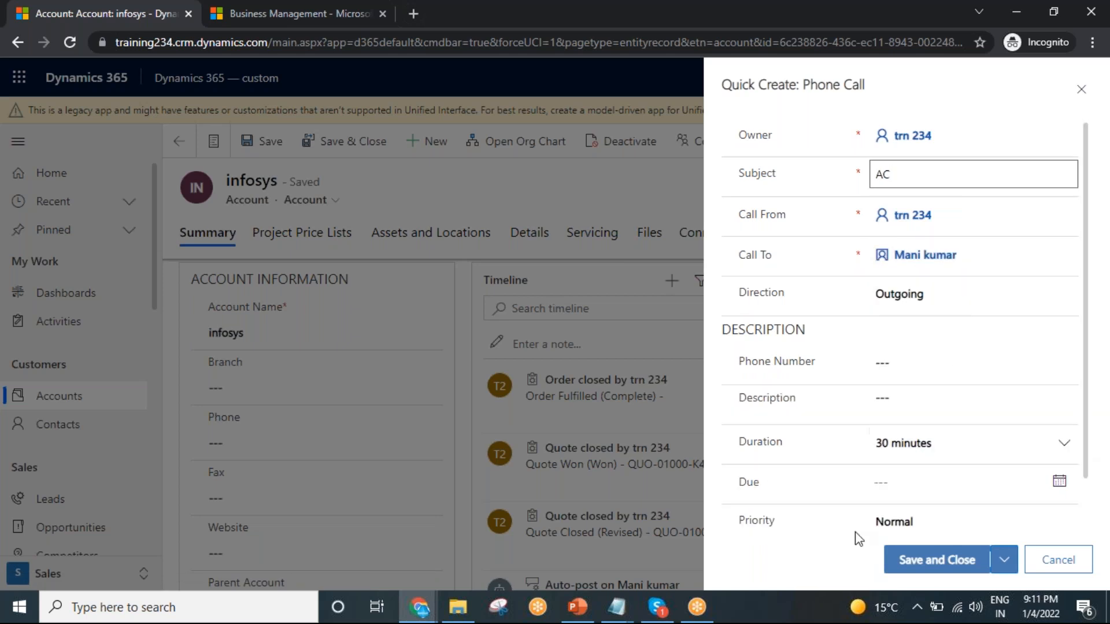
pyautogui.click(935, 521)
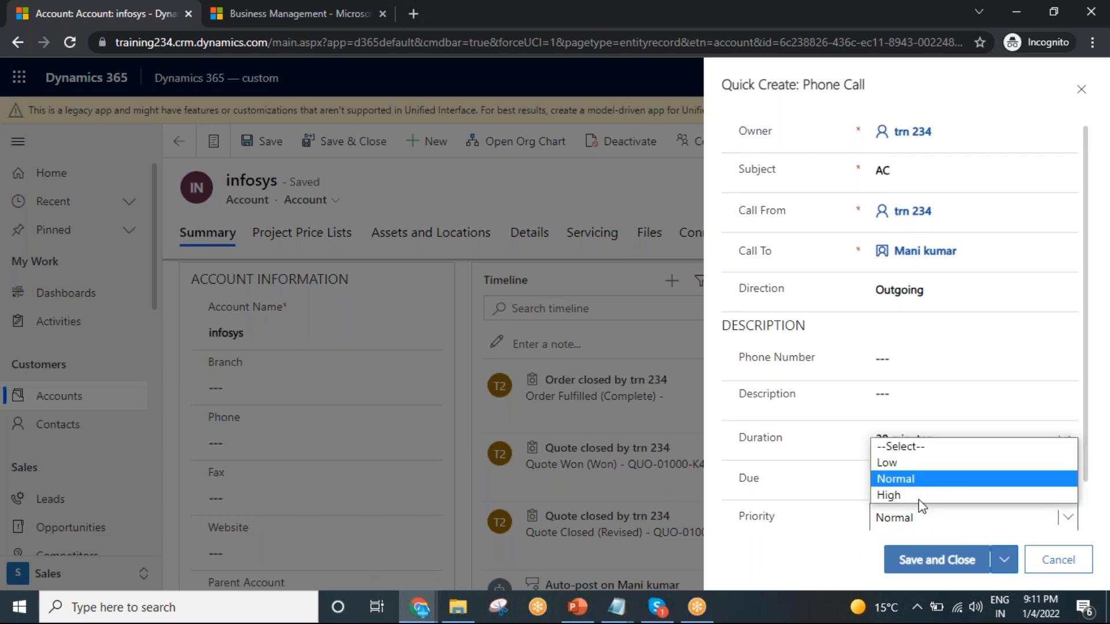
pyautogui.click(948, 560)
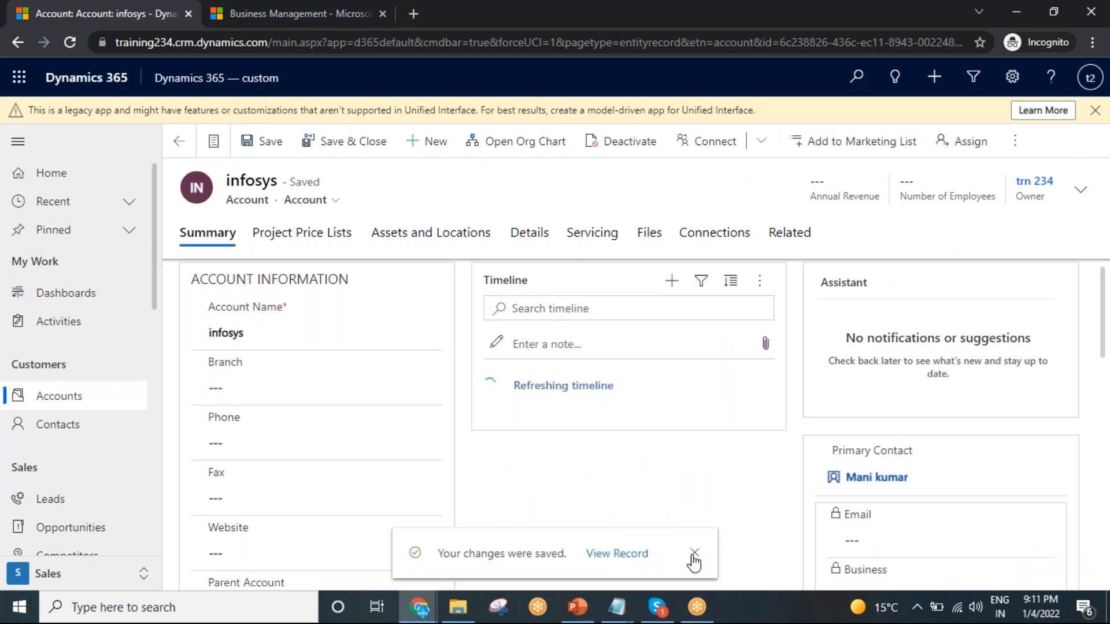
pyautogui.click(693, 554)
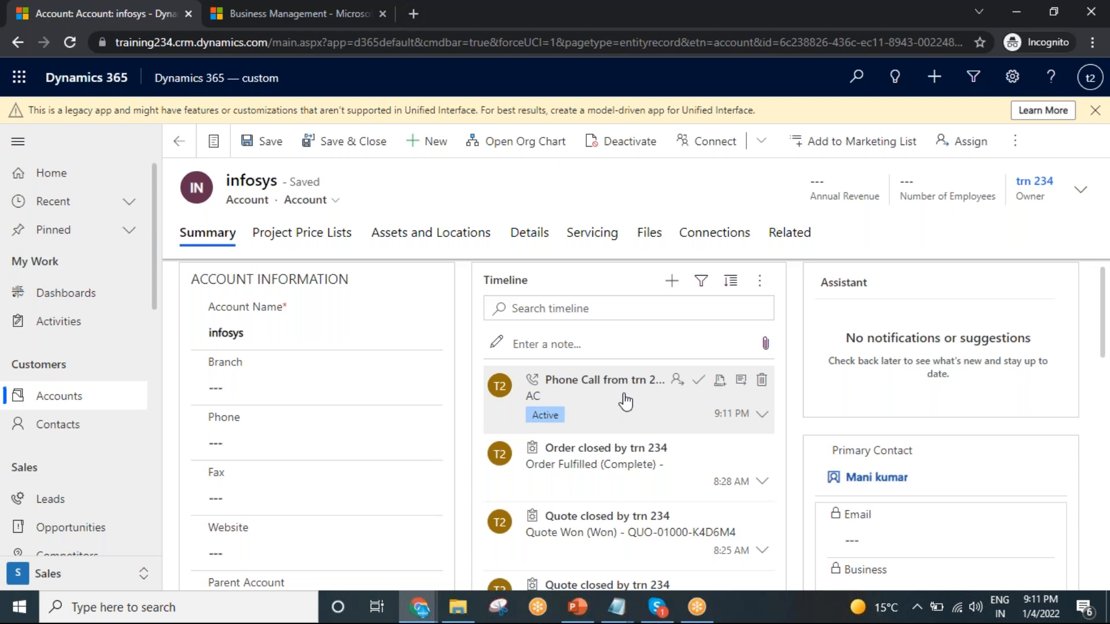
# Step: Start another phone call from the infosys timeline and clear the account from its Regarding field
pyautogui.click(672, 281)
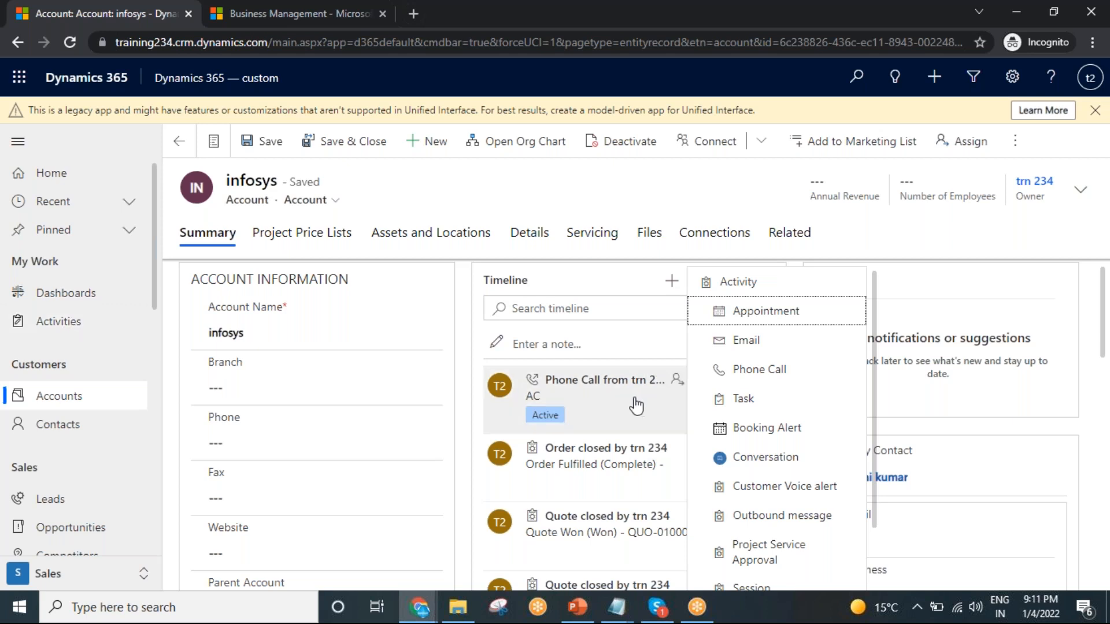
pyautogui.click(778, 379)
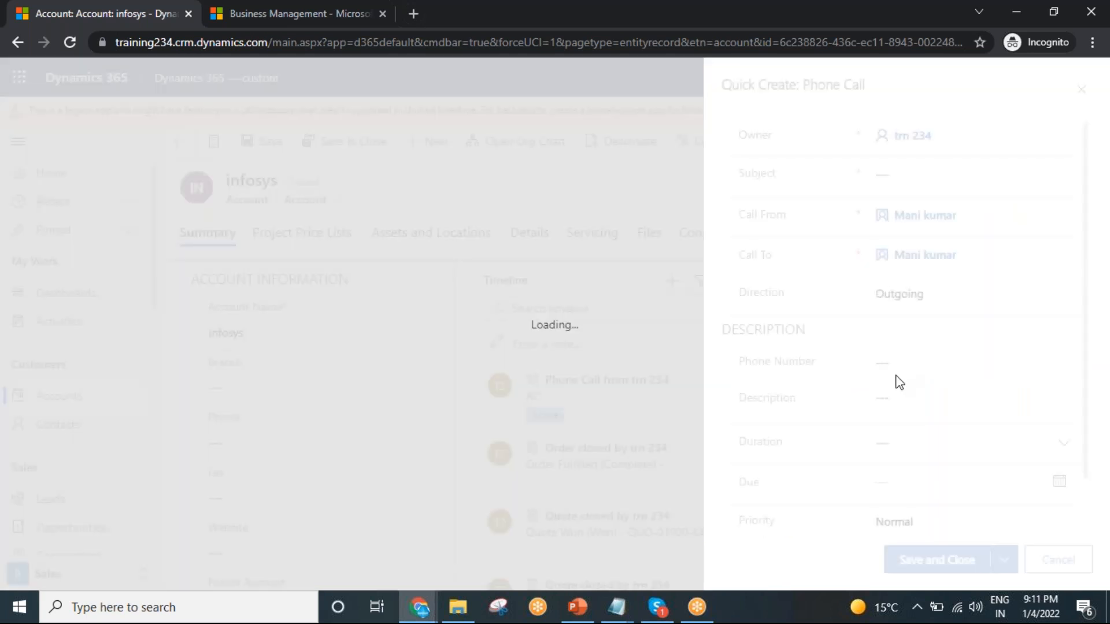
pyautogui.scroll(-1, 901, 416)
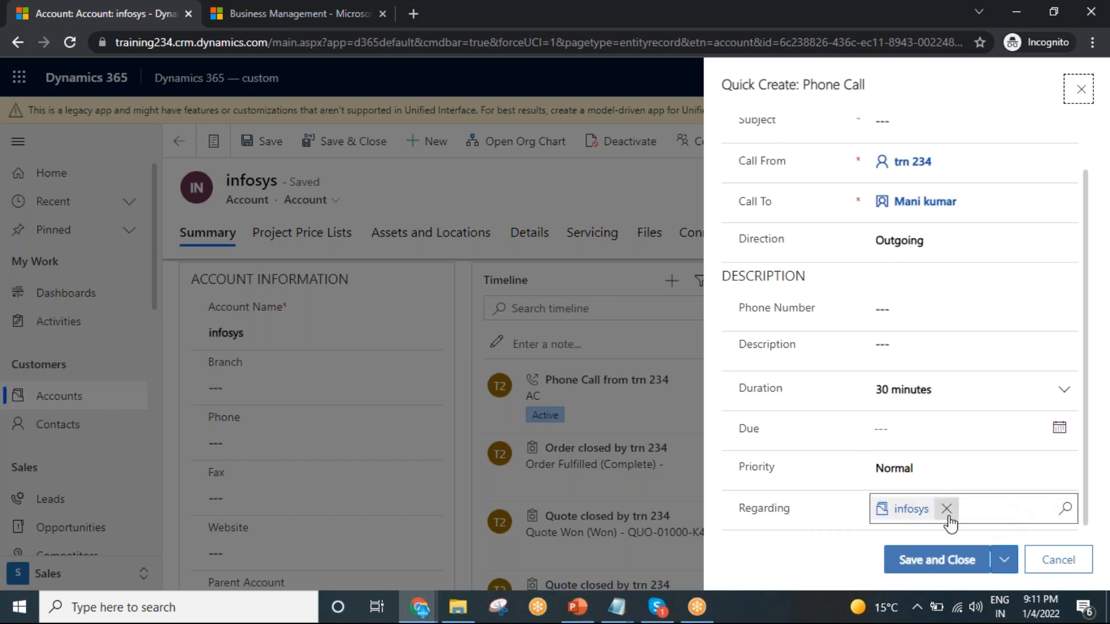
pyautogui.click(947, 510)
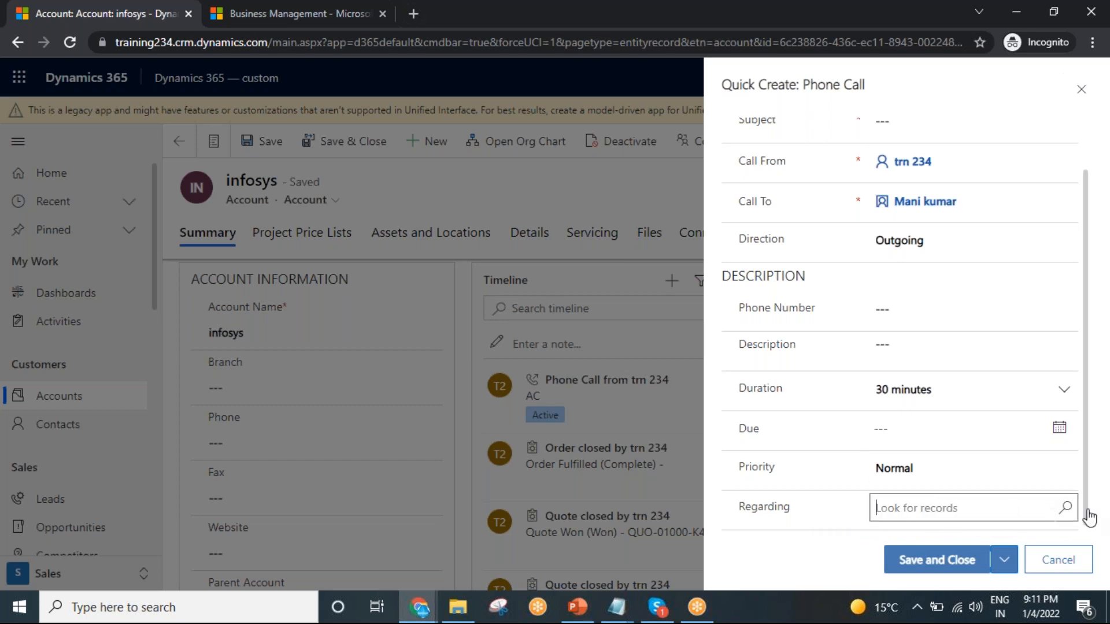
# Step: Examine the record types that the phone call's Regarding lookup can be filtered by
pyautogui.click(1065, 508)
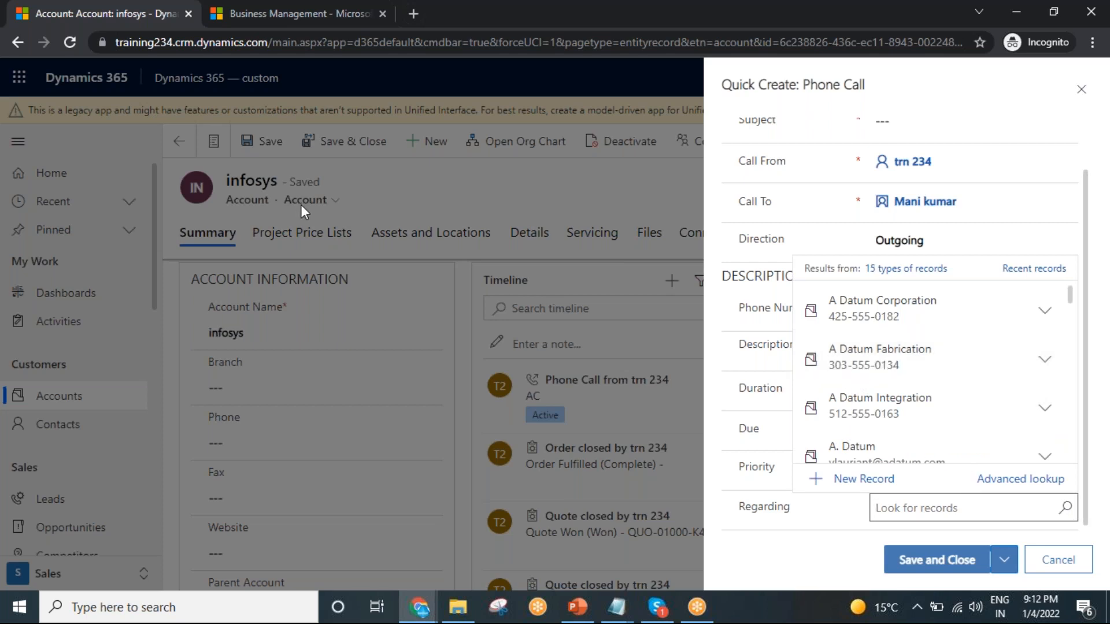
pyautogui.click(902, 269)
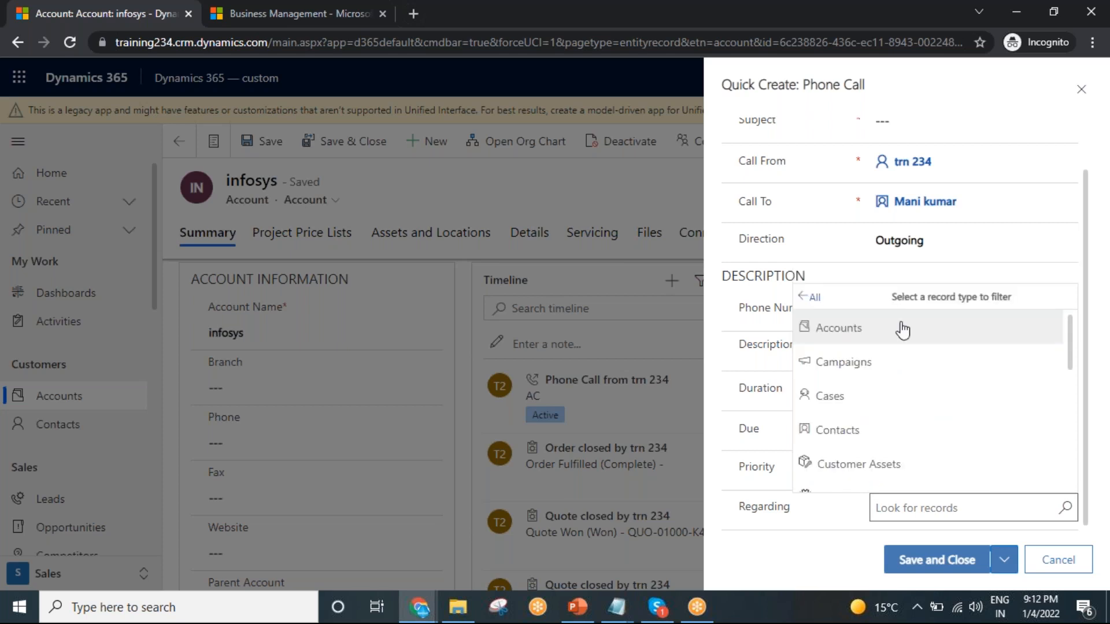
pyautogui.scroll(-2, 890, 406)
pyautogui.scroll(2, 873, 370)
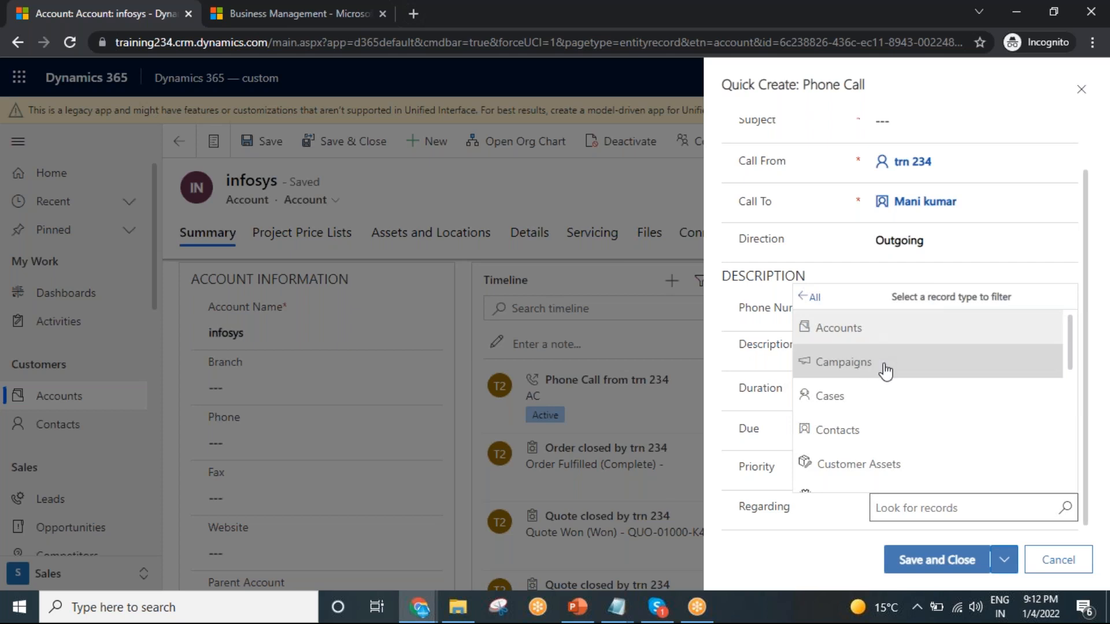
pyautogui.scroll(-2, 905, 416)
pyautogui.scroll(1, 936, 425)
pyautogui.scroll(1, 964, 422)
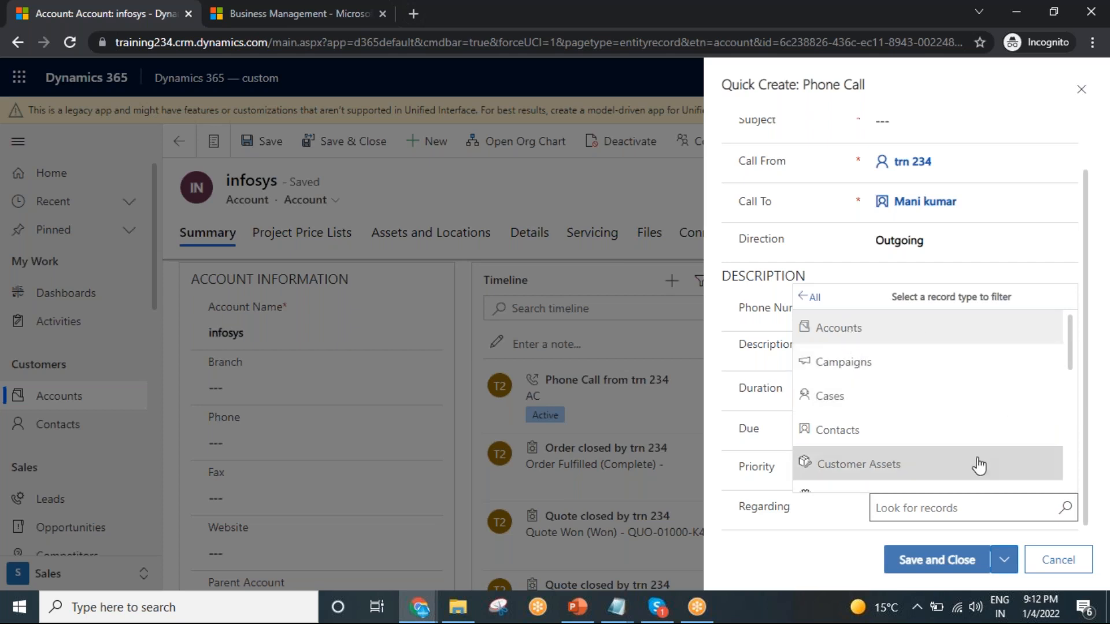
pyautogui.click(905, 508)
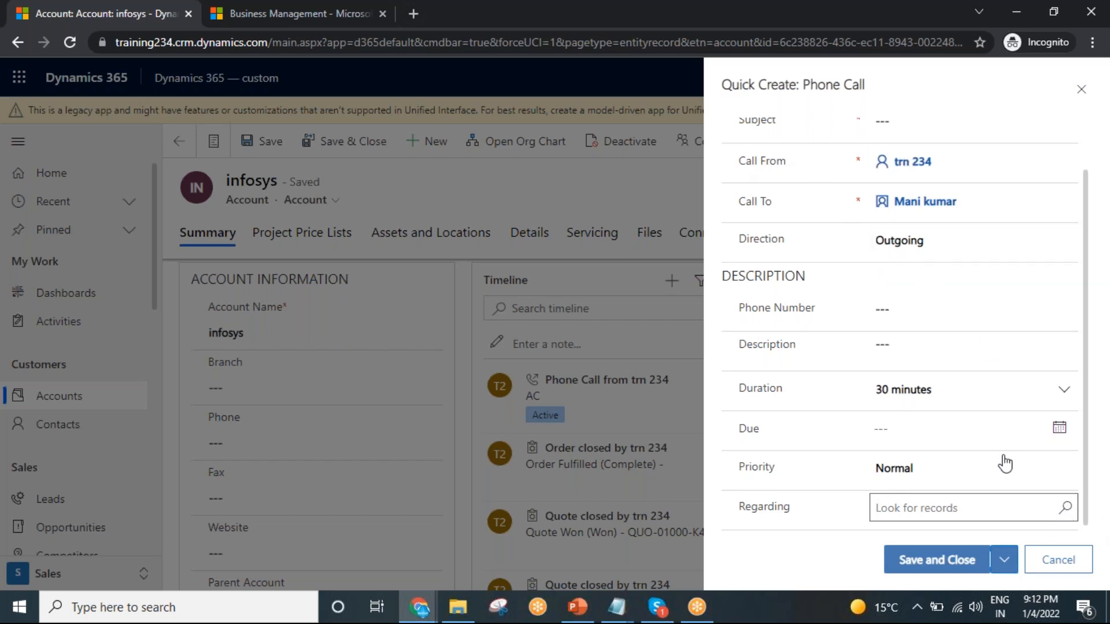
# Step: Filter the phone call's Regarding lookup to Contacts and choose an existing contact
pyautogui.click(1067, 508)
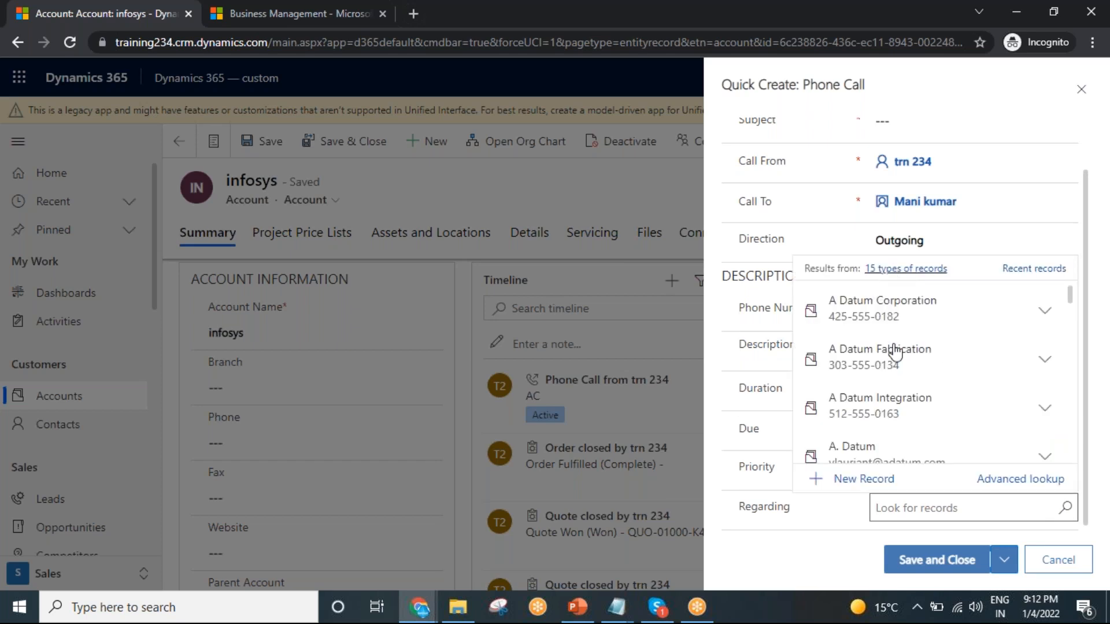
pyautogui.click(905, 269)
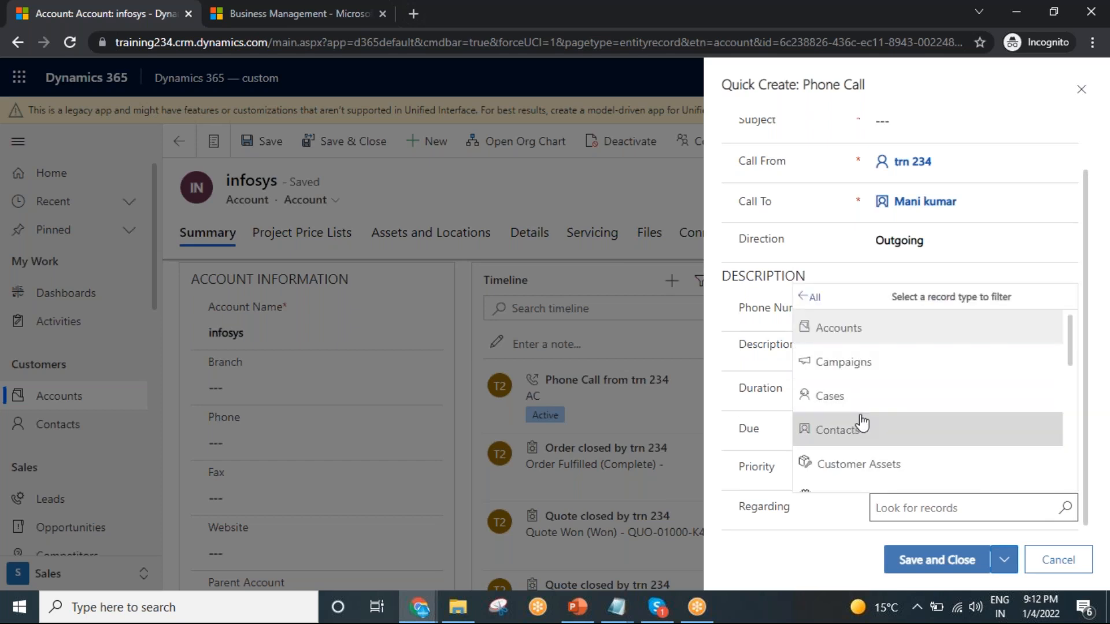
pyautogui.click(865, 438)
pyautogui.scroll(-4, 896, 400)
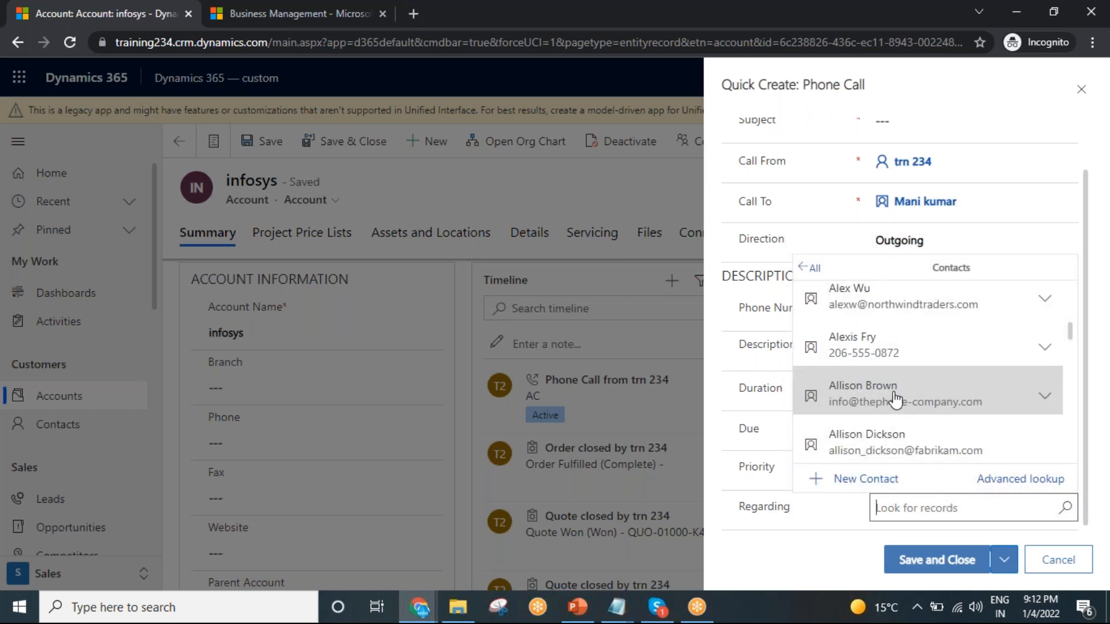
pyautogui.click(896, 398)
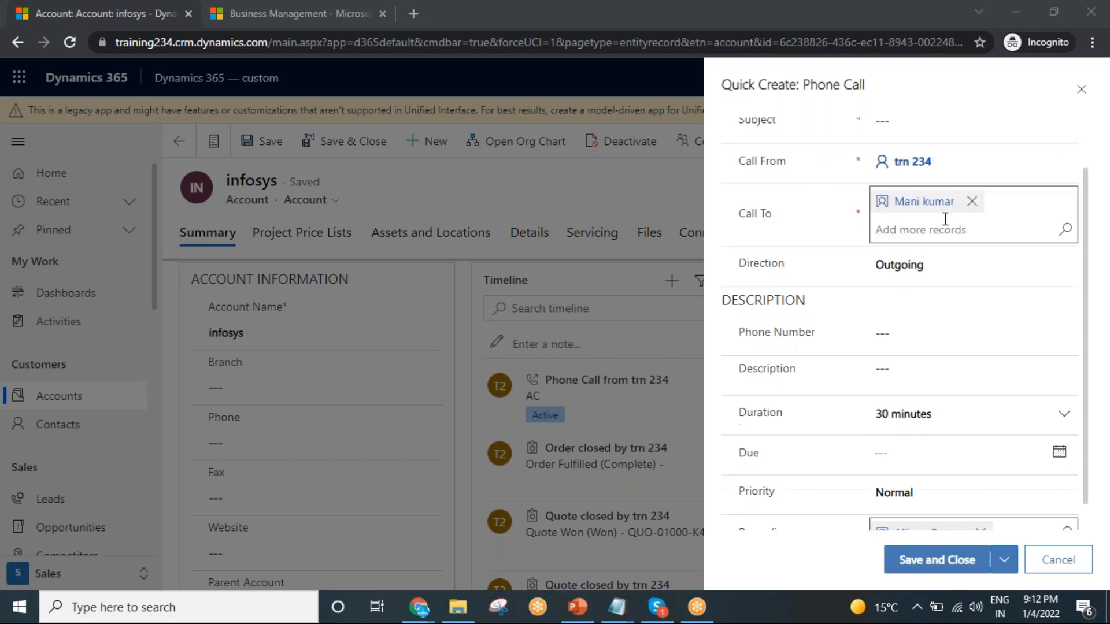
# Step: Set the phone call's subject to "Samsung" and save and close it
pyautogui.click(948, 563)
pyautogui.scroll(2, 914, 206)
pyautogui.write('Sa')
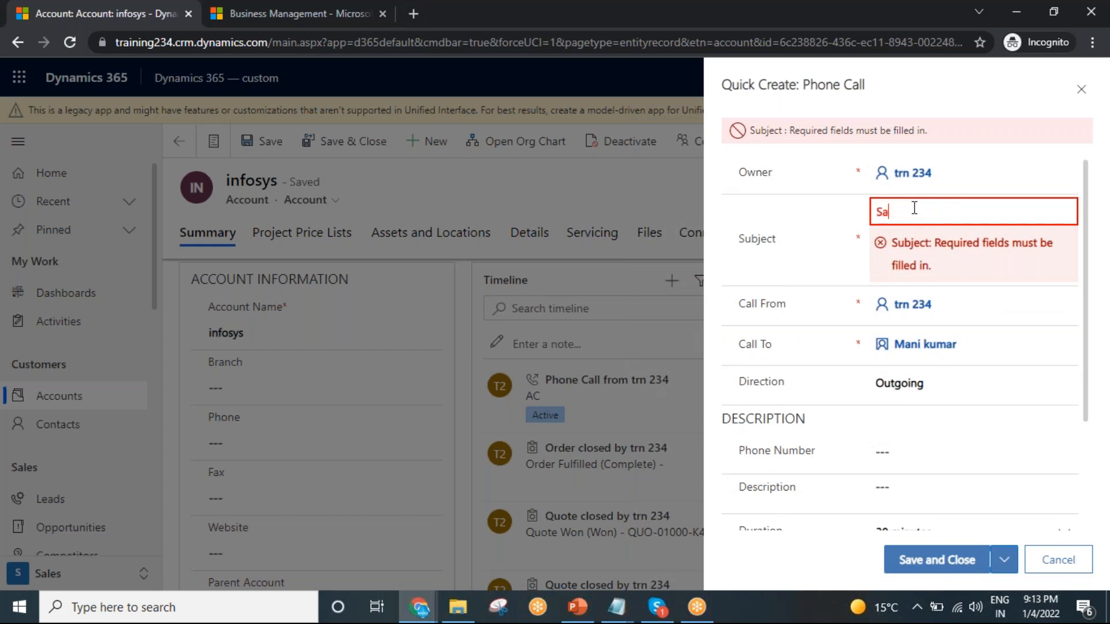
pyautogui.write('msung')
pyautogui.click(936, 559)
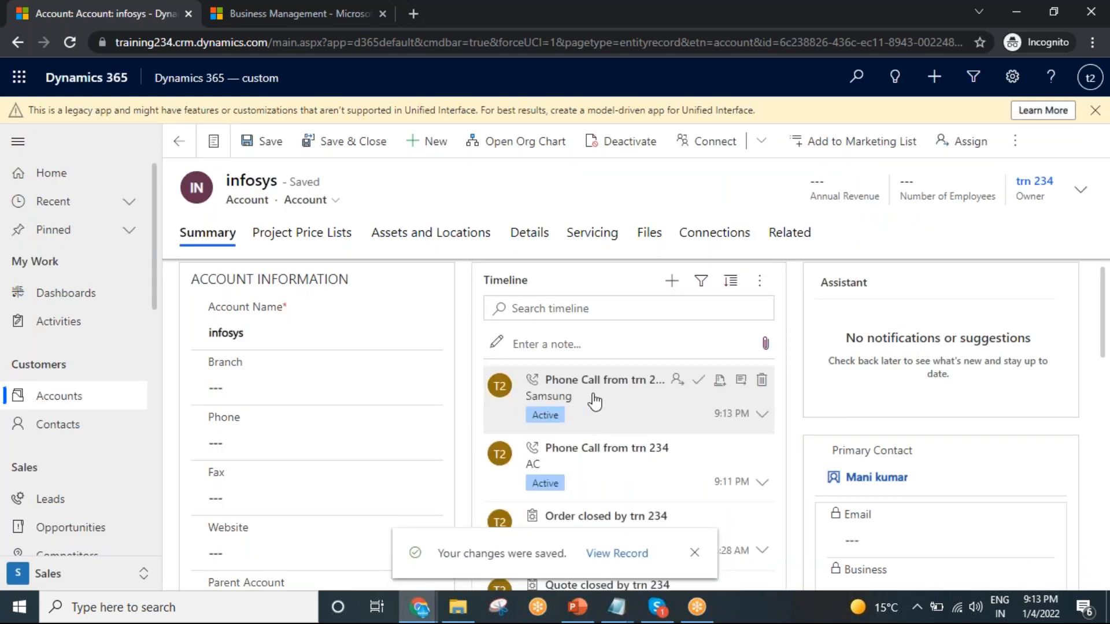
# Step: Open the Samsung phone call record, review its fields, and open its regarding contact to check the timeline
pyautogui.click(740, 380)
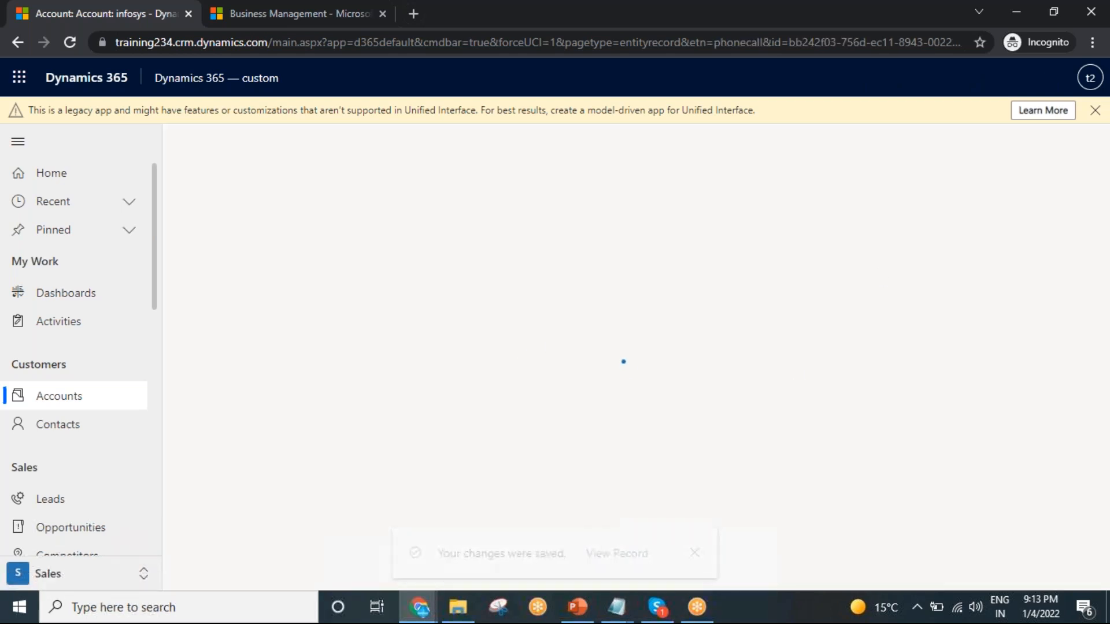
pyautogui.click(694, 553)
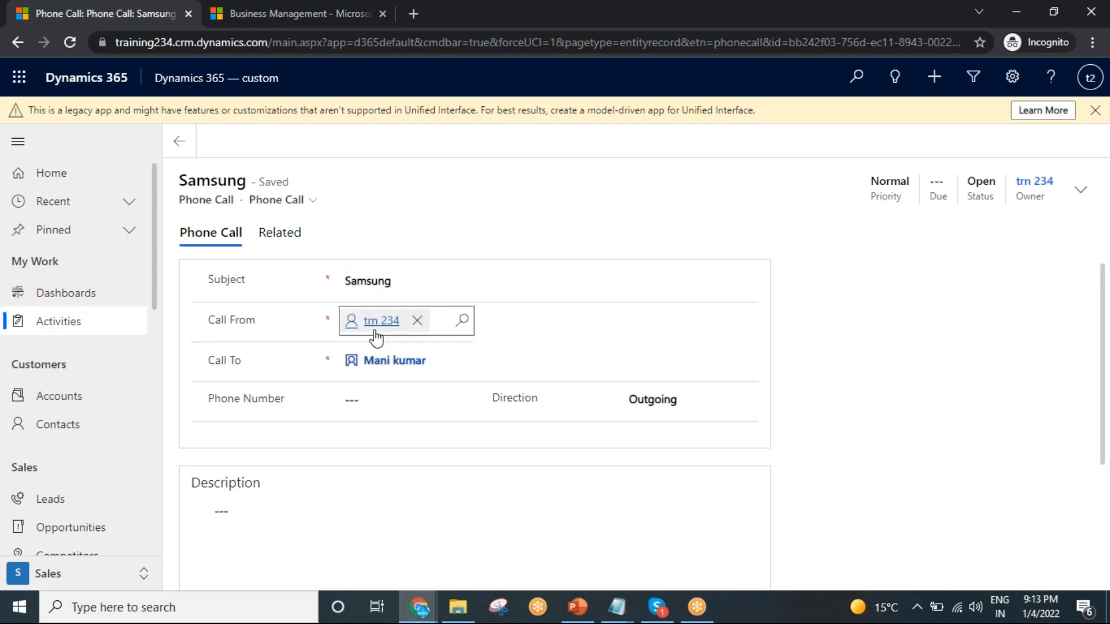
pyautogui.click(430, 365)
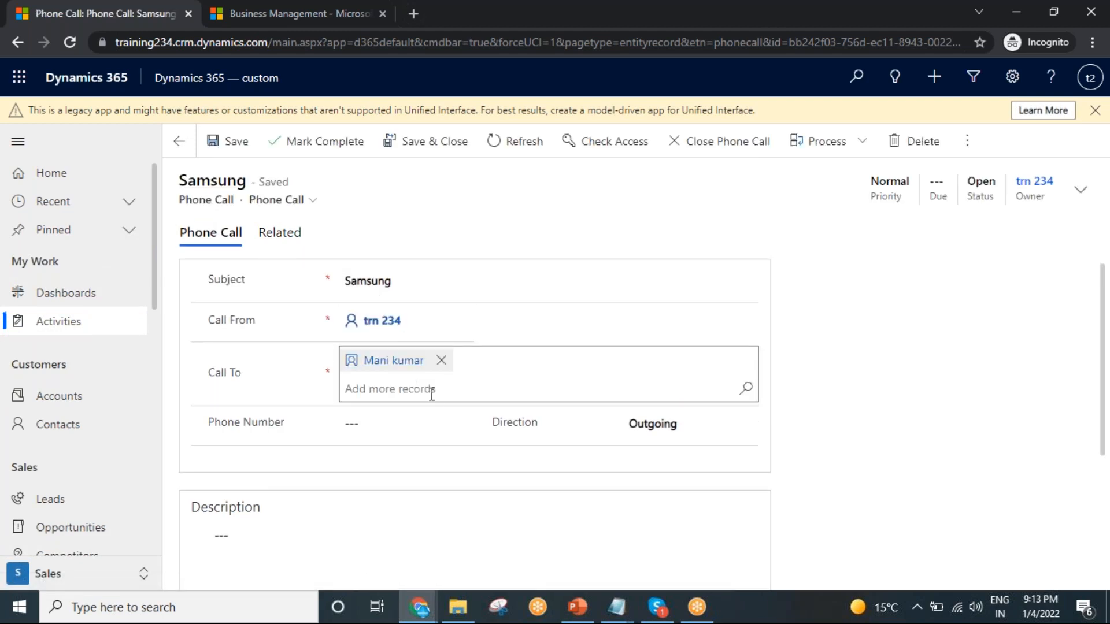
pyautogui.scroll(-3, 473, 426)
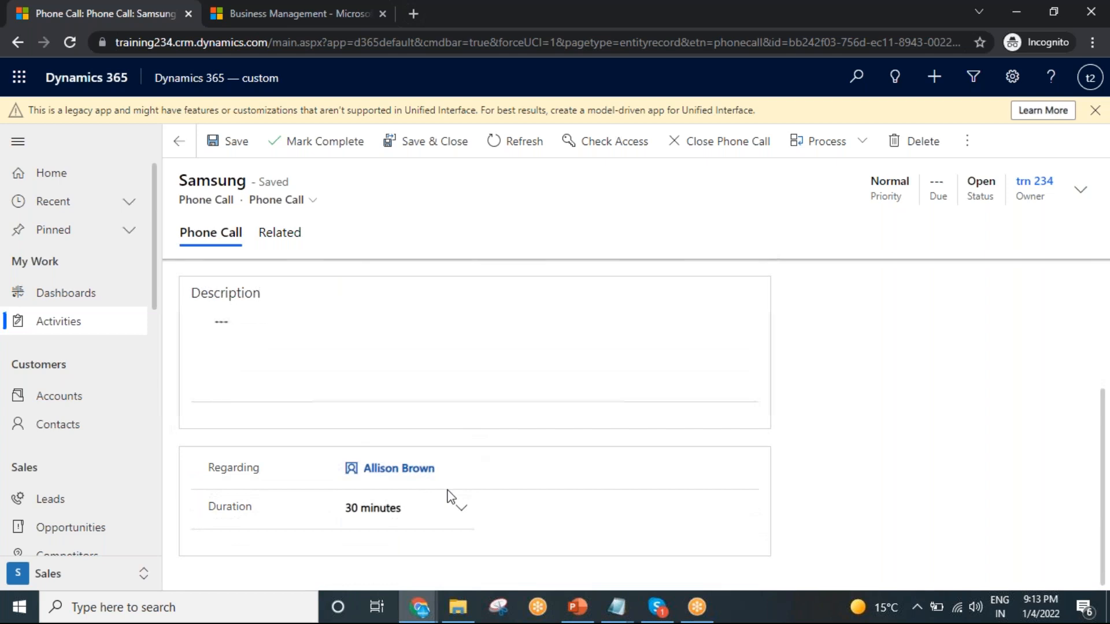
pyautogui.click(389, 468)
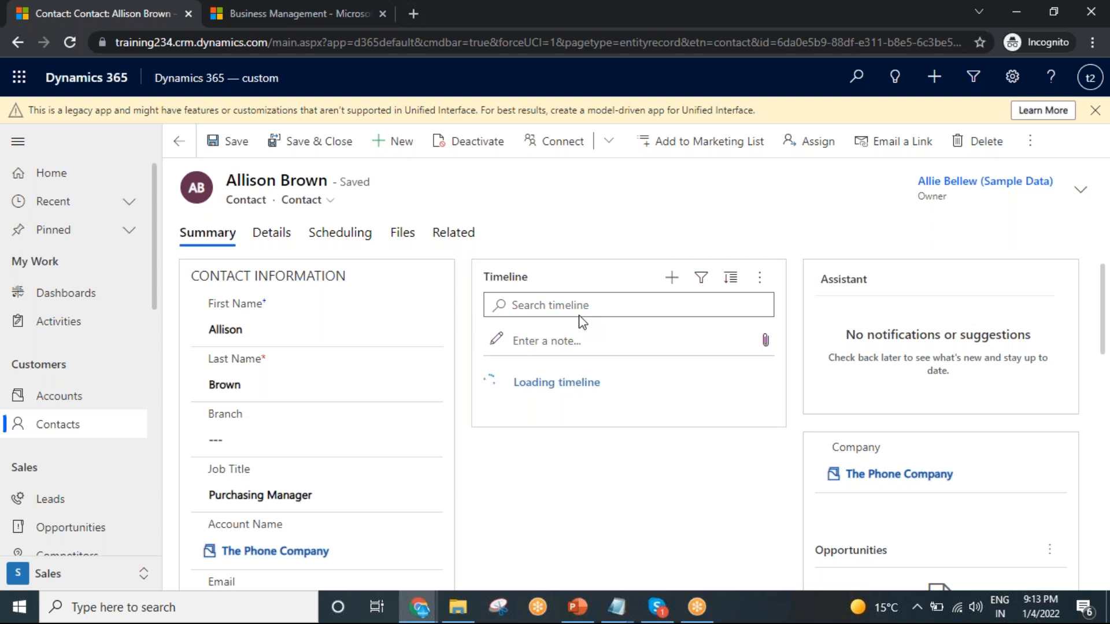
pyautogui.moveTo(611, 404)
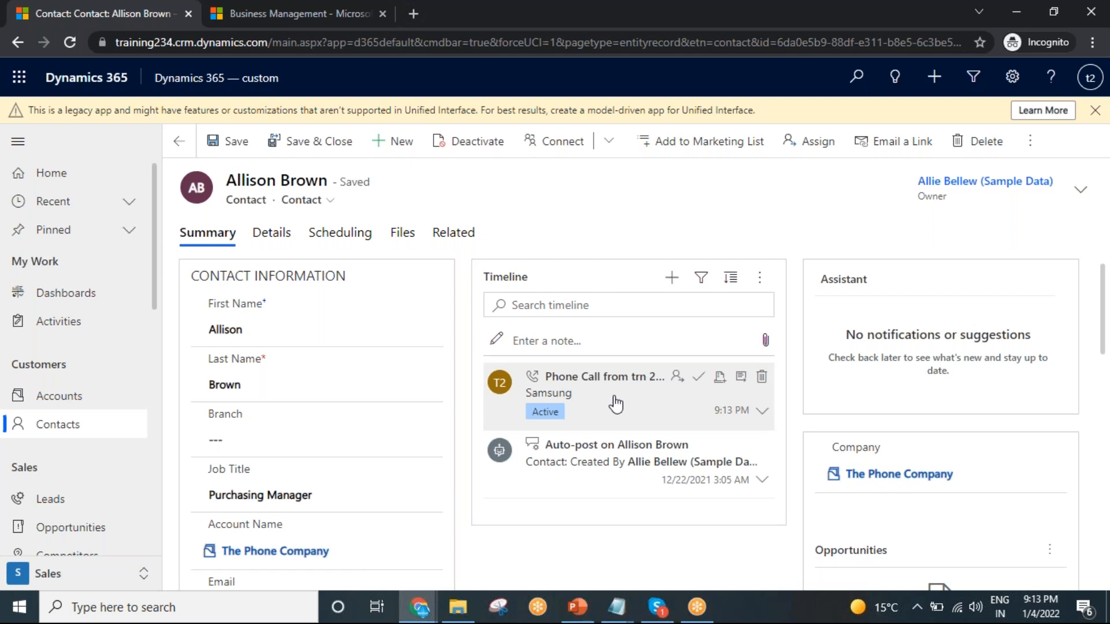
# Step: Start a new email from the Activities list and show its Regarding field
pyautogui.click(62, 328)
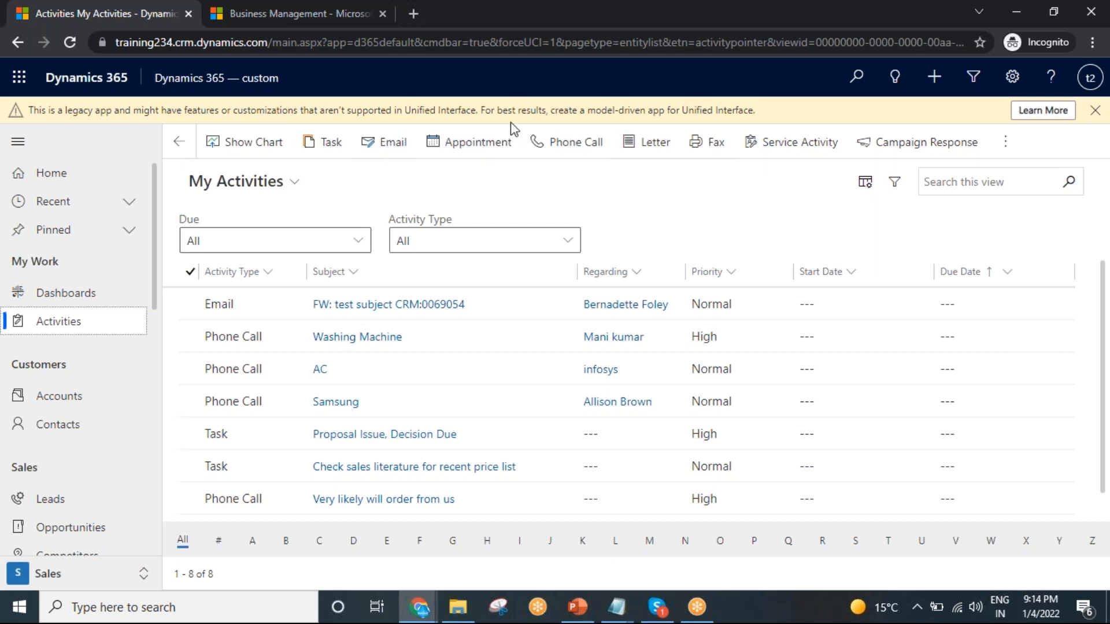
pyautogui.click(389, 143)
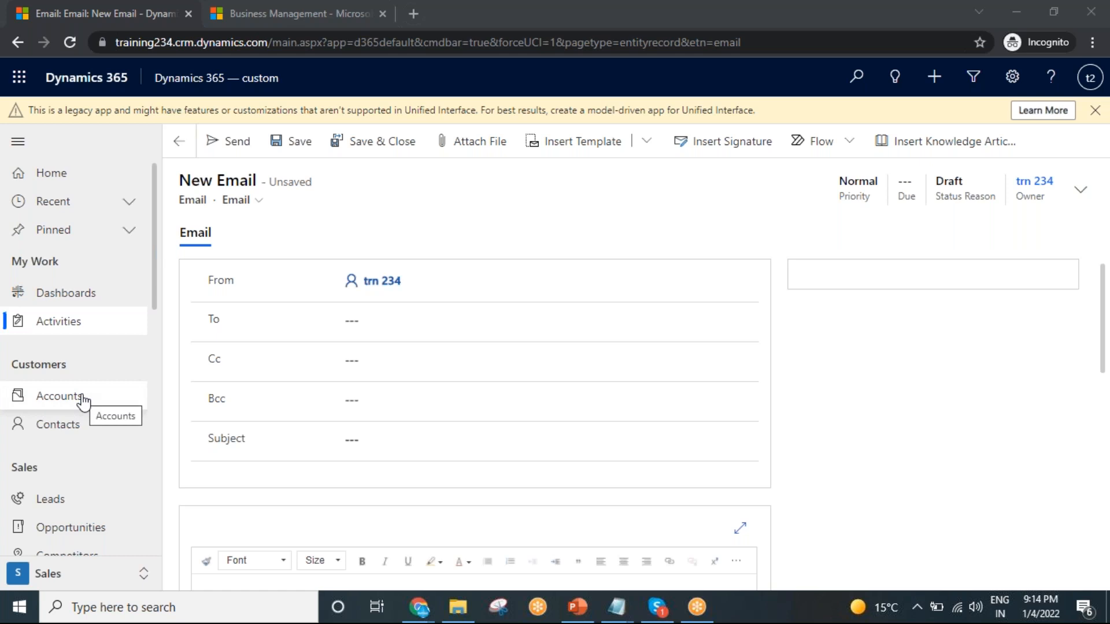
pyautogui.click(405, 321)
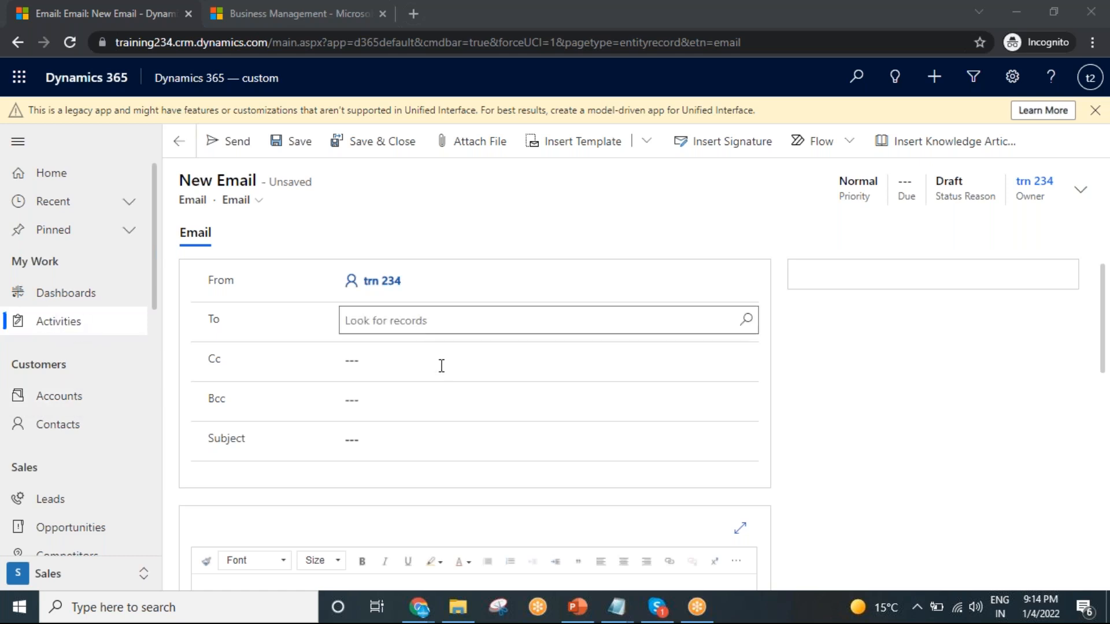
pyautogui.scroll(-5, 436, 382)
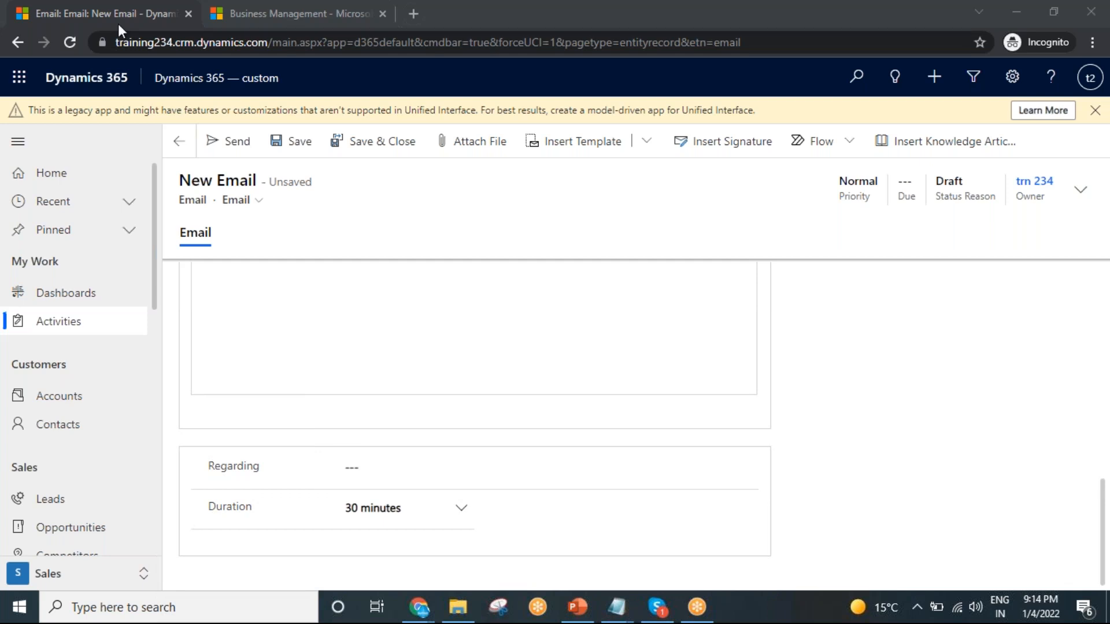
# Step: Duplicate the new email's browser tab and open an existing contact record from the Contacts list in it
pyautogui.rightClick(99, 10)
pyautogui.click(127, 133)
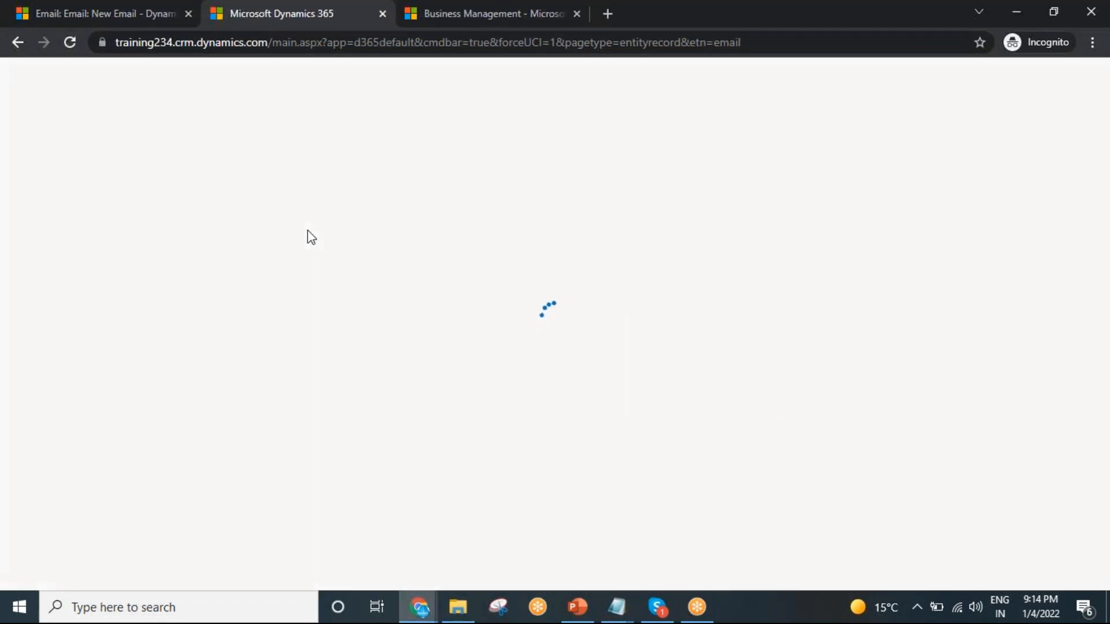
pyautogui.click(64, 368)
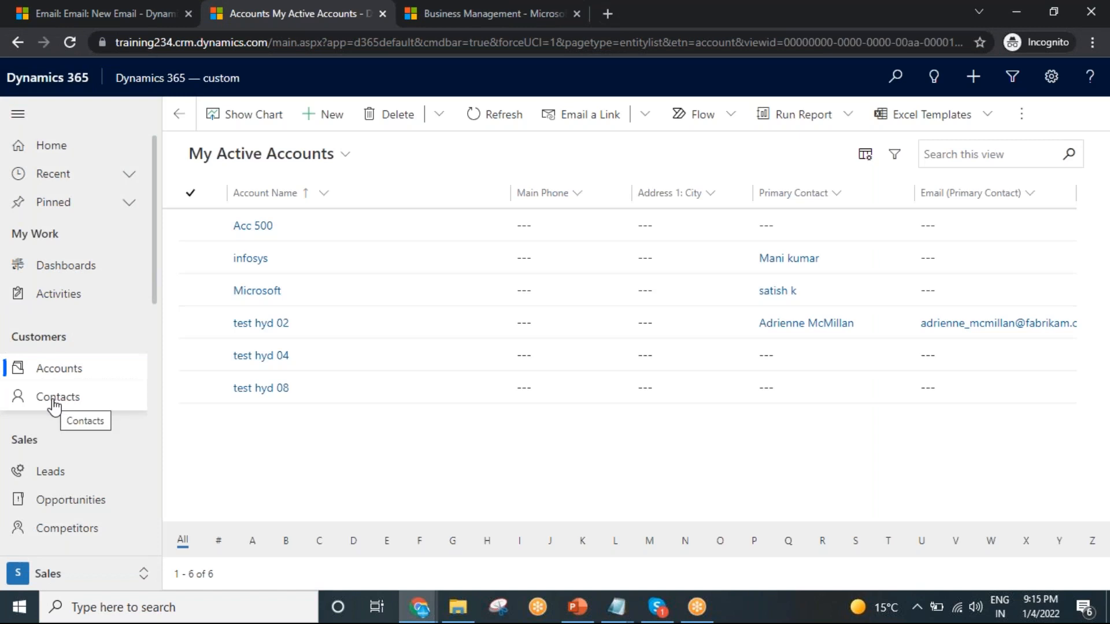
pyautogui.click(25, 425)
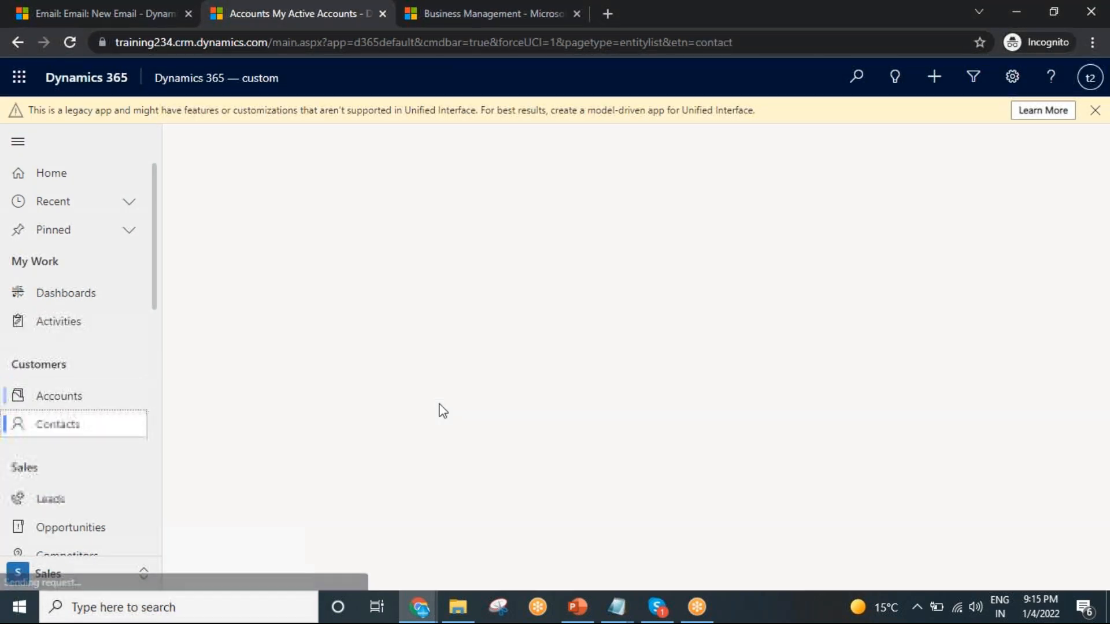
pyautogui.click(322, 354)
pyautogui.doubleClick(320, 364)
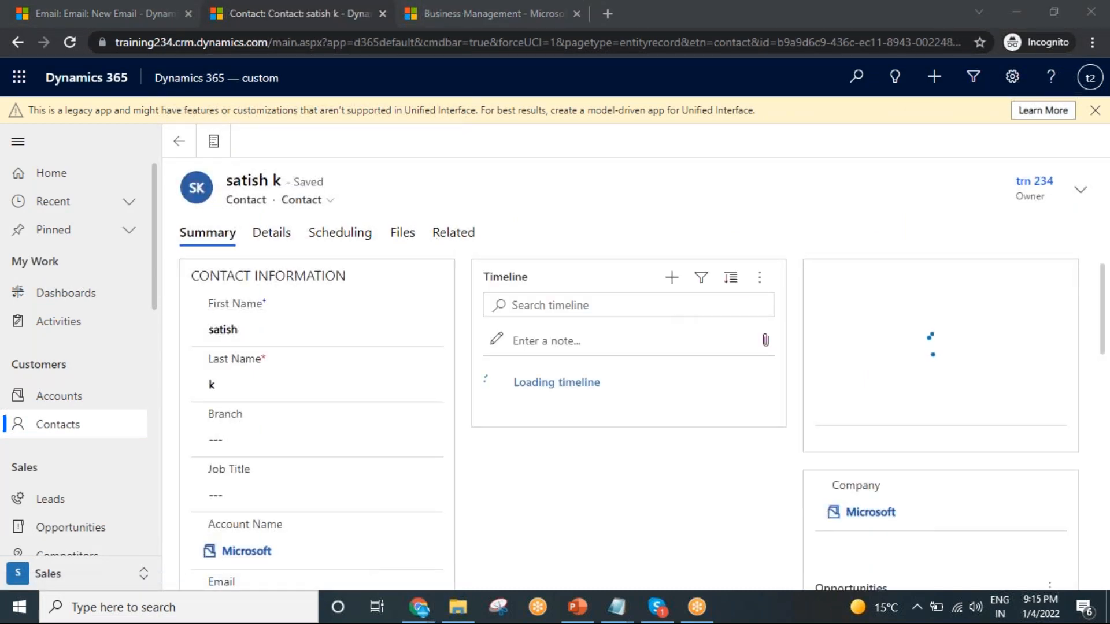
# Step: Open a new phone call from the contact's timeline and check its Regarding field
pyautogui.click(672, 279)
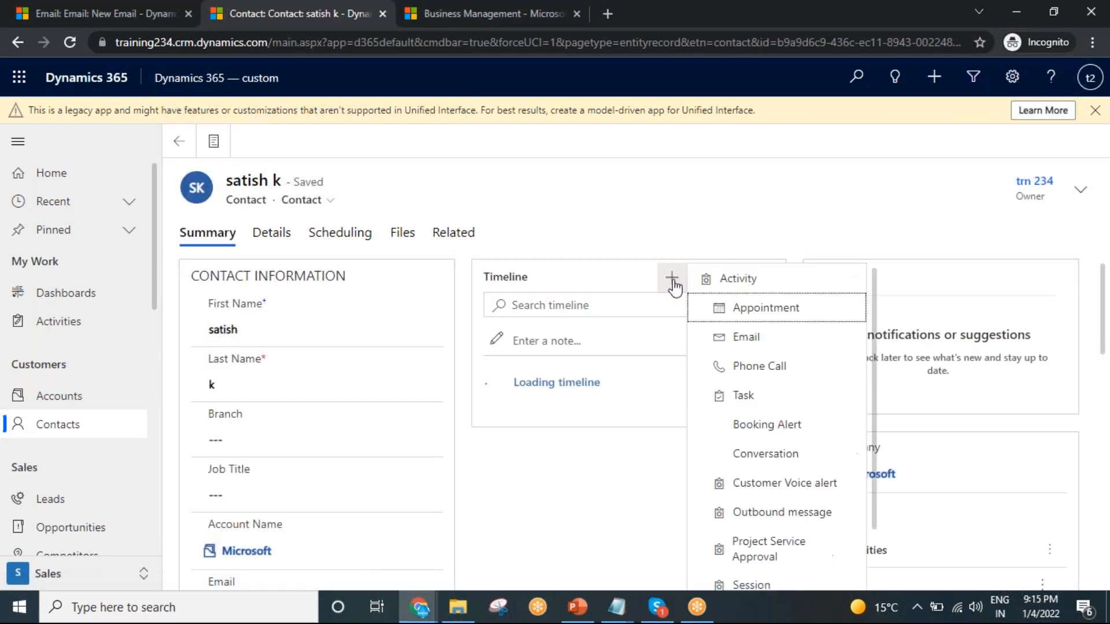
pyautogui.click(760, 371)
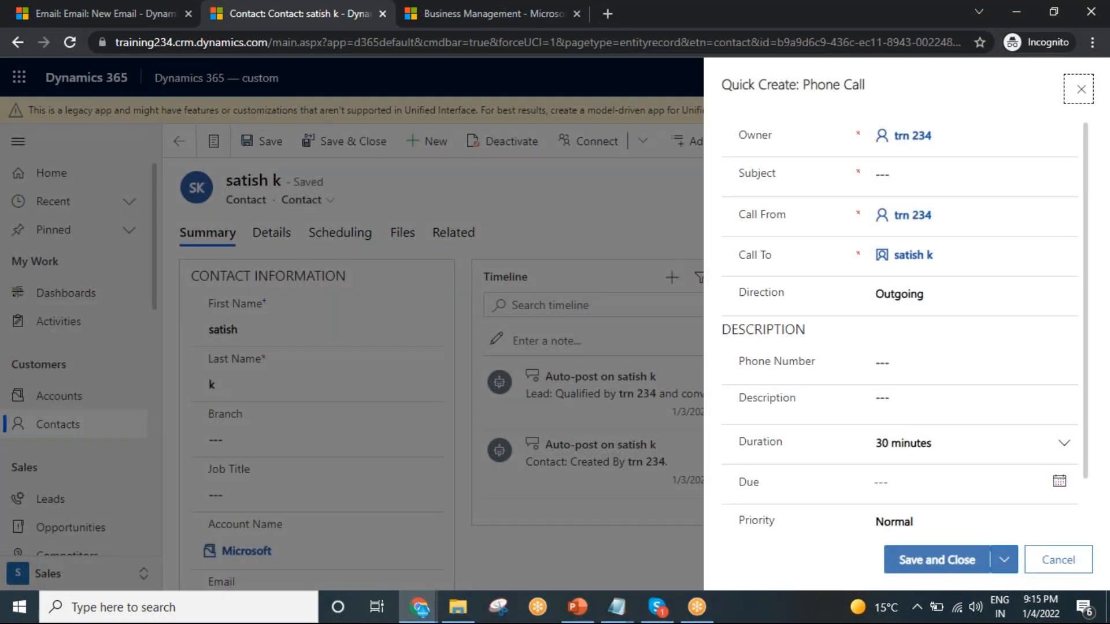
pyautogui.scroll(-2, 914, 518)
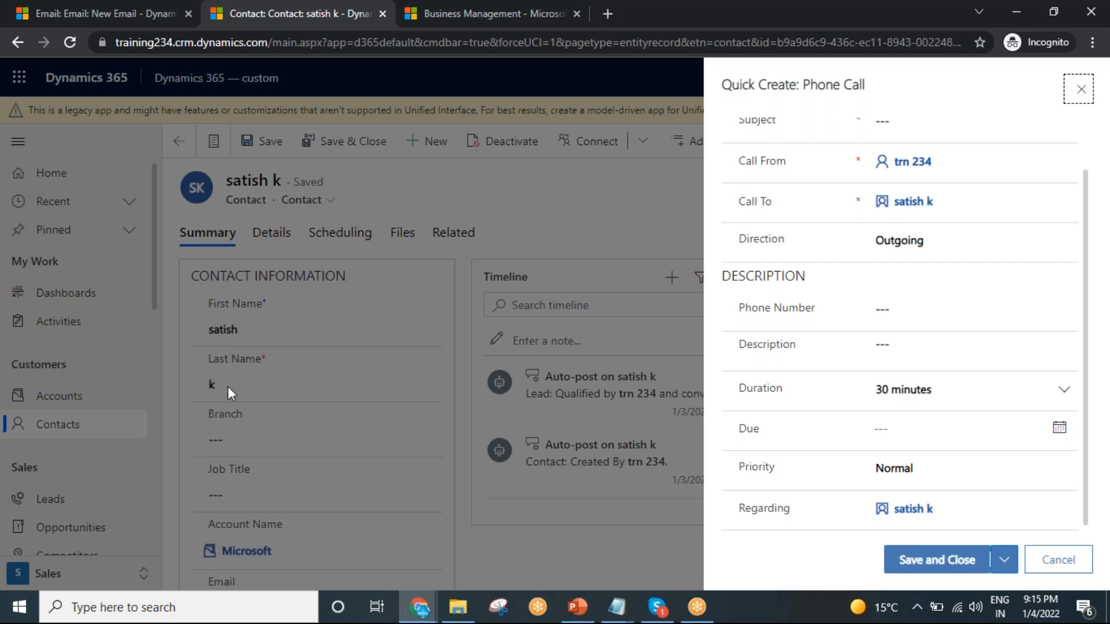
pyautogui.moveTo(957, 516)
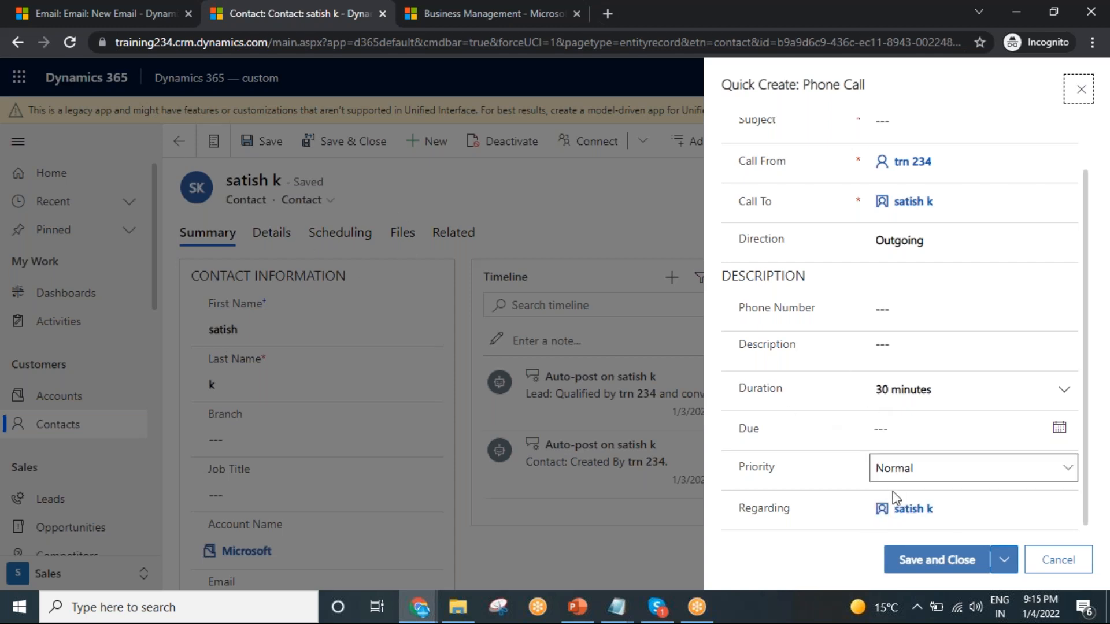
# Step: Return to the unsaved email, filter its Regarding lookup to Leads, and choose the first listed lead
pyautogui.click(92, 9)
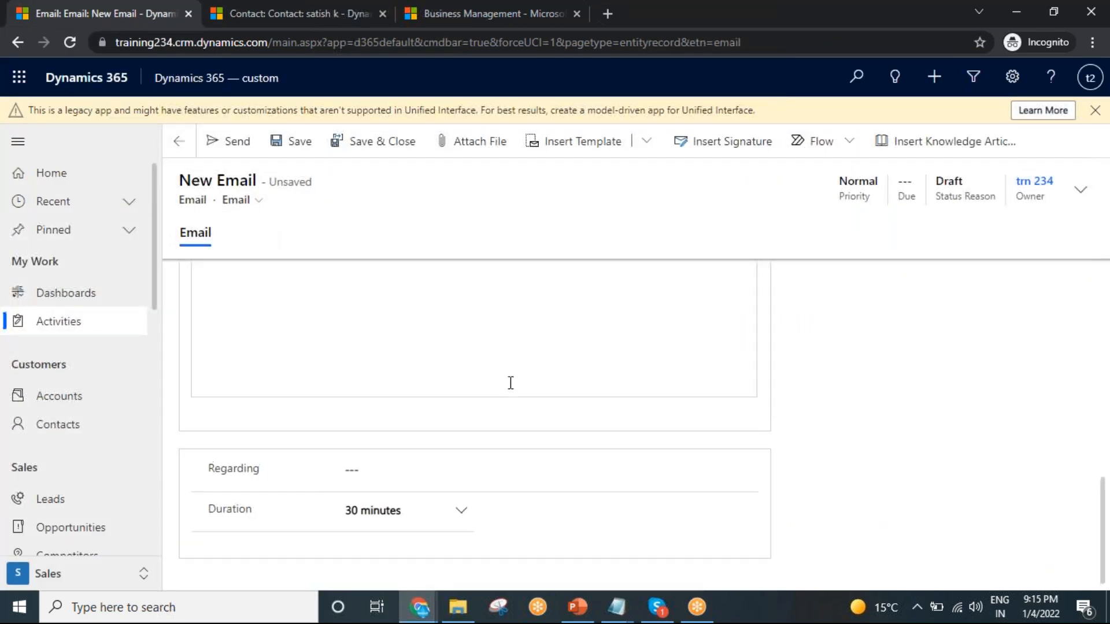
pyautogui.click(357, 462)
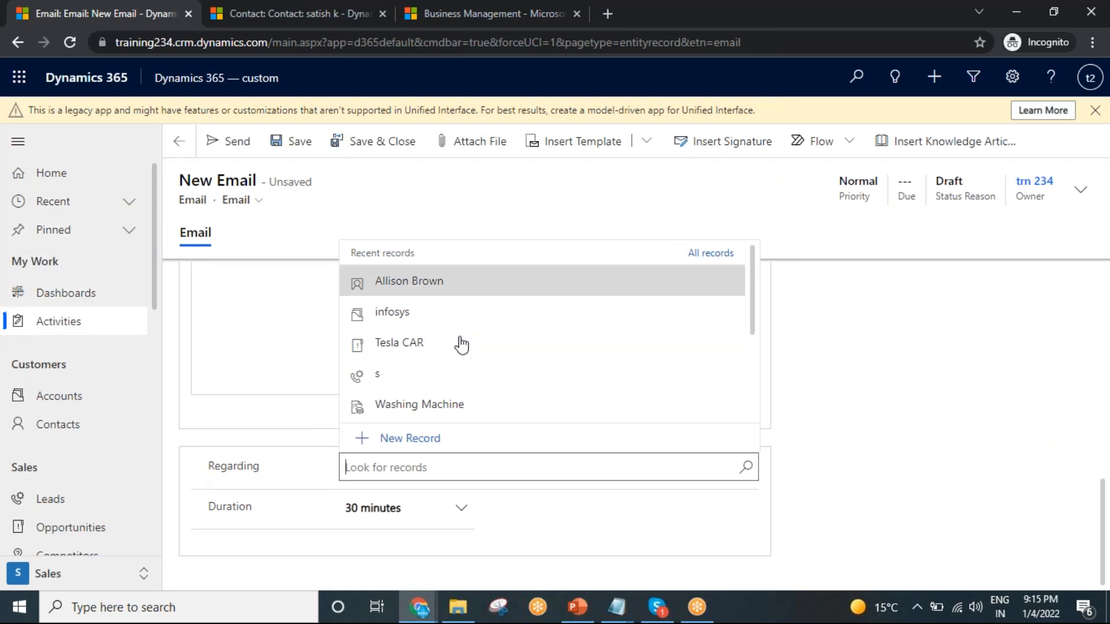
pyautogui.click(710, 254)
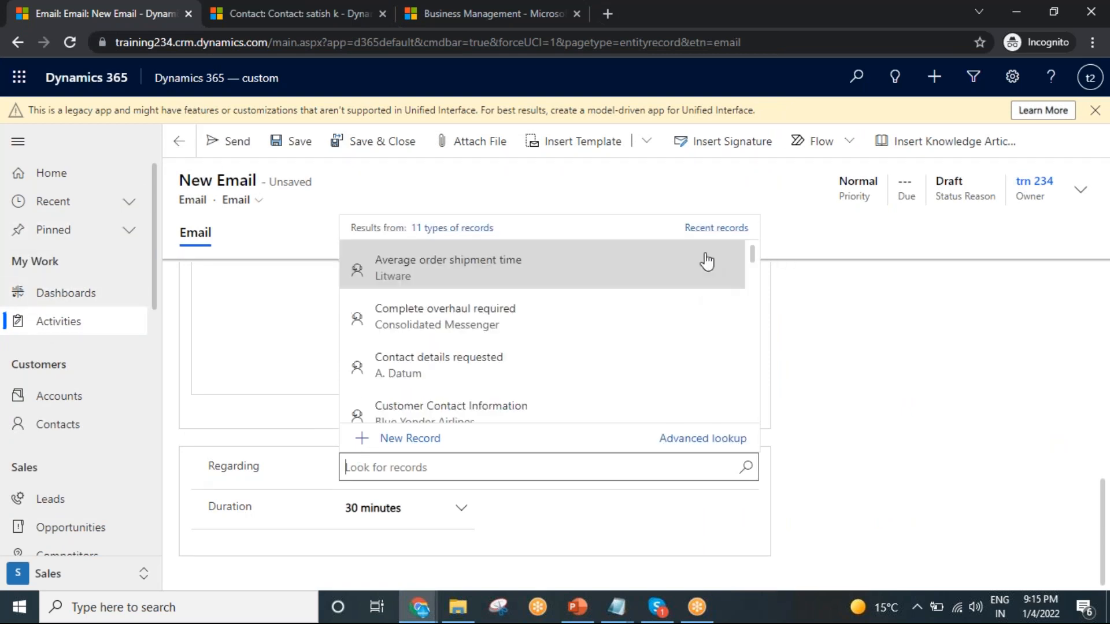
pyautogui.click(457, 235)
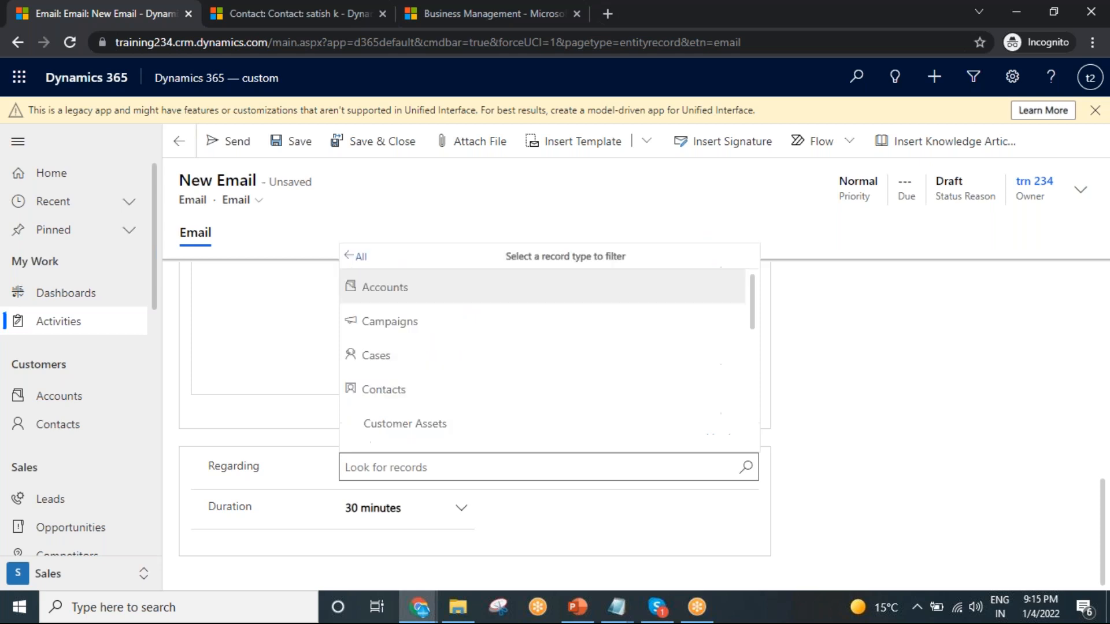
pyautogui.scroll(-5, 448, 403)
pyautogui.scroll(3, 448, 403)
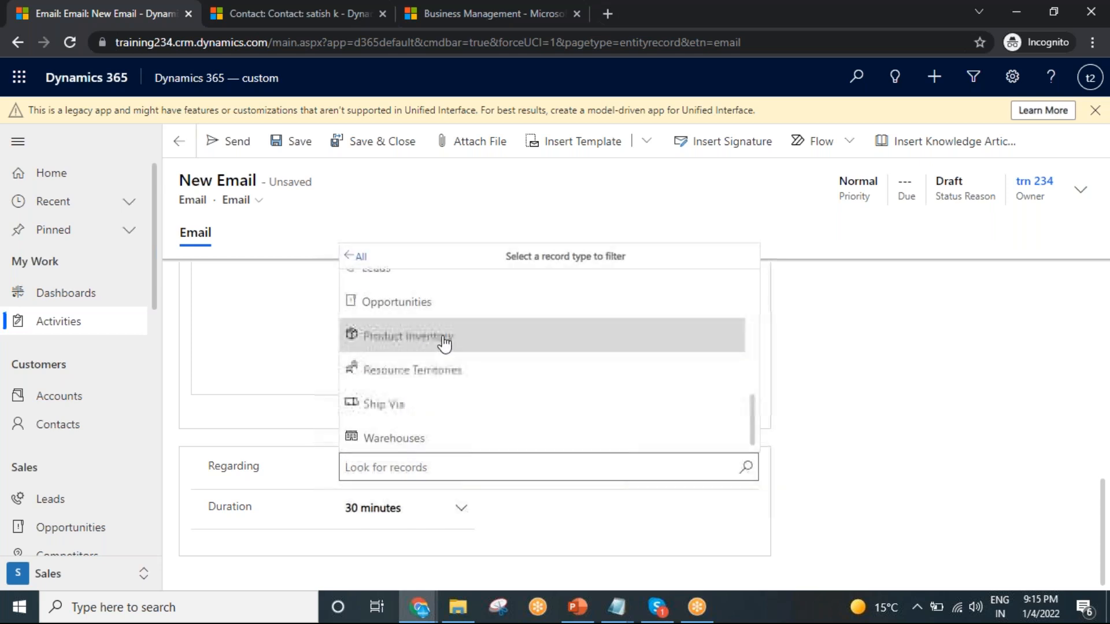
pyautogui.click(424, 423)
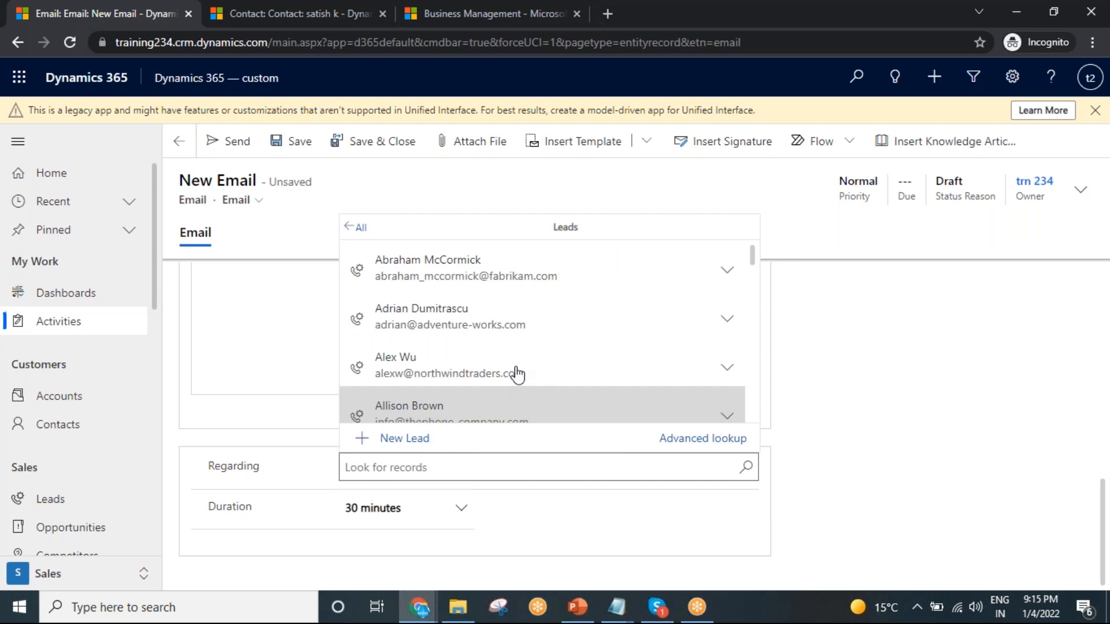
pyautogui.click(456, 276)
# Step: Set the email's To recipient to the A Datum Fabrication account
pyautogui.scroll(8, 511, 474)
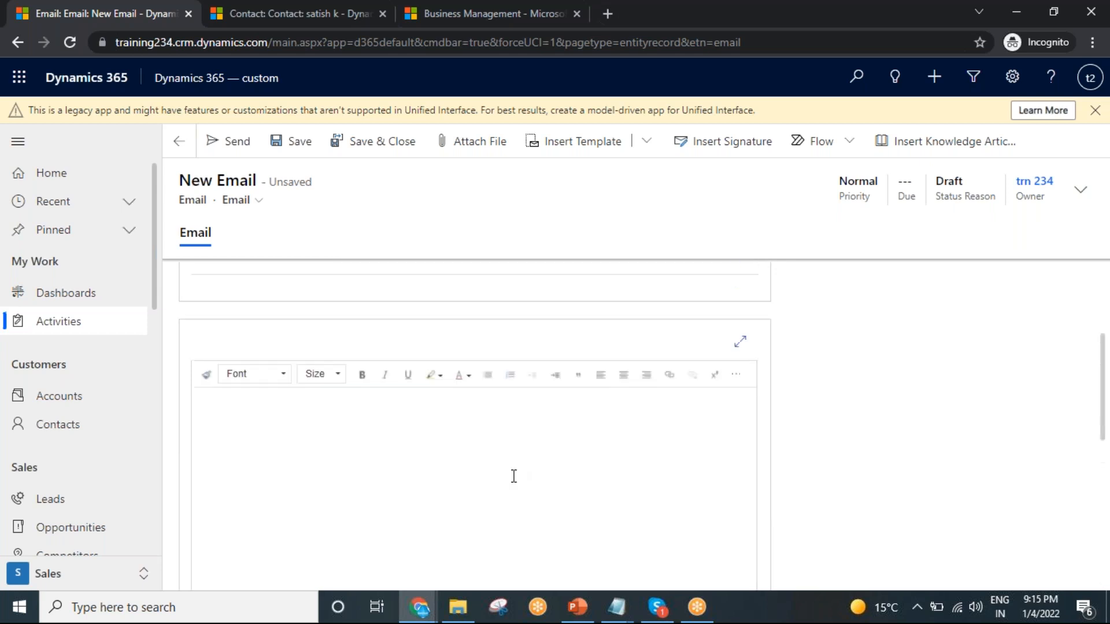
pyautogui.click(746, 322)
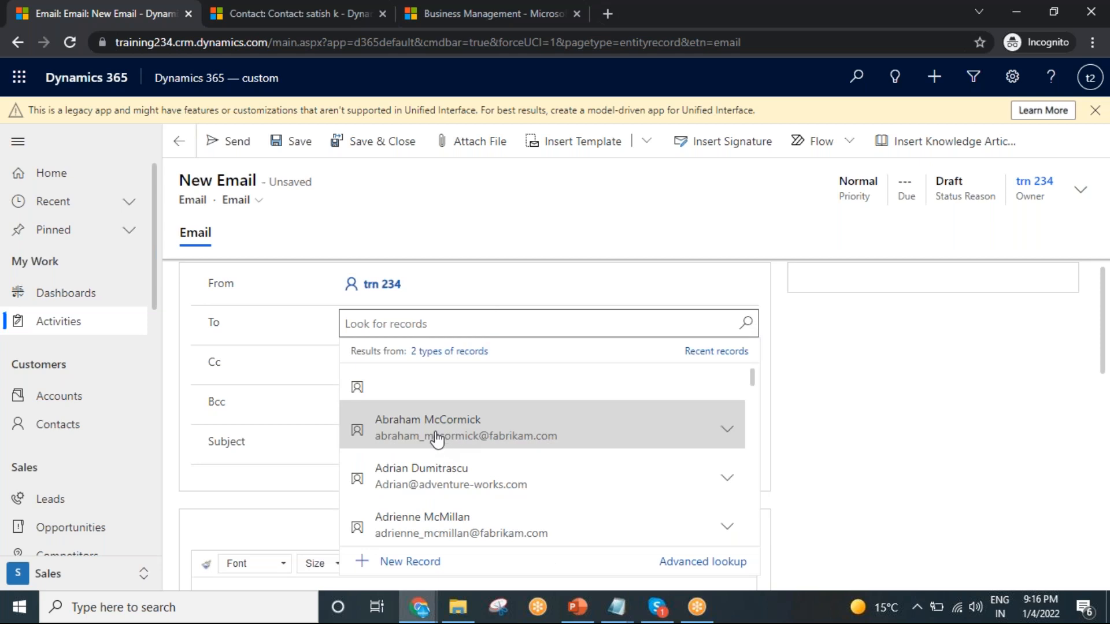
pyautogui.click(438, 386)
pyautogui.click(890, 373)
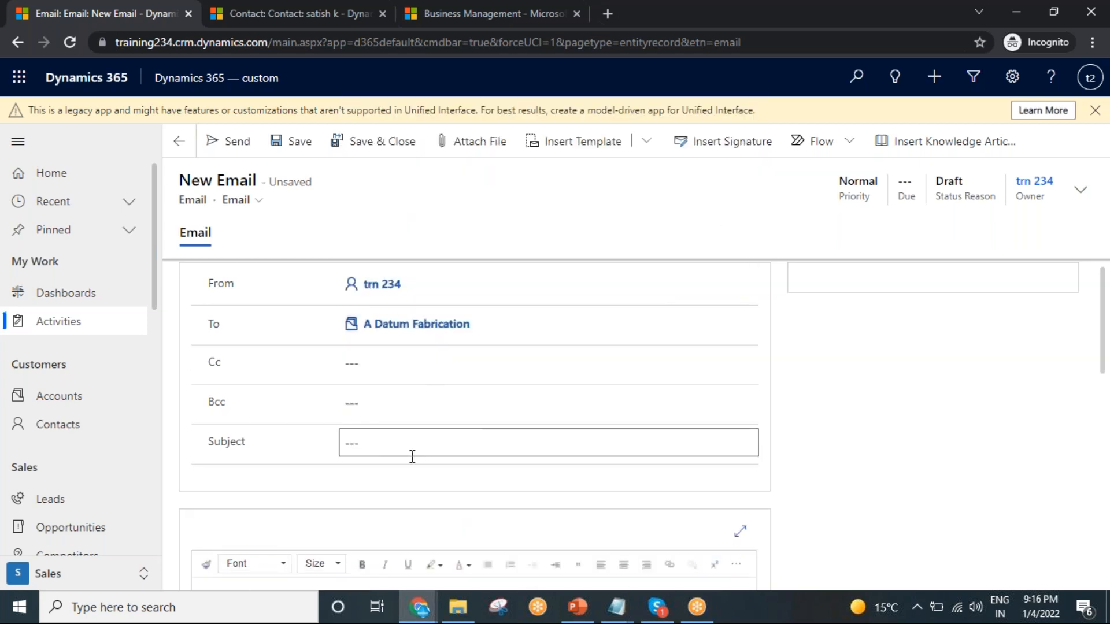
# Step: Set the email's subject to "test email" and enter "hihii" as the message body
pyautogui.scroll(-3, 421, 456)
pyautogui.scroll(3, 405, 407)
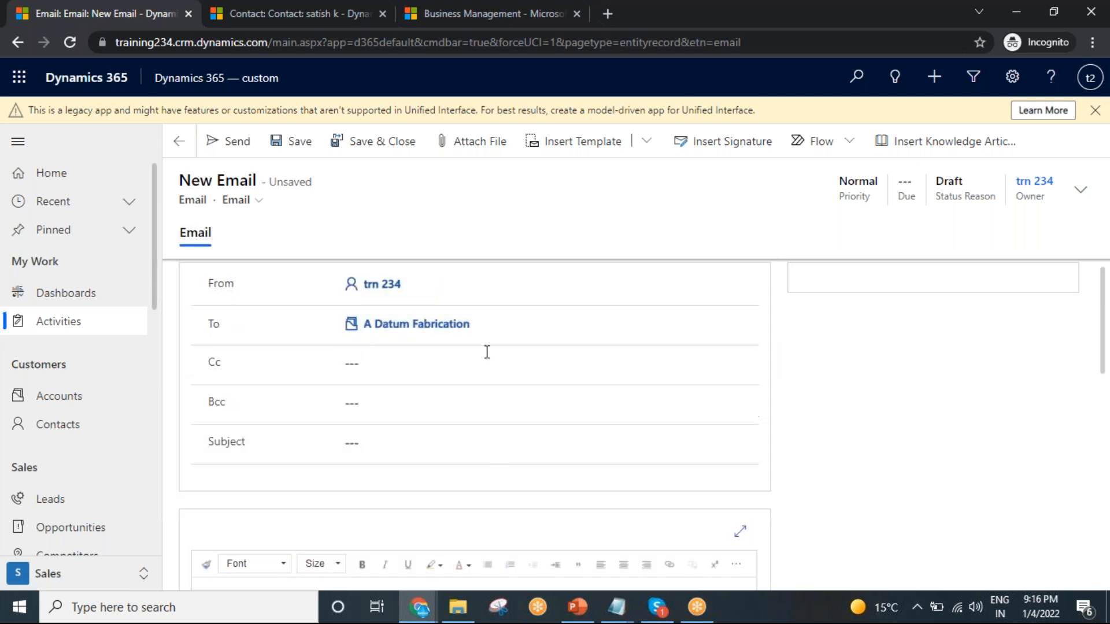
pyautogui.scroll(-3, 364, 428)
pyautogui.click(380, 289)
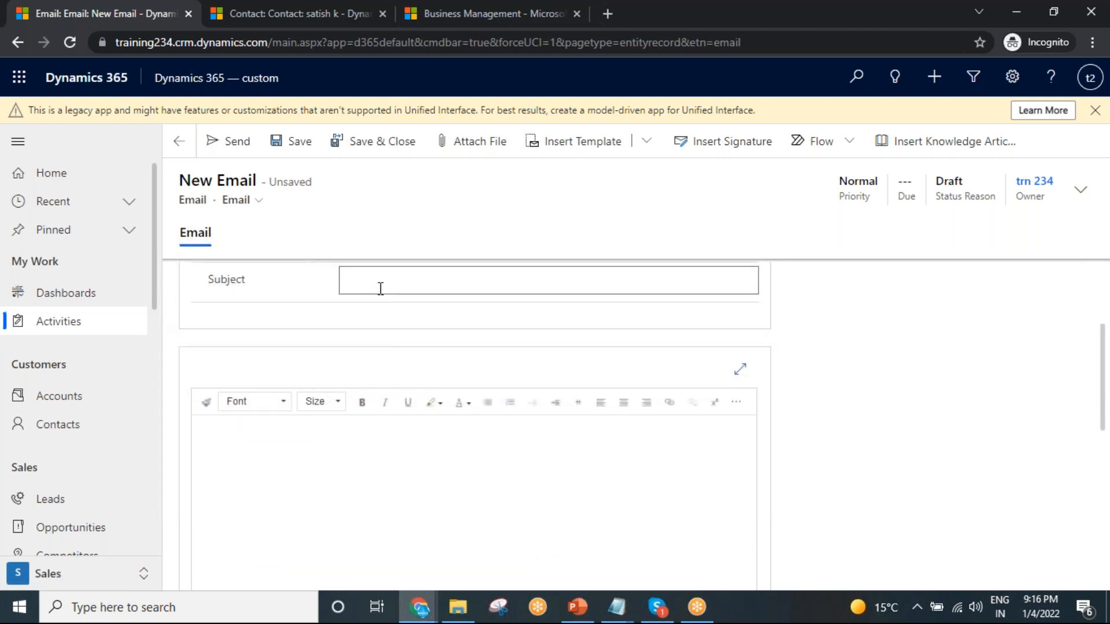
pyautogui.write('test em')
pyautogui.click(295, 470)
pyautogui.write('hihii')
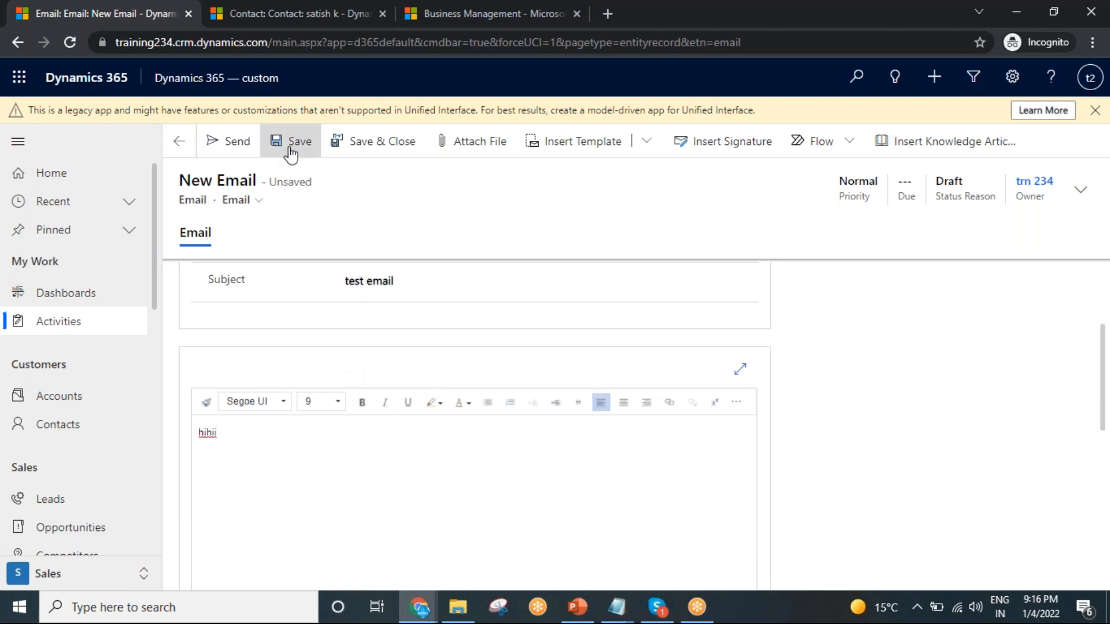
# Step: Try to send the email to A Datum Fabrication
pyautogui.click(234, 146)
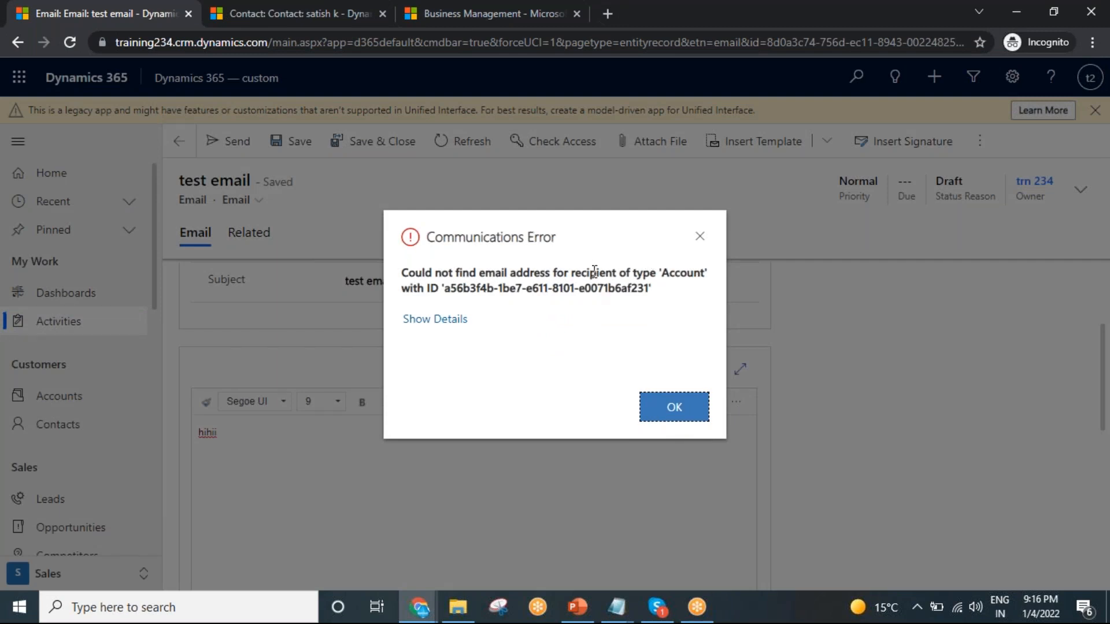
pyautogui.moveTo(507, 272); pyautogui.dragTo(695, 288)
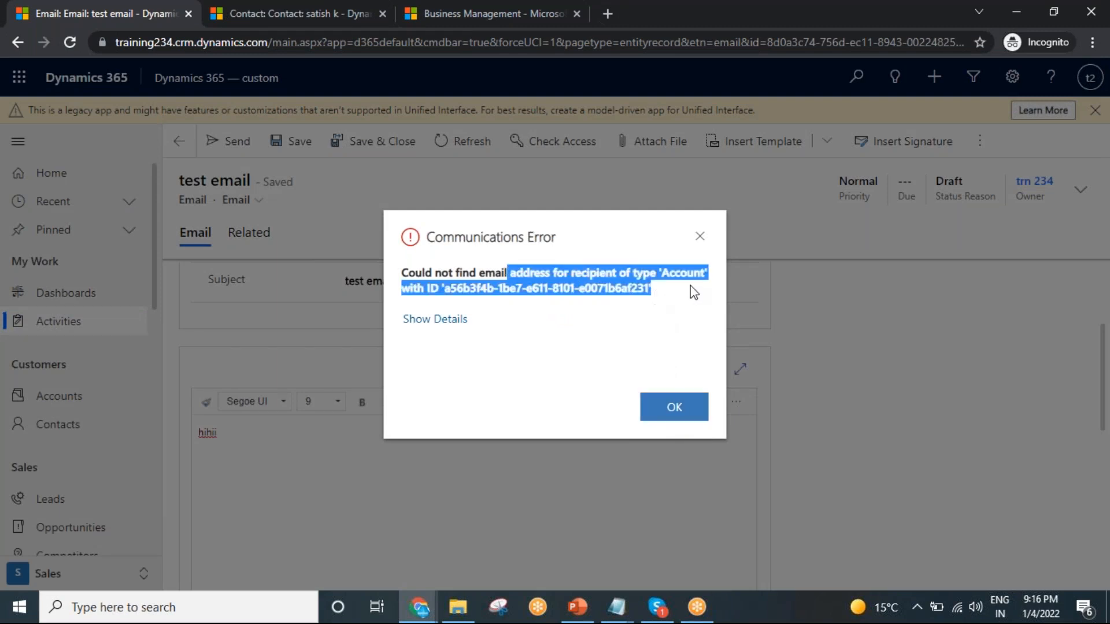
pyautogui.click(700, 239)
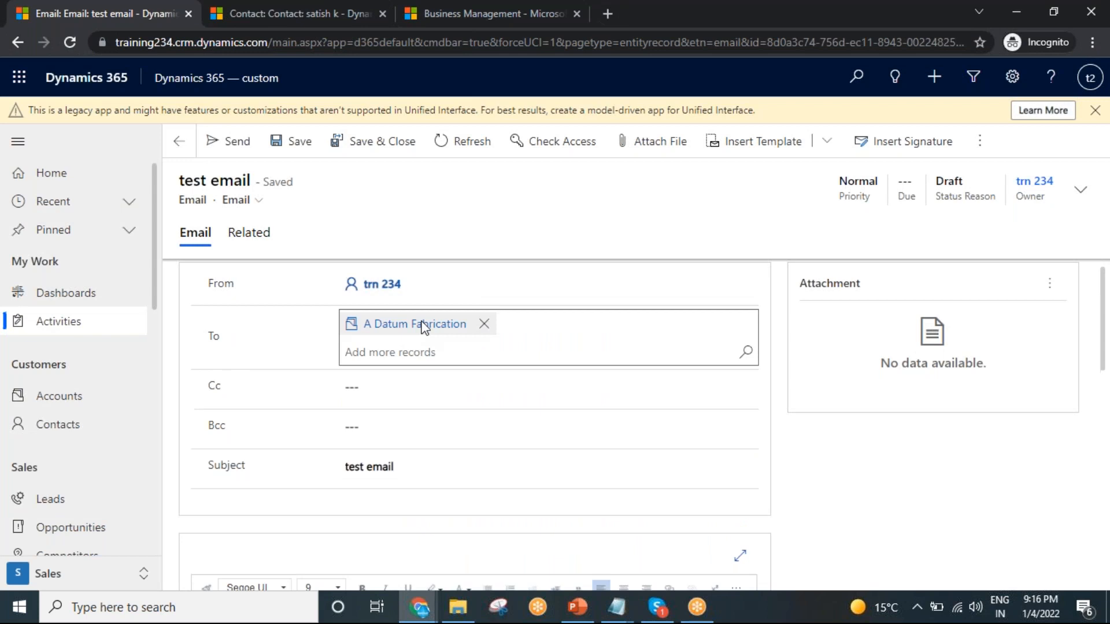
# Step: Replace the email's To recipient with the same user account as the sender, and send the email
pyautogui.scroll(-5, 528, 436)
pyautogui.scroll(5, 527, 436)
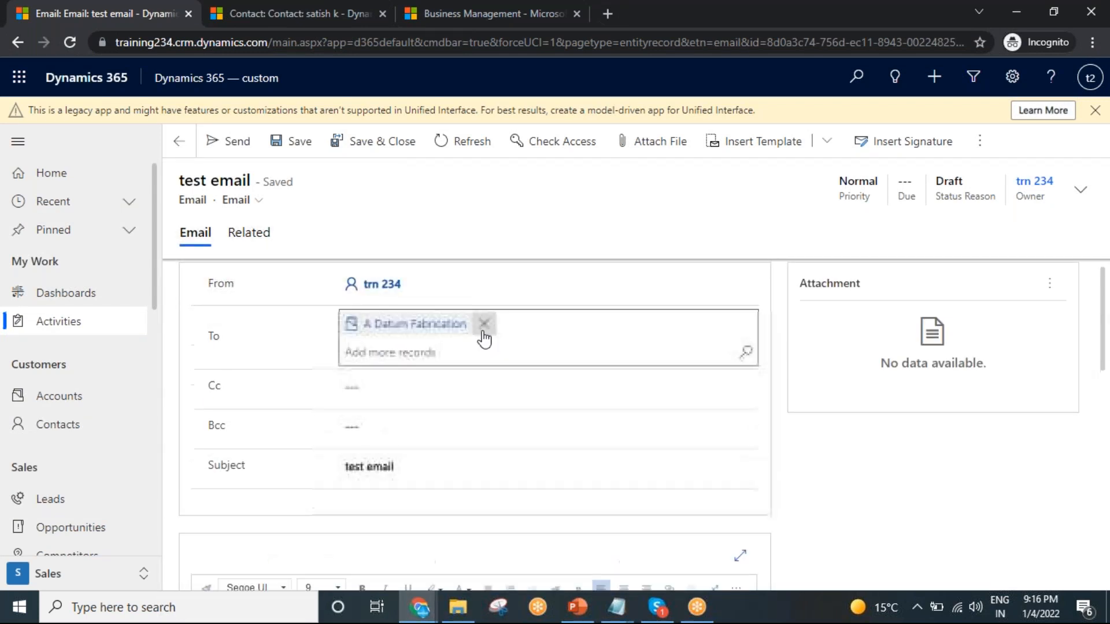
pyautogui.click(484, 324)
pyautogui.click(397, 324)
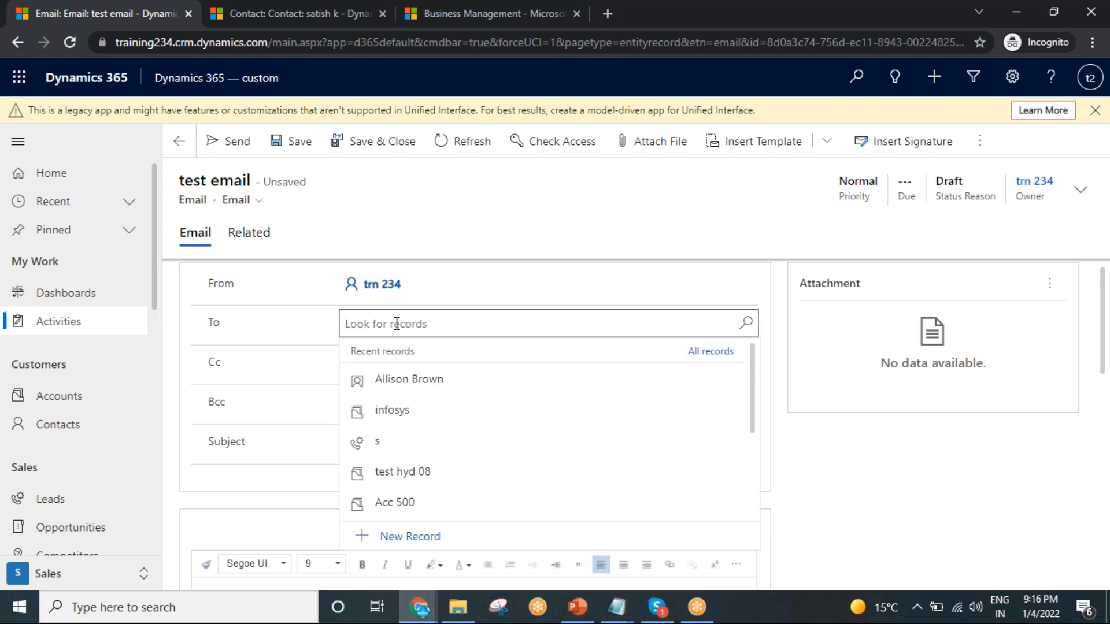
pyautogui.write('rn')
pyautogui.moveTo(397, 327); pyautogui.dragTo(321, 334)
pyautogui.write('tr')
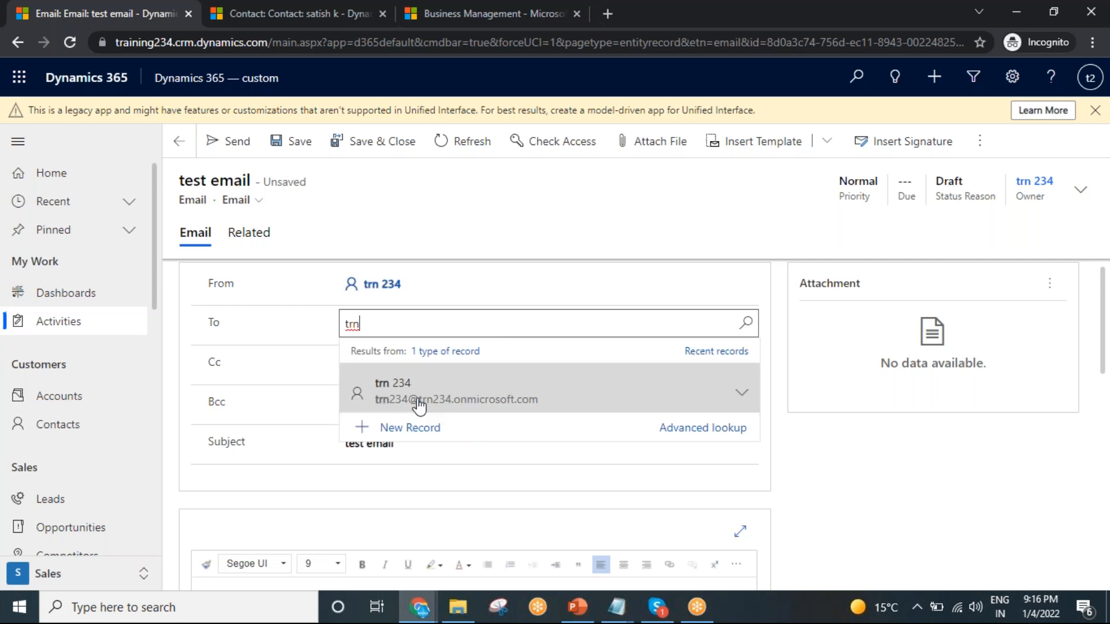
pyautogui.click(419, 406)
pyautogui.click(293, 143)
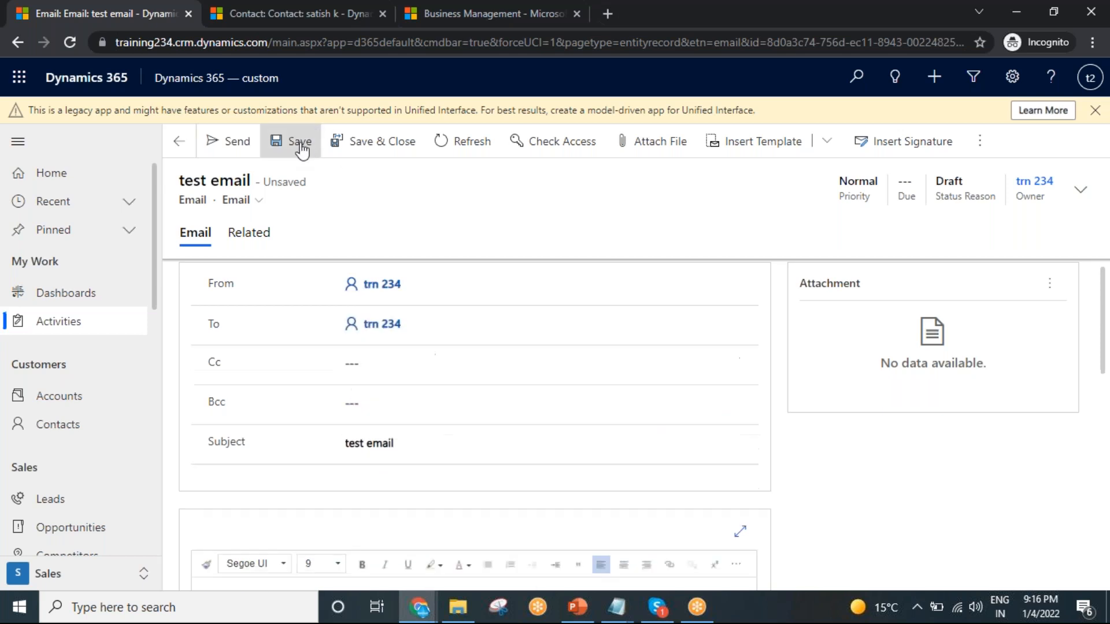
pyautogui.click(226, 142)
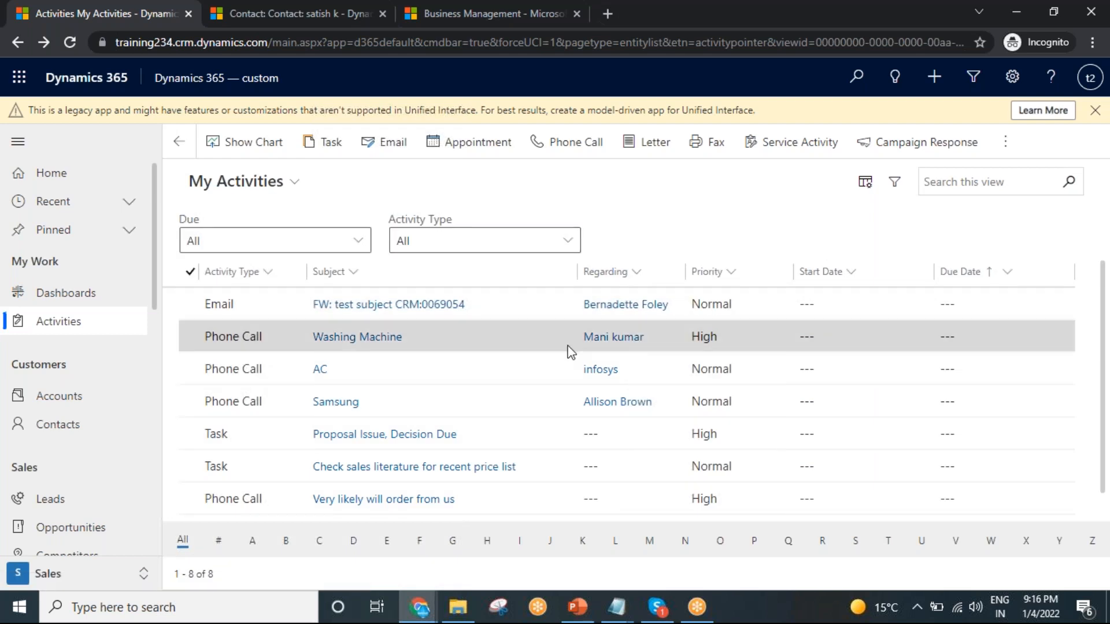
pyautogui.scroll(-1, 565, 370)
pyautogui.scroll(1, 785, 480)
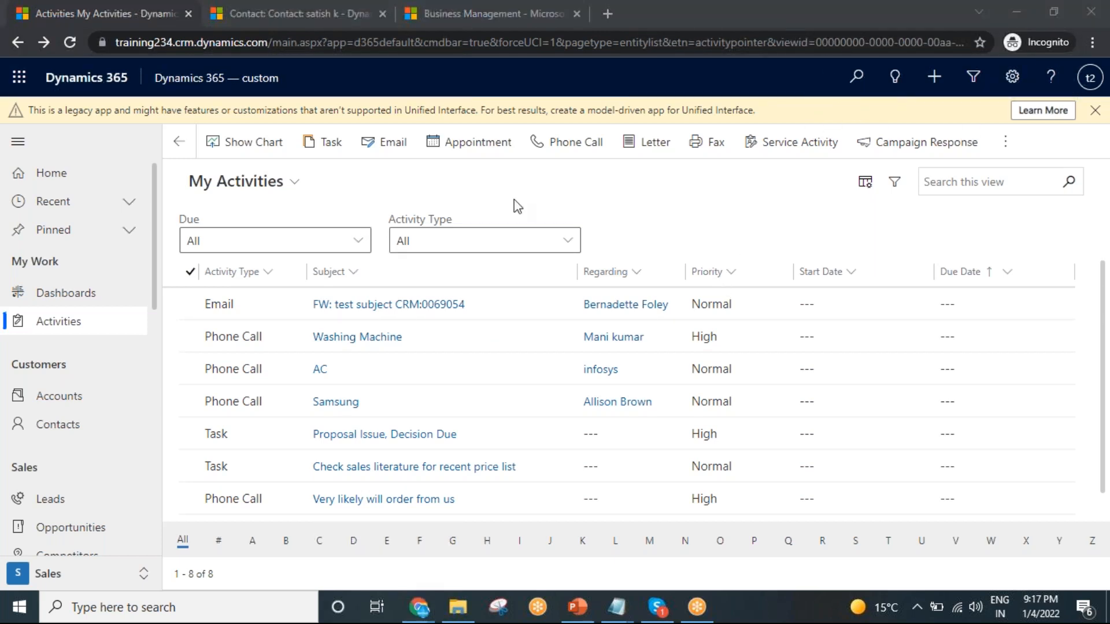
pyautogui.scroll(-8, 40, 438)
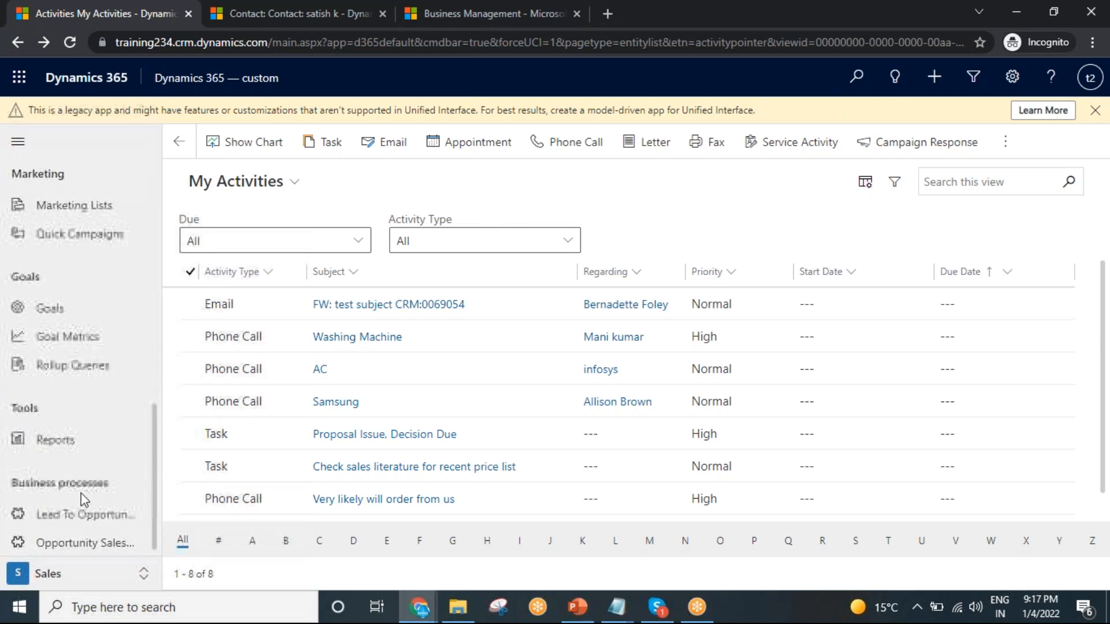
pyautogui.scroll(8, 84, 499)
pyautogui.click(64, 573)
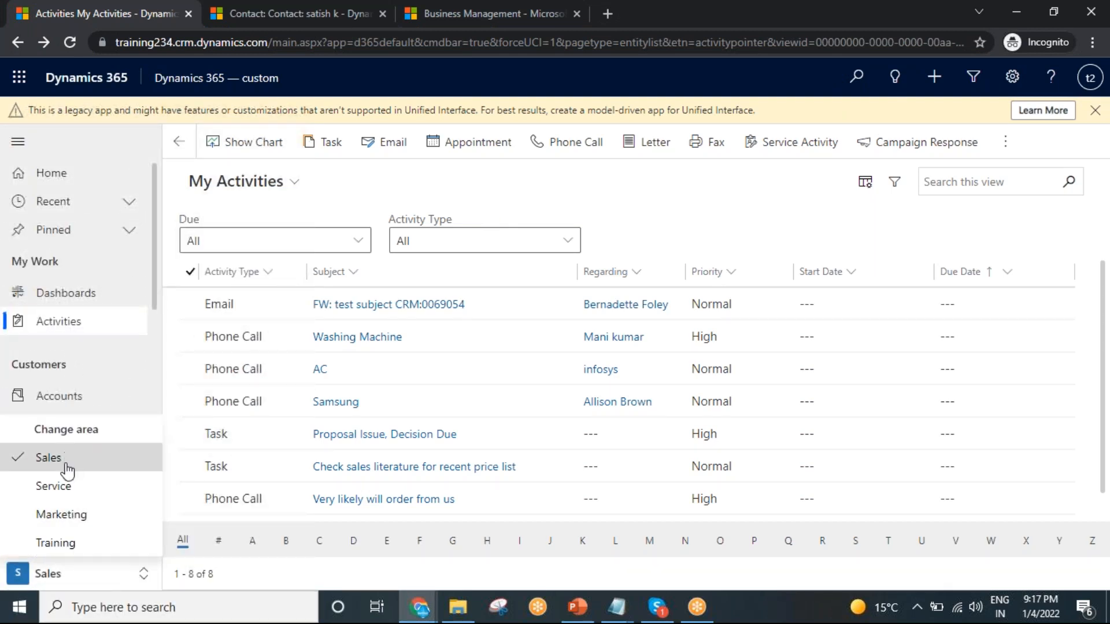
pyautogui.click(835, 21)
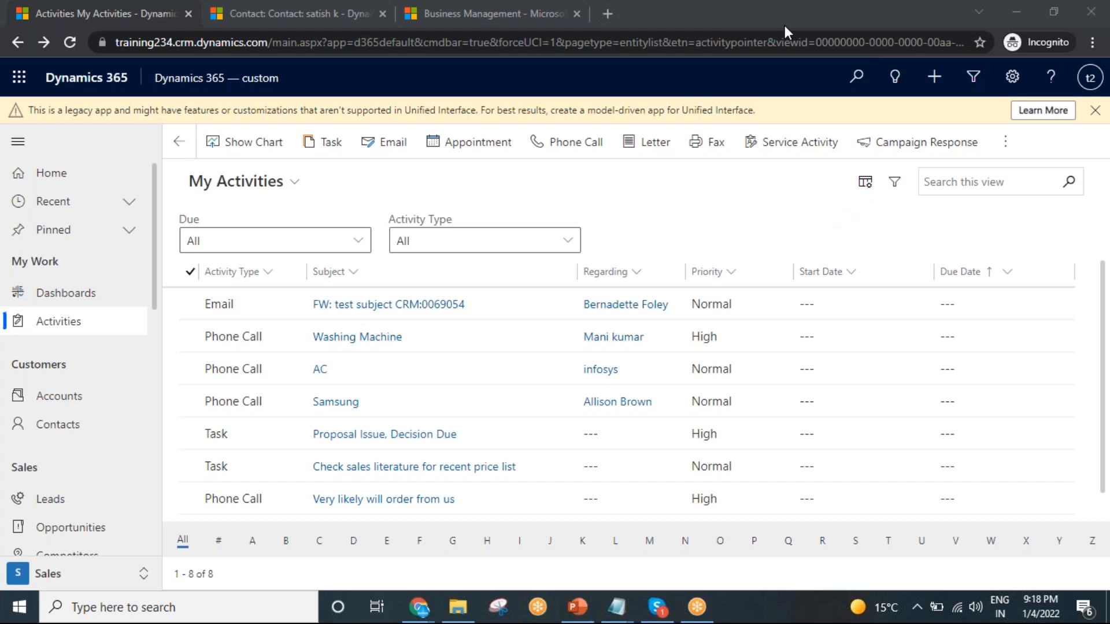
# Step: Filter the activities list by the starting letter C, and after that by D
pyautogui.click(319, 541)
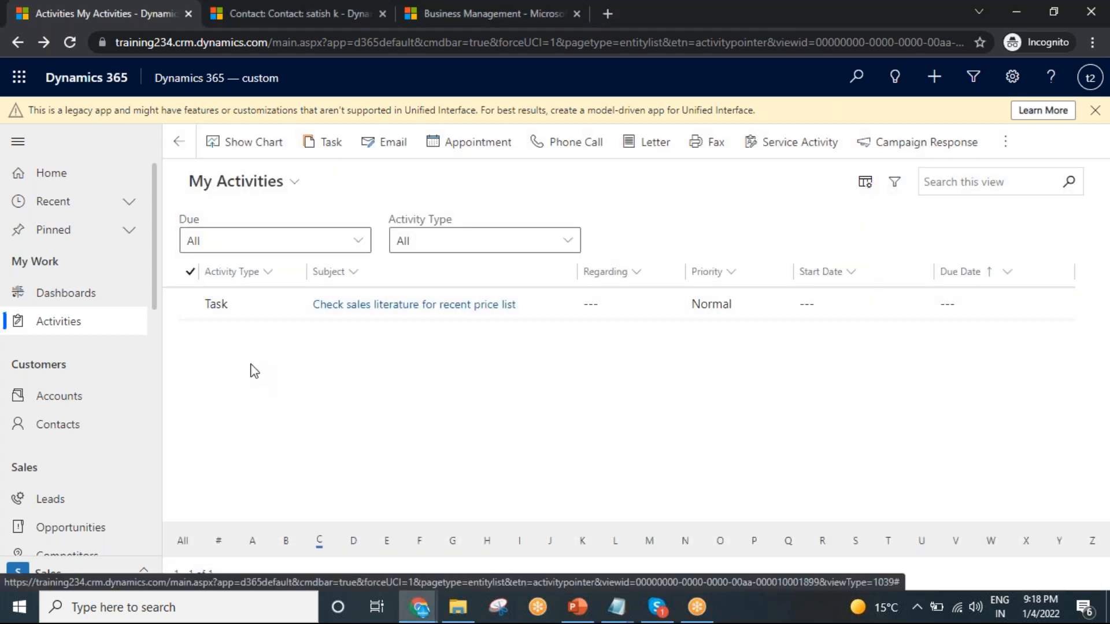
pyautogui.click(353, 542)
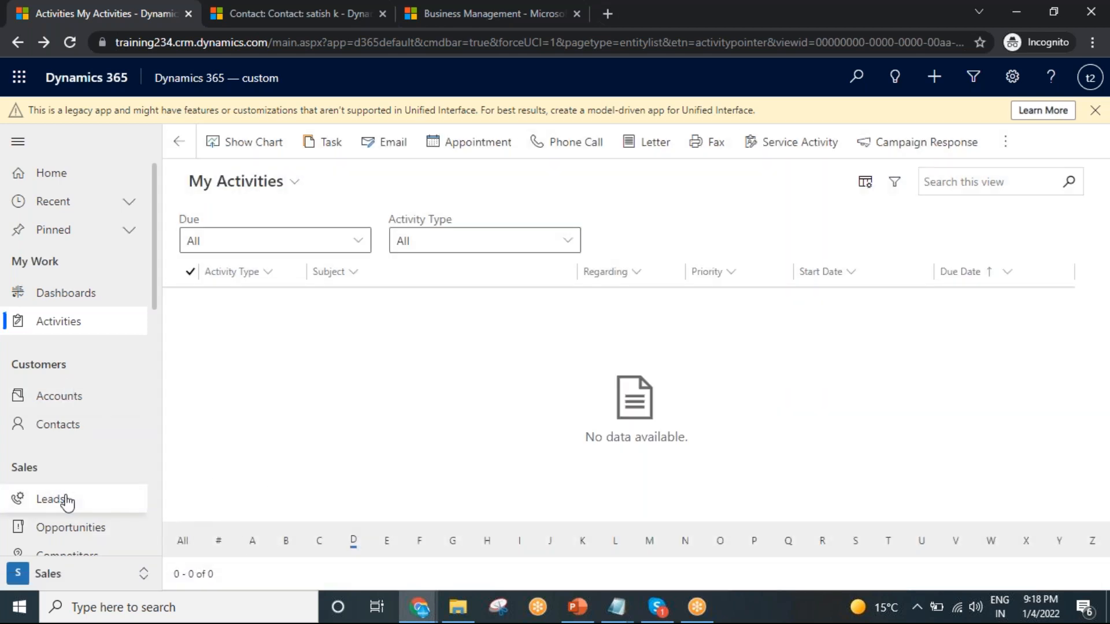
# Step: Show the accounts list and filter it by the starting letter D, and after that by A
pyautogui.scroll(-2, 70, 497)
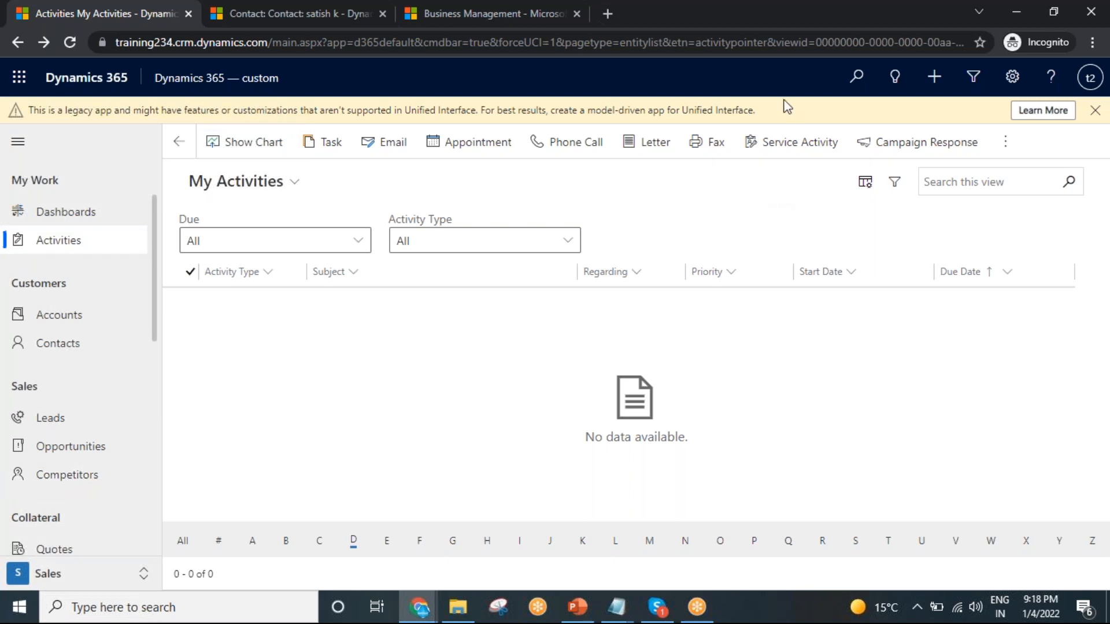
pyautogui.click(75, 315)
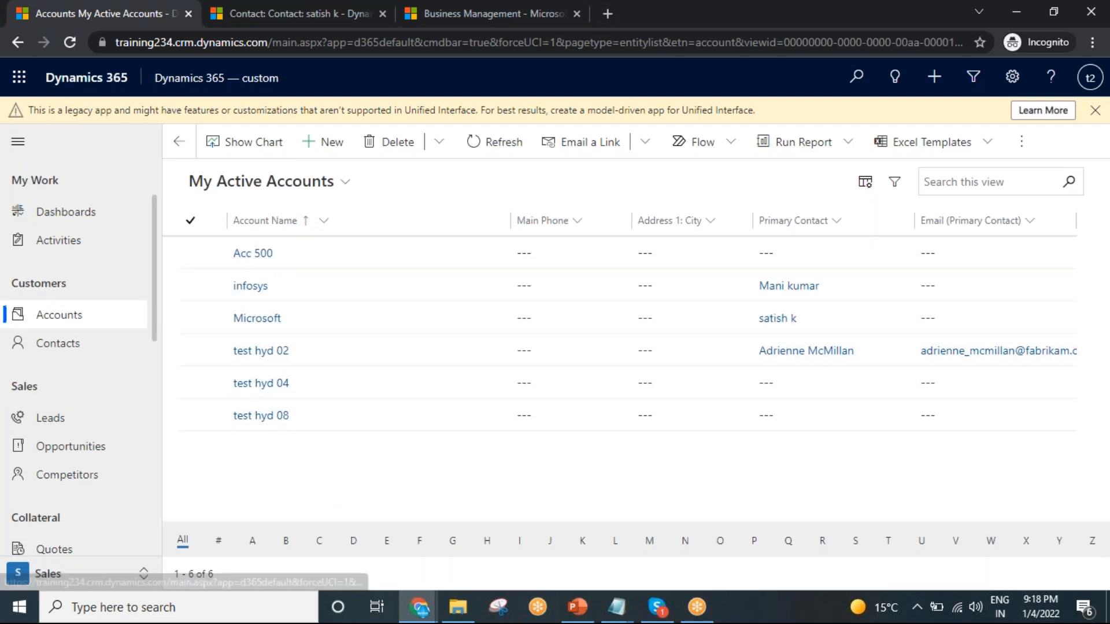
pyautogui.click(353, 540)
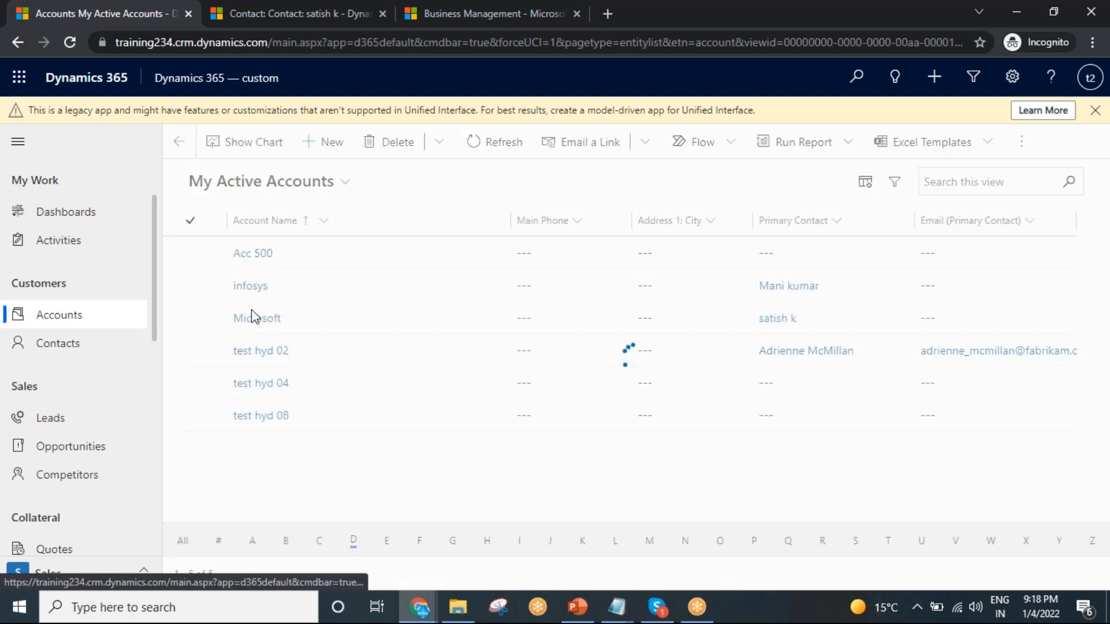
pyautogui.click(253, 542)
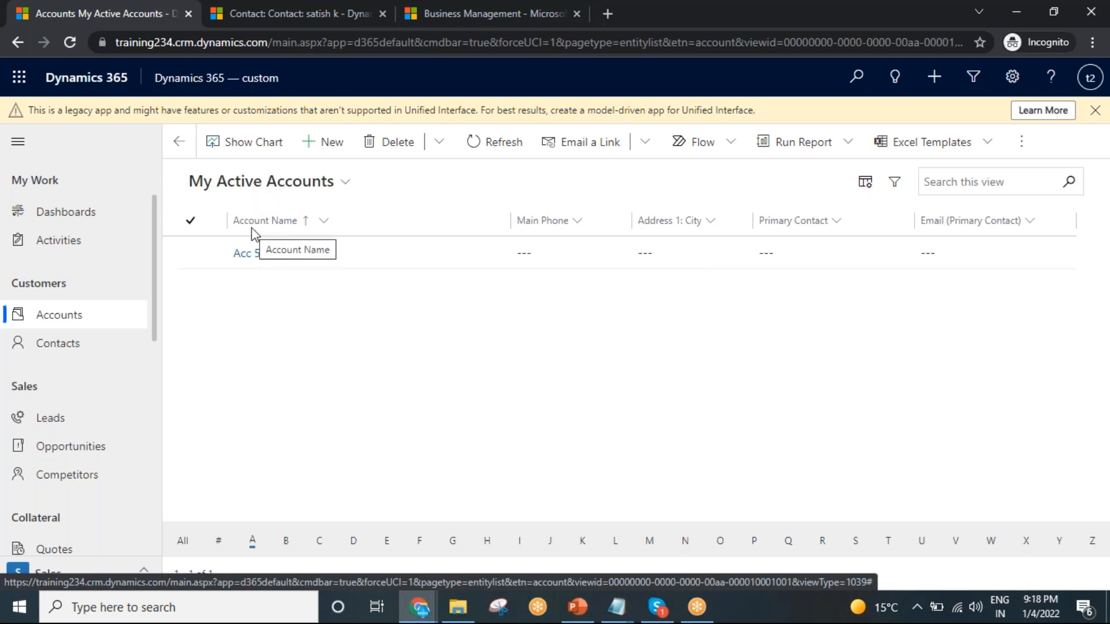
# Step: Try to close the unsaved phone call form on the open contact record, and return to the accounts list
pyautogui.click(248, 11)
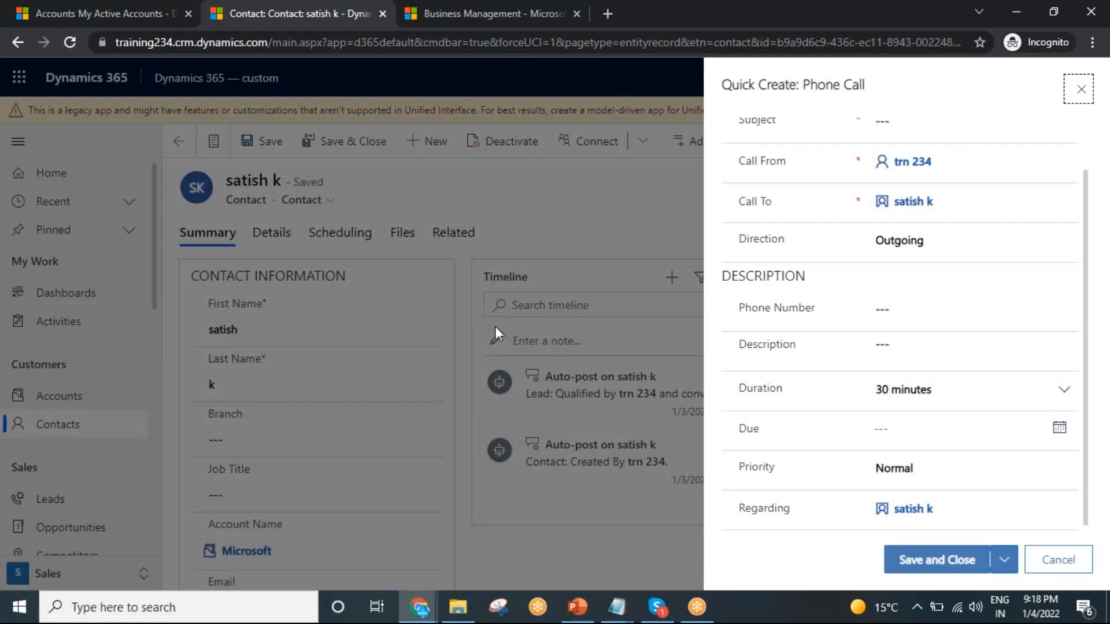
pyautogui.click(1081, 89)
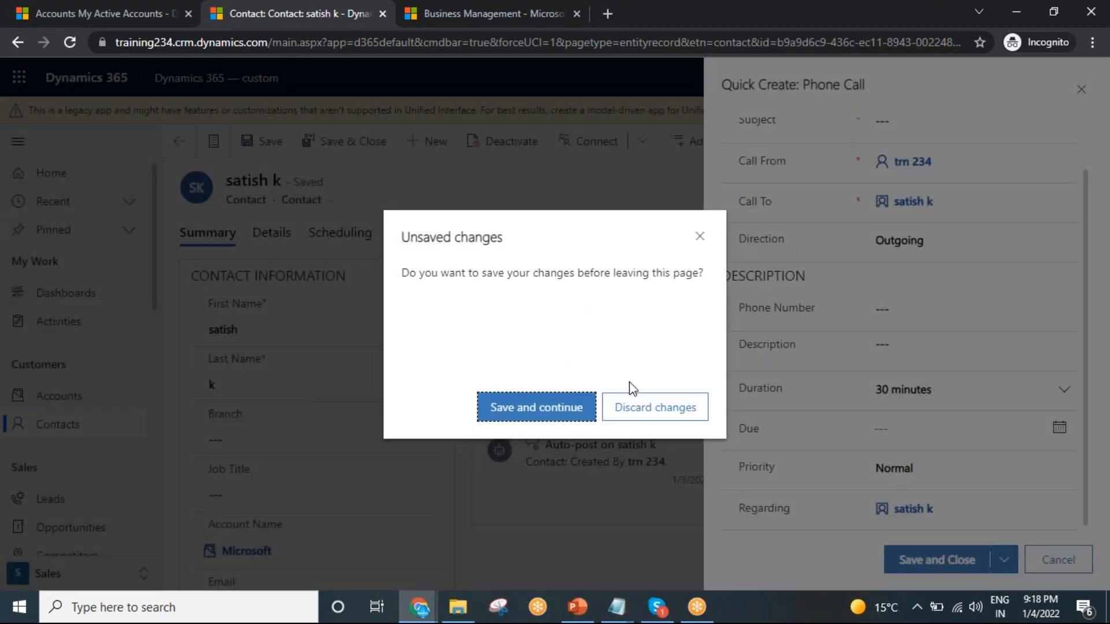
pyautogui.press('Tab')
pyautogui.click(115, 8)
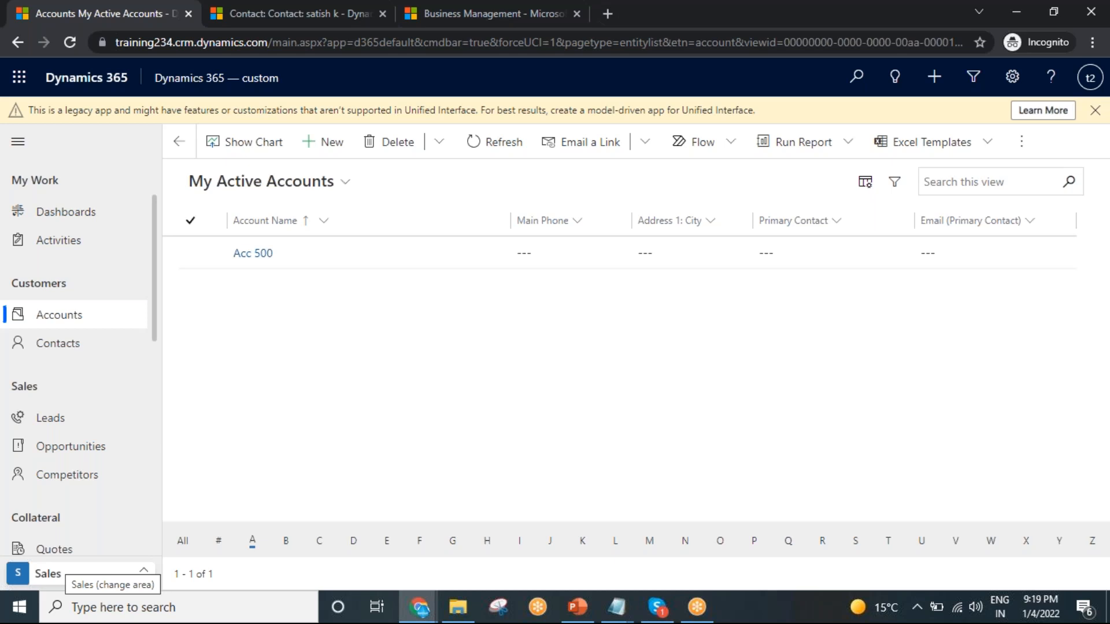
# Step: Switch to Notepad and add the line "out of the box---already existing--------Custom functionlity" below the associated subgrid note
pyautogui.click(617, 607)
pyautogui.click(694, 538)
pyautogui.press('Return')
pyautogui.press('Return')
pyautogui.press('Return')
pyautogui.write('out o')
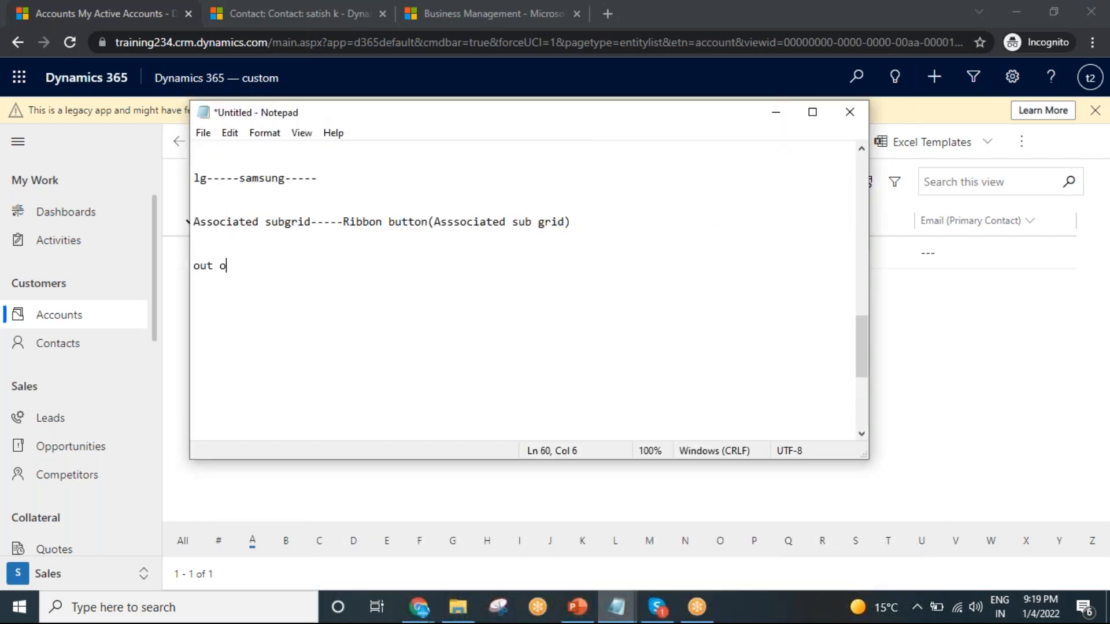
pyautogui.write('f the box---already exis')
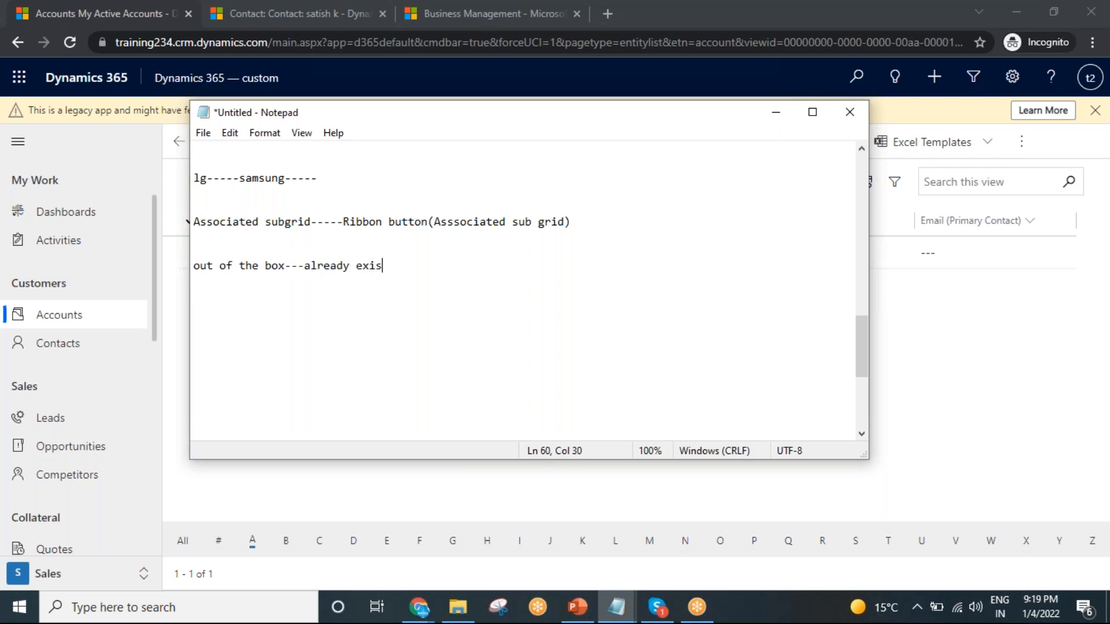
pyautogui.write('ting--------Custom functin')
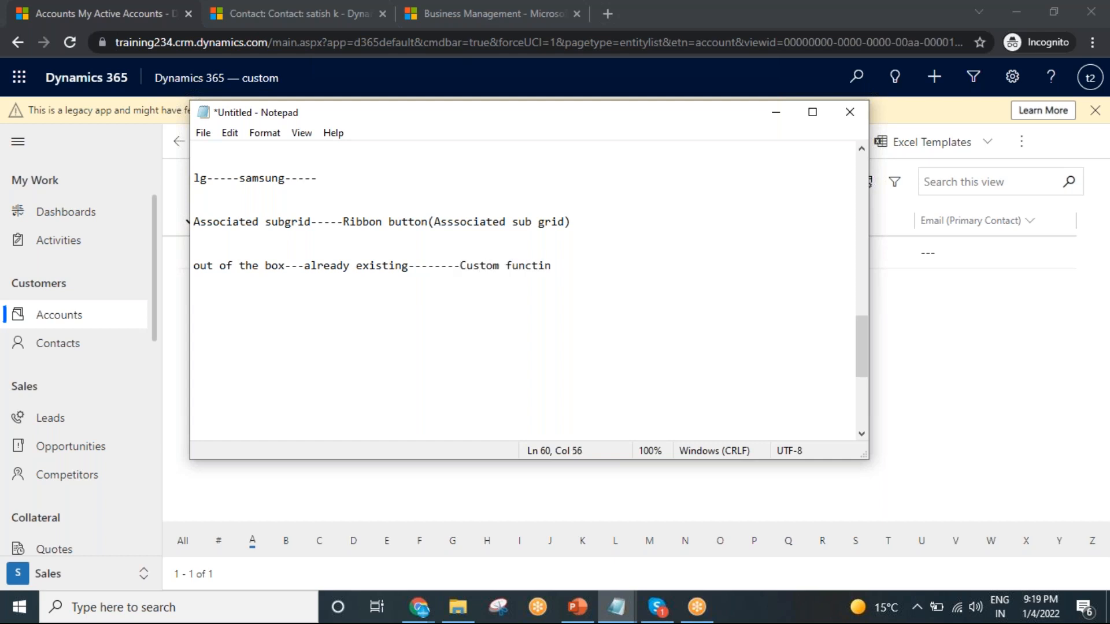
pyautogui.press('BackSpace')
pyautogui.write('onlity')
# Step: Highlight the "Custom functionlity" and "out of the box---already existing" parts of the note in turn
pyautogui.moveTo(460, 266); pyautogui.dragTo(665, 261)
pyautogui.moveTo(414, 265); pyautogui.dragTo(192, 266)
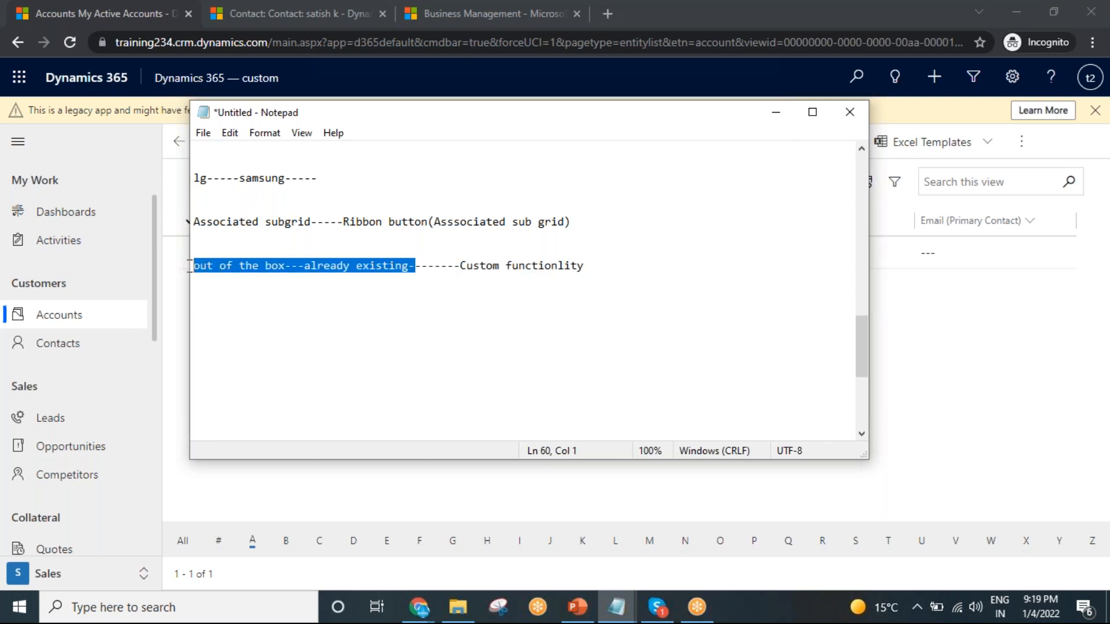
pyautogui.click(268, 296)
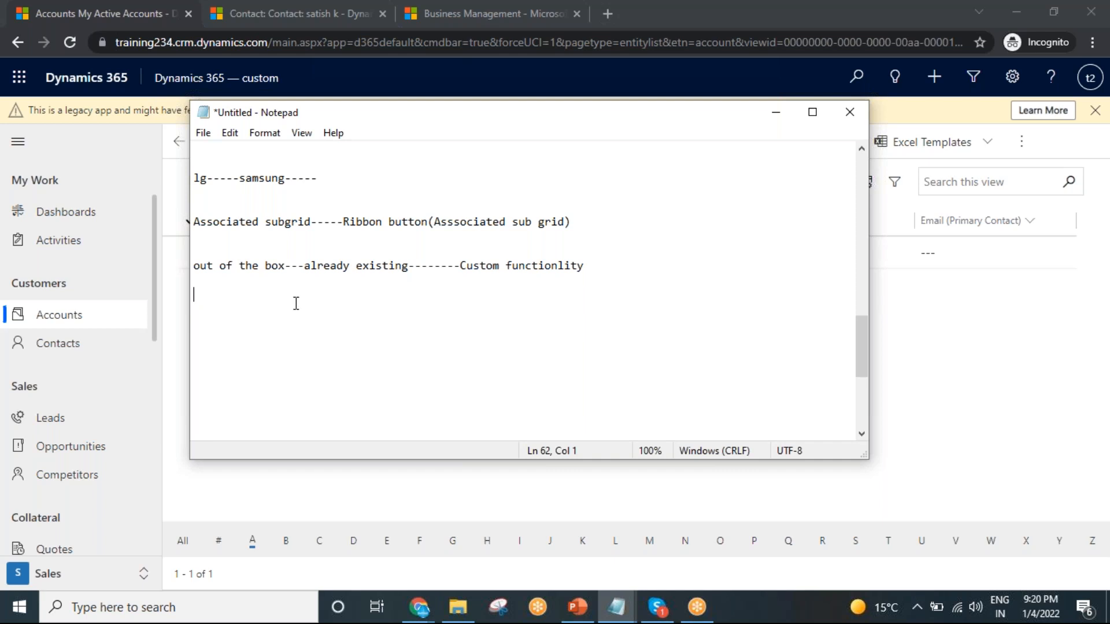
pyautogui.moveTo(461, 265); pyautogui.dragTo(600, 266)
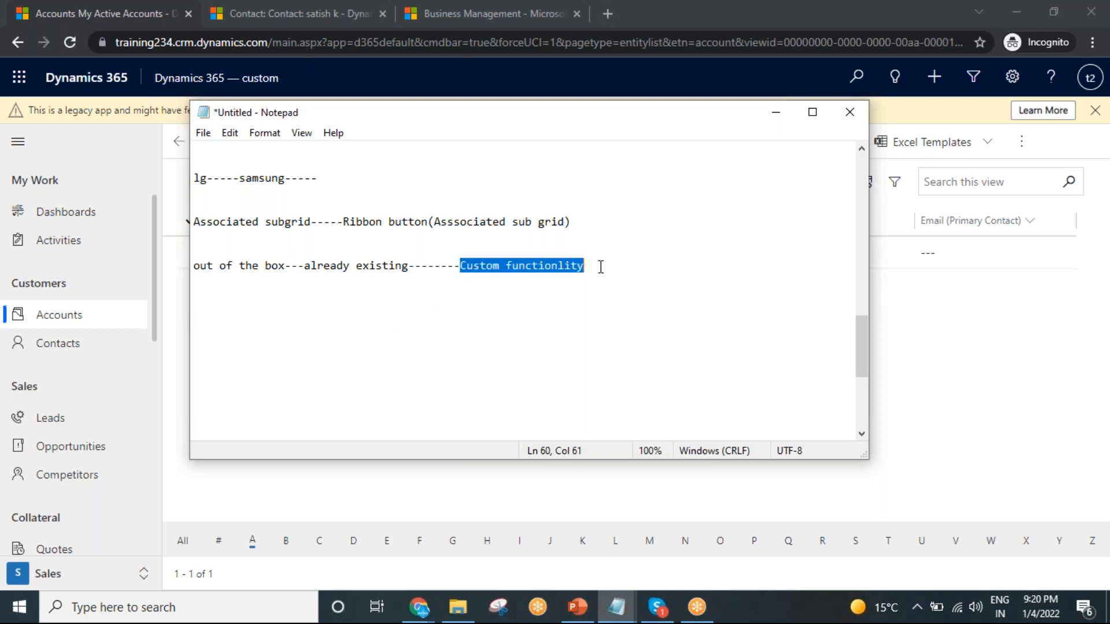
pyautogui.click(521, 287)
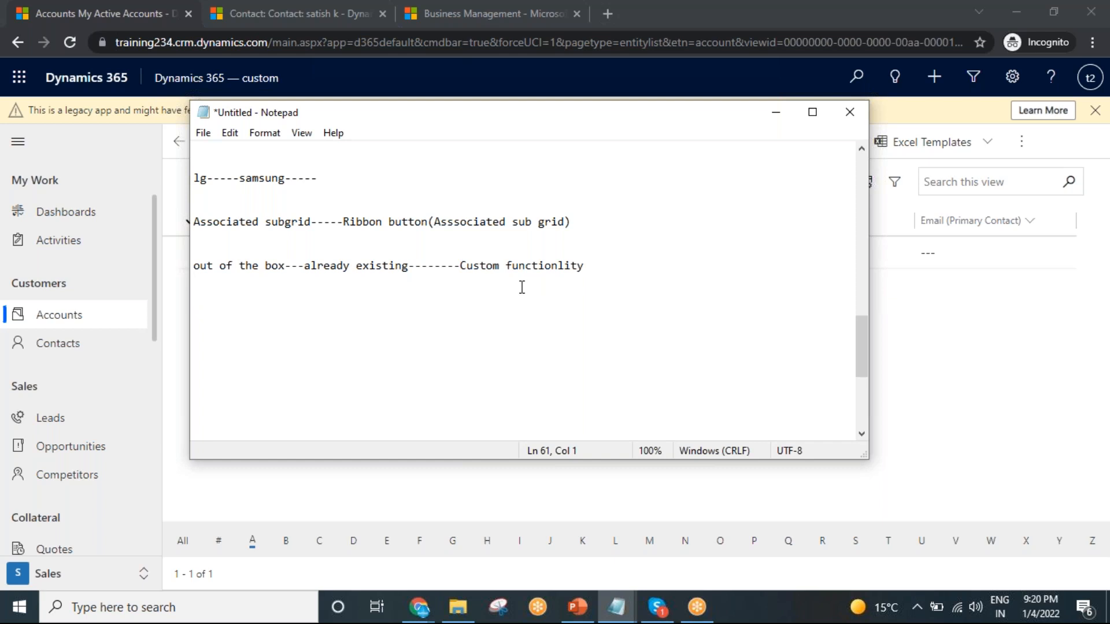
pyautogui.moveTo(415, 266); pyautogui.dragTo(160, 258)
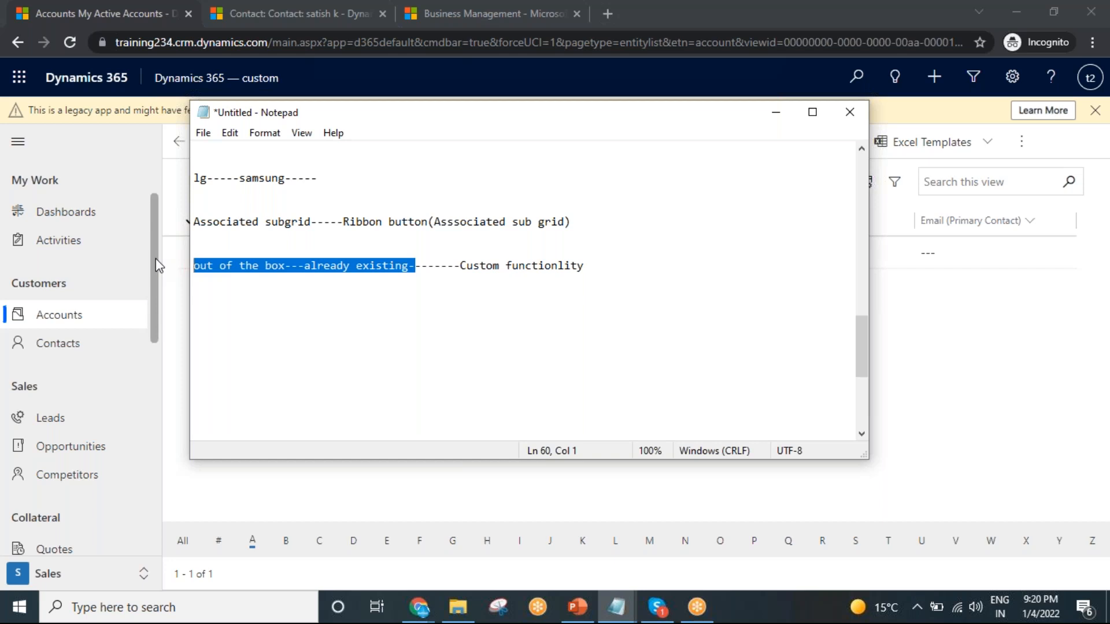
pyautogui.click(483, 311)
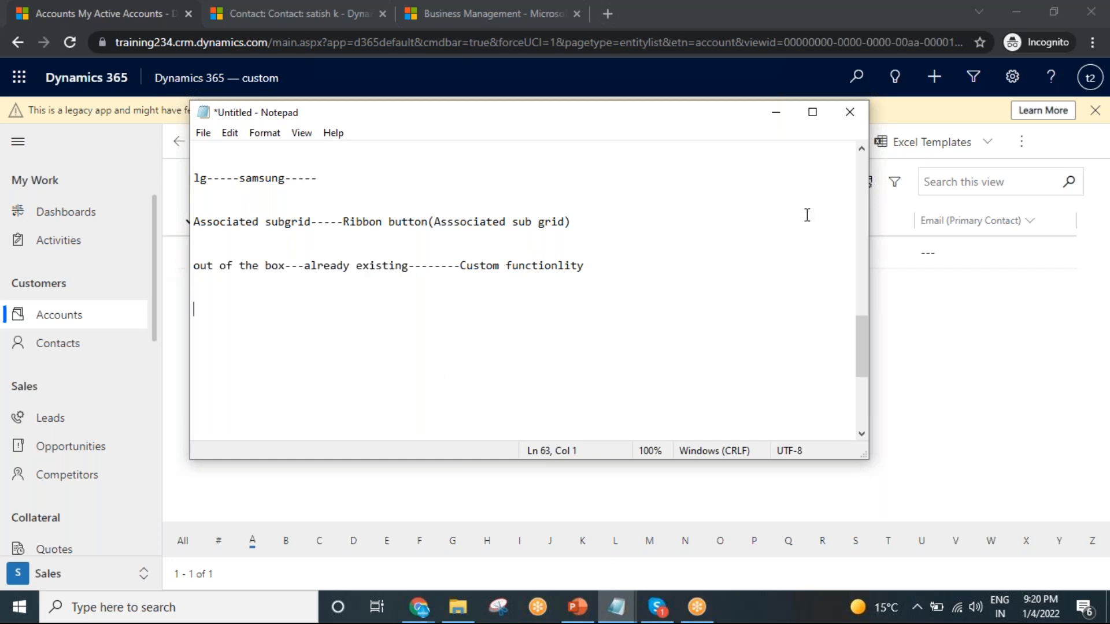
# Step: Switch back to Dynamics 365, show the leads list and start a new lead record
pyautogui.click(775, 113)
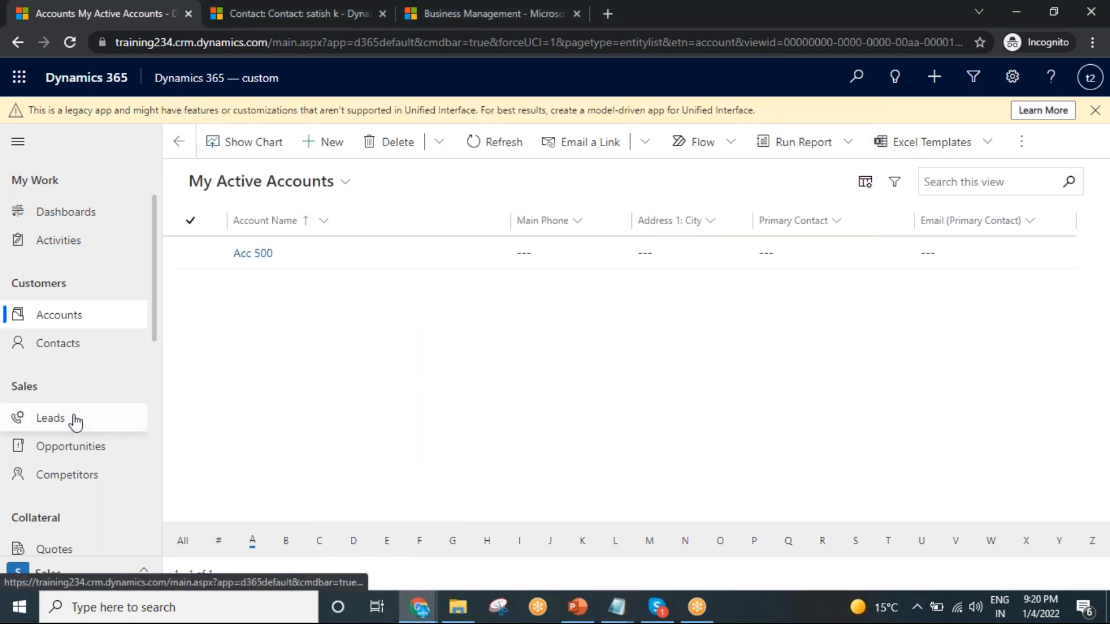
pyautogui.scroll(-2, 75, 424)
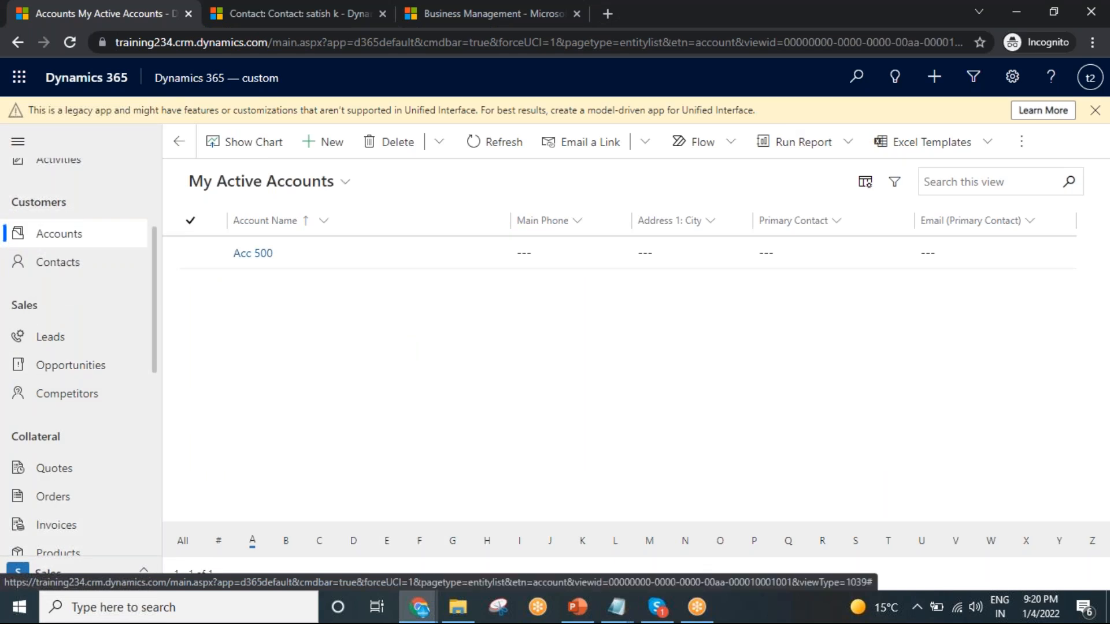
pyautogui.click(50, 341)
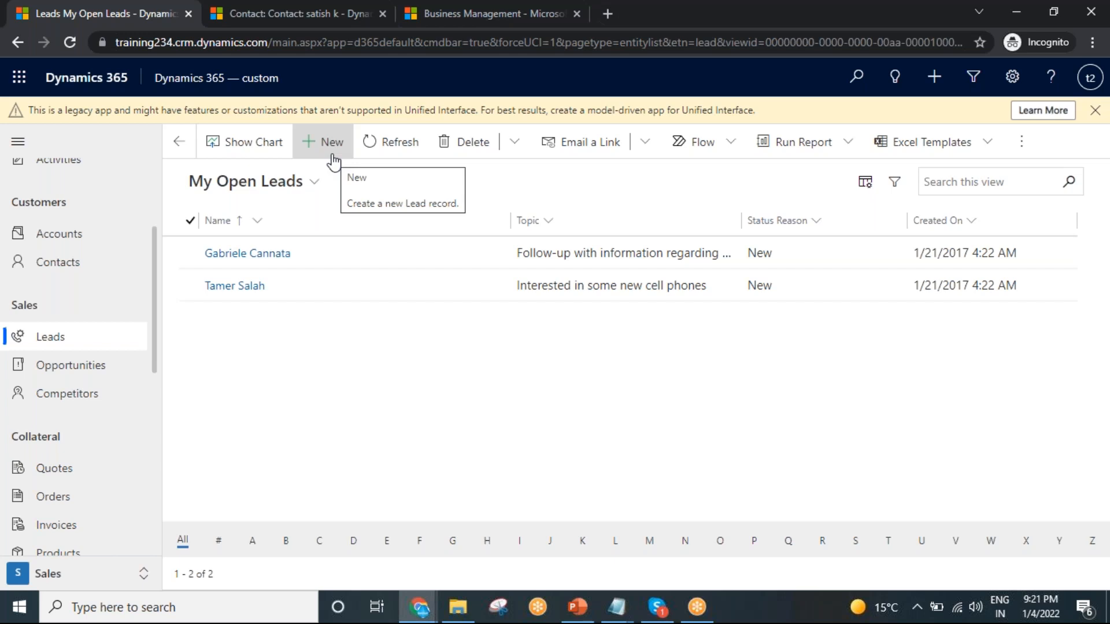
pyautogui.click(820, 19)
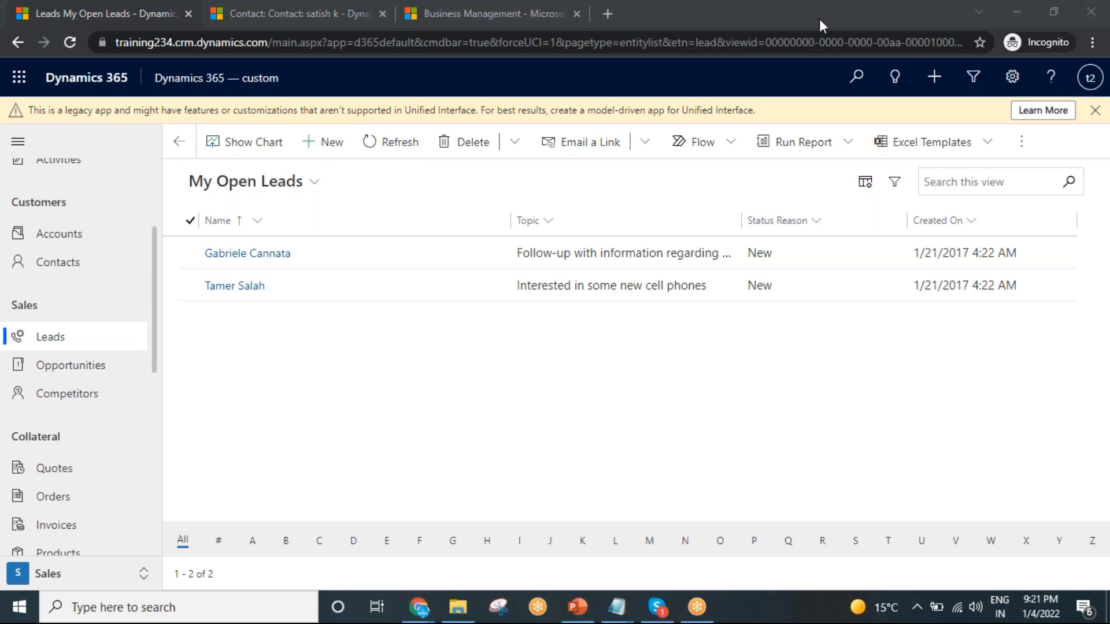
pyautogui.click(331, 145)
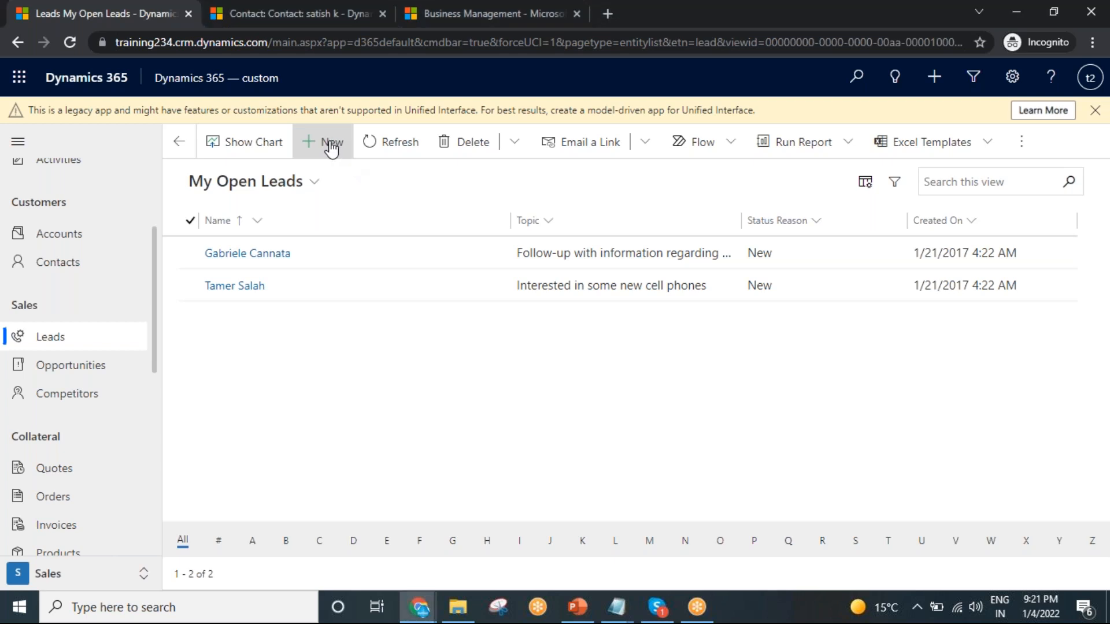
pyautogui.click(836, 16)
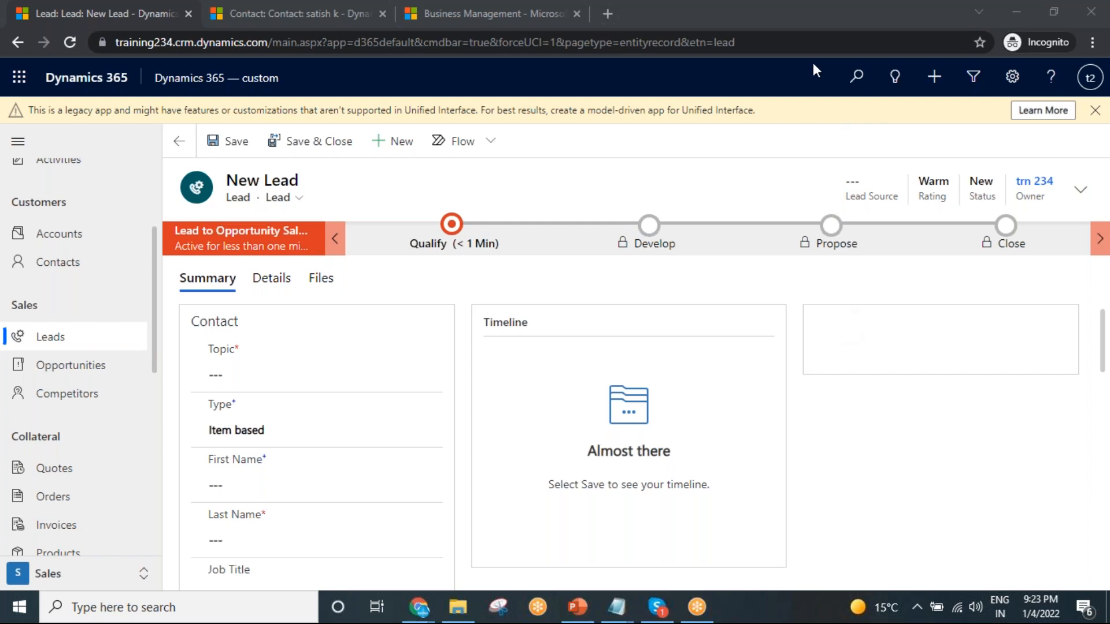
pyautogui.click(462, 192)
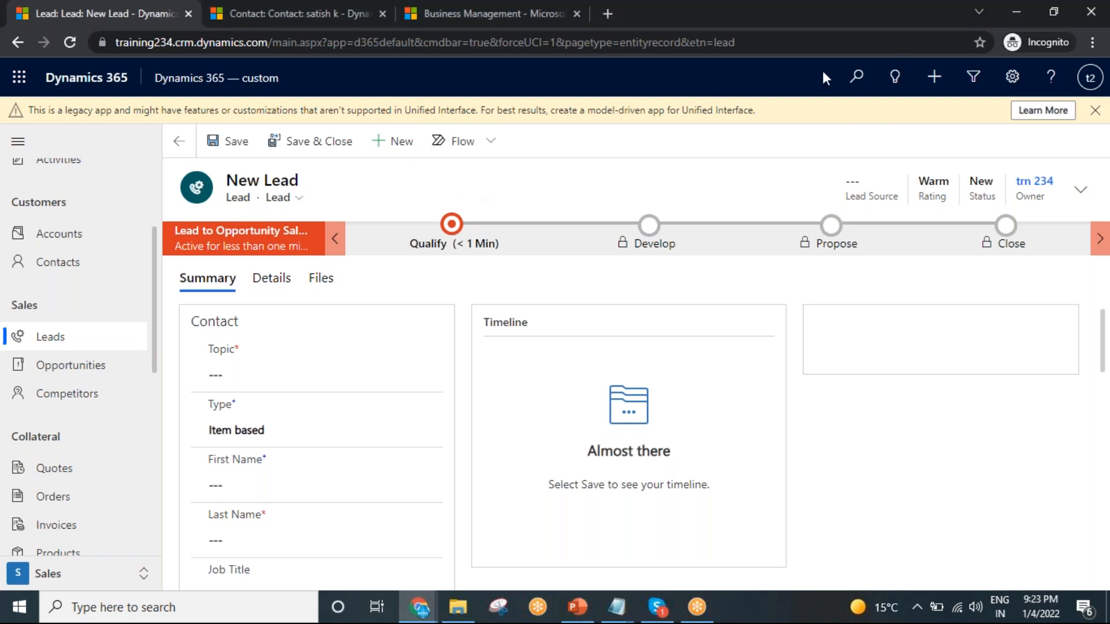
# Step: Set the new lead's topic to "i phone 13" and enter the lead's first and last name
pyautogui.click(247, 374)
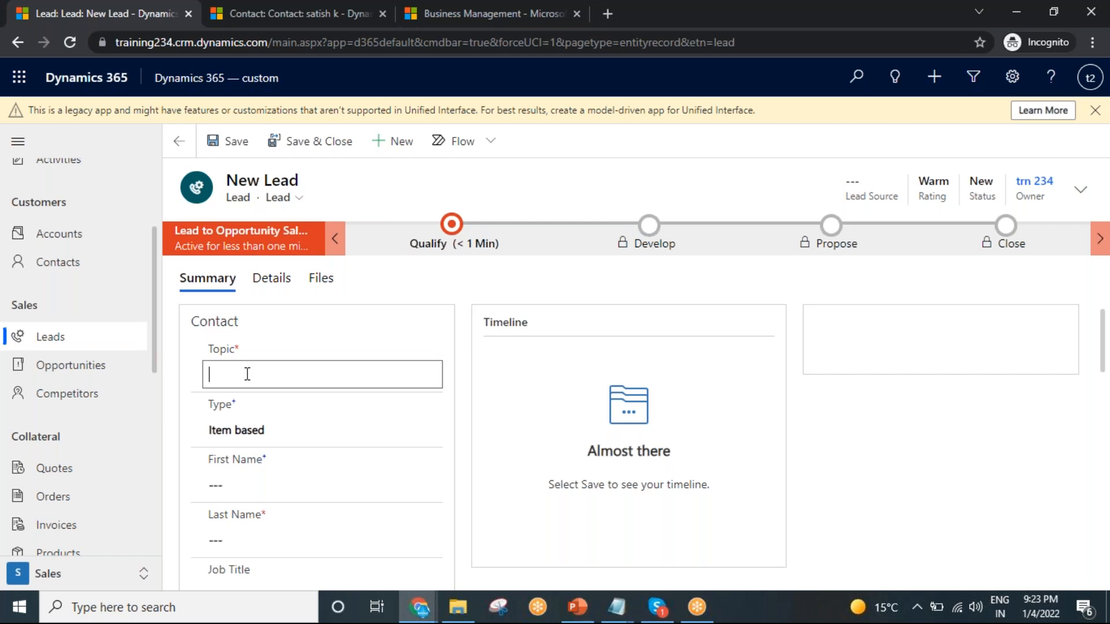
pyautogui.write('i phone 13')
pyautogui.scroll(-3, 390, 433)
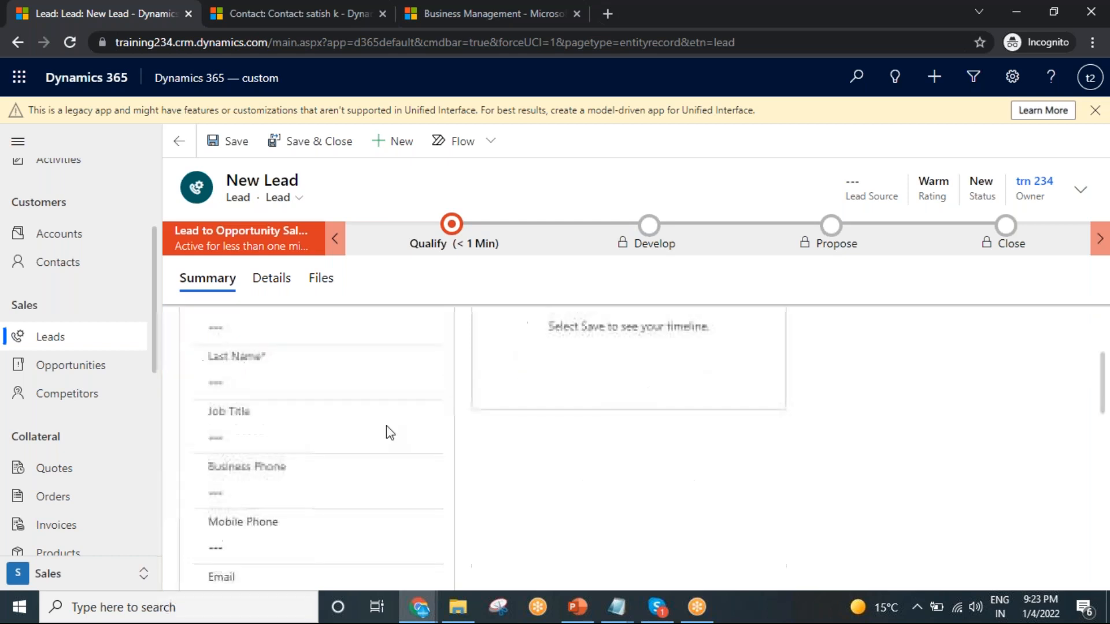
pyautogui.click(259, 495)
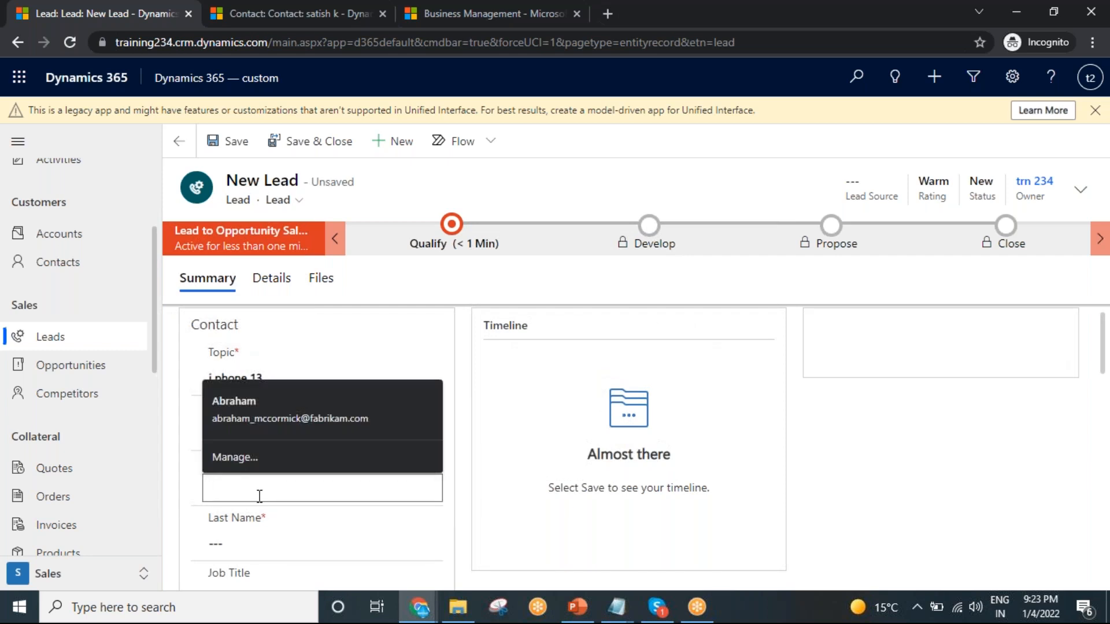
pyautogui.write('prsa')
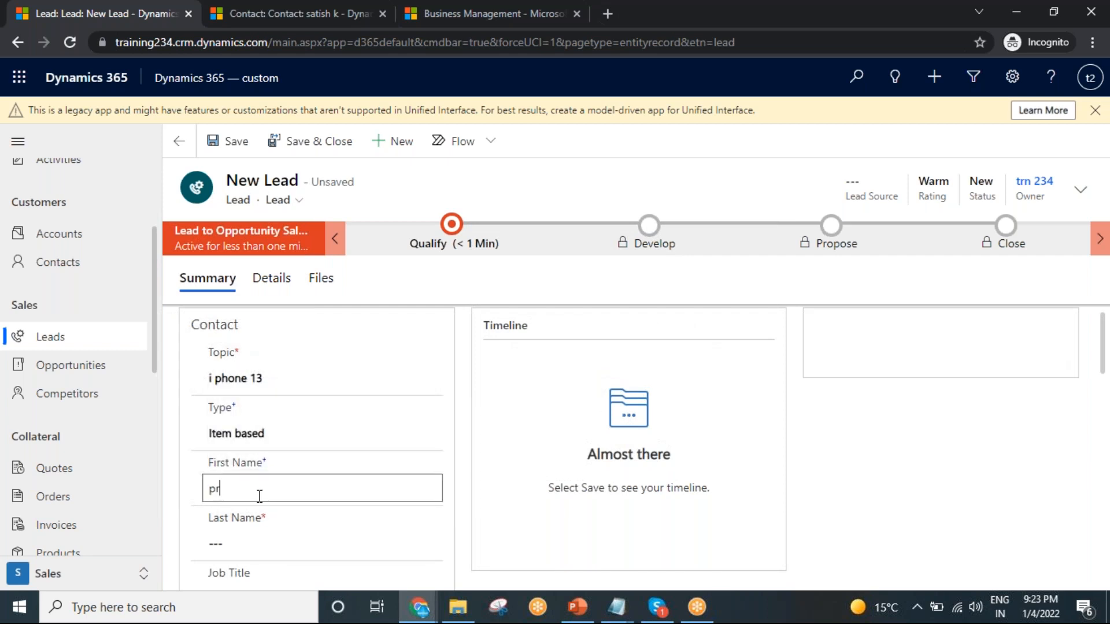
pyautogui.press('BackSpace')
pyautogui.press('BackSpace')
pyautogui.write('asad')
pyautogui.click(214, 544)
pyautogui.write('s')
# Step: Set the new lead's job title to "software developer"
pyautogui.scroll(-3, 283, 460)
pyautogui.click(239, 439)
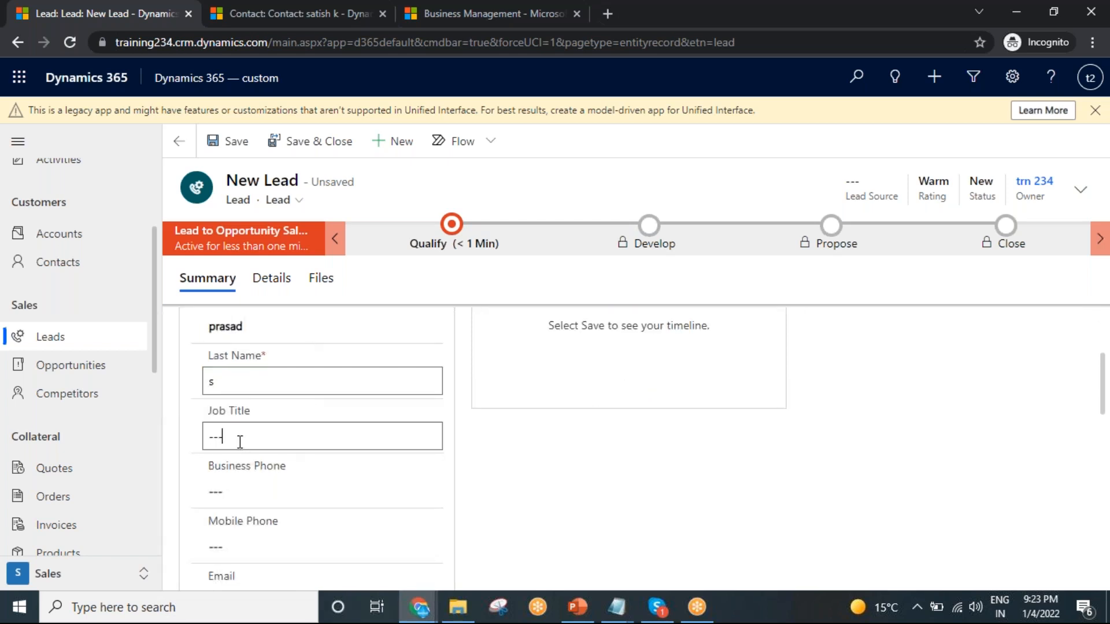
pyautogui.write('softw')
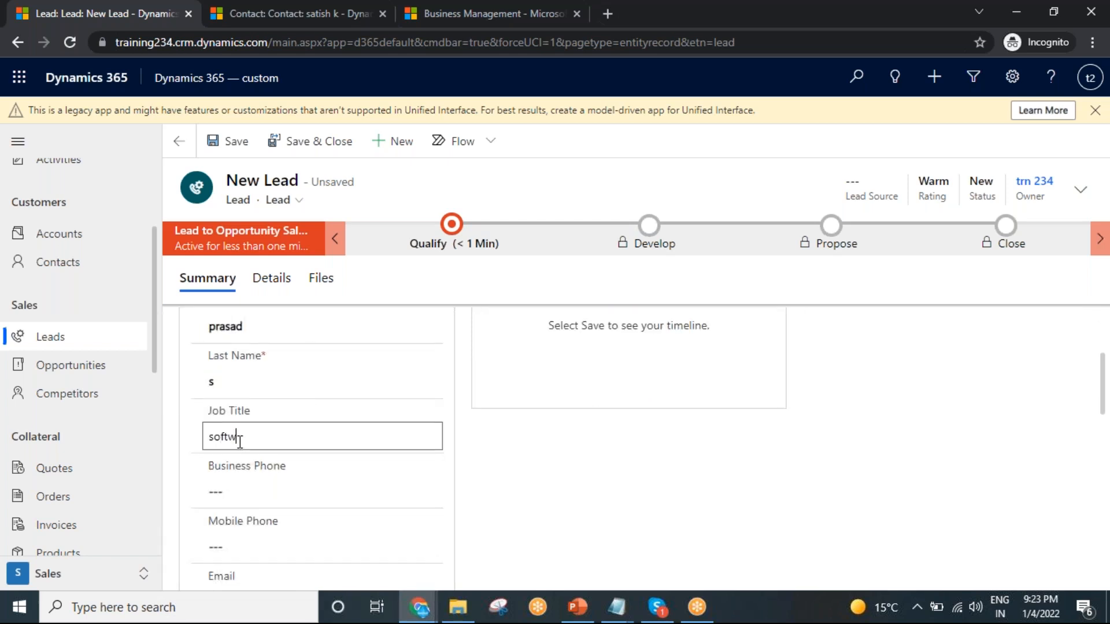
pyautogui.write('are developer')
# Step: Set the lead's company to "cognizent" and save the lead
pyautogui.scroll(-5, 243, 445)
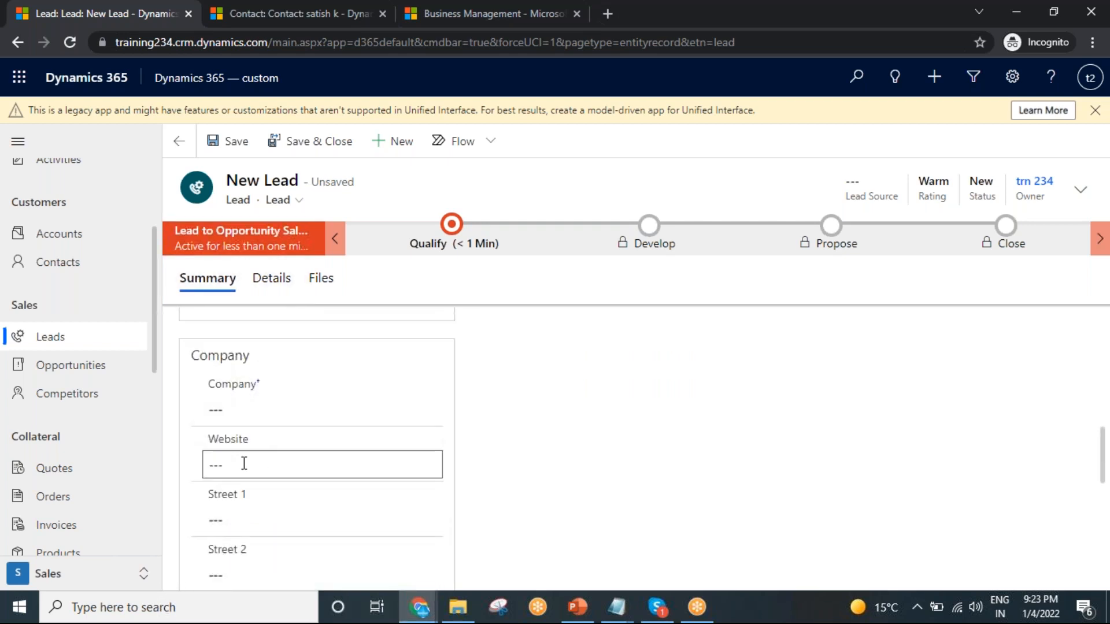
pyautogui.click(233, 408)
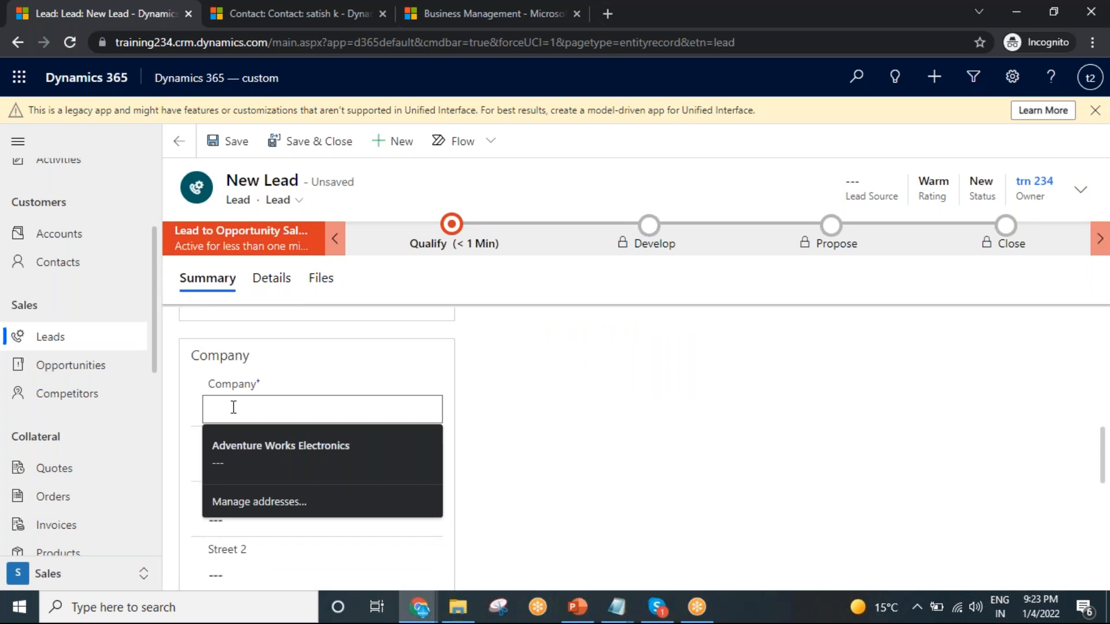
pyautogui.write('cognizent')
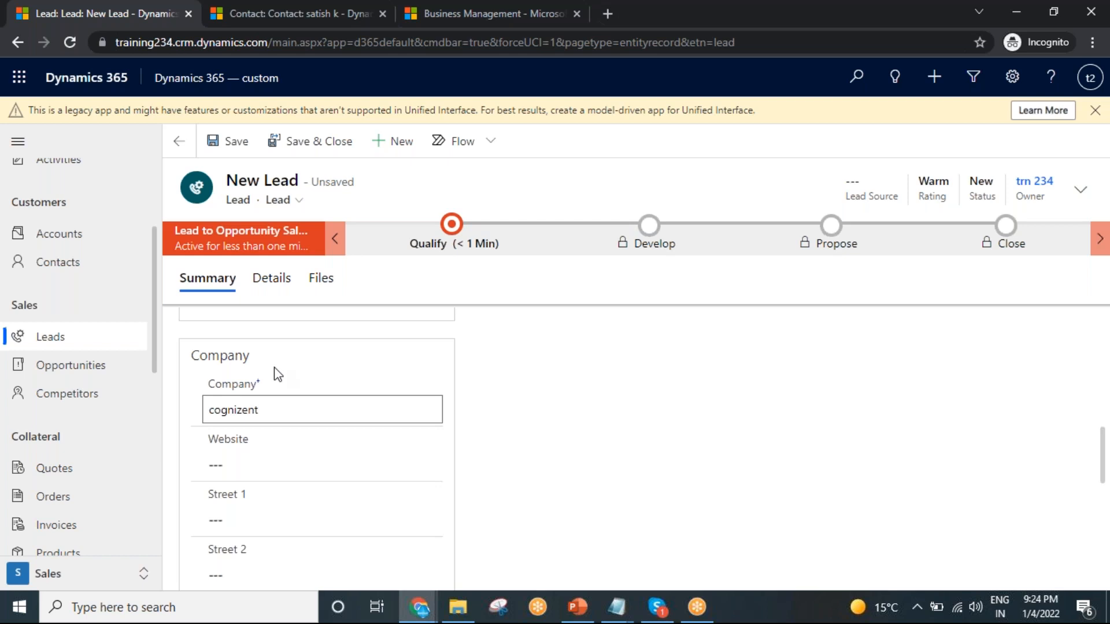
pyautogui.click(241, 147)
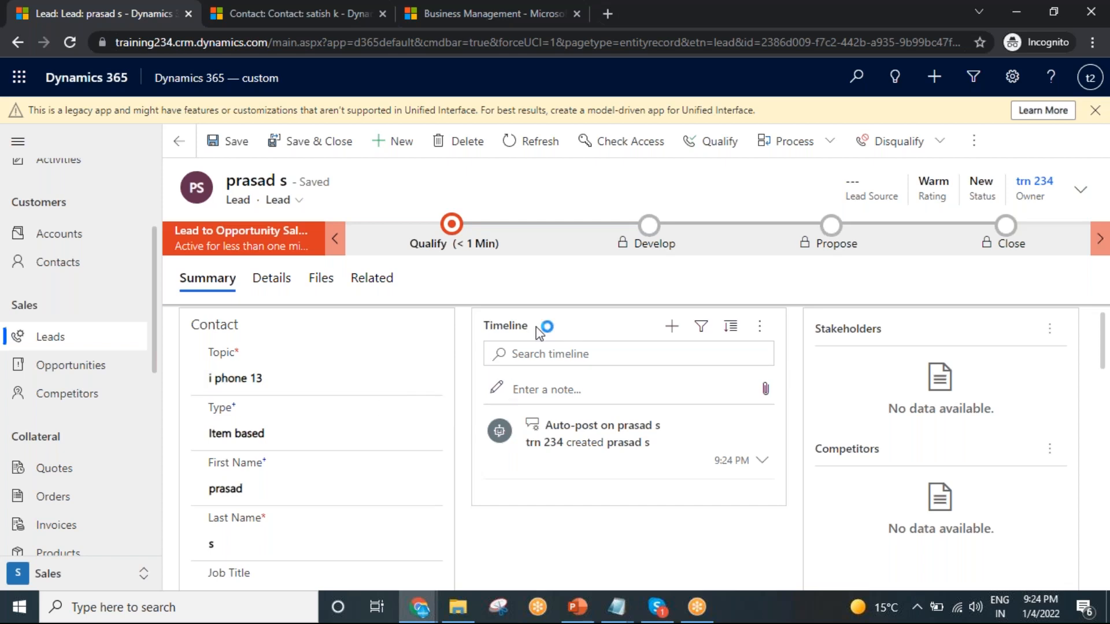
# Step: Expand the lead's header details and set the lead source to Advertisement
pyautogui.click(1080, 189)
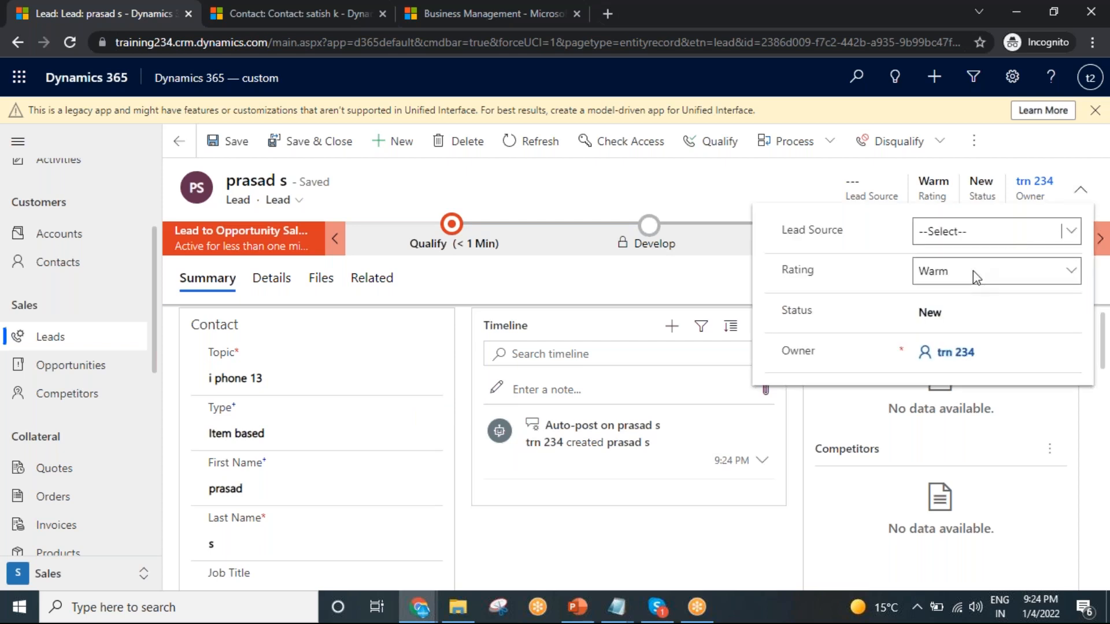
pyautogui.click(975, 271)
pyautogui.click(848, 330)
pyautogui.click(967, 304)
pyautogui.click(952, 238)
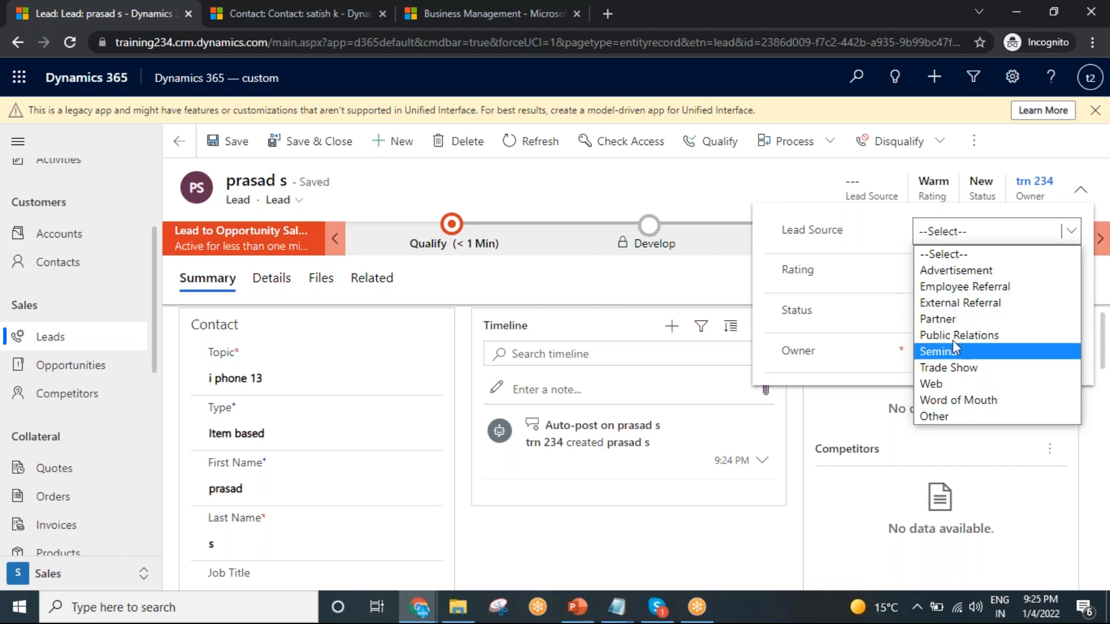
pyautogui.click(972, 275)
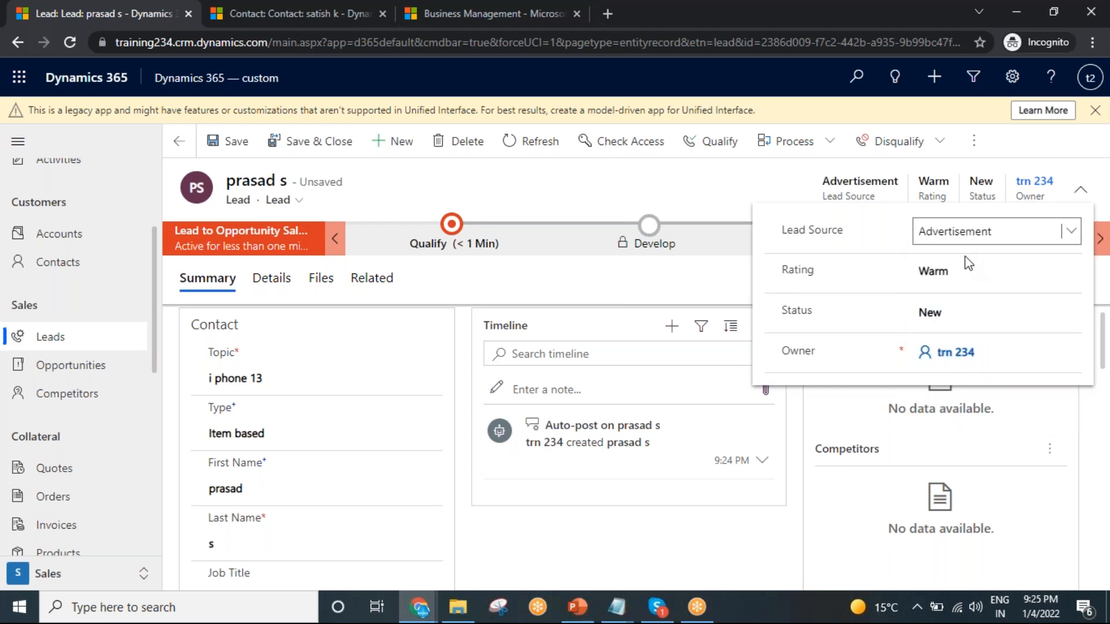
# Step: Set the lead's rating to Cold and save the lead
pyautogui.click(952, 276)
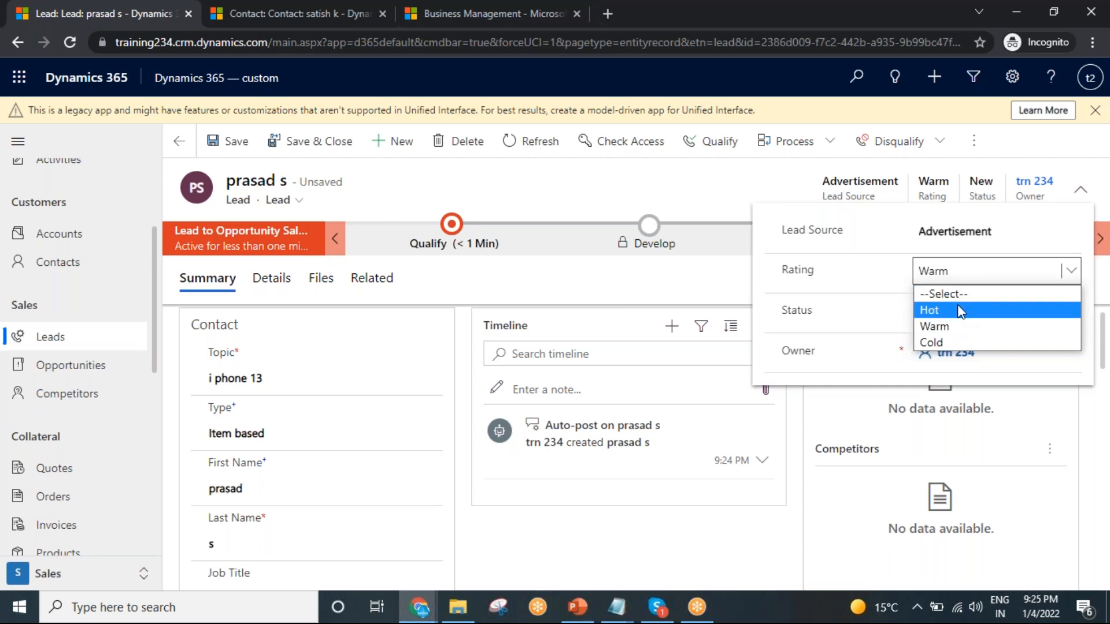
pyautogui.click(952, 307)
pyautogui.click(943, 279)
pyautogui.click(942, 321)
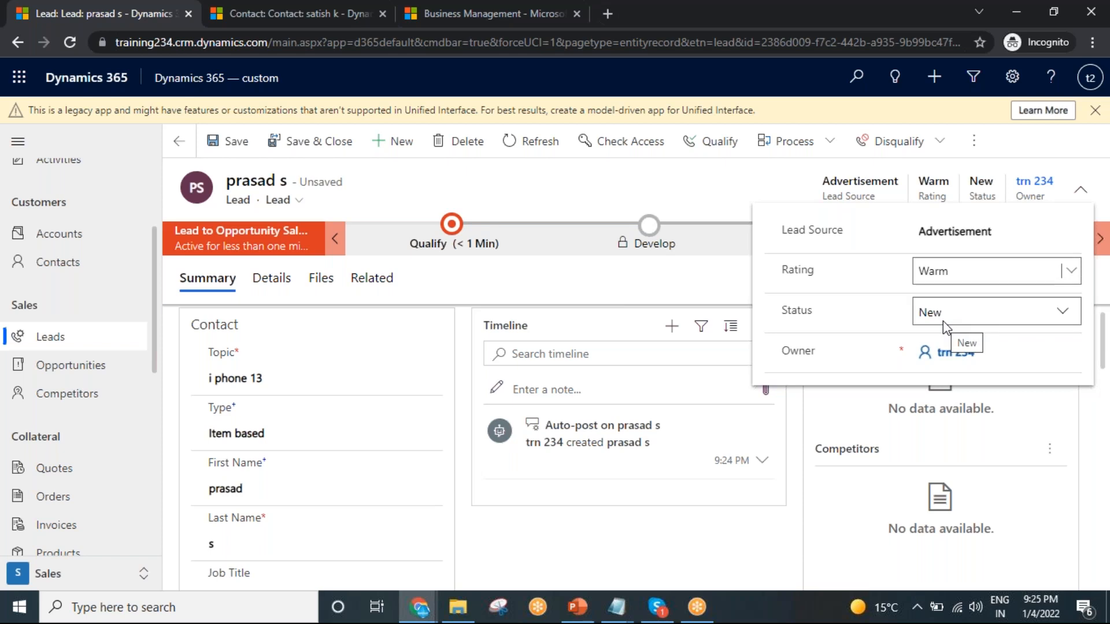
pyautogui.click(953, 278)
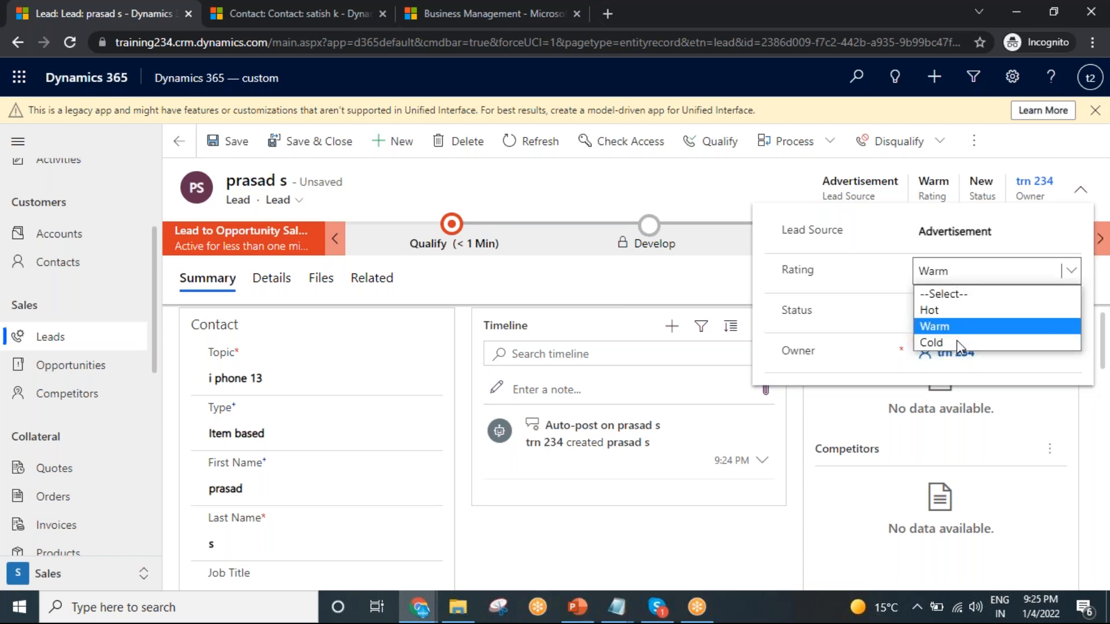
pyautogui.click(949, 344)
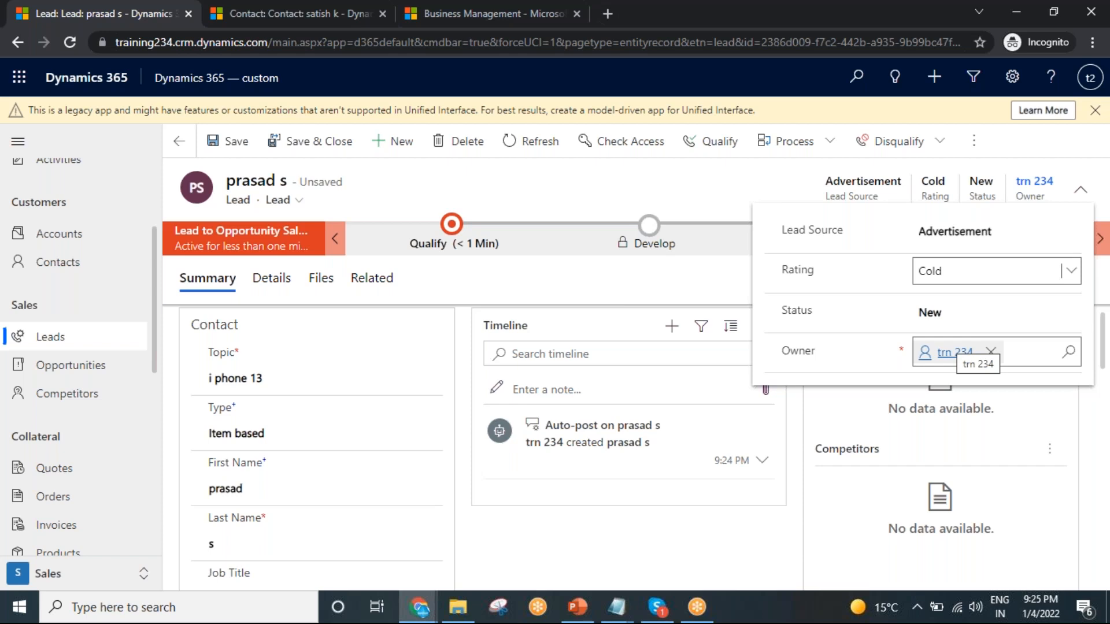
pyautogui.click(703, 190)
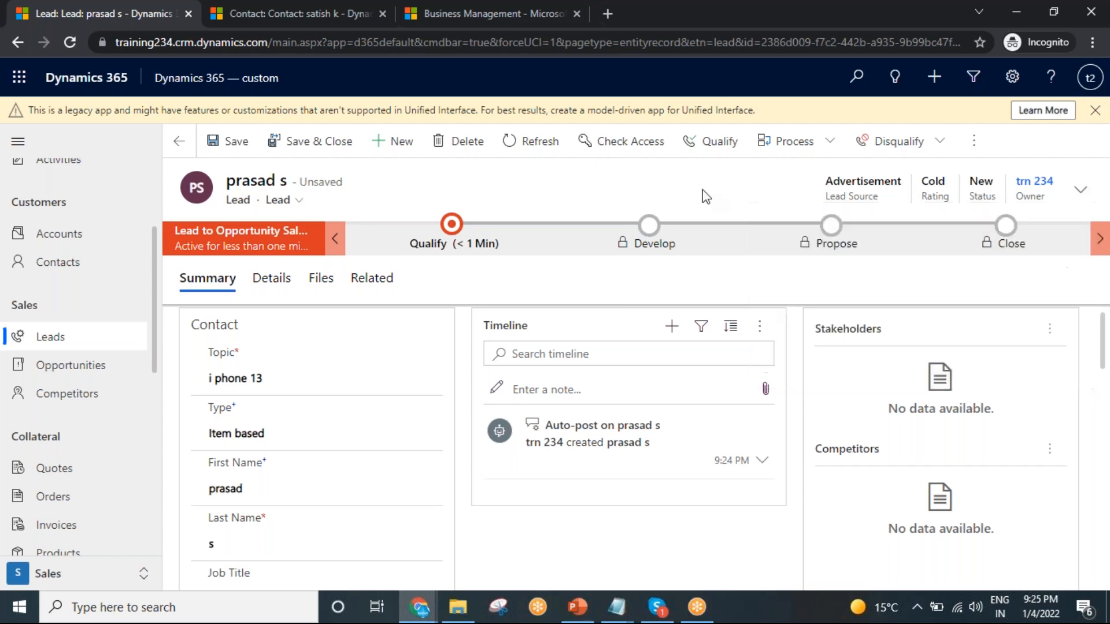
pyautogui.click(230, 144)
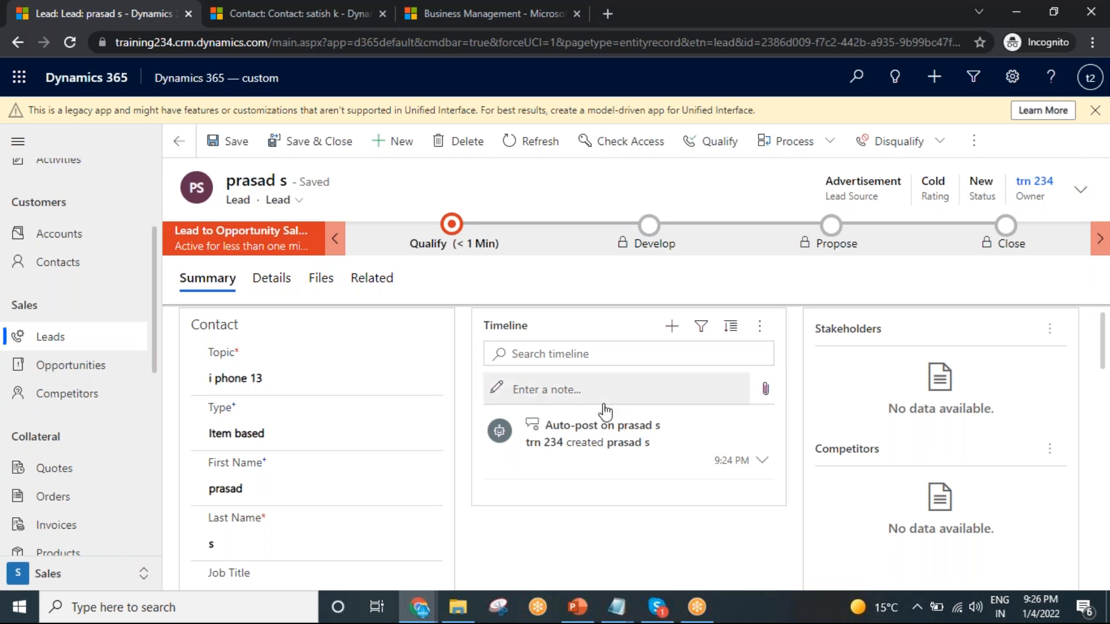
# Step: Add a phone call activity with the subject "i hone 13" to the lead's timeline and save it
pyautogui.click(673, 331)
pyautogui.click(767, 169)
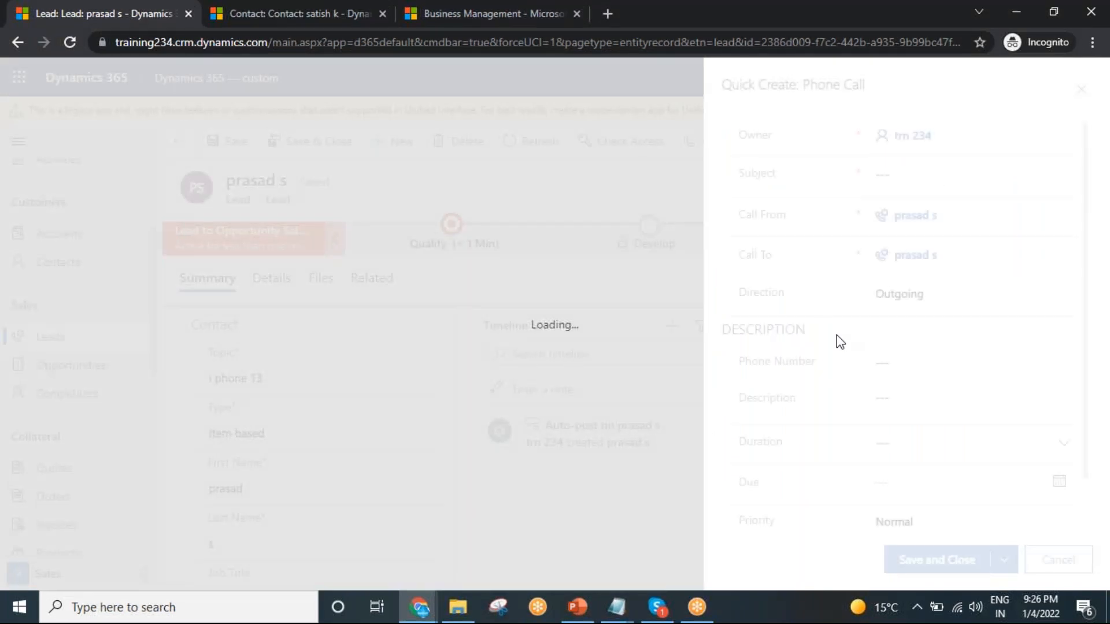
pyautogui.click(923, 179)
pyautogui.write('i hone 13')
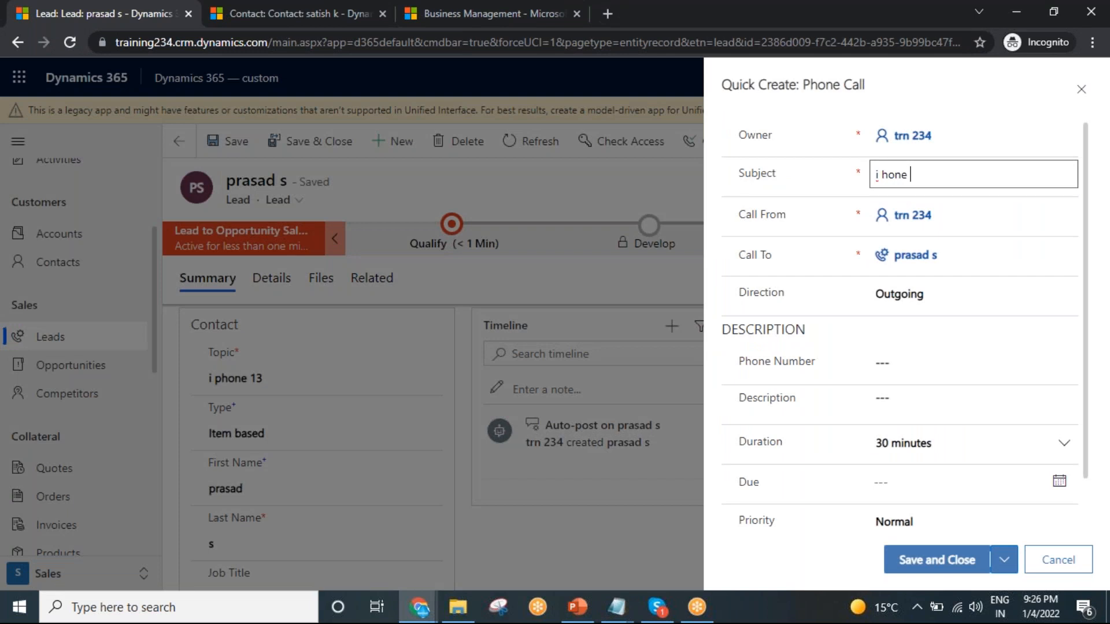
pyautogui.scroll(-1, 942, 426)
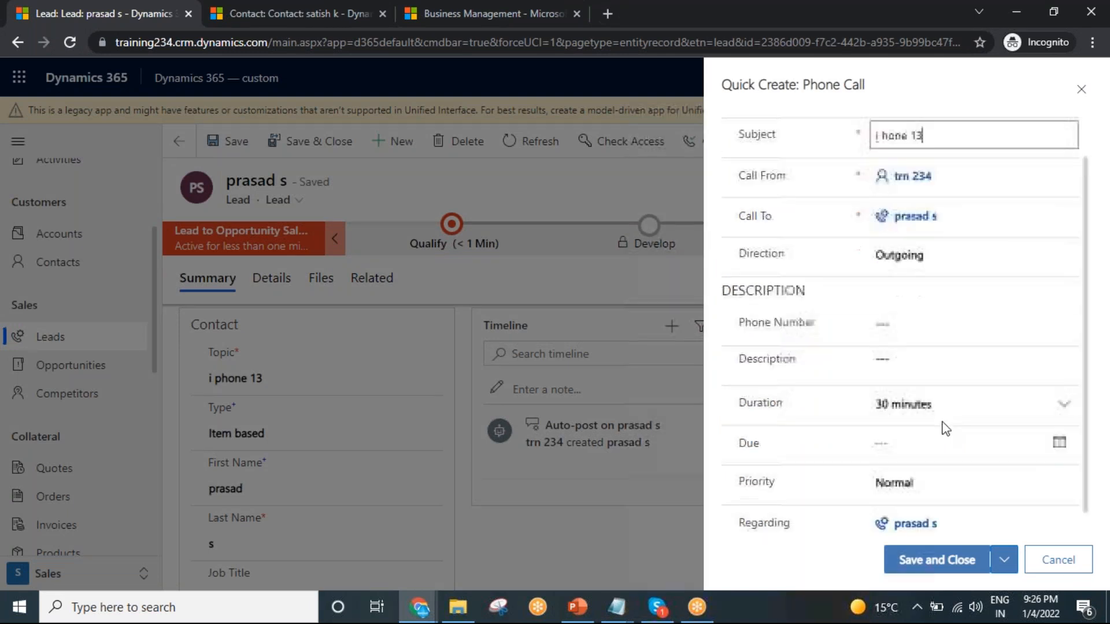
pyautogui.click(953, 399)
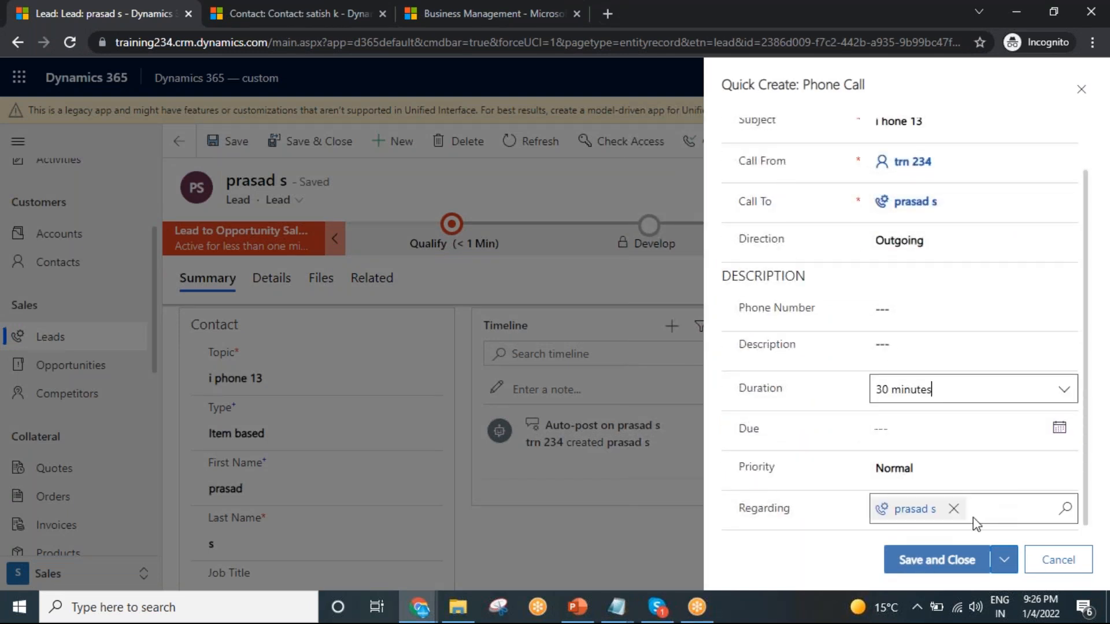
pyautogui.click(935, 560)
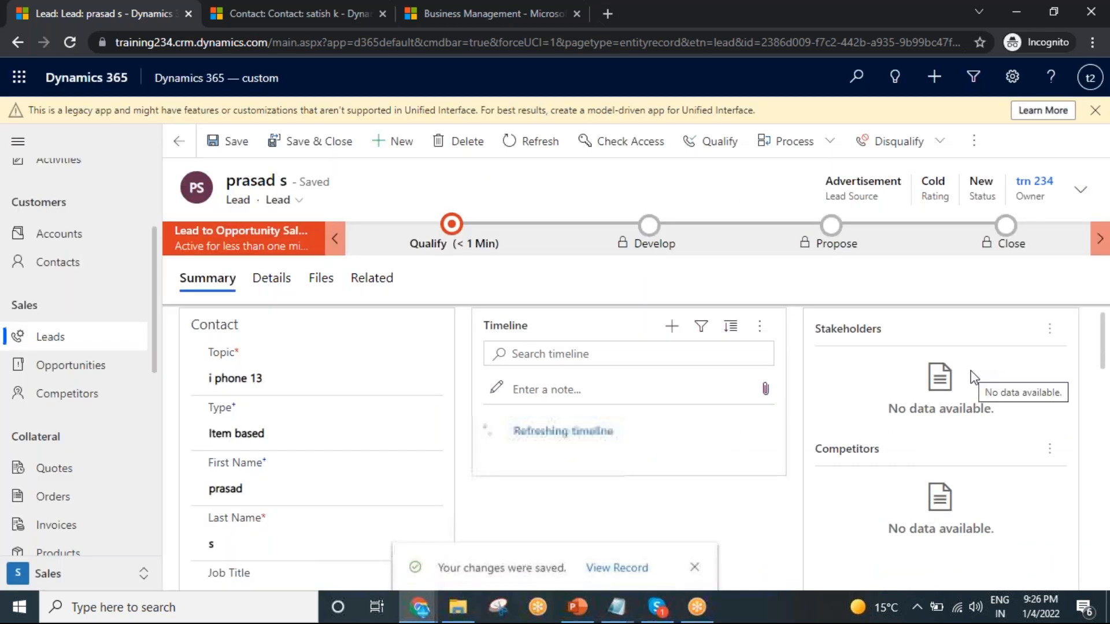
pyautogui.click(694, 553)
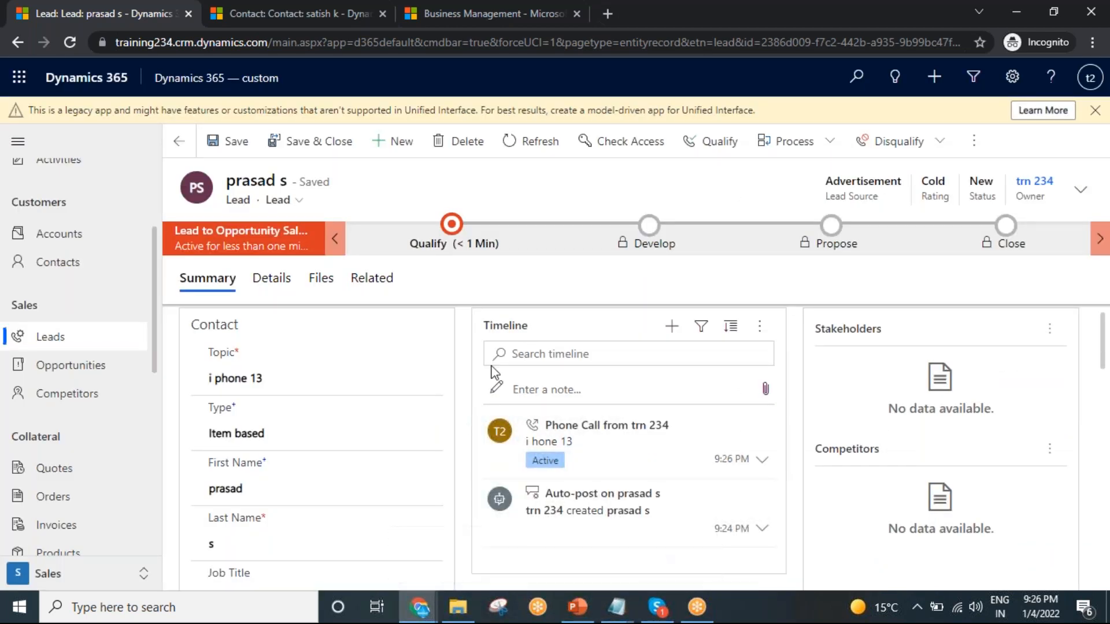
# Step: Disqualify the lead with the reason Lost
pyautogui.moveTo(690, 428)
pyautogui.click(918, 148)
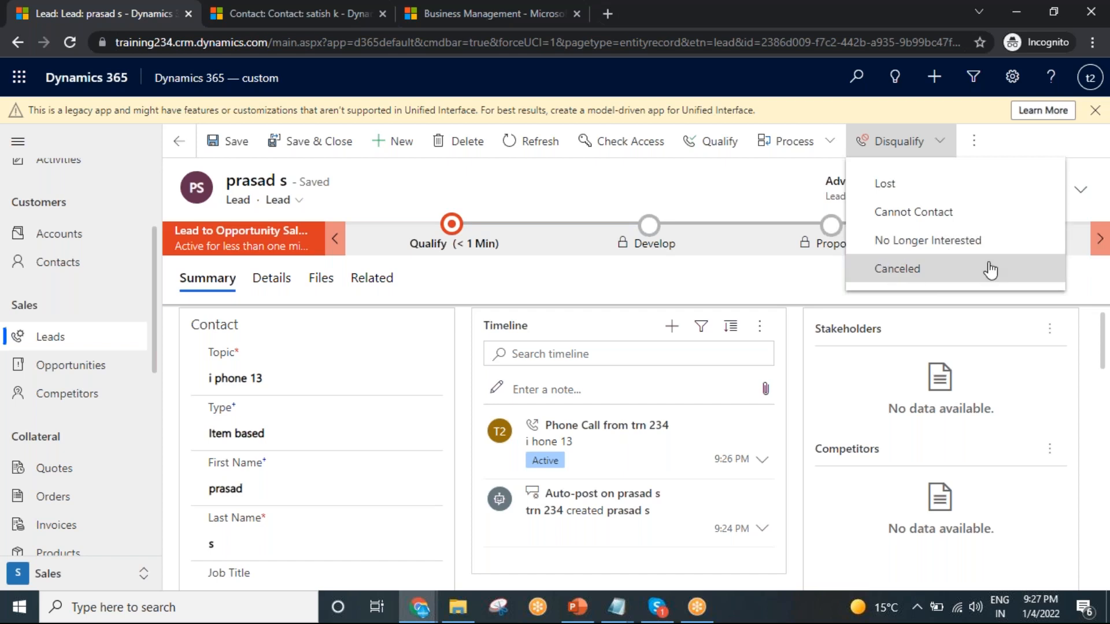
pyautogui.click(890, 187)
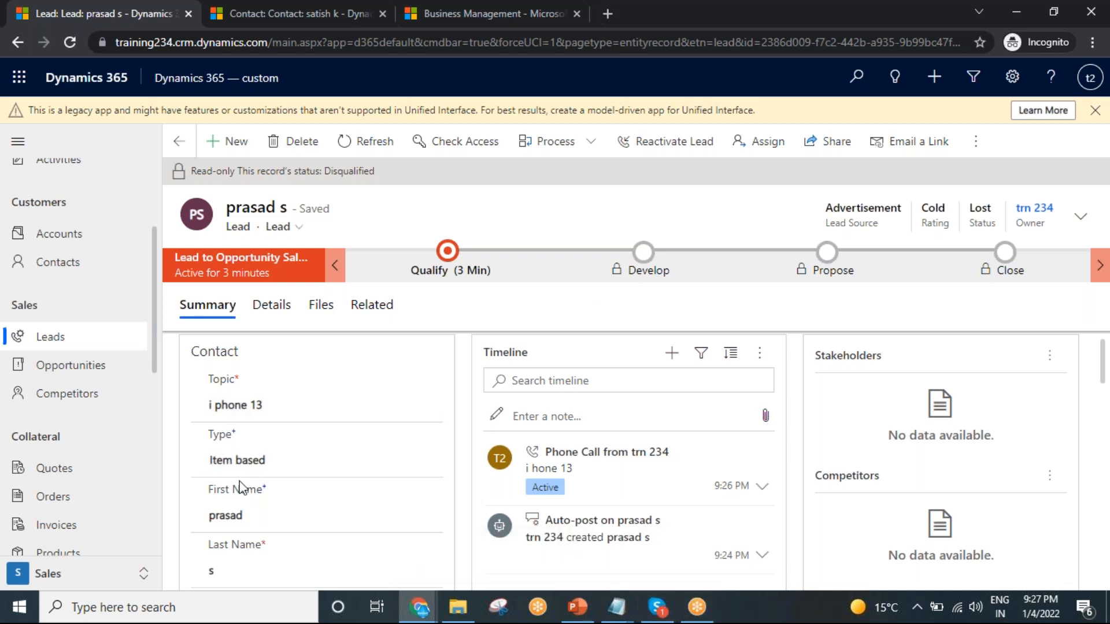
# Step: Look through the disqualified lead's fields and highlight the status notice above the record
pyautogui.scroll(-7, 293, 436)
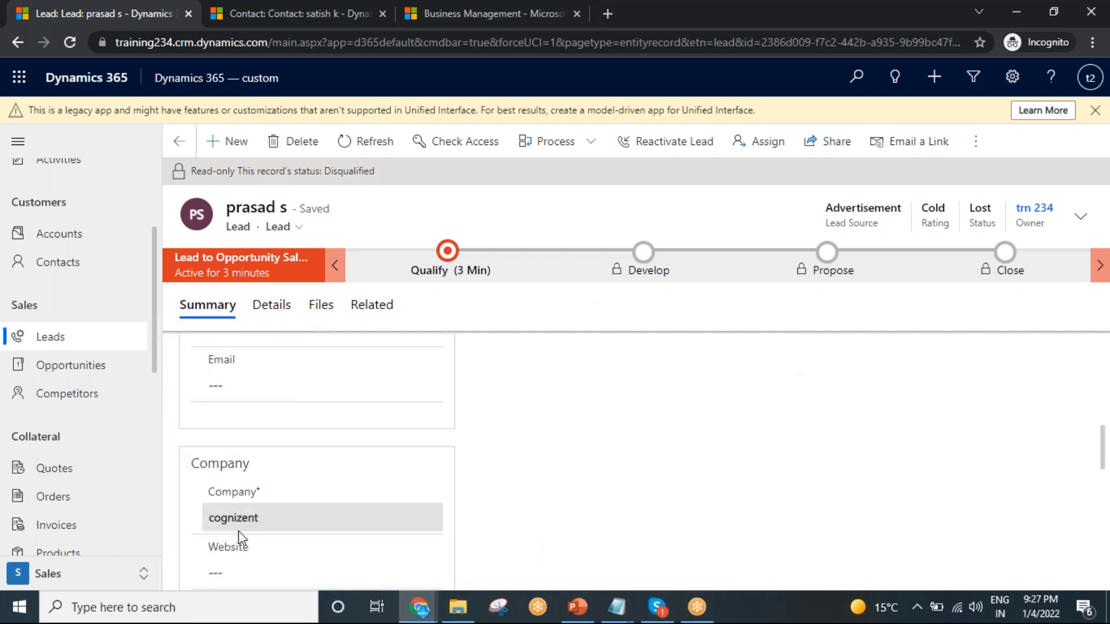
pyautogui.scroll(7, 312, 440)
pyautogui.moveTo(193, 172)
pyautogui.mouseDown()
pyautogui.moveTo(320, 173)
pyautogui.moveTo(196, 172)
pyautogui.mouseUp()
pyautogui.click(385, 172)
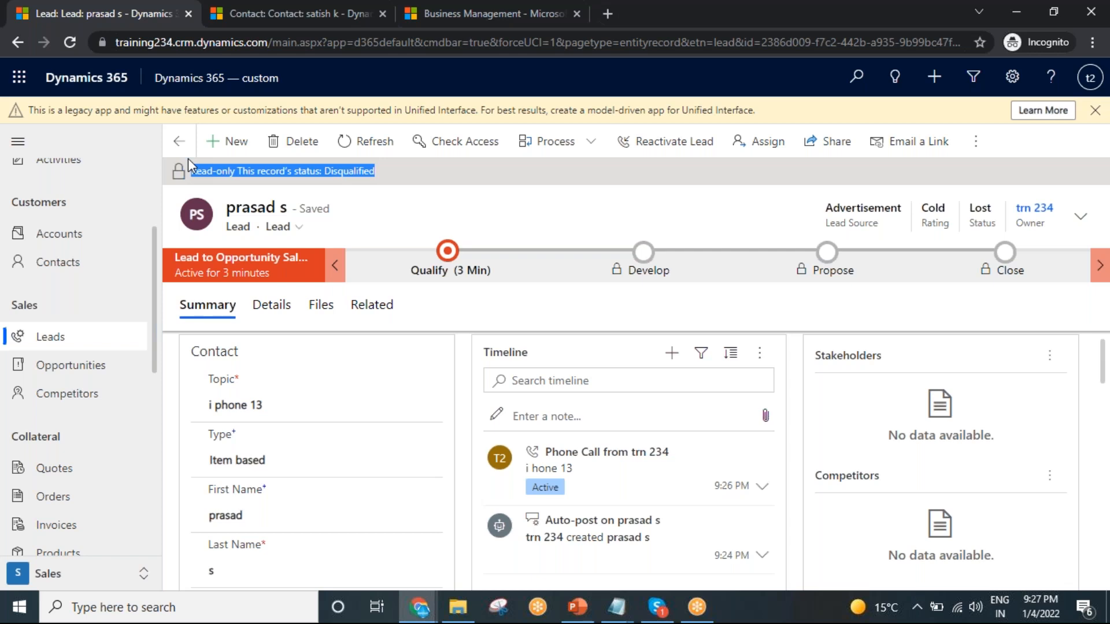
pyautogui.click(242, 176)
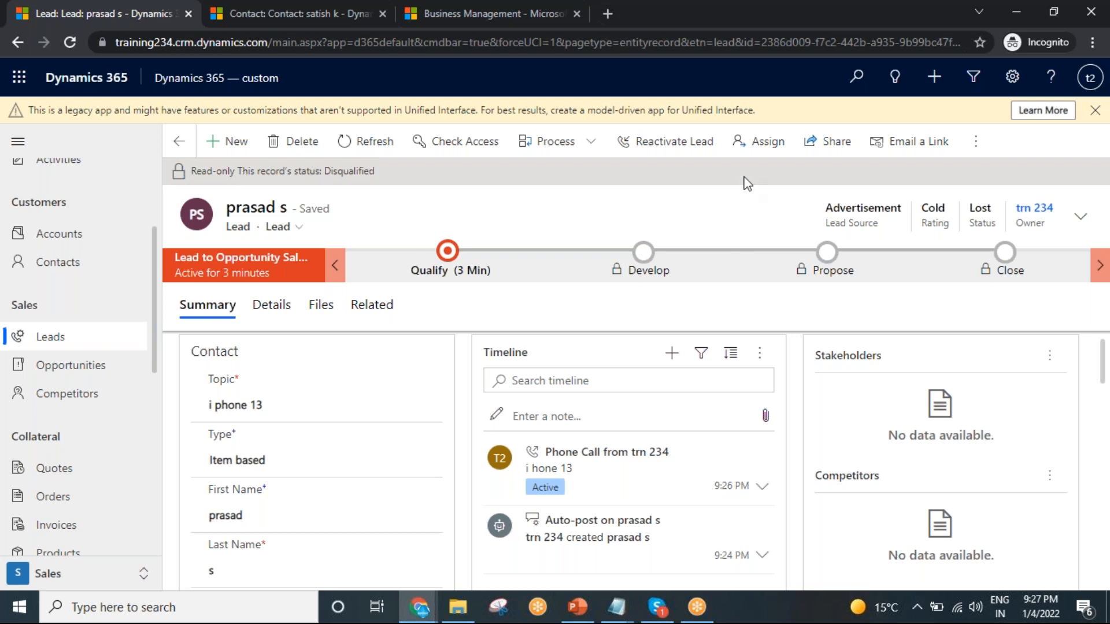
# Step: Reactivate the lead and check whether its topic, type and name fields can be edited
pyautogui.click(660, 149)
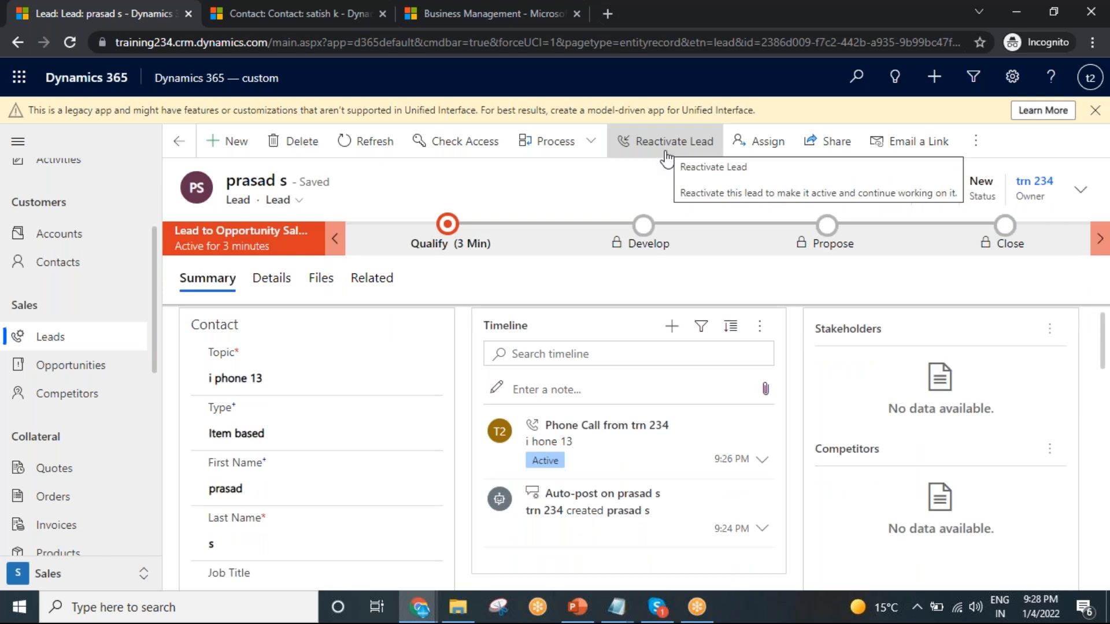
pyautogui.click(290, 434)
pyautogui.click(285, 377)
pyautogui.click(288, 540)
pyautogui.scroll(-5, 362, 483)
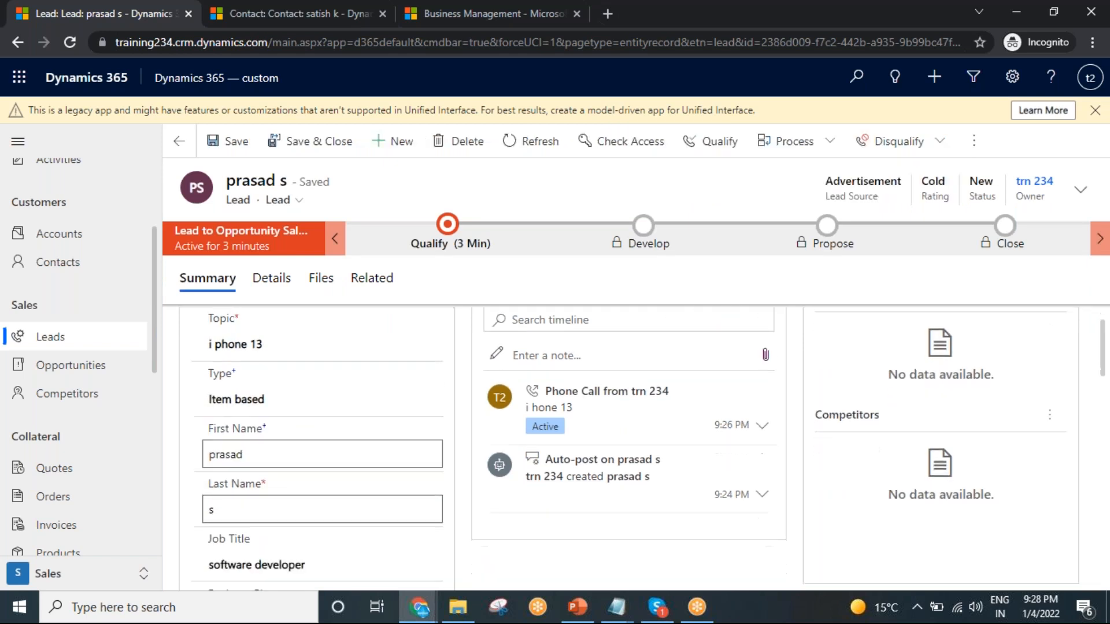
pyautogui.scroll(2, 362, 483)
pyautogui.scroll(3, 289, 440)
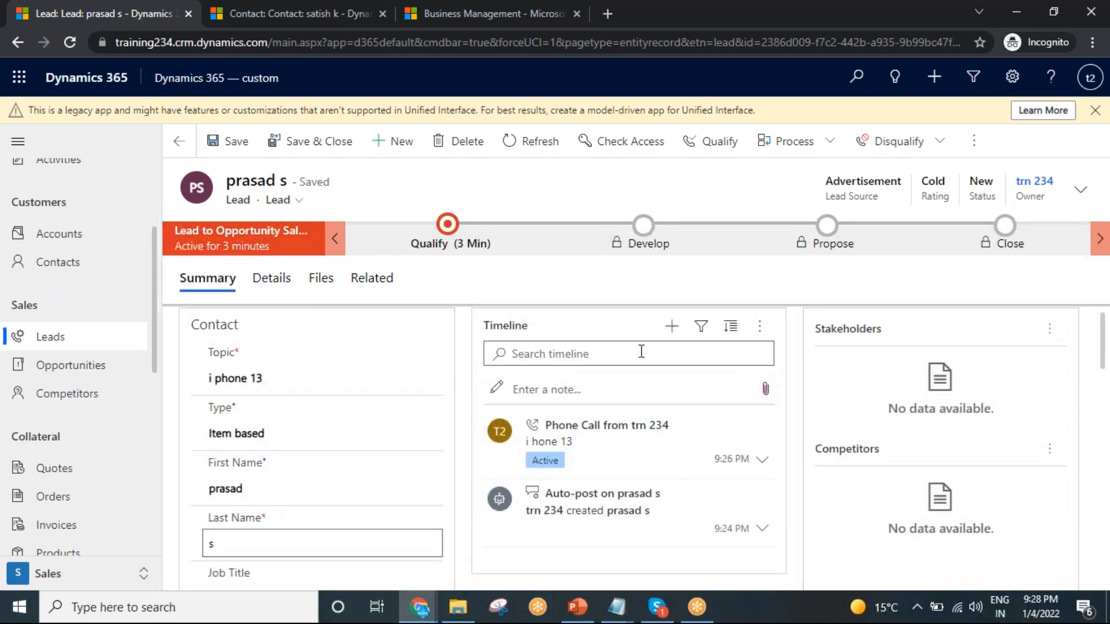
pyautogui.scroll(-6, 264, 422)
pyautogui.scroll(7, 317, 433)
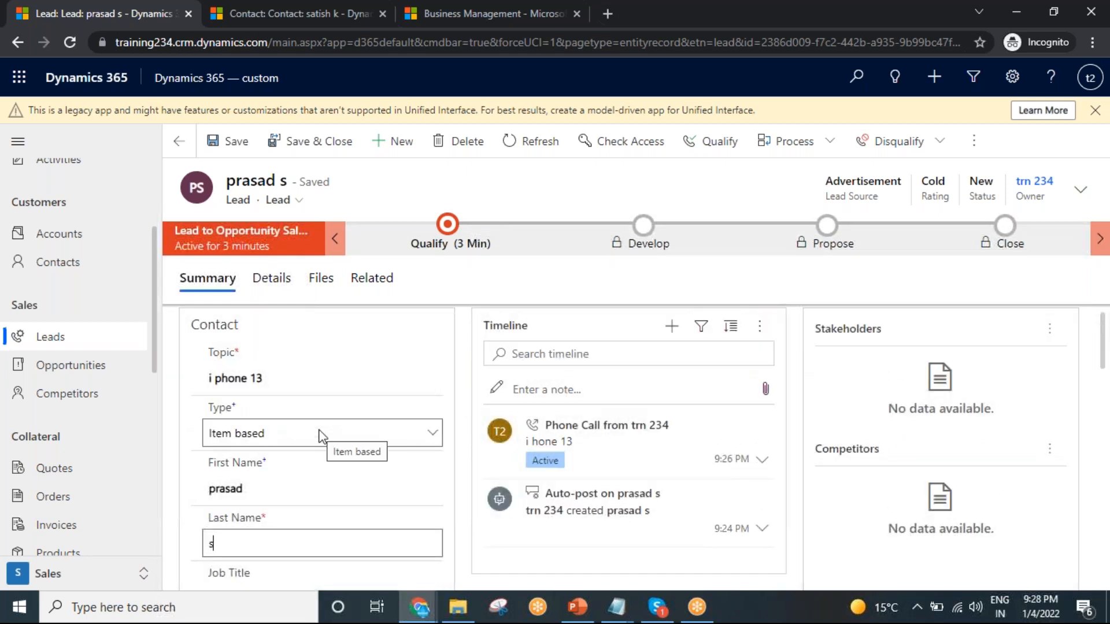
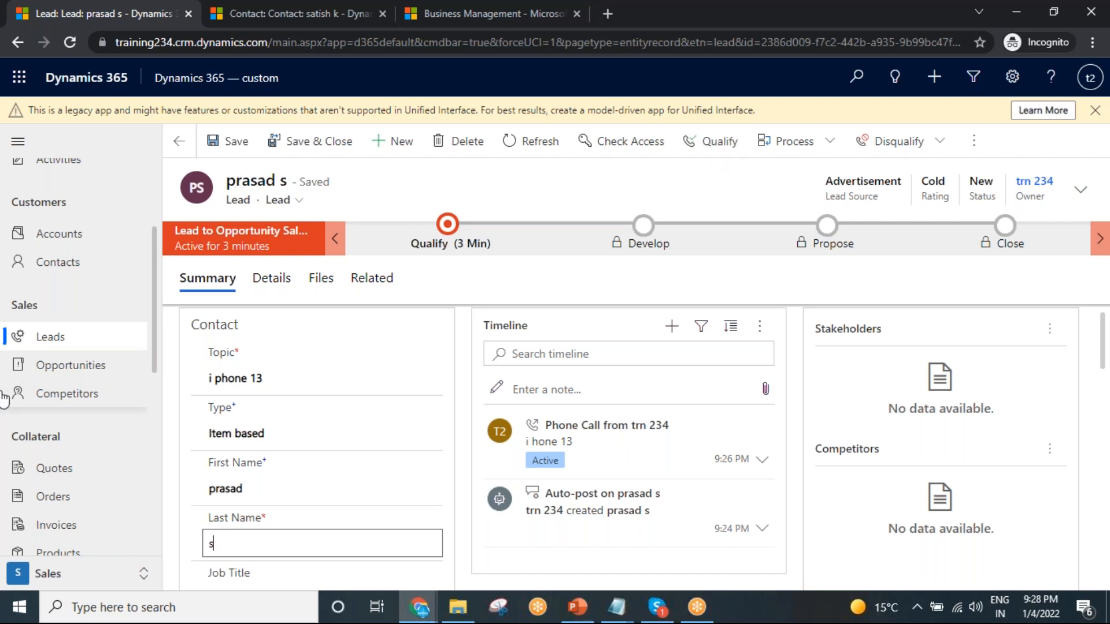
# Step: Review the Qualify Lead options for creating account, contact and opportunity records, and close them without qualifying the lead
pyautogui.moveTo(228, 198); pyautogui.dragTo(249, 196)
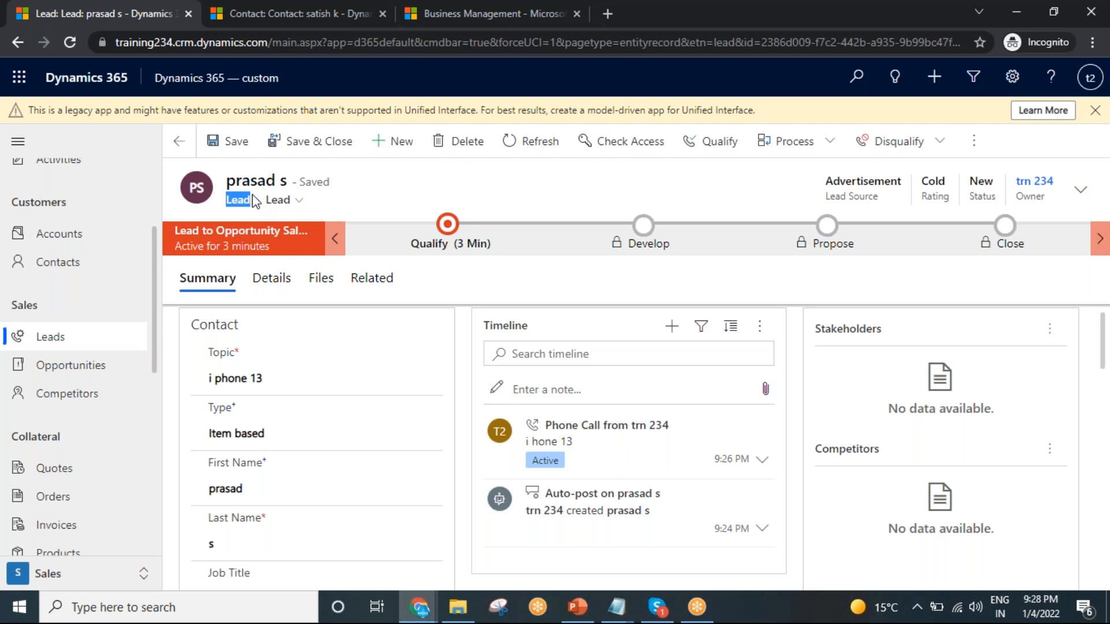
pyautogui.click(710, 141)
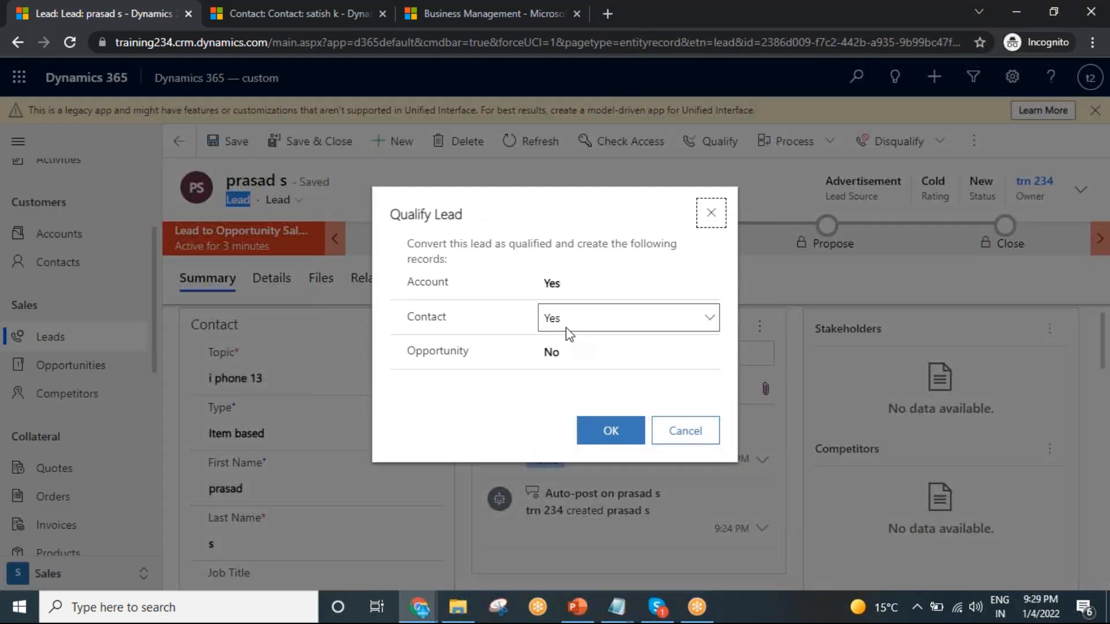
pyautogui.click(716, 213)
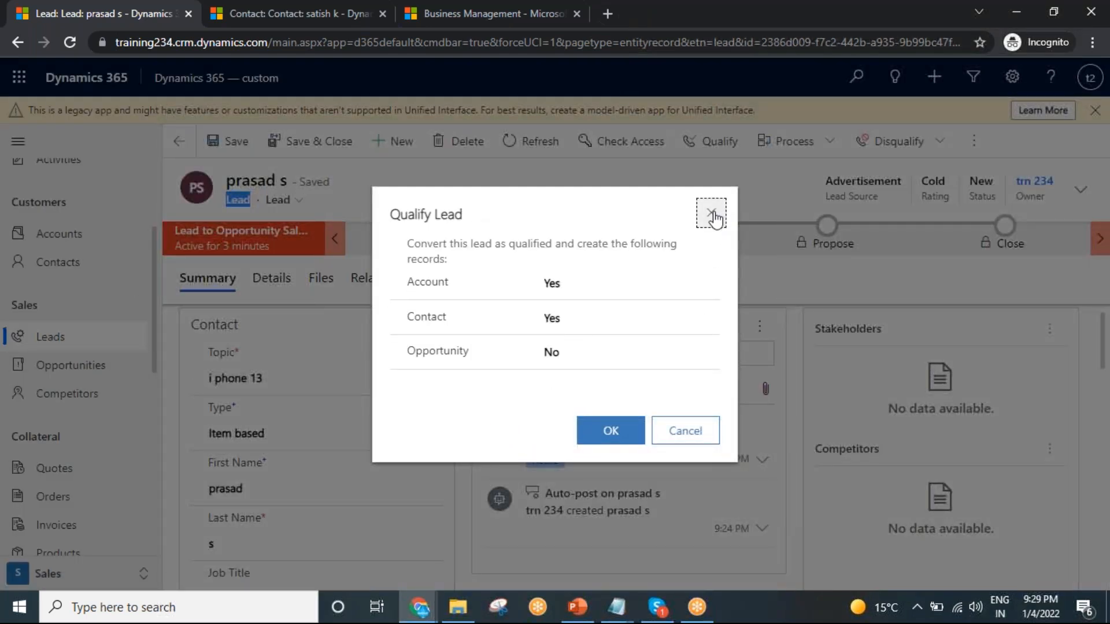
pyautogui.moveTo(339, 3); pyautogui.dragTo(521, 3)
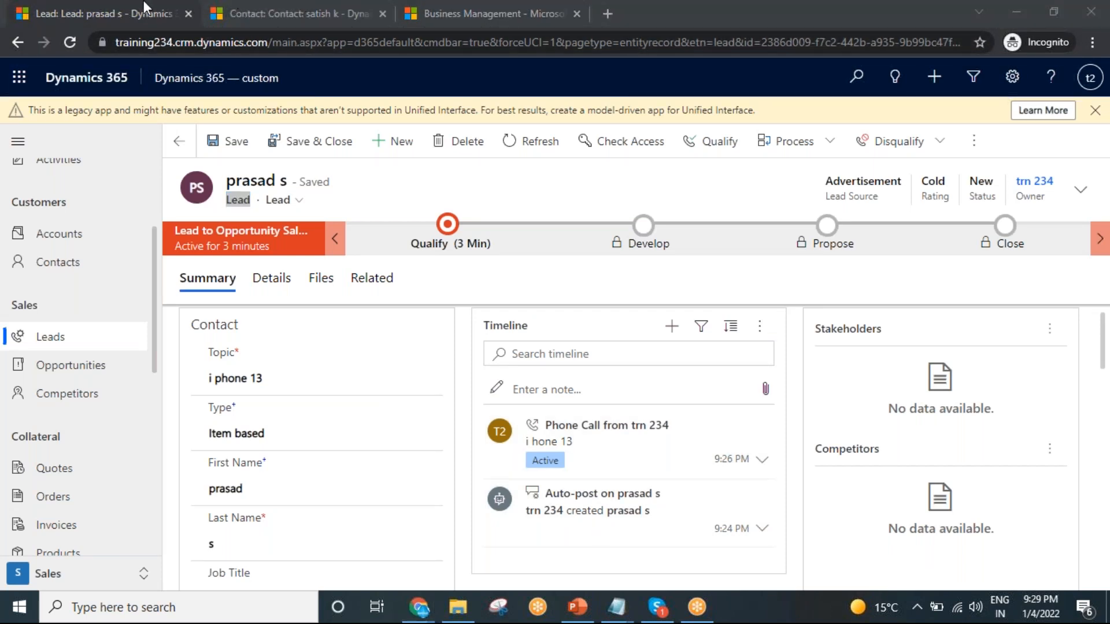
# Step: In the Sales system settings, set account, contact and opportunity records to be created by default upon qualifying a lead, and save
pyautogui.click(456, 8)
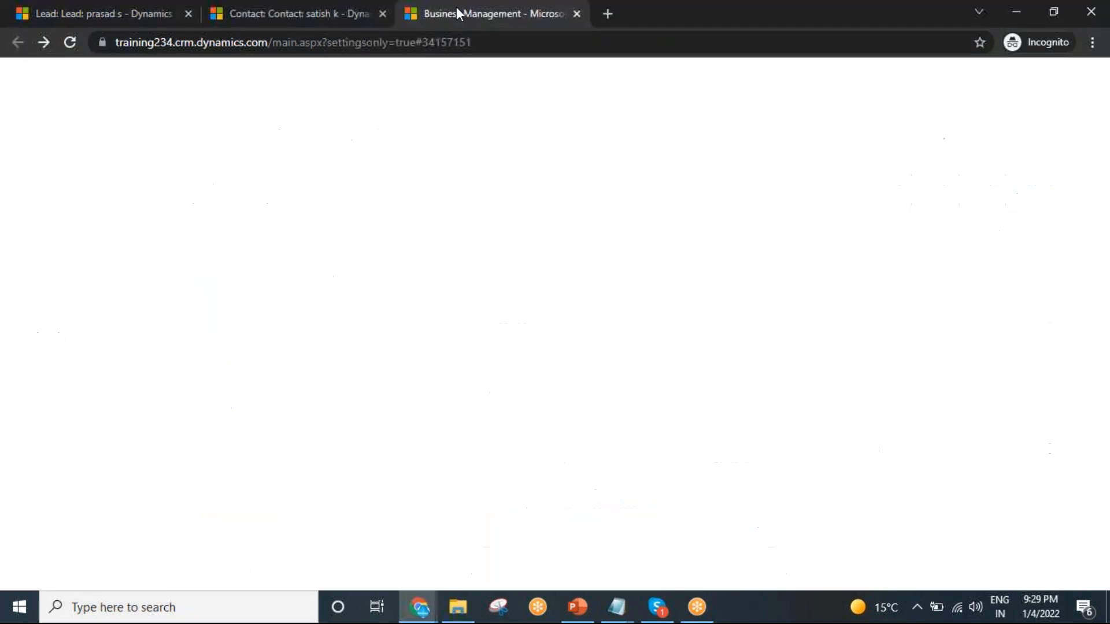
pyautogui.click(244, 78)
pyautogui.click(434, 238)
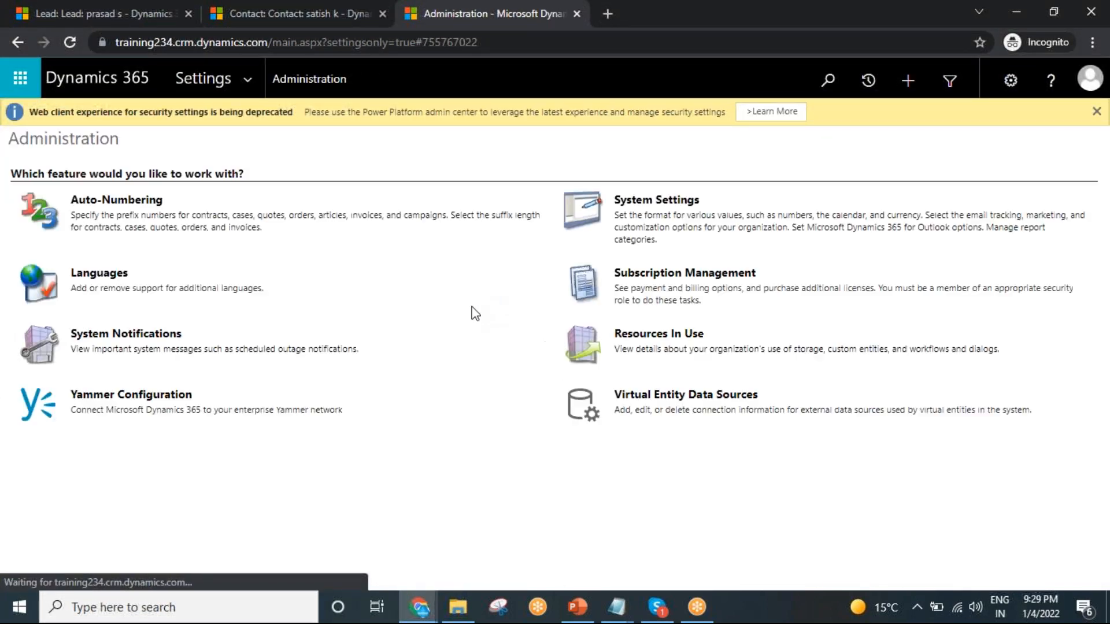
pyautogui.click(665, 200)
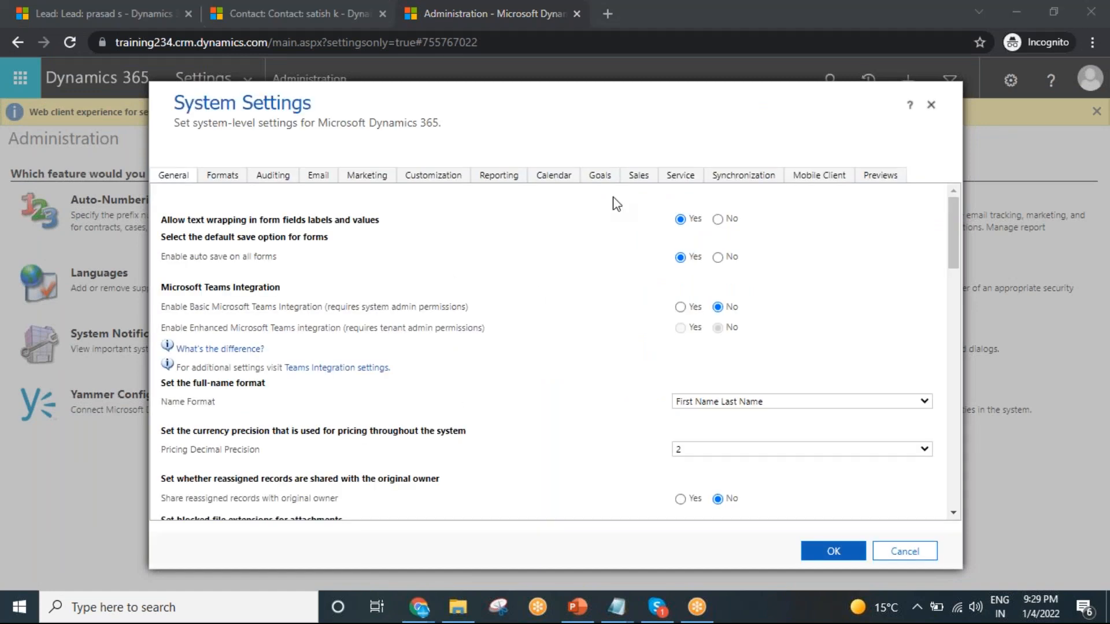
pyautogui.click(638, 176)
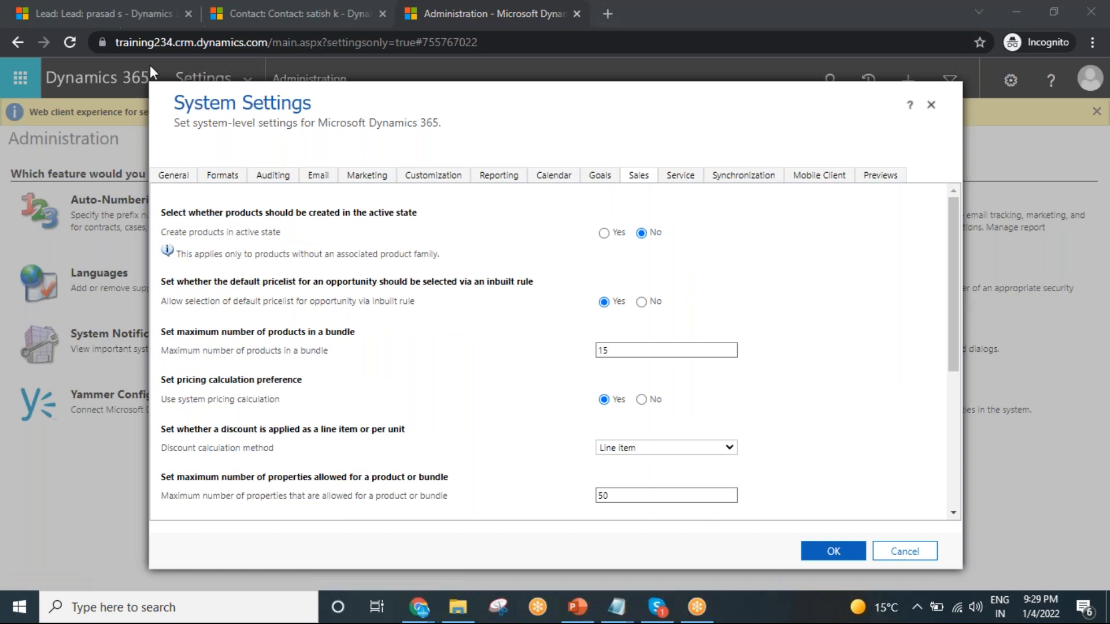
pyautogui.scroll(-5, 594, 328)
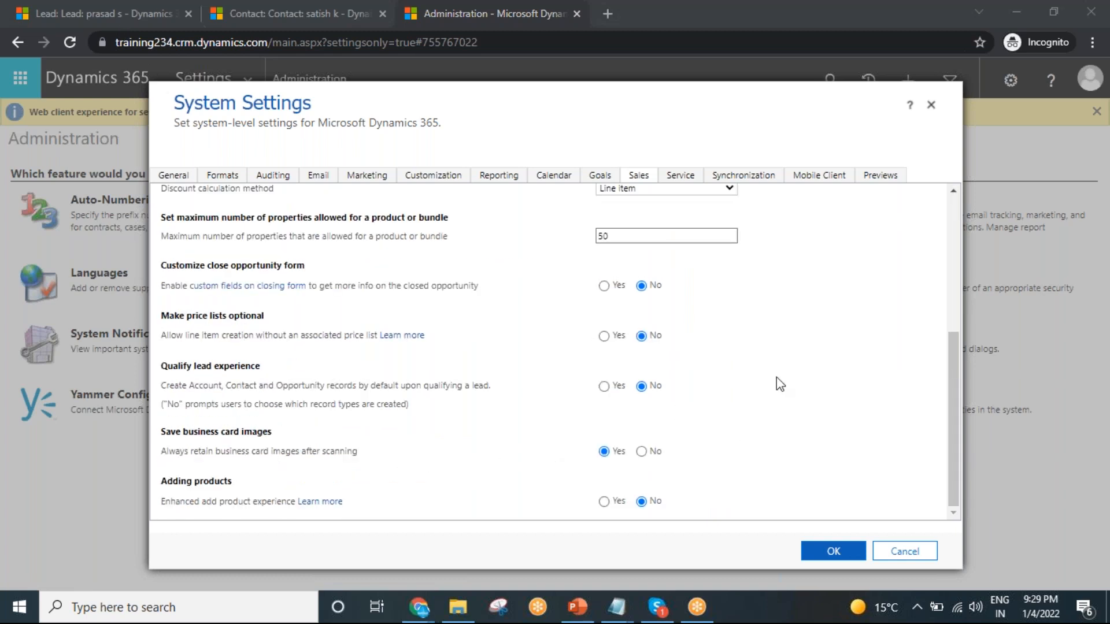
pyautogui.click(605, 388)
pyautogui.click(833, 551)
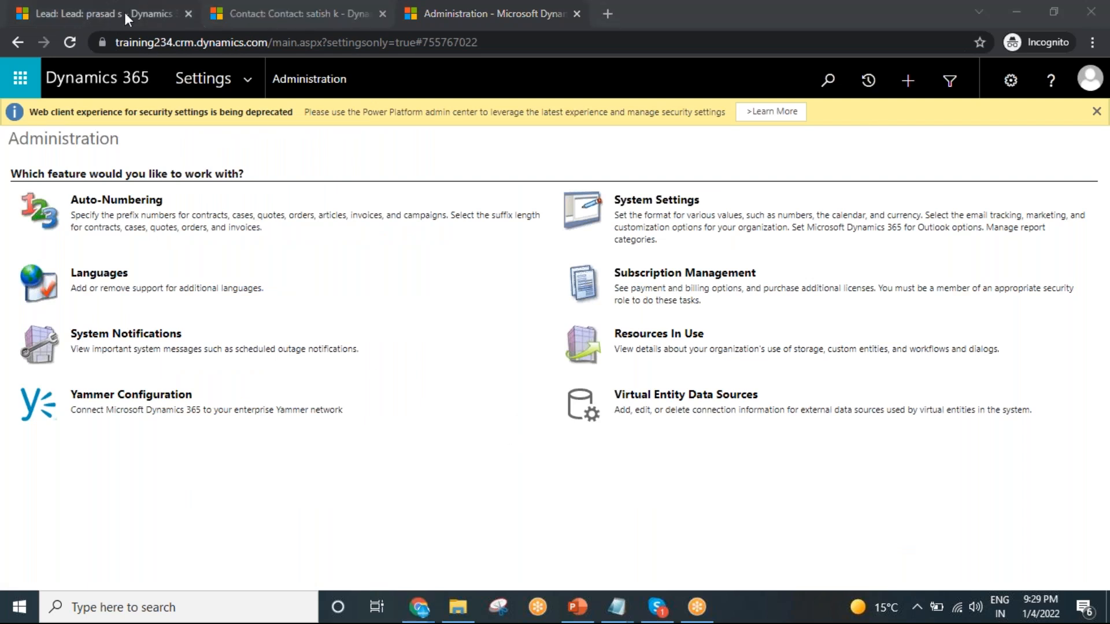
# Step: Reload the i phone 13 lead, qualify it and dismiss the notification
pyautogui.click(74, 14)
pyautogui.click(70, 42)
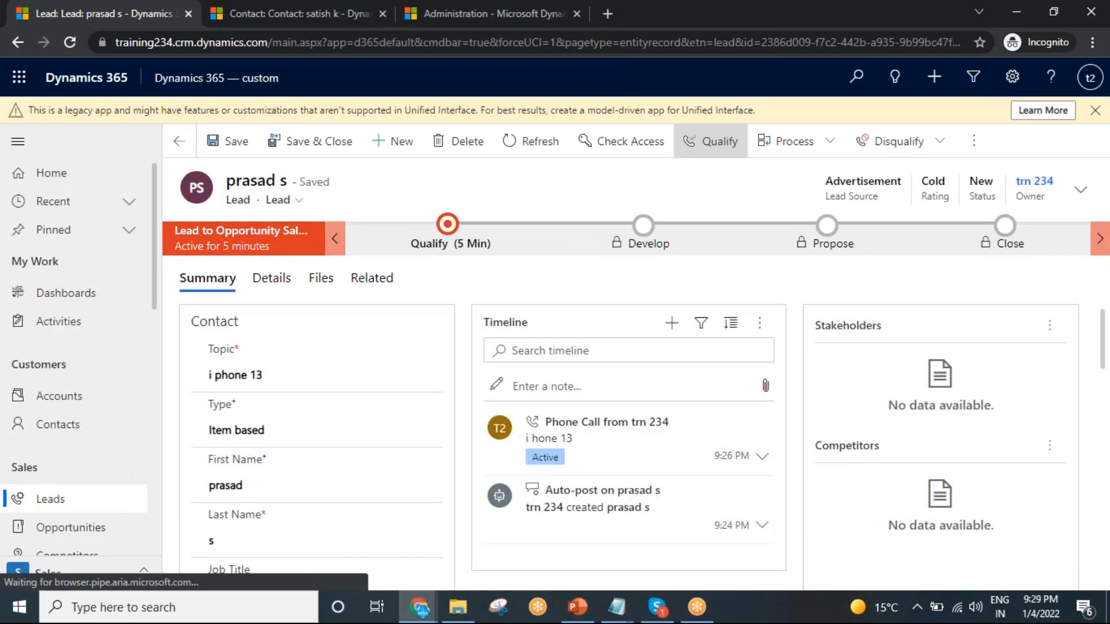
pyautogui.click(710, 141)
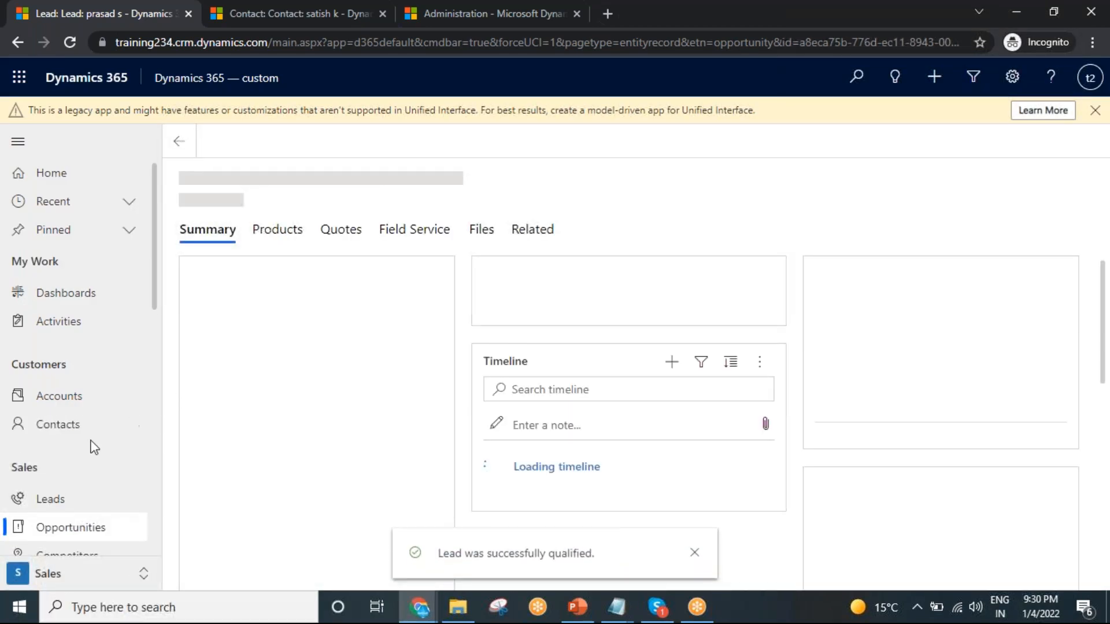
pyautogui.scroll(-4, 75, 376)
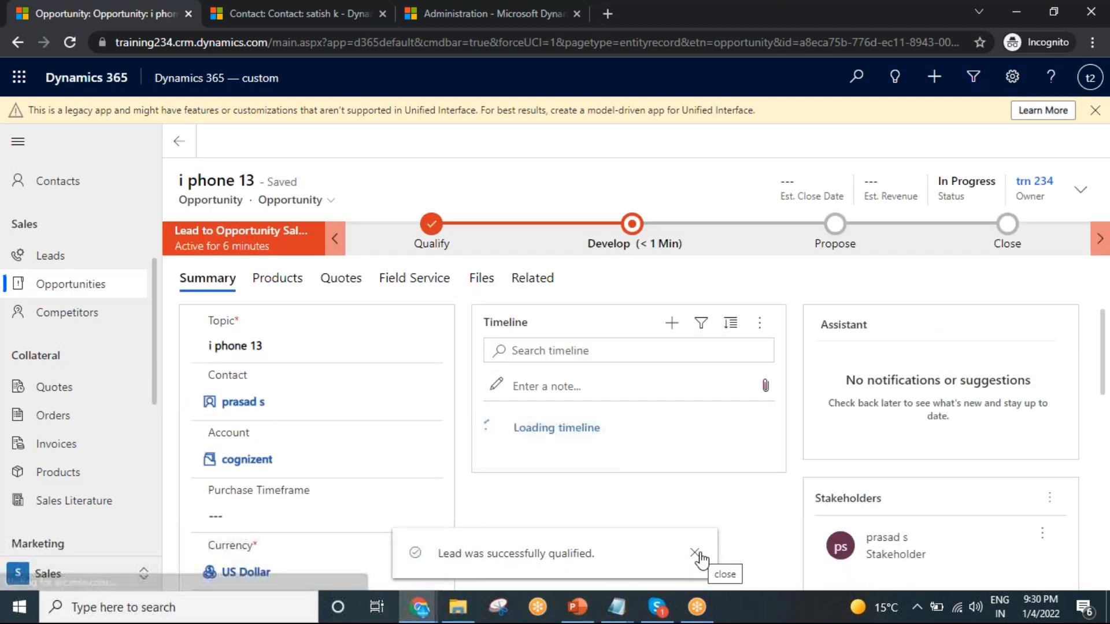
pyautogui.click(695, 555)
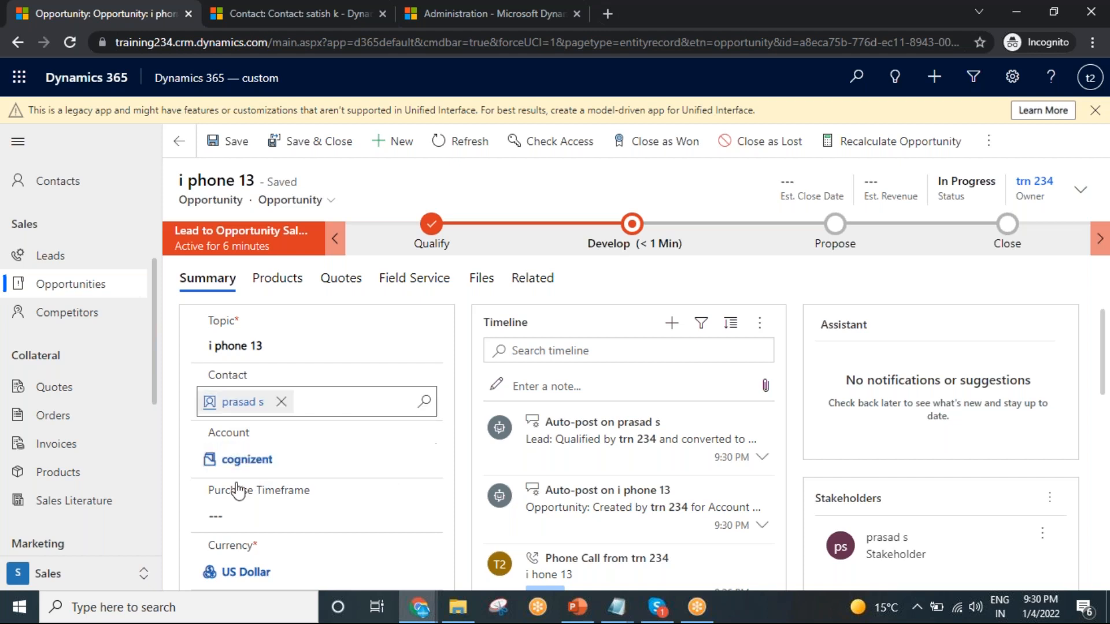
# Step: Look through the i phone 13 opportunity's summary, including its contact and account fields
pyautogui.scroll(-1, 347, 445)
pyautogui.scroll(-2, 528, 496)
pyautogui.scroll(3, 462, 463)
pyautogui.scroll(-10, 386, 426)
pyautogui.scroll(10, 384, 441)
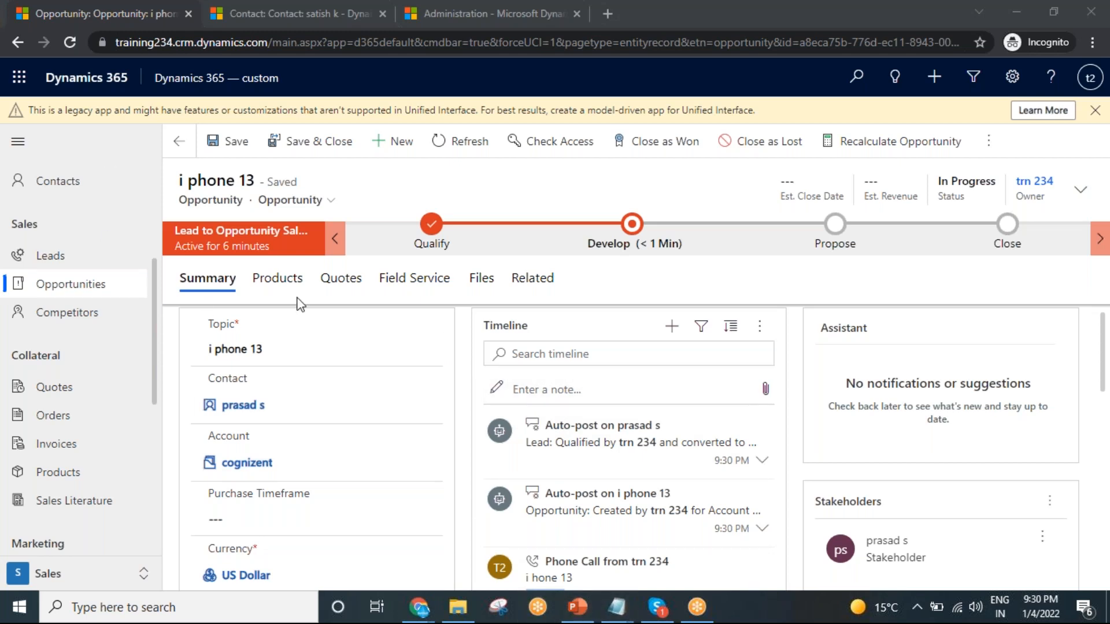
pyautogui.scroll(3, 89, 217)
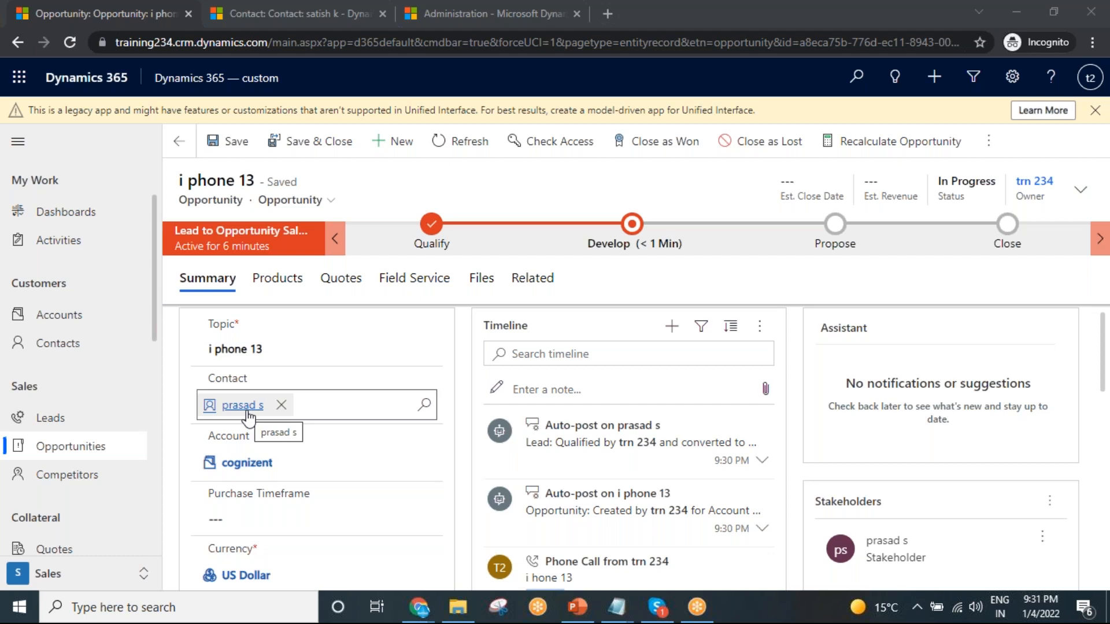
# Step: Create a new lead from the leads list in the second browser tab, with the topic ear phones
pyautogui.click(286, 7)
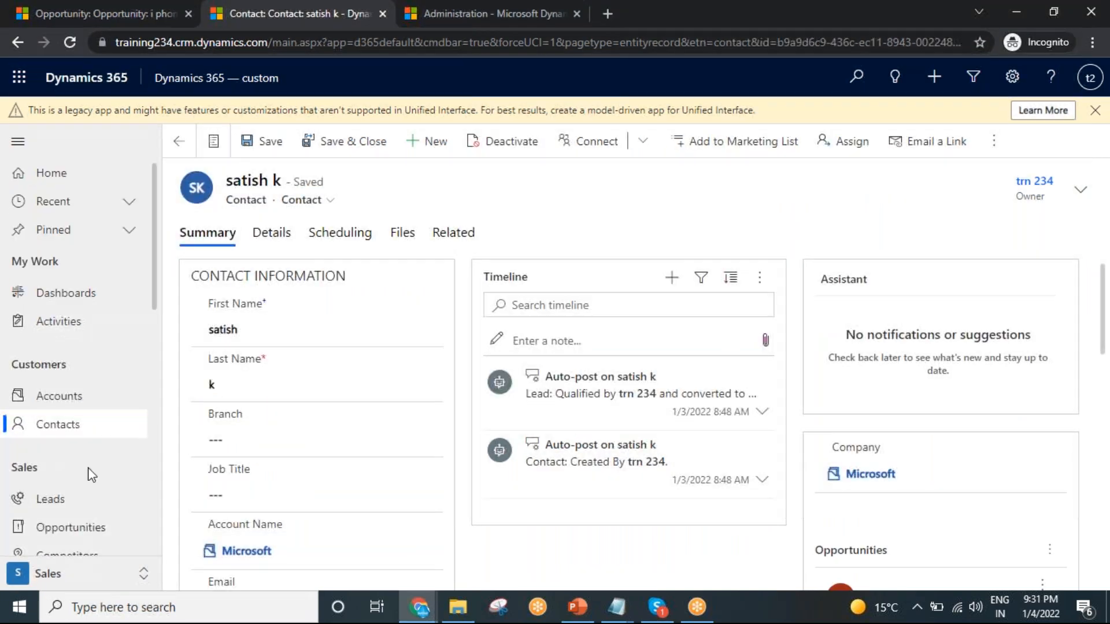
pyautogui.click(66, 508)
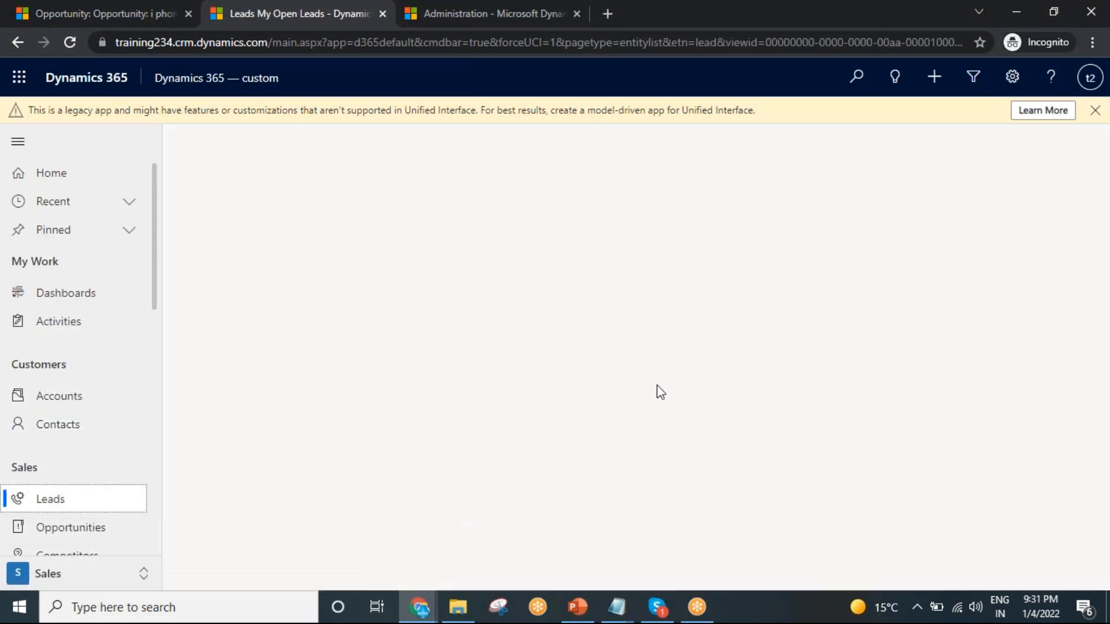
pyautogui.click(327, 142)
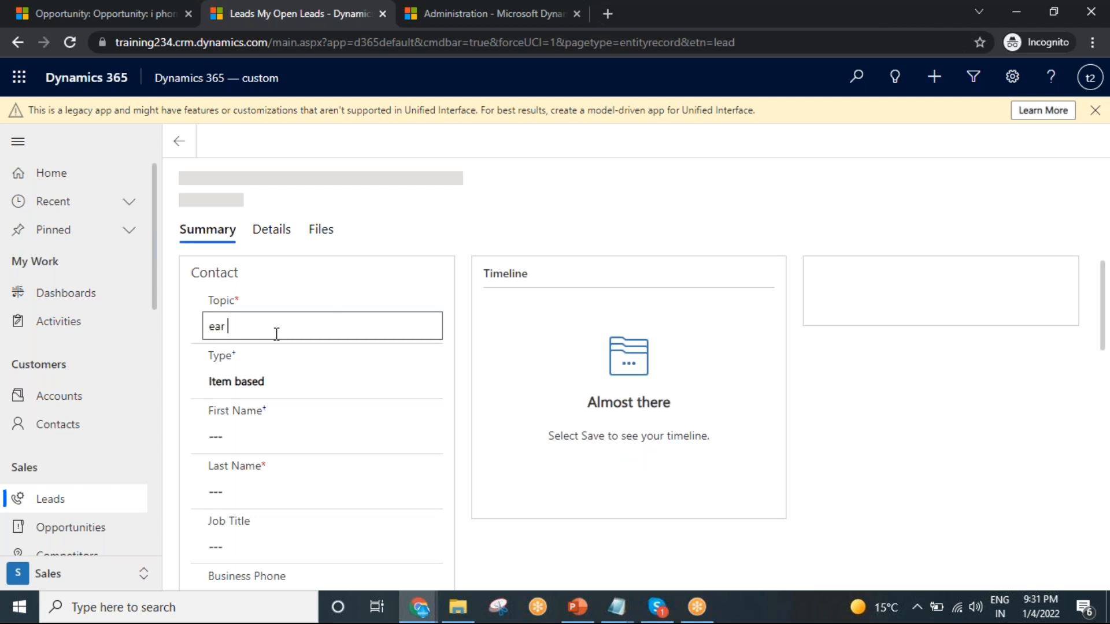
pyautogui.click(276, 334)
pyautogui.write('ear phones')
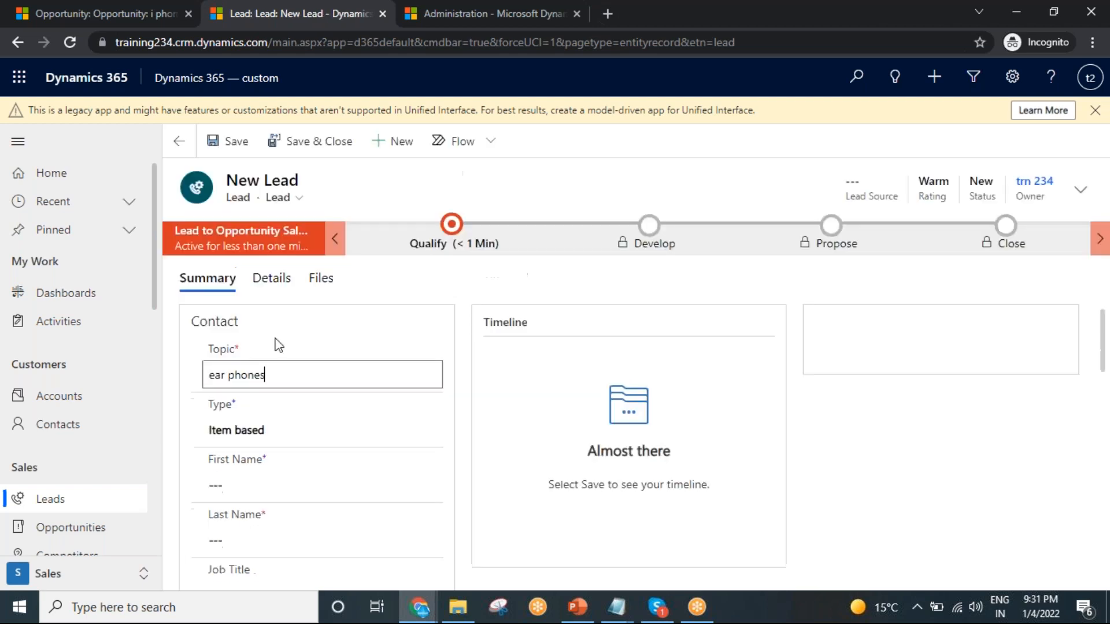
# Step: Compare the new lead's name and company fields with the contact and account fields of the i phone 13 opportunity
pyautogui.scroll(-1, 300, 439)
pyautogui.click(230, 406)
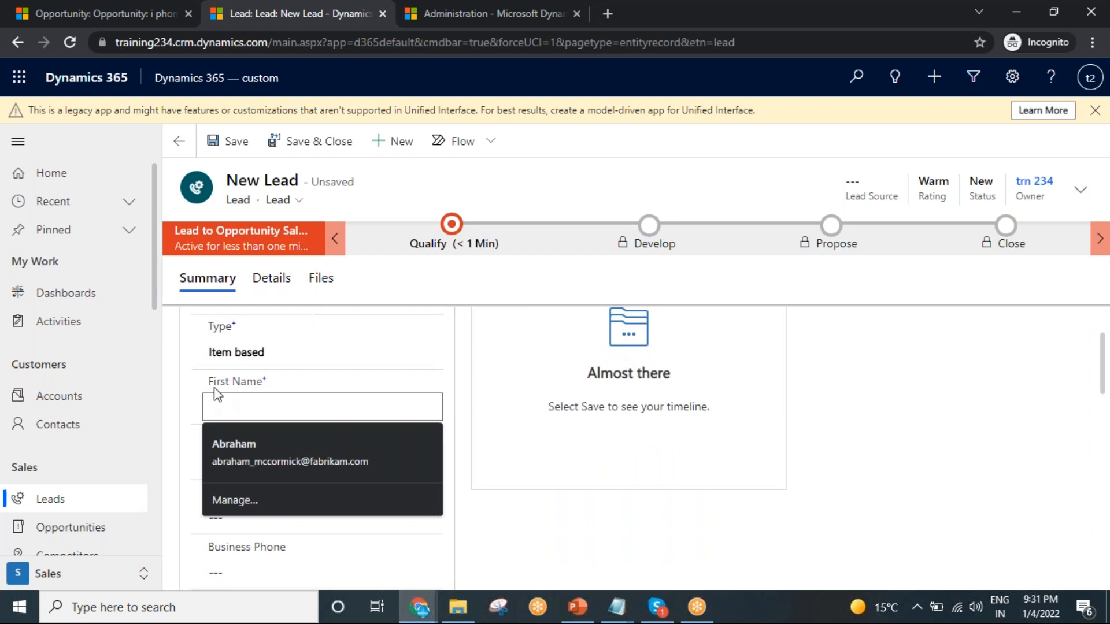
pyautogui.click(230, 460)
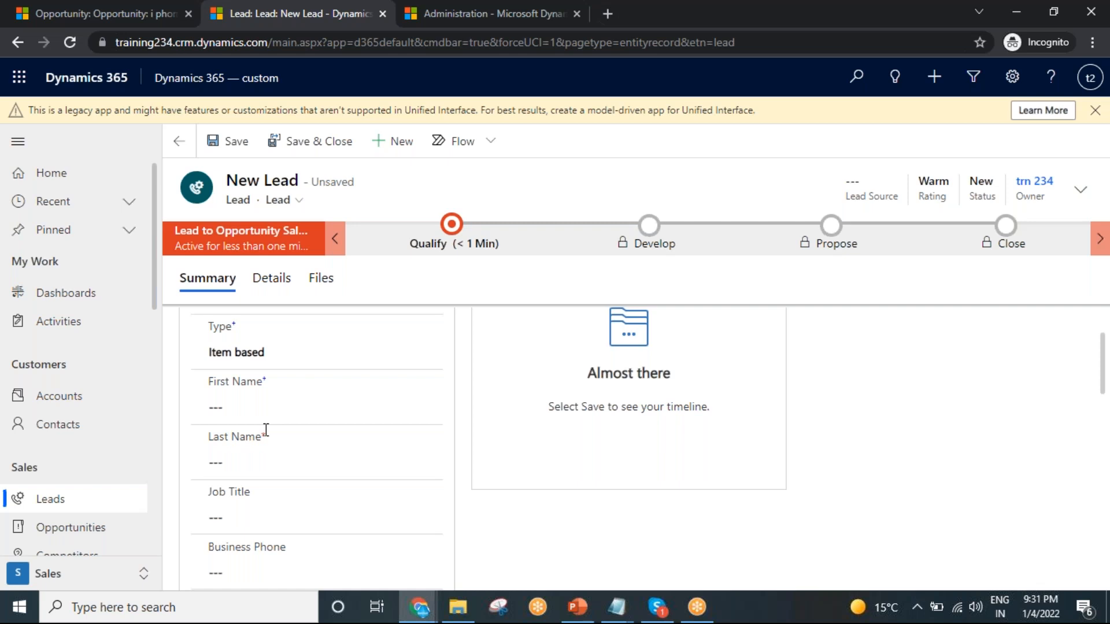
pyautogui.click(86, 6)
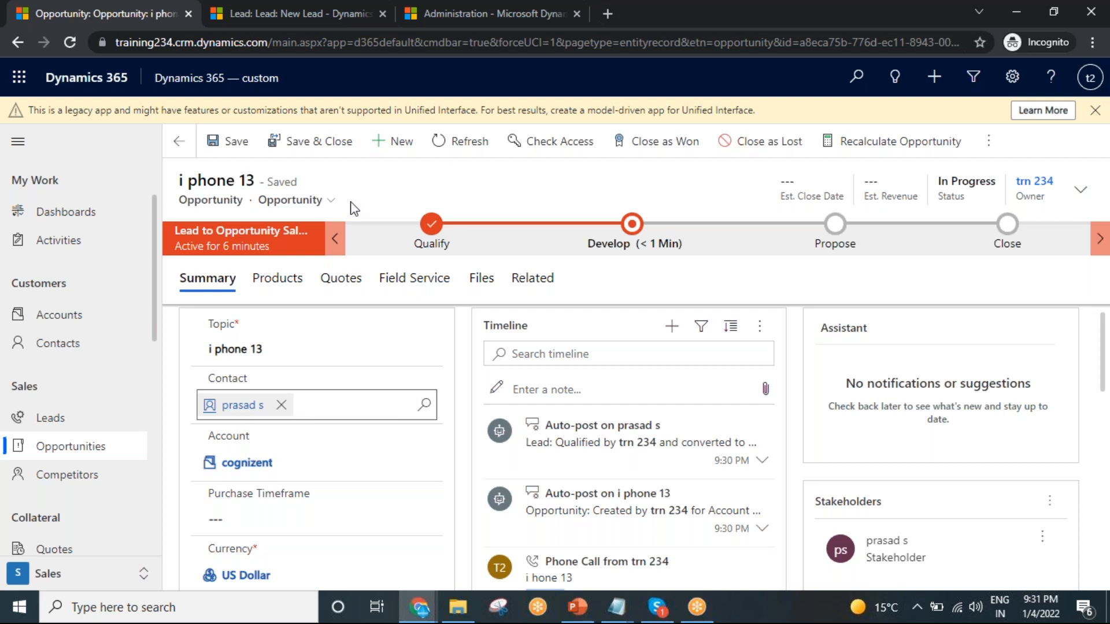
pyautogui.click(244, 9)
pyautogui.scroll(-8, 272, 404)
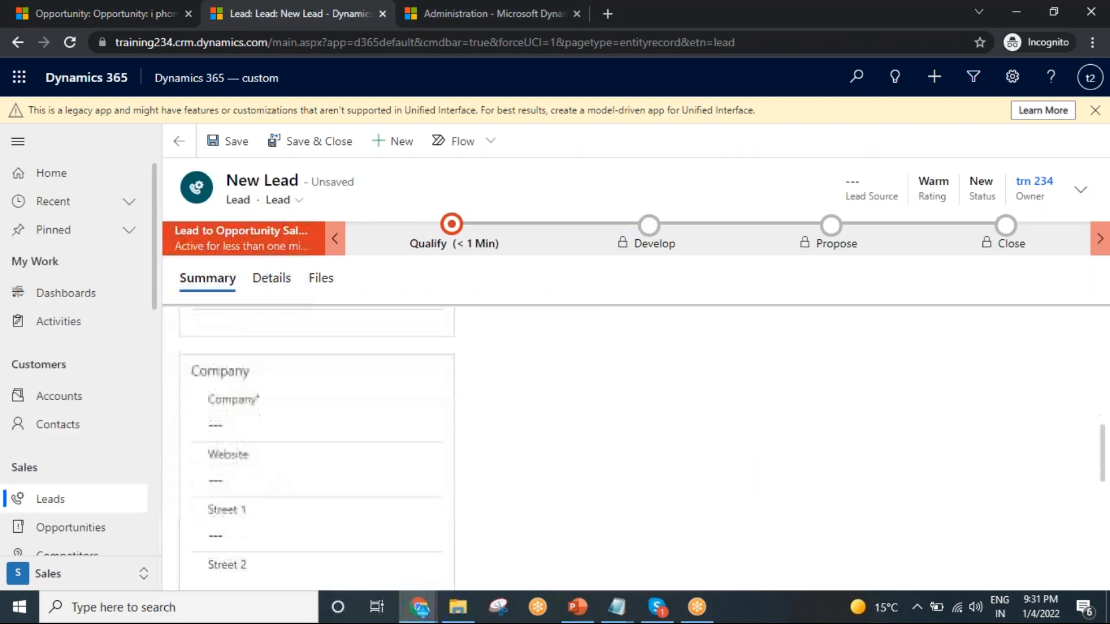
pyautogui.click(229, 408)
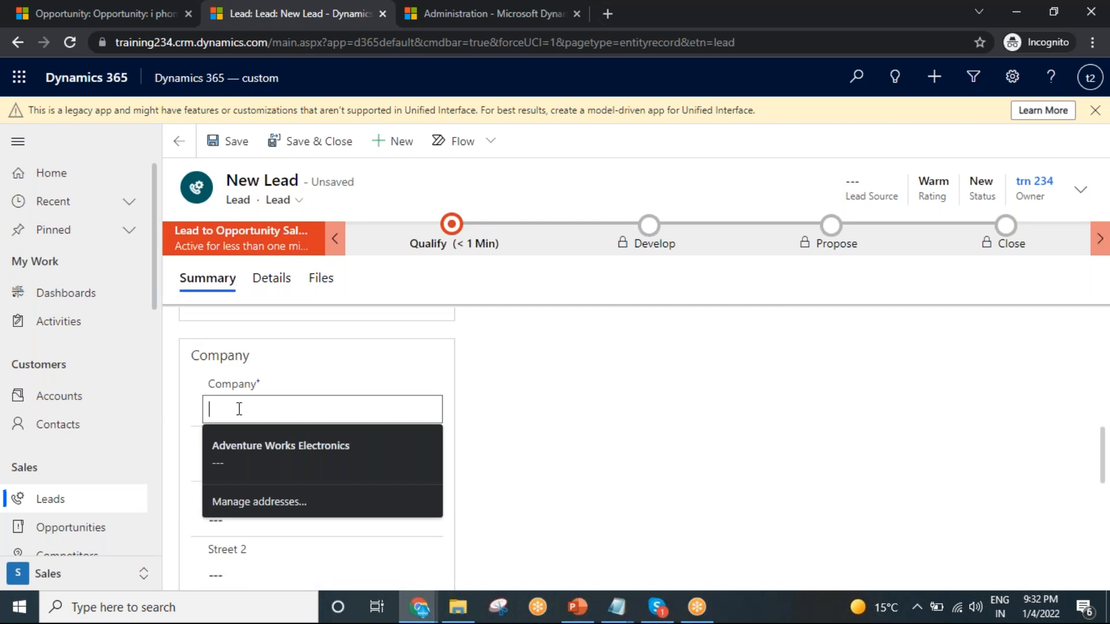
pyautogui.click(142, 12)
pyautogui.click(1082, 190)
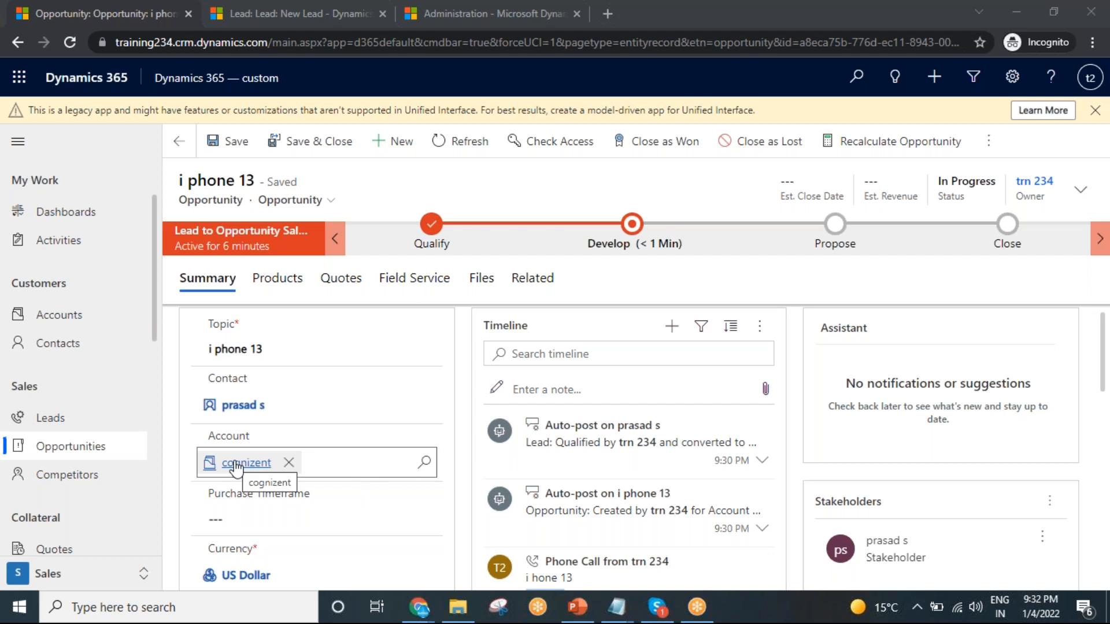
# Step: Fill in the first name and last name of the ear phones lead
pyautogui.click(321, 13)
pyautogui.scroll(8, 286, 434)
pyautogui.click(236, 493)
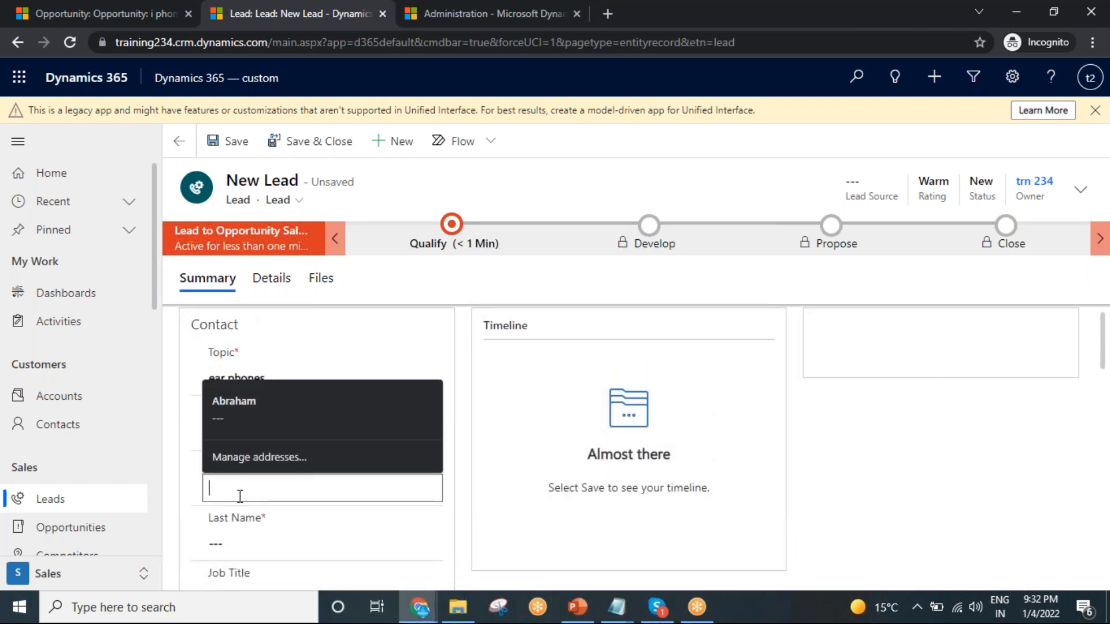
pyautogui.scroll(-2, 240, 495)
pyautogui.click(213, 408)
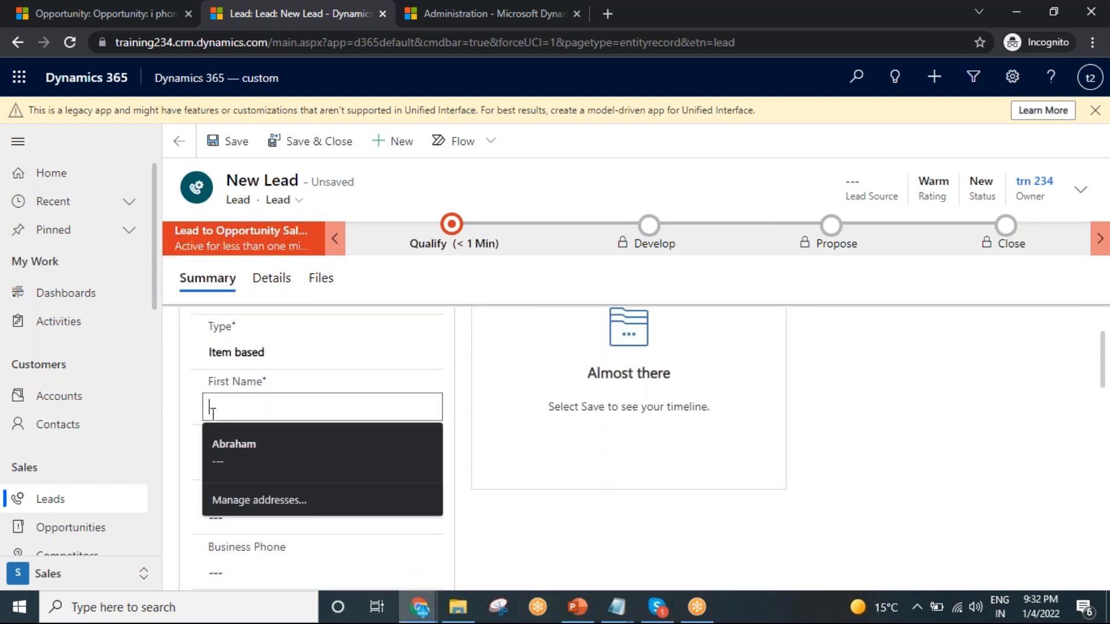
pyautogui.write('Shanker')
pyautogui.click(218, 461)
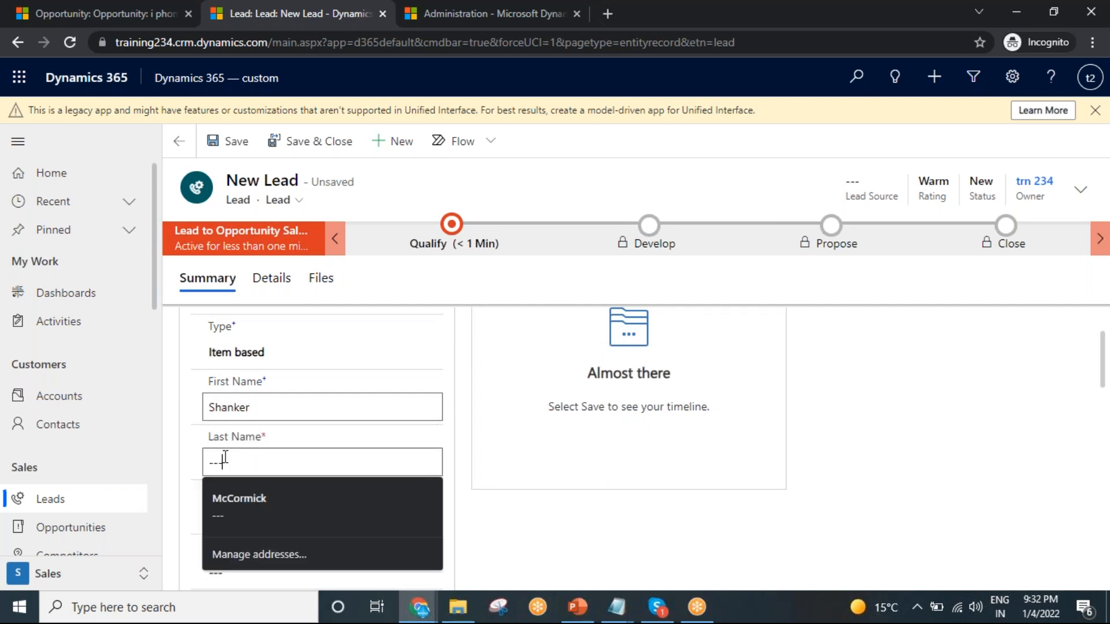
pyautogui.click(611, 542)
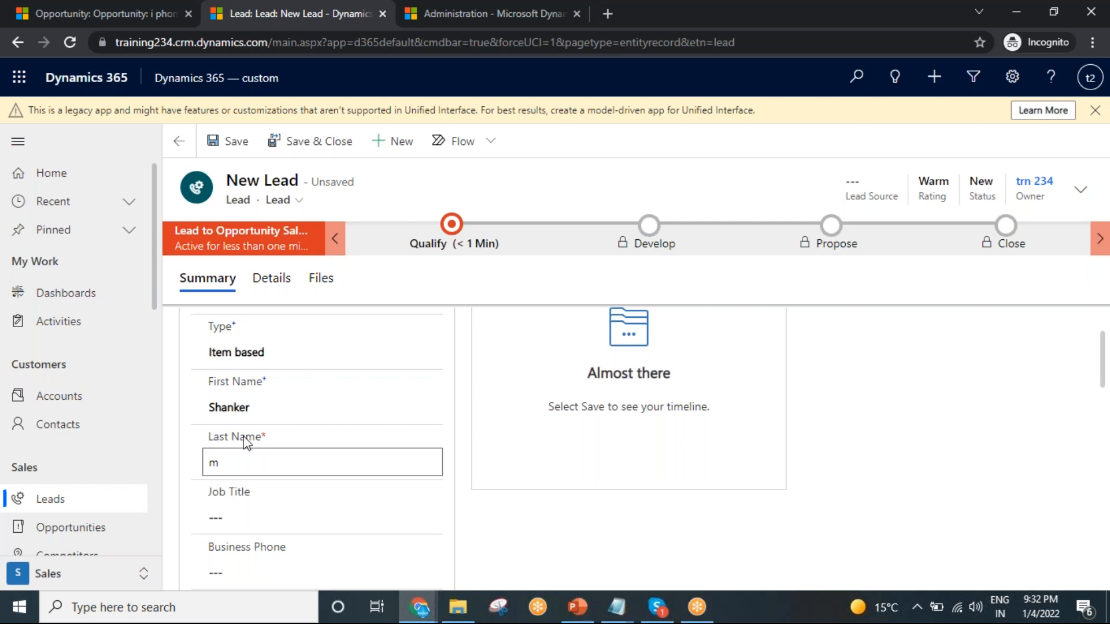
# Step: Set the ear phones lead's company to techm and save the record
pyautogui.scroll(-5, 278, 450)
pyautogui.click(301, 410)
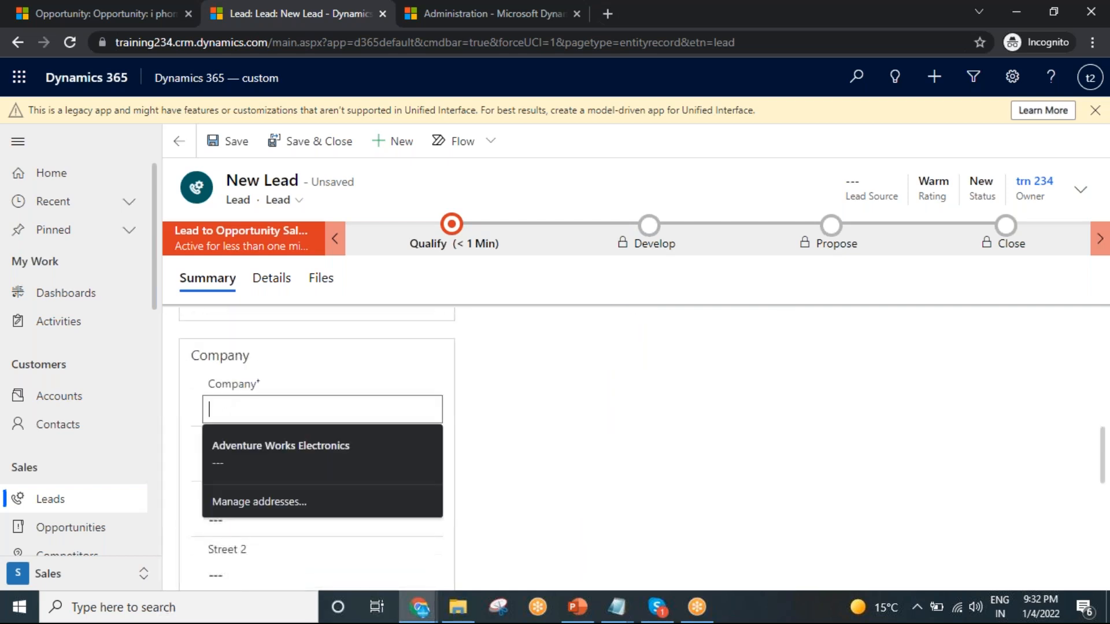
pyautogui.write('tech,,')
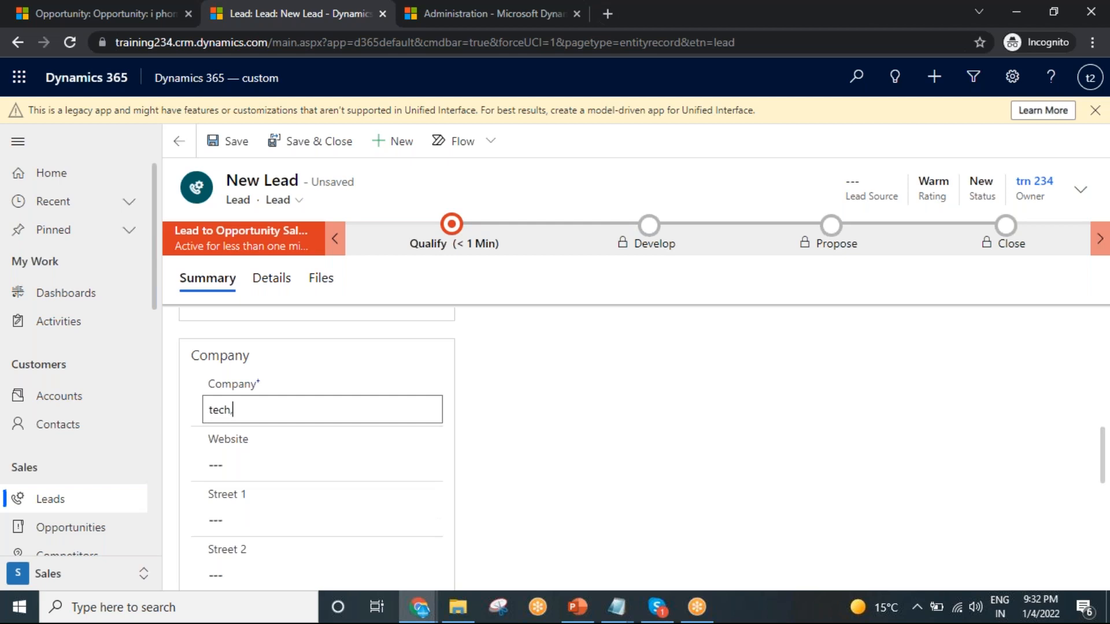
pyautogui.click(227, 141)
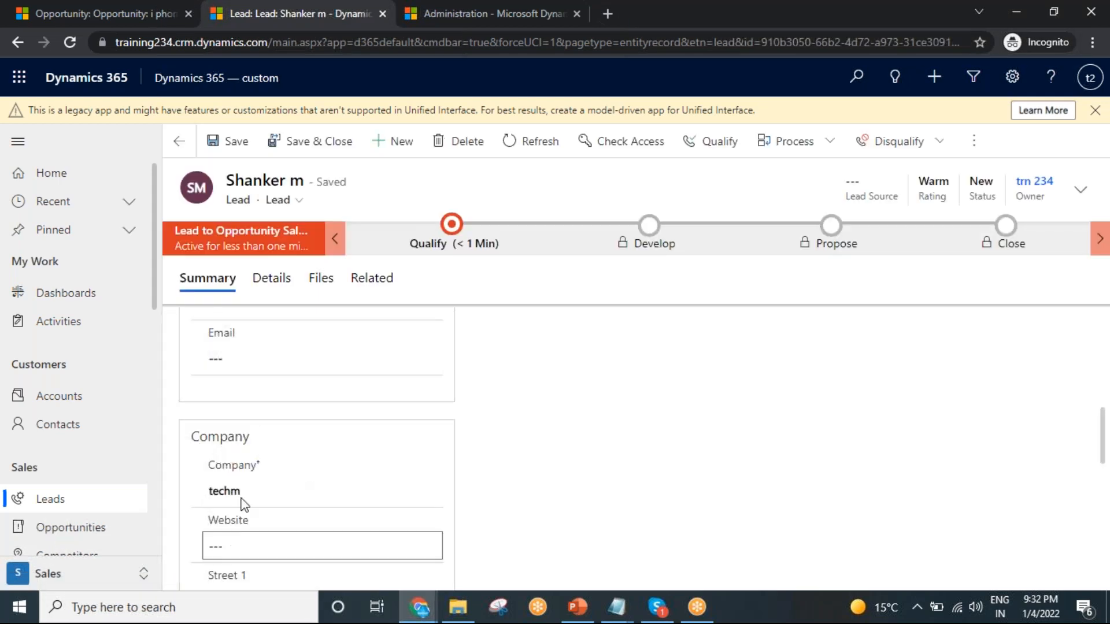
# Step: Qualify the ear phones lead after reloading its record, and open the techm account linked to the resulting opportunity
pyautogui.click(715, 141)
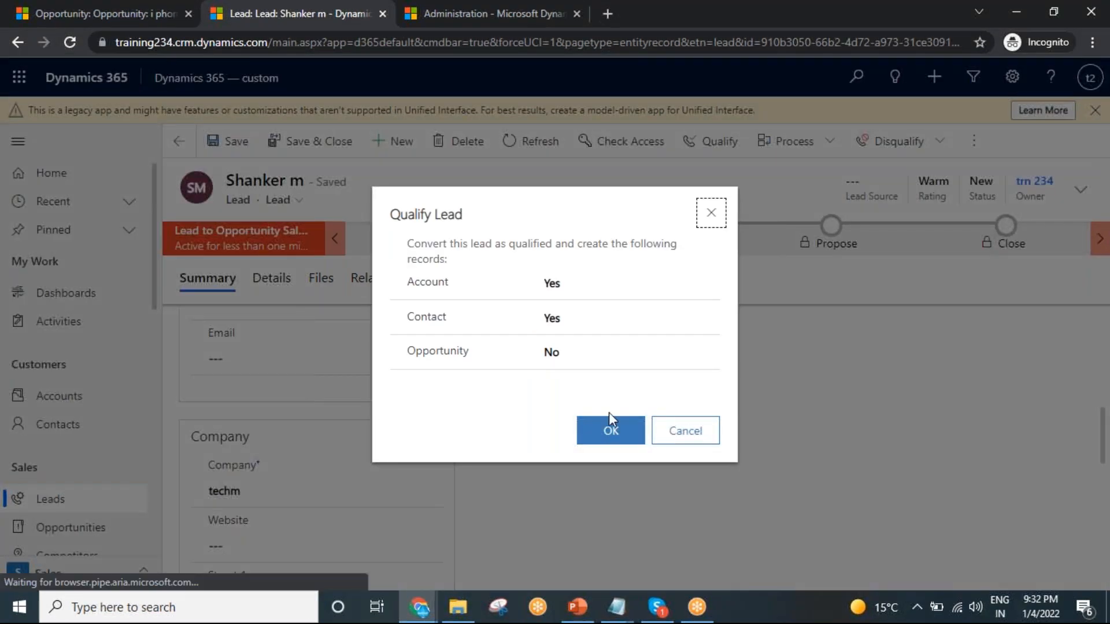
pyautogui.click(715, 215)
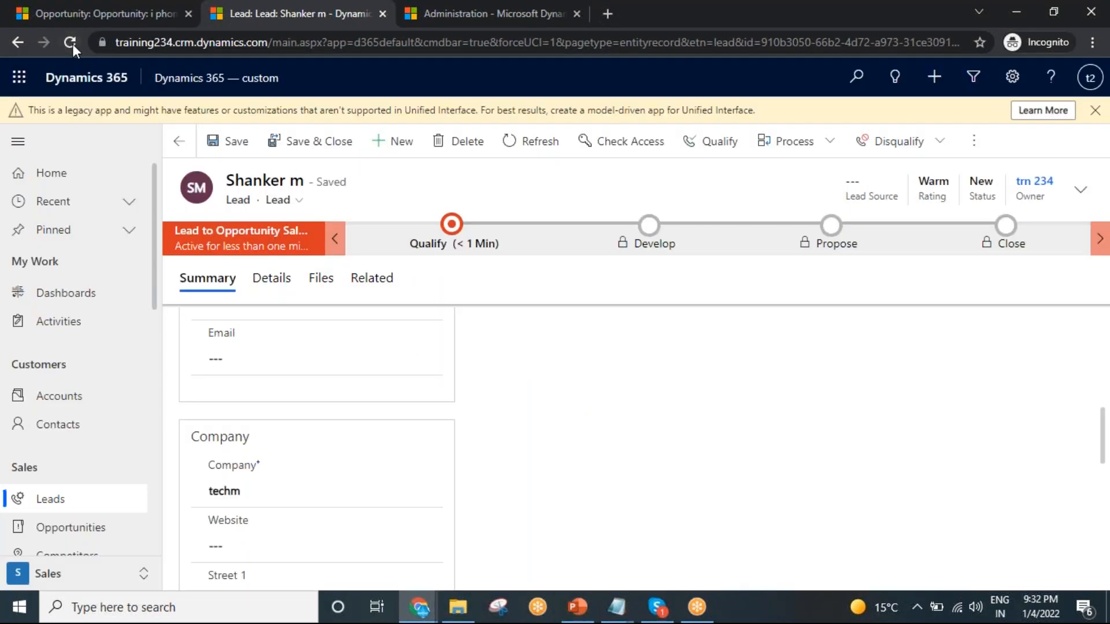
pyautogui.click(71, 45)
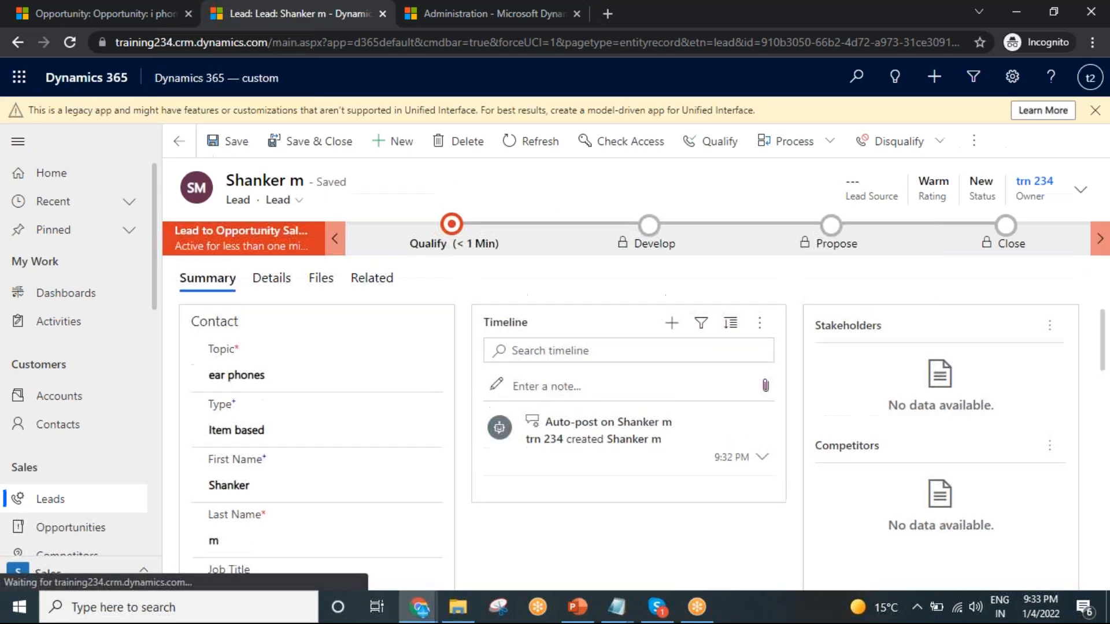
pyautogui.click(717, 145)
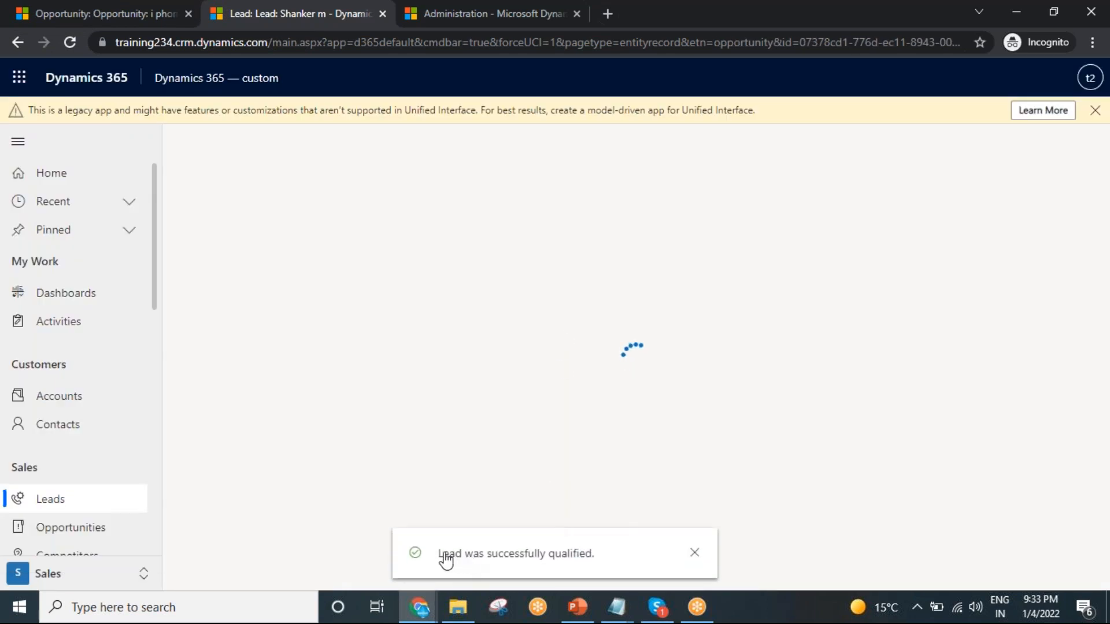
pyautogui.click(694, 553)
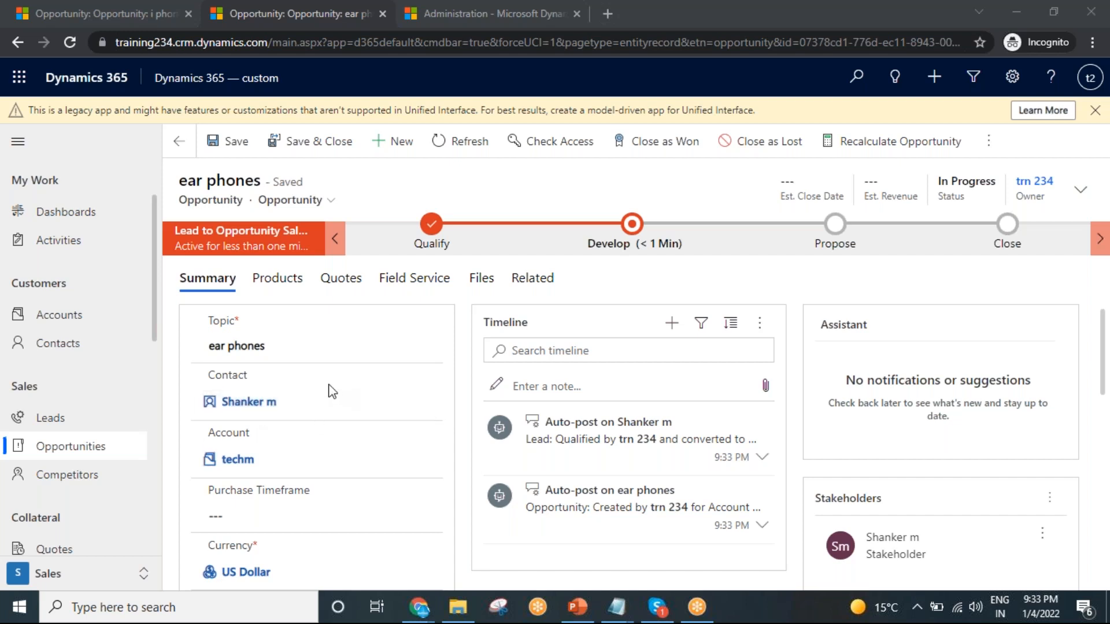
pyautogui.click(237, 463)
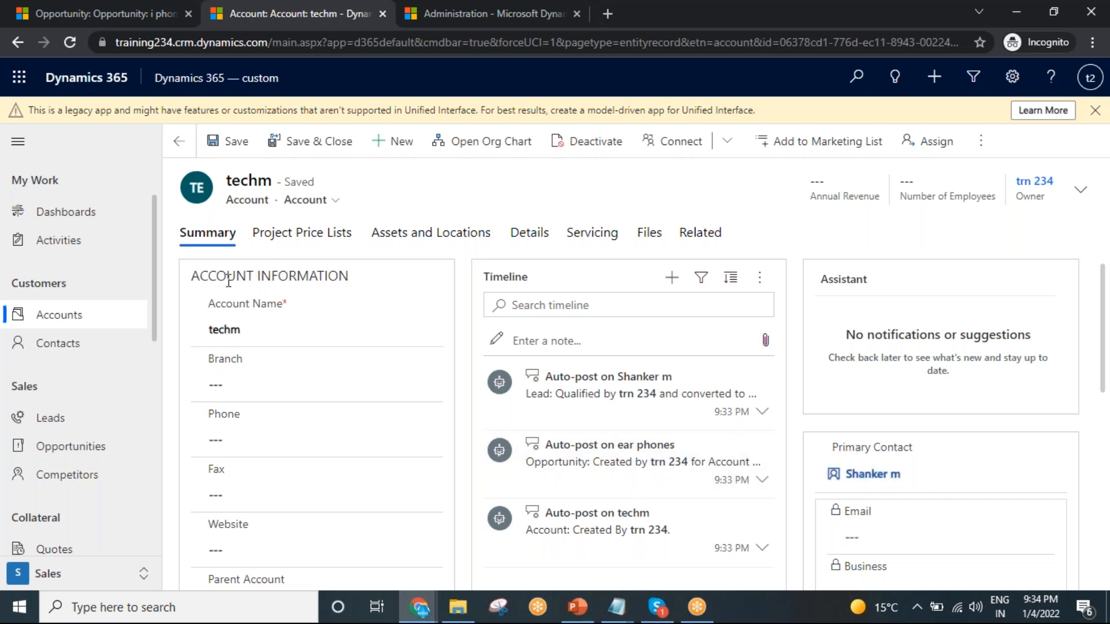
# Step: Open the primary contact of the techm account and compare it with the i phone 13 opportunity
pyautogui.click(884, 479)
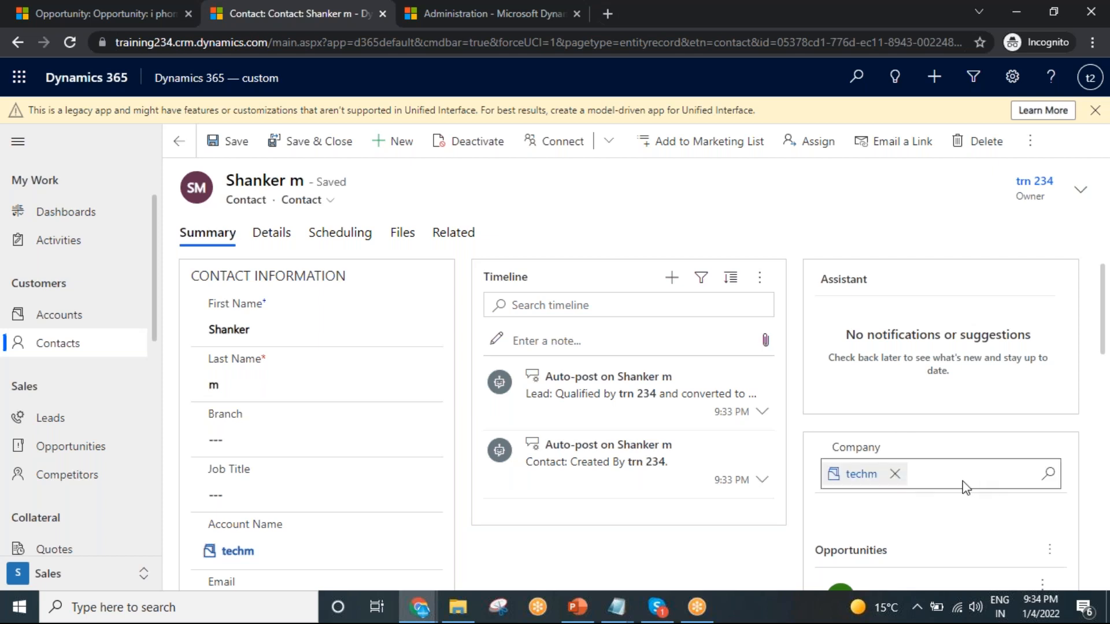
pyautogui.click(80, 12)
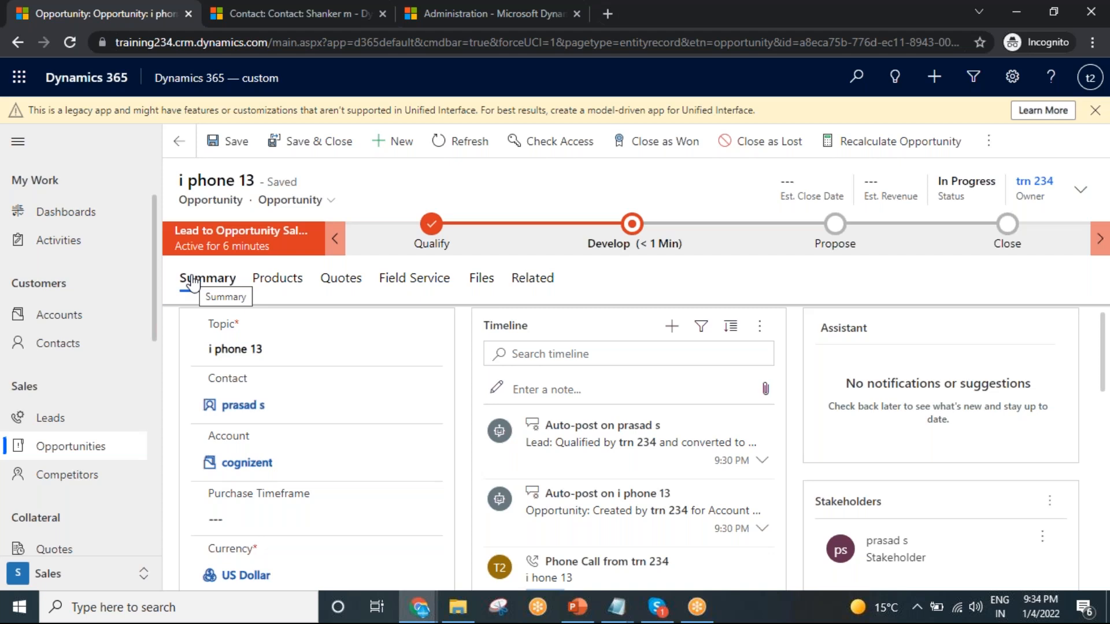
pyautogui.click(297, 13)
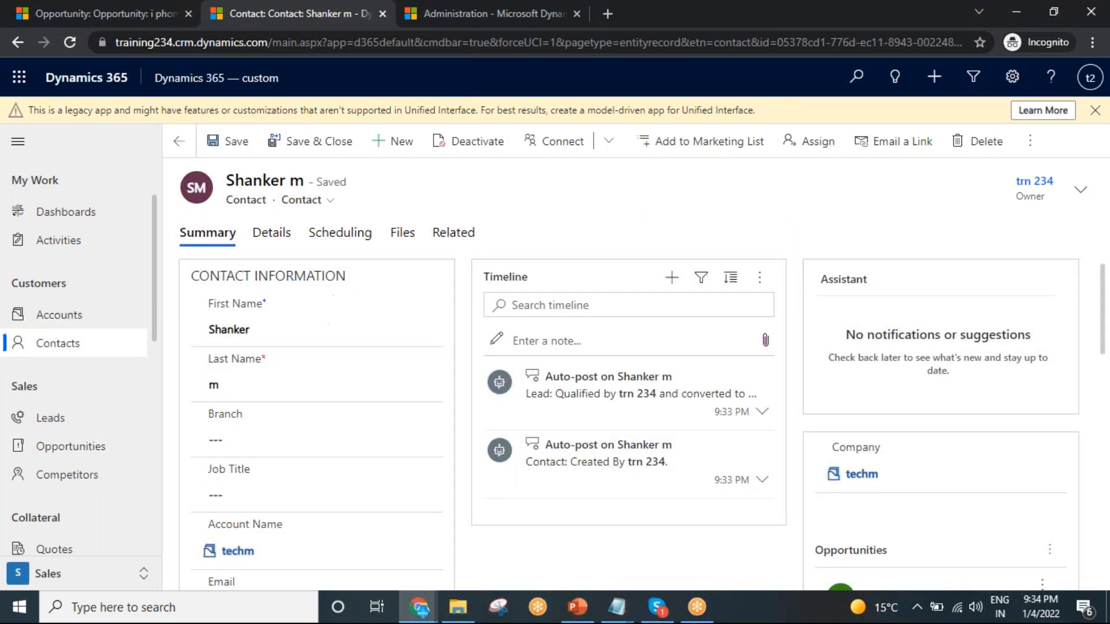
# Step: Start a new lead with the topic "i phone 14"
pyautogui.click(72, 427)
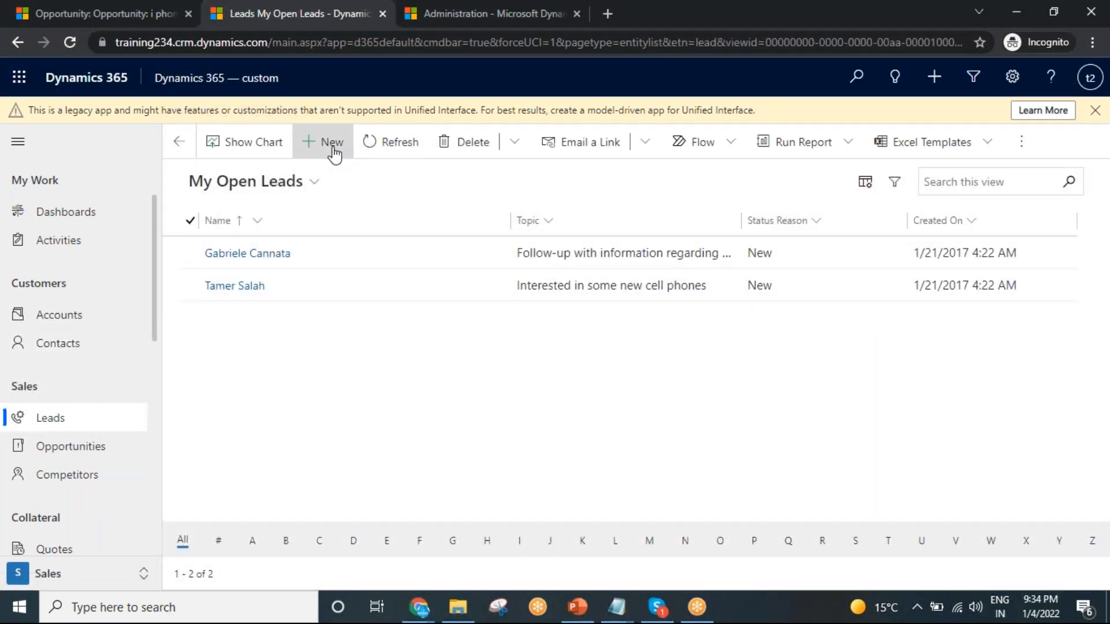
pyautogui.click(327, 142)
pyautogui.click(254, 329)
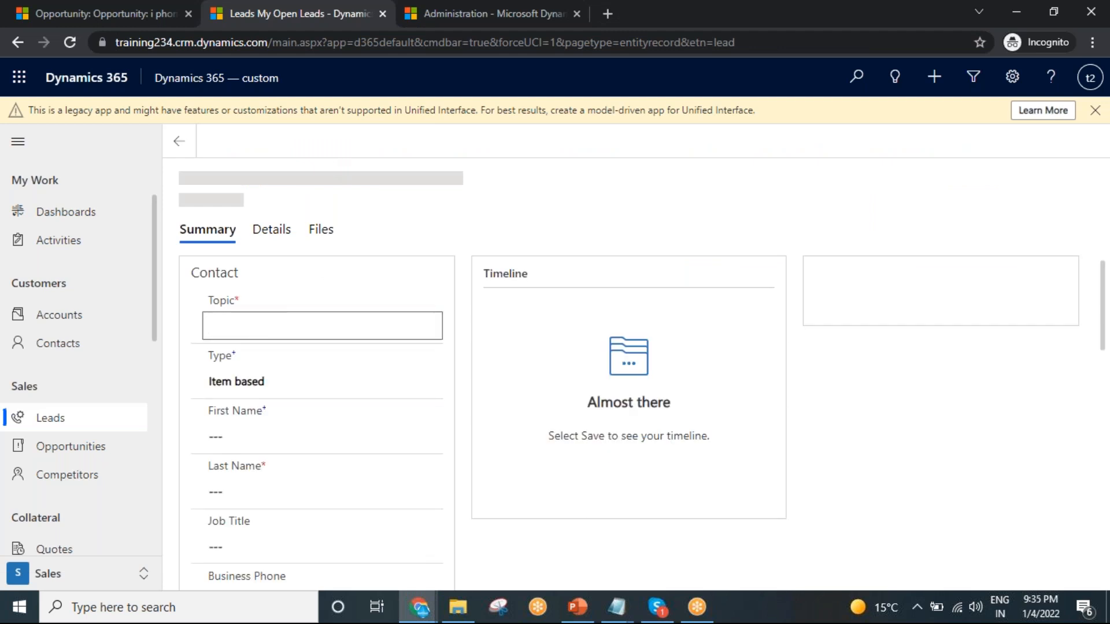
pyautogui.write('i h')
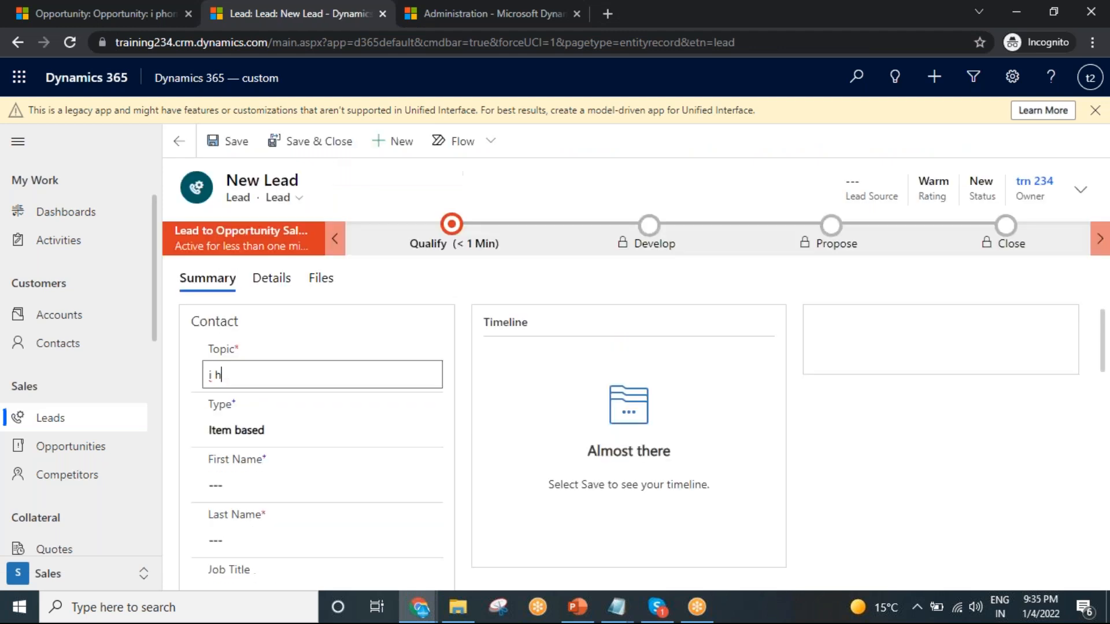
pyautogui.write('hone 14')
pyautogui.click(431, 202)
pyautogui.scroll(-2, 414, 366)
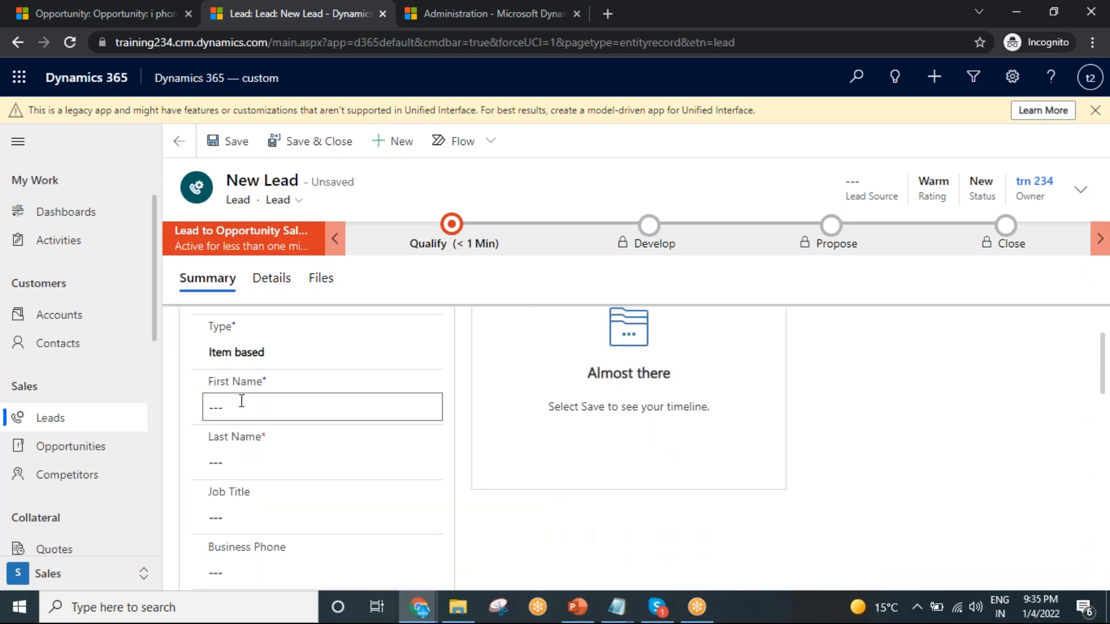
# Step: In the Qualify stage, set the new lead's existing contact to the first named record in the full contact list
pyautogui.click(454, 225)
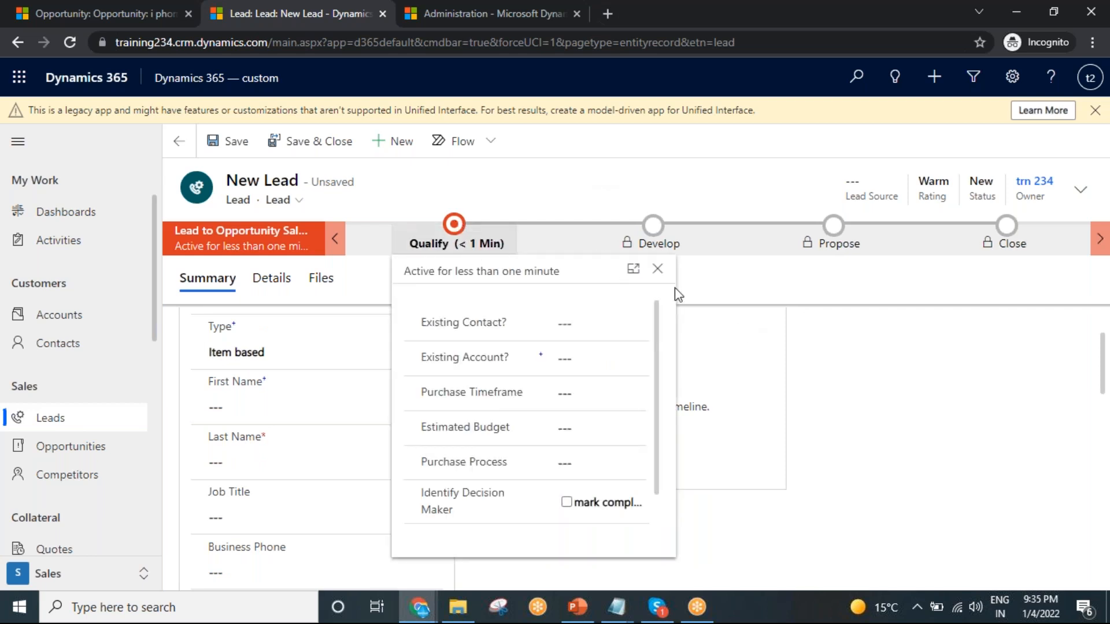
pyautogui.click(575, 324)
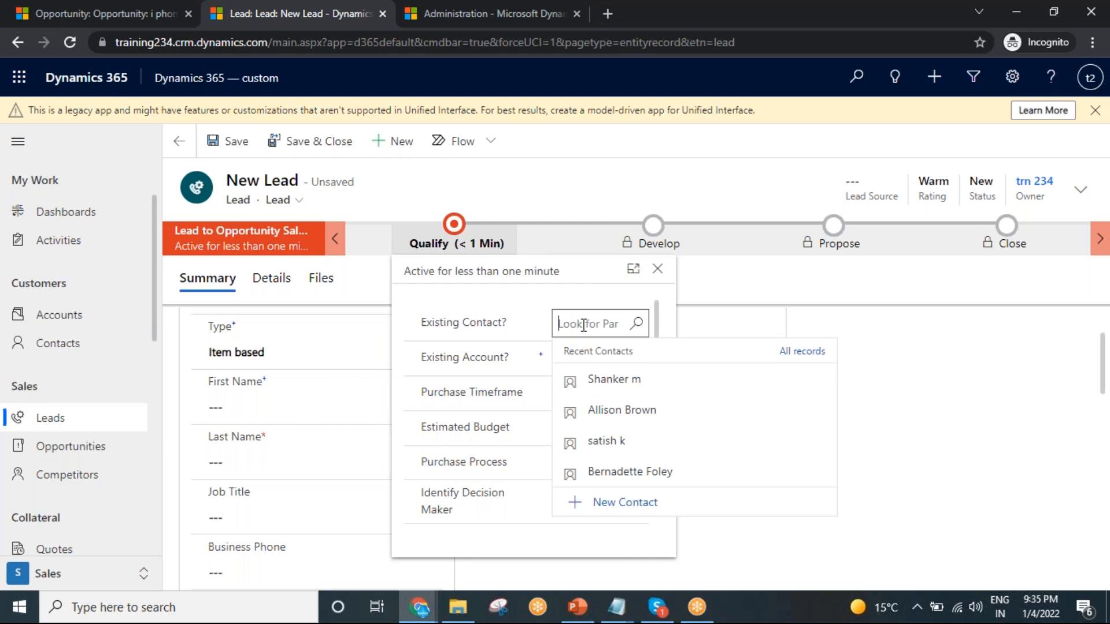
pyautogui.click(638, 326)
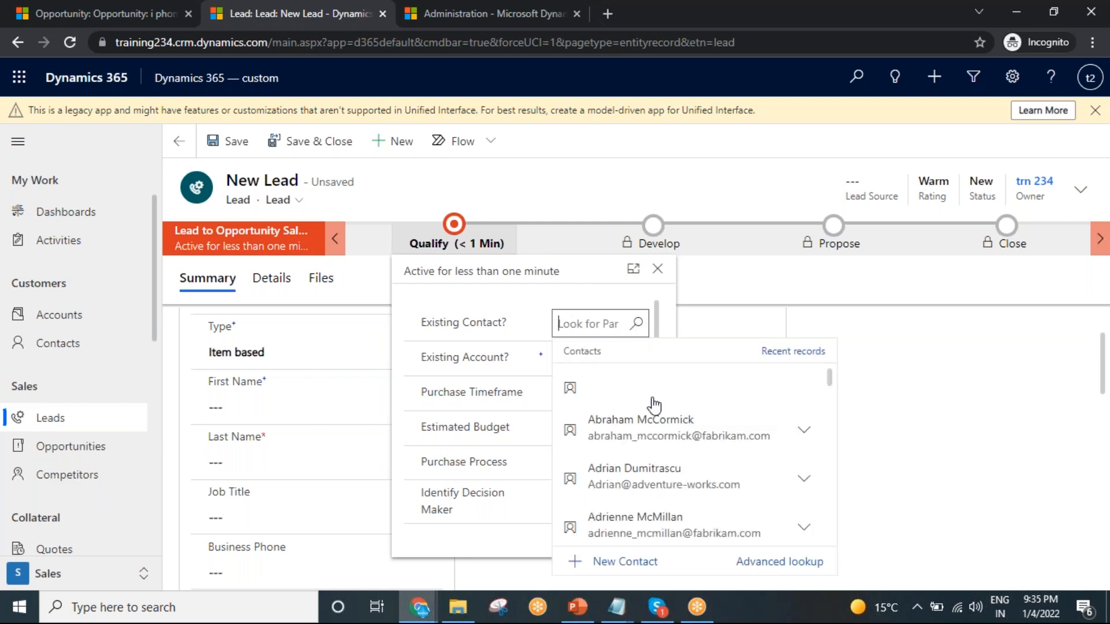
pyautogui.click(665, 428)
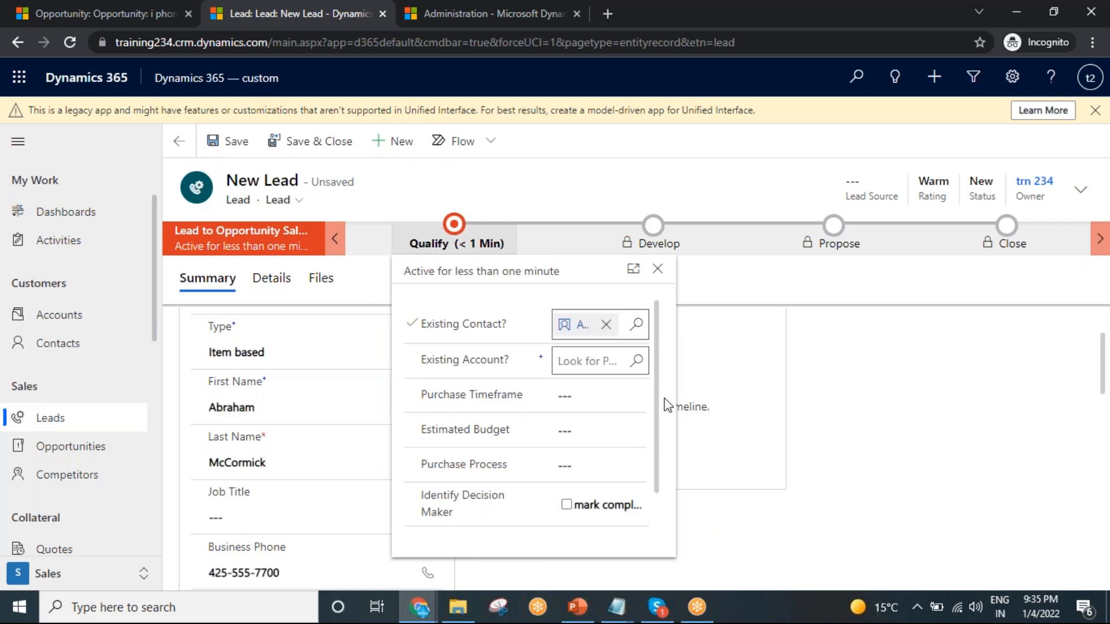
# Step: Set the lead's existing account to A Datum Corporation in the Qualify stage and close the stage details
pyautogui.click(563, 361)
pyautogui.click(638, 362)
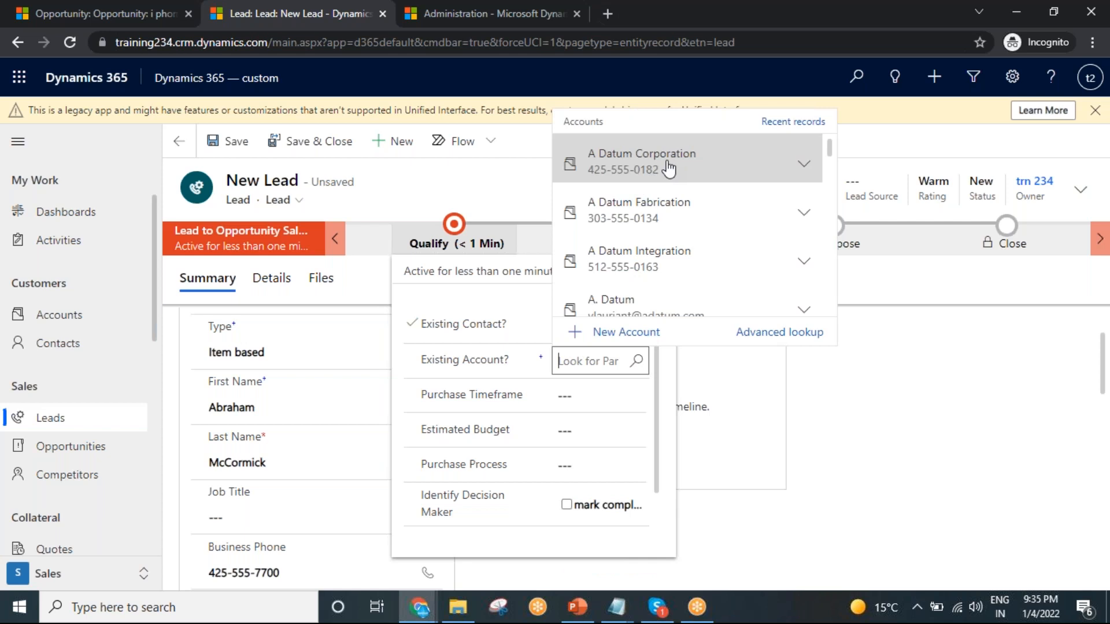
pyautogui.click(669, 169)
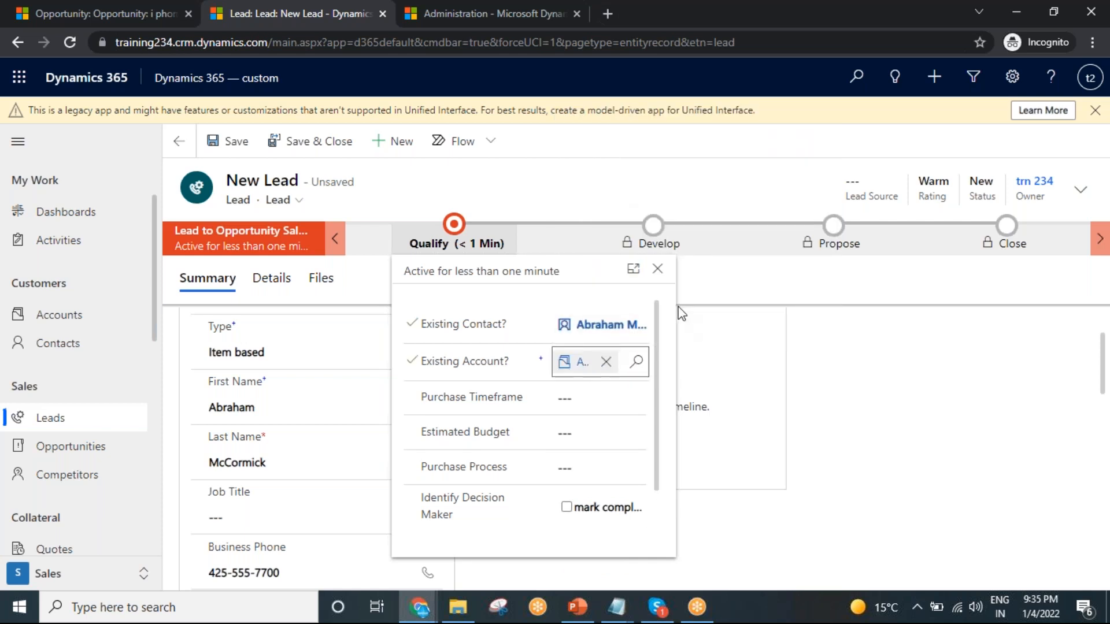
pyautogui.click(657, 269)
# Step: Check the lead's contact and company fields against the Qualify stage, and save the lead ignoring duplicate records
pyautogui.scroll(-4, 377, 439)
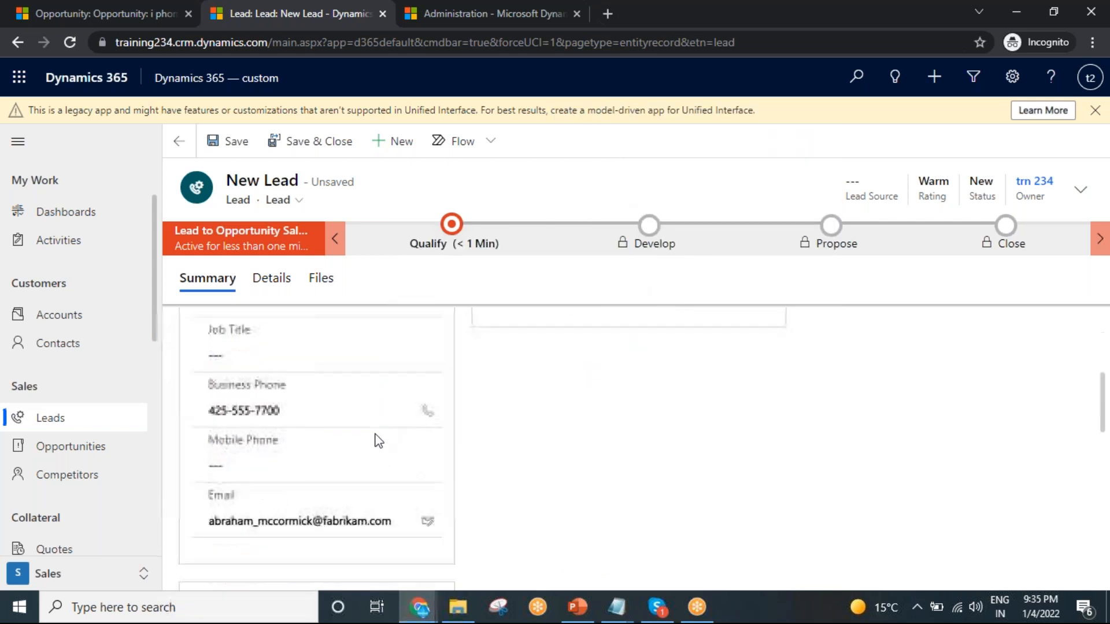
pyautogui.scroll(5, 283, 421)
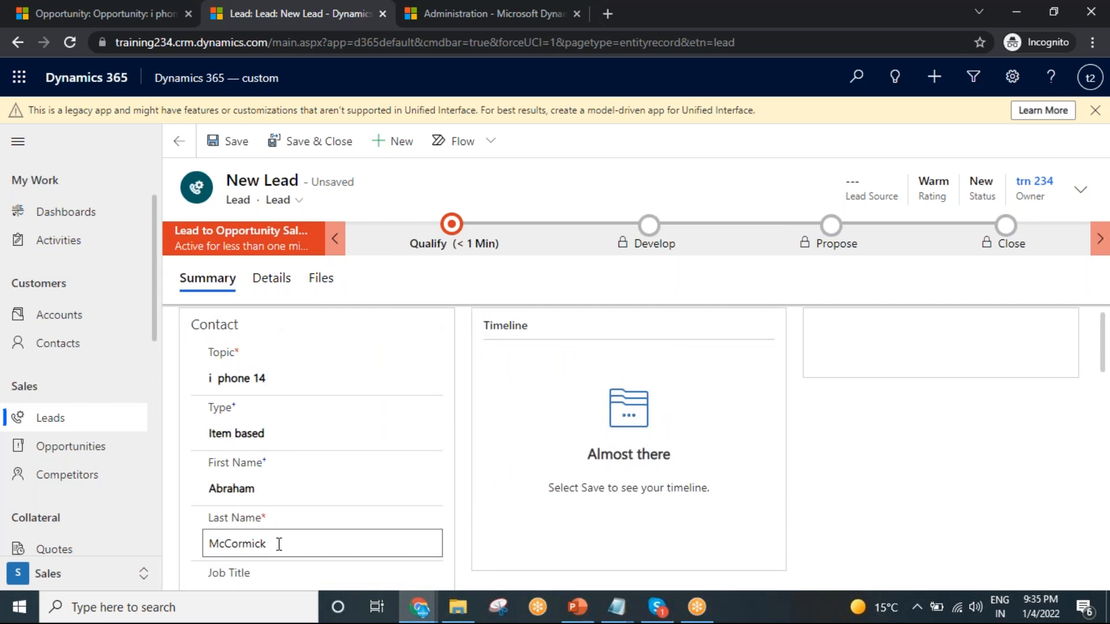
pyautogui.scroll(-7, 279, 543)
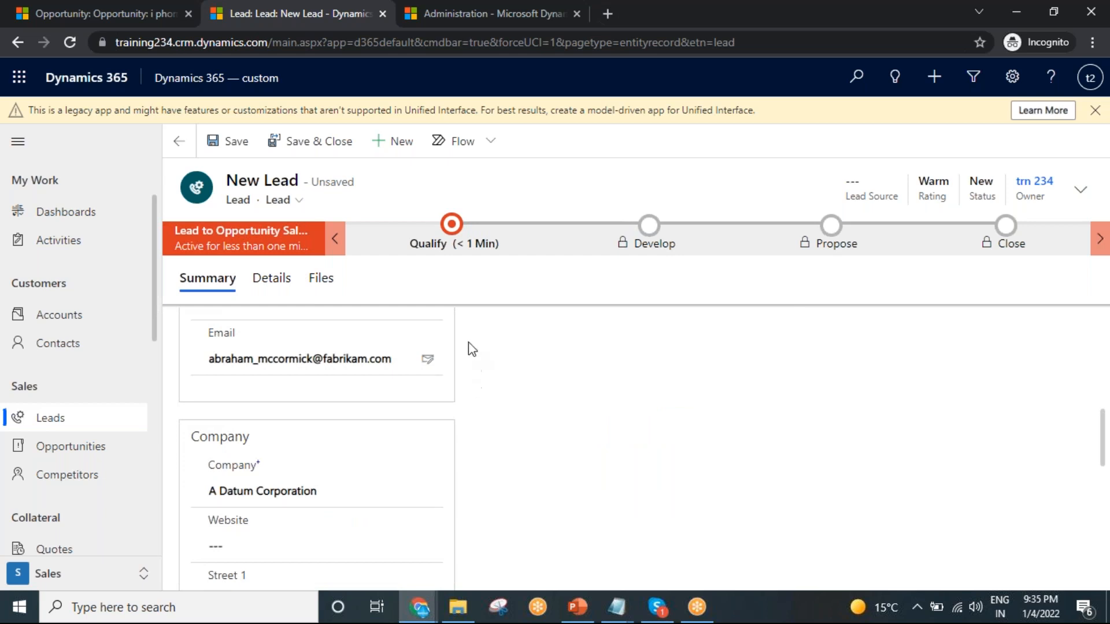
pyautogui.click(453, 232)
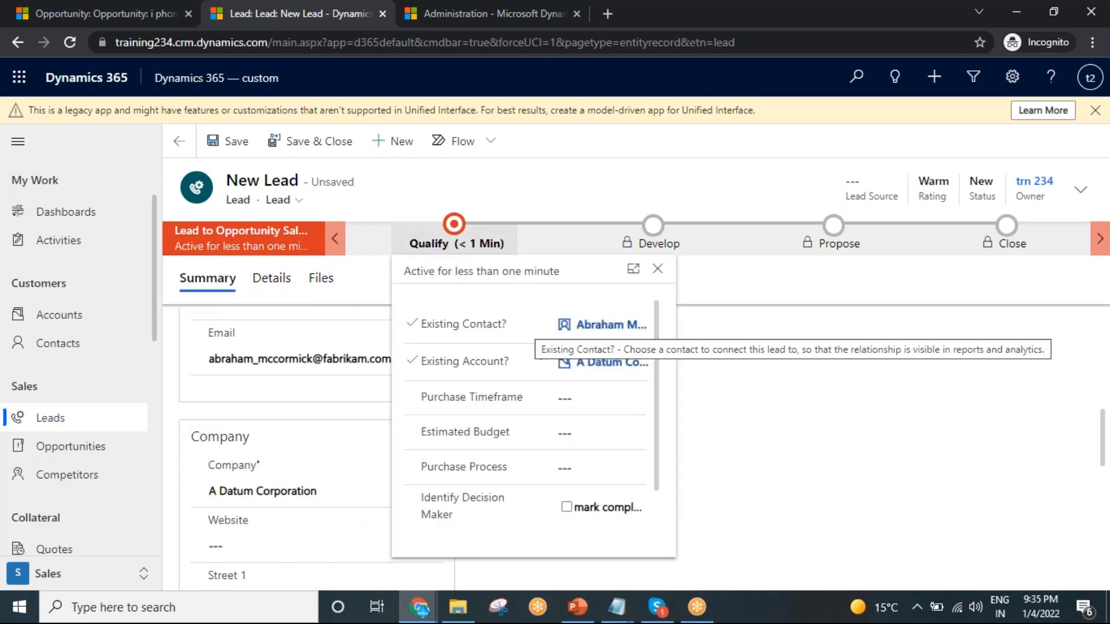
pyautogui.click(772, 408)
pyautogui.click(207, 499)
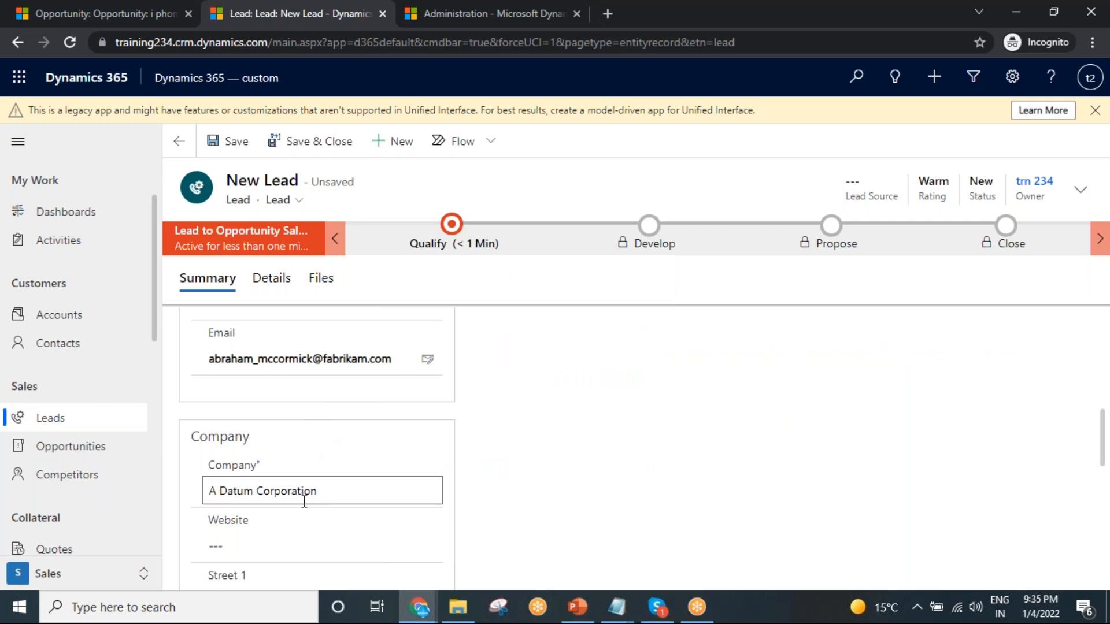
pyautogui.click(230, 141)
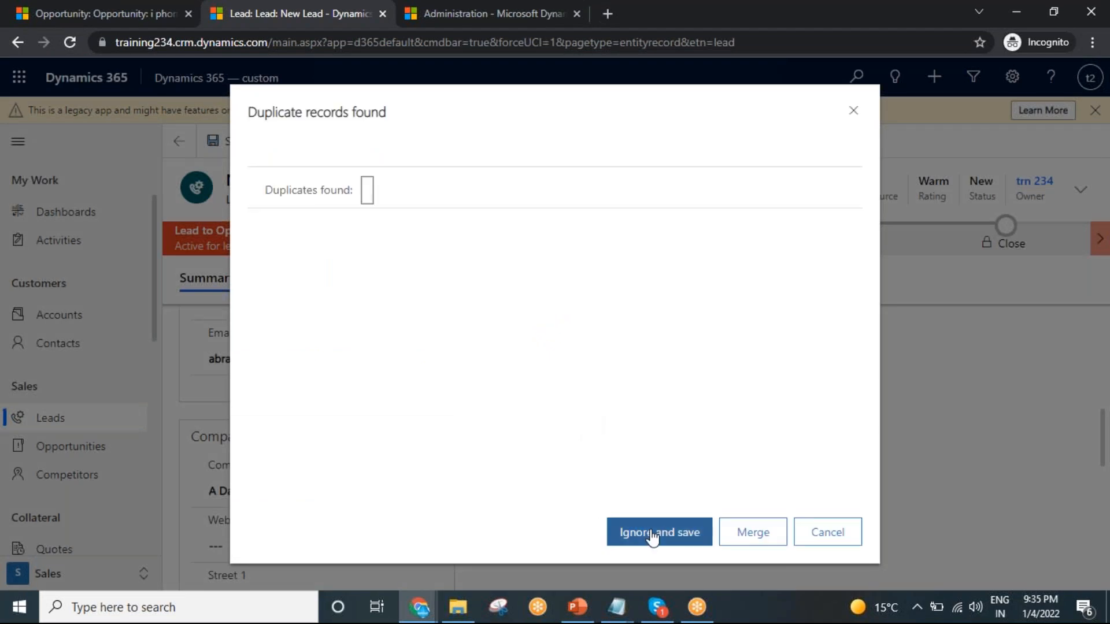
pyautogui.click(652, 533)
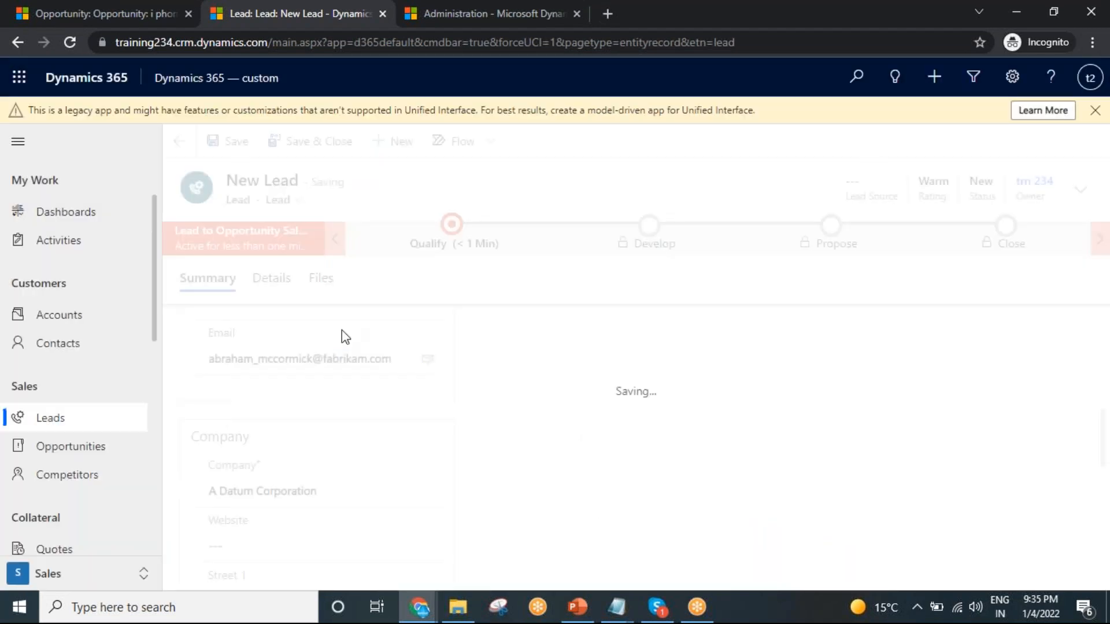
# Step: Recheck the Qualify stage's existing contact and account, and qualify the i phone 14 lead without linking it to matched records
pyautogui.scroll(2, 263, 486)
pyautogui.scroll(5, 264, 484)
pyautogui.click(454, 231)
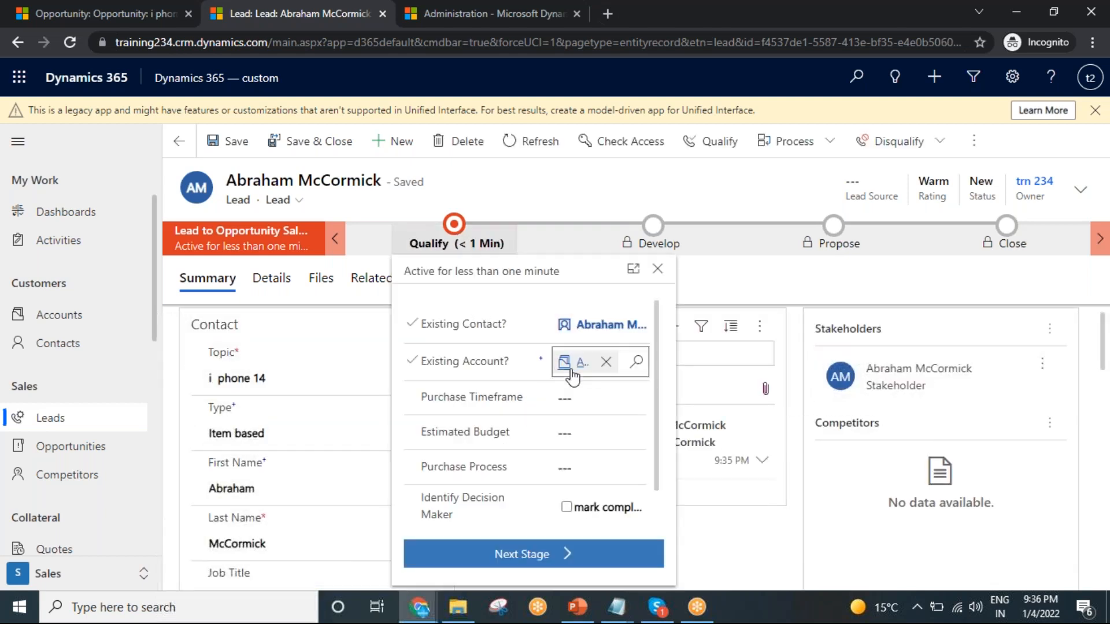
pyautogui.click(549, 188)
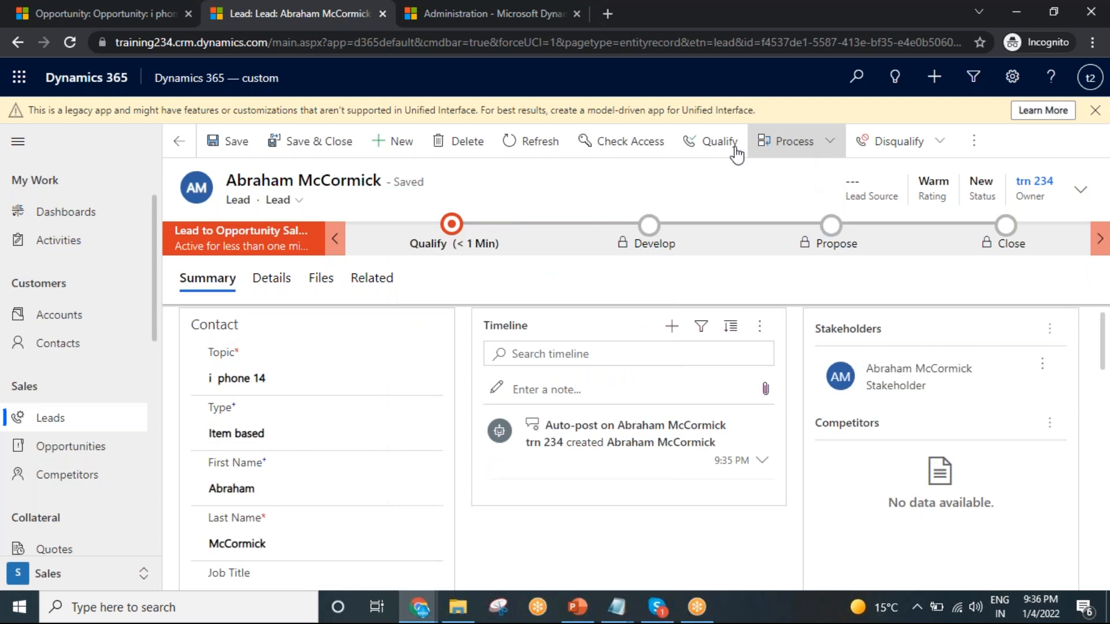
pyautogui.click(720, 146)
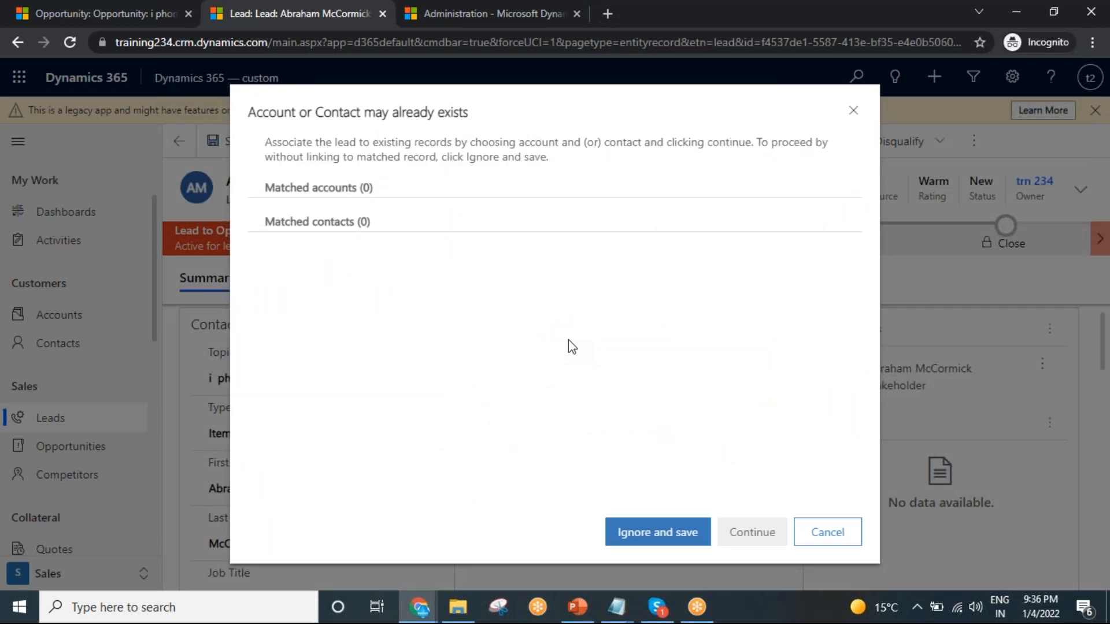
pyautogui.press('Return')
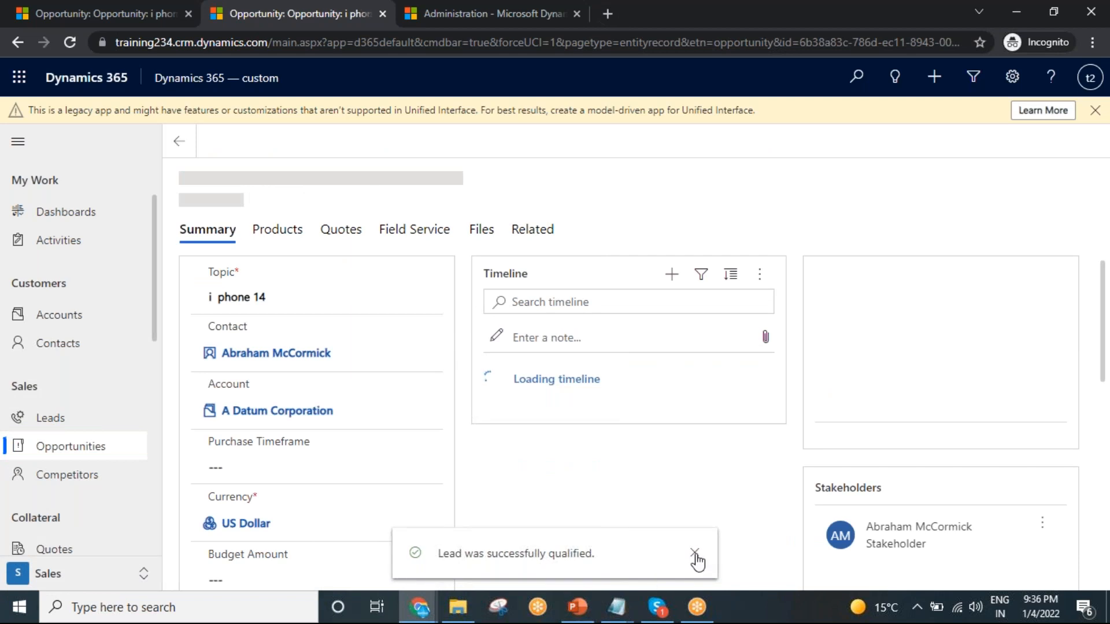
pyautogui.click(695, 554)
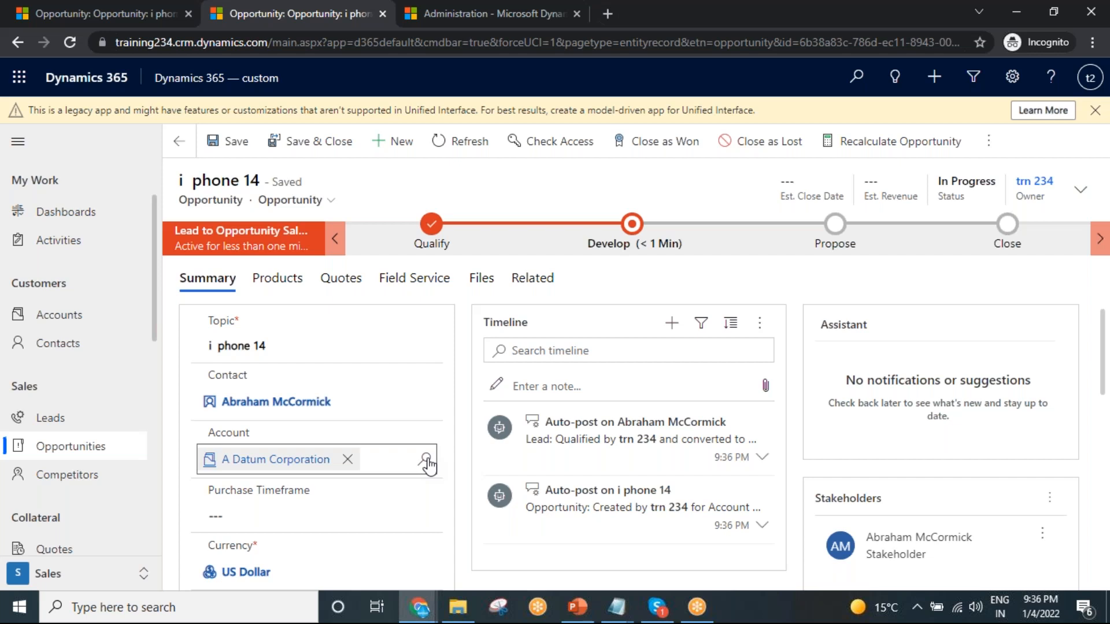
# Step: Open the Sales section of System Settings in Administration and find the Qualify lead experience option
pyautogui.click(1012, 76)
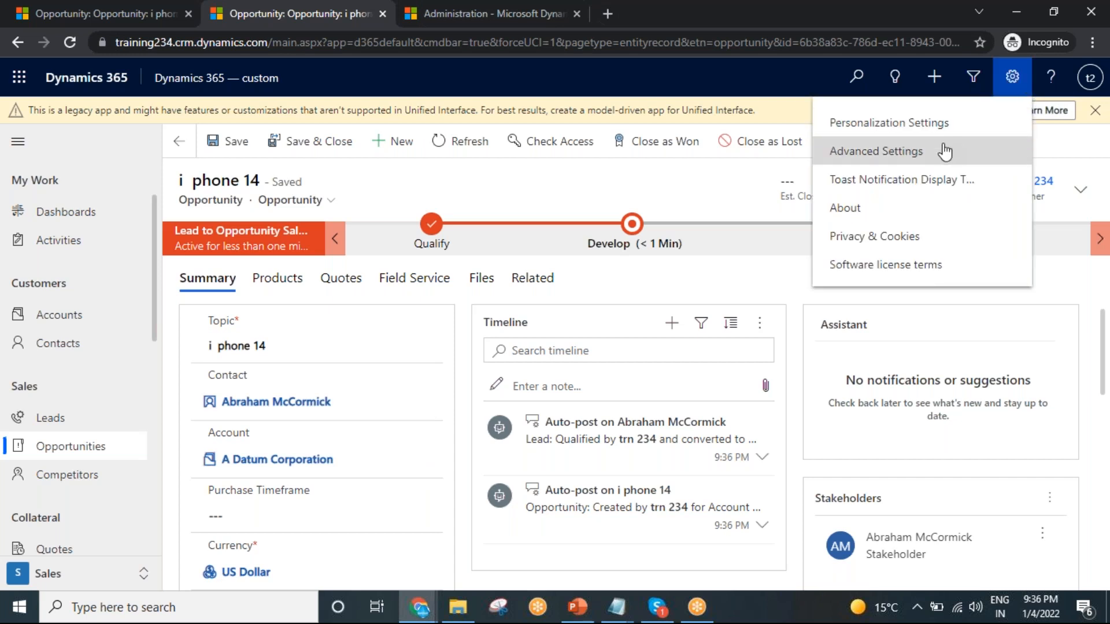
pyautogui.click(459, 12)
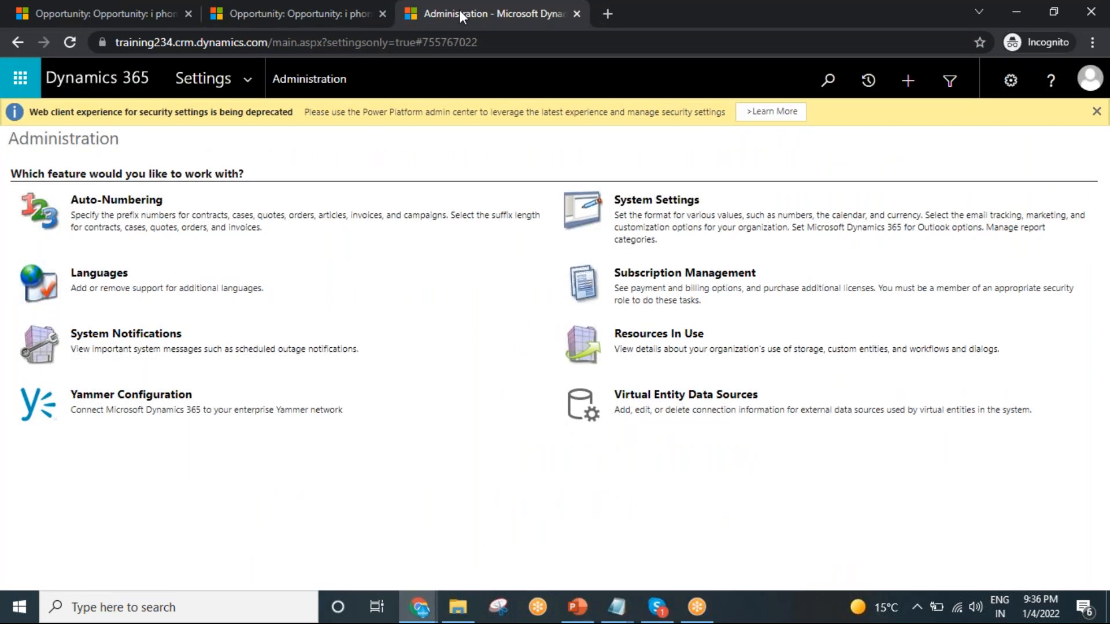
pyautogui.click(246, 83)
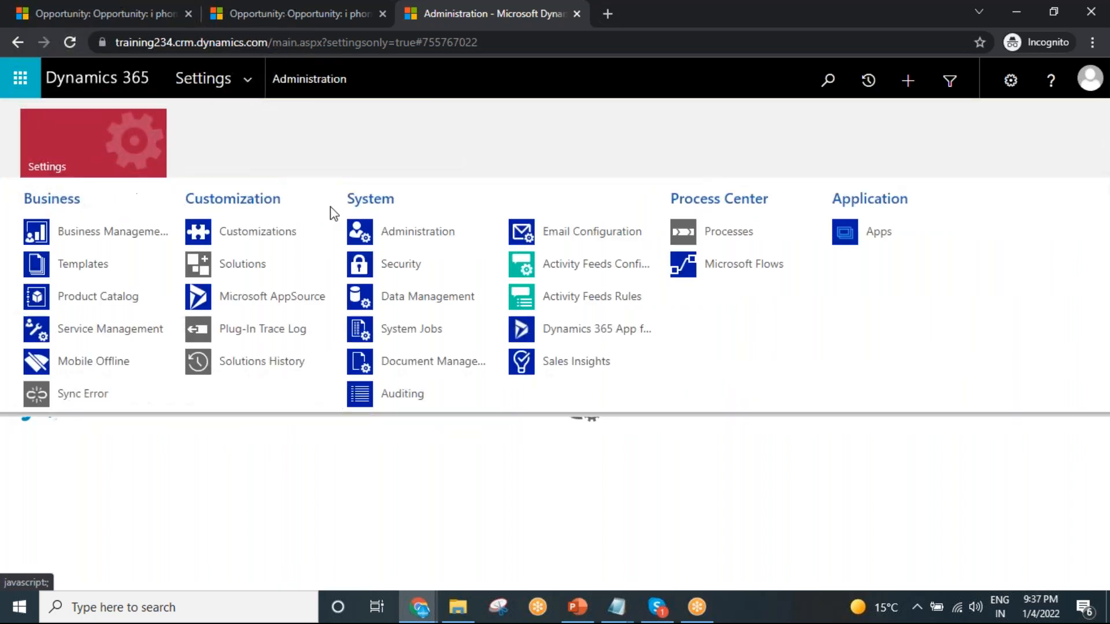
pyautogui.click(414, 234)
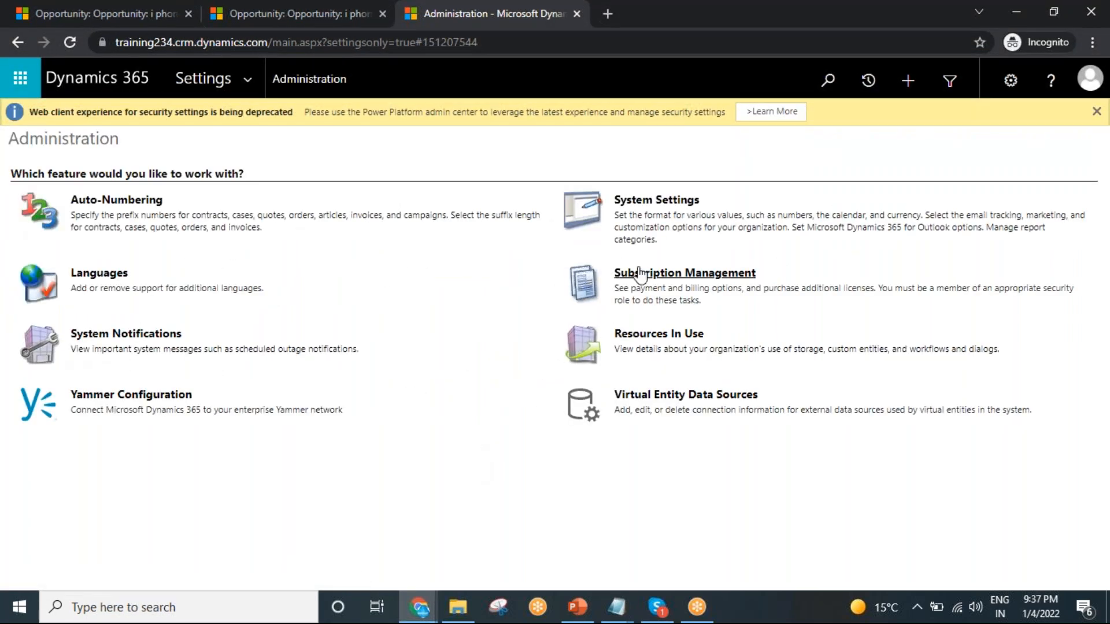
pyautogui.click(648, 214)
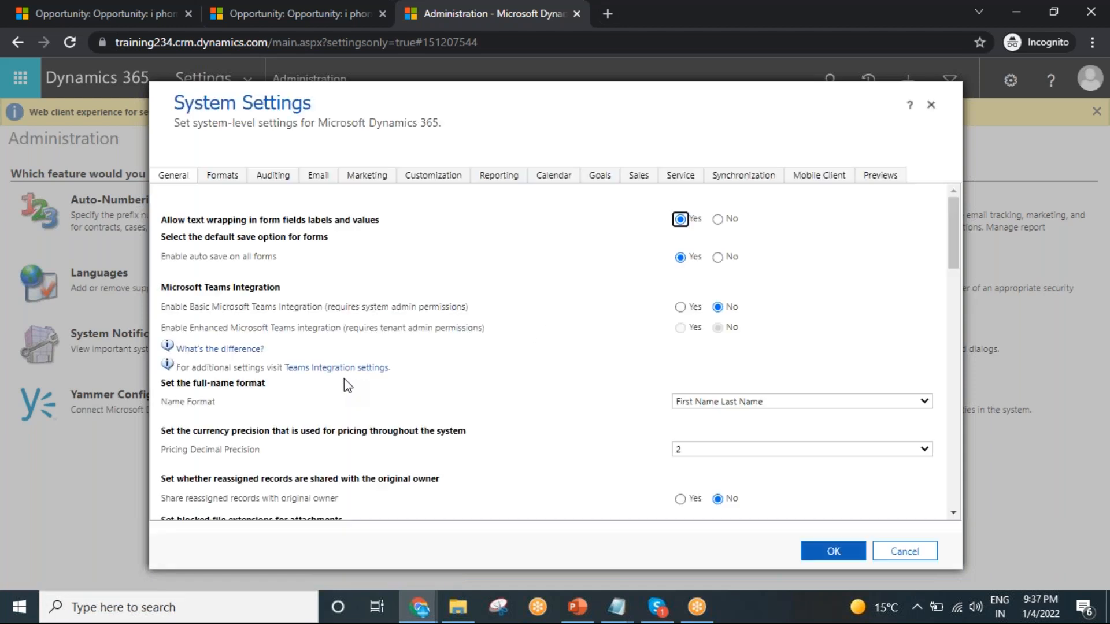
pyautogui.click(636, 183)
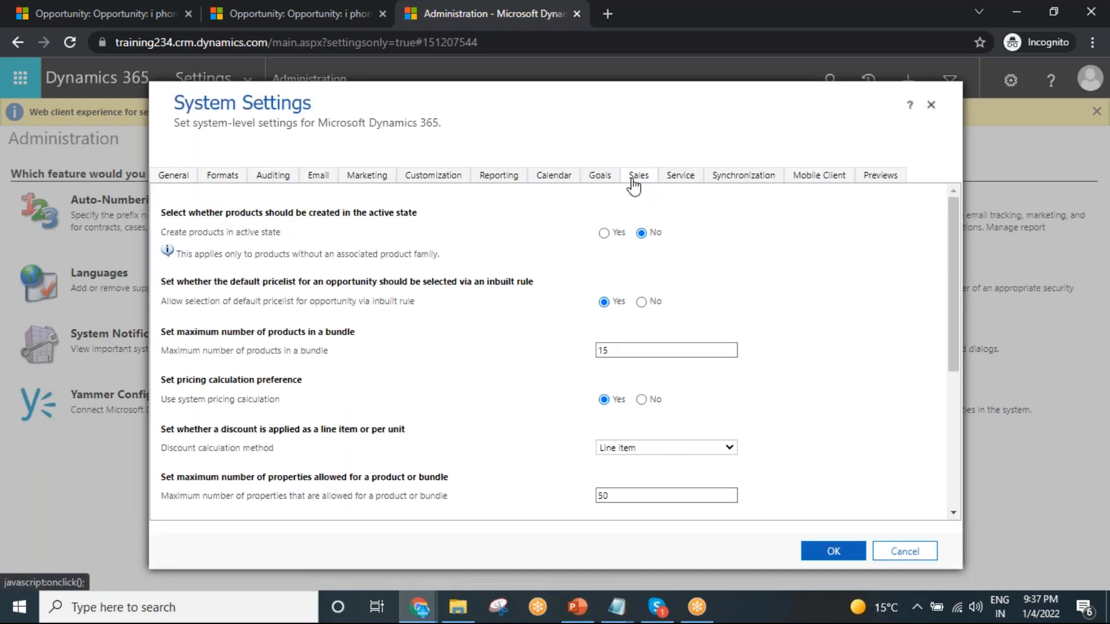
pyautogui.scroll(-5, 502, 446)
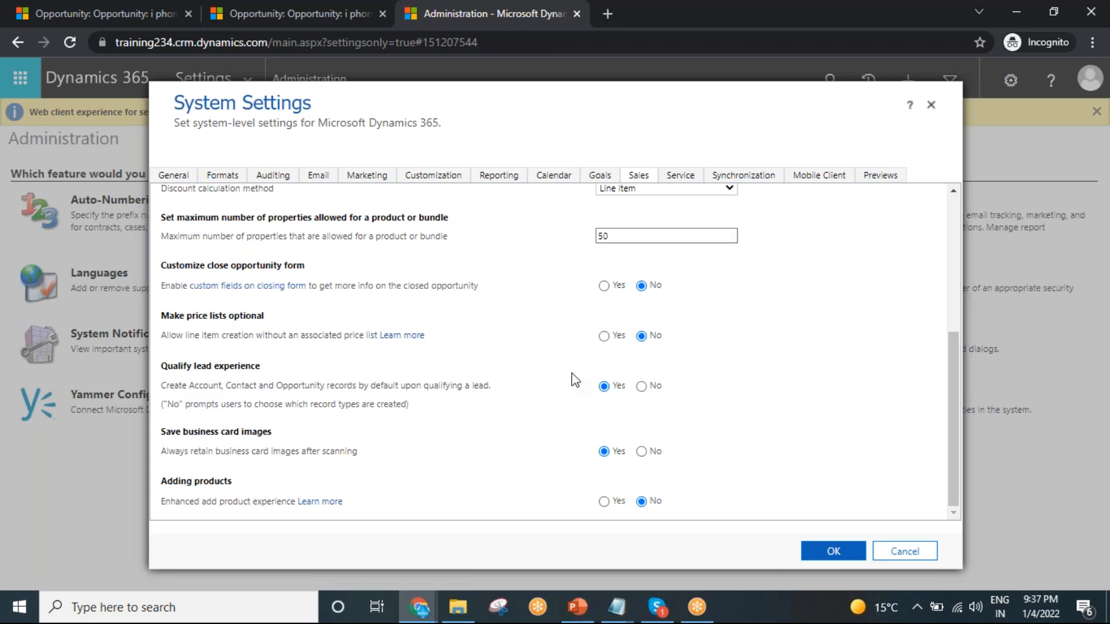
# Step: Set the Qualify lead experience option for creating account, contact and opportunity records by default to No, and save the system settings
pyautogui.click(642, 386)
pyautogui.click(603, 386)
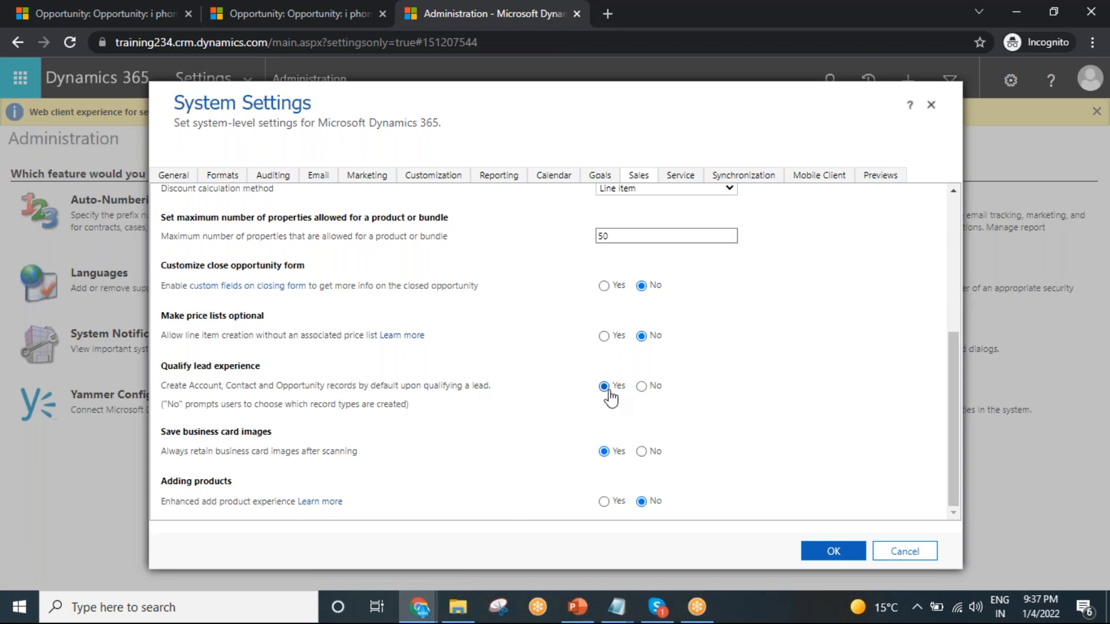
pyautogui.click(641, 386)
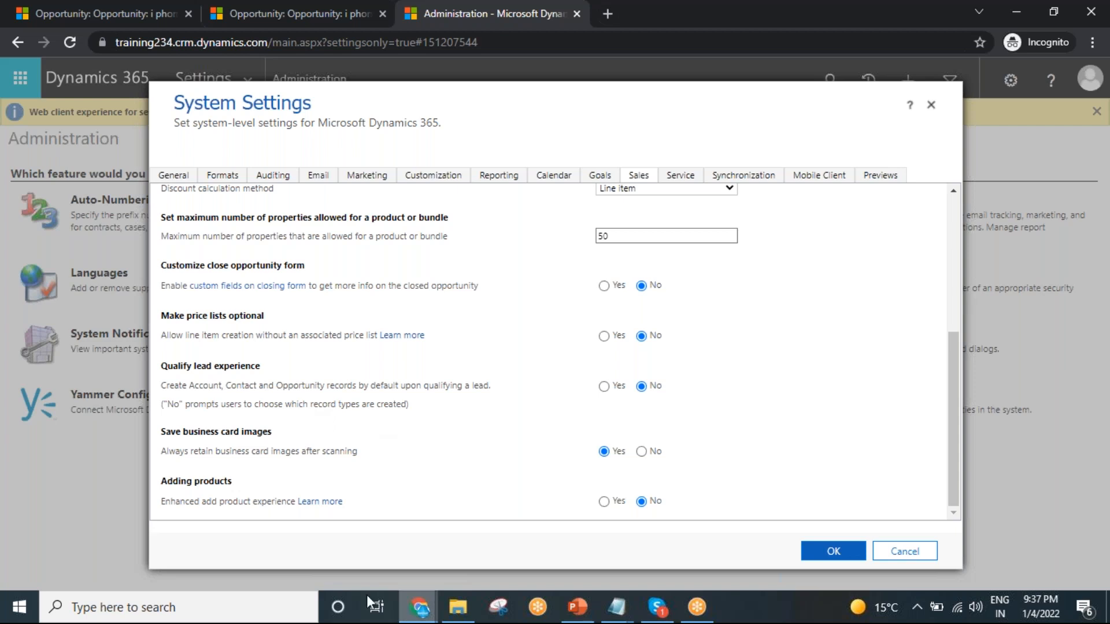
pyautogui.click(848, 559)
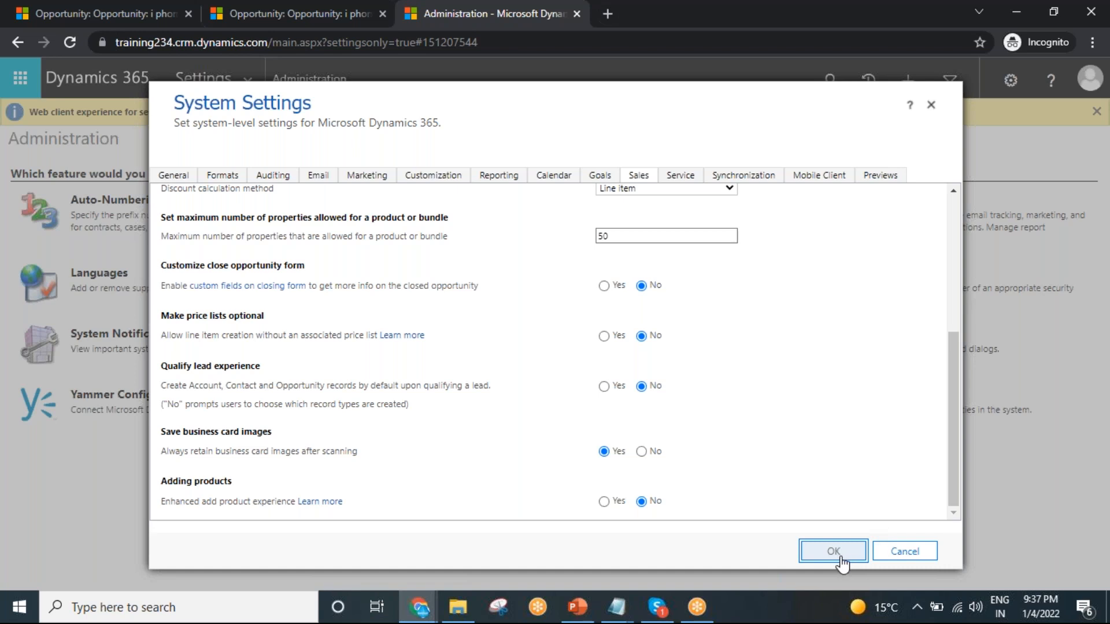
# Step: Return to the i phone 14 opportunity and reload the page so the changed system settings apply
pyautogui.click(134, 10)
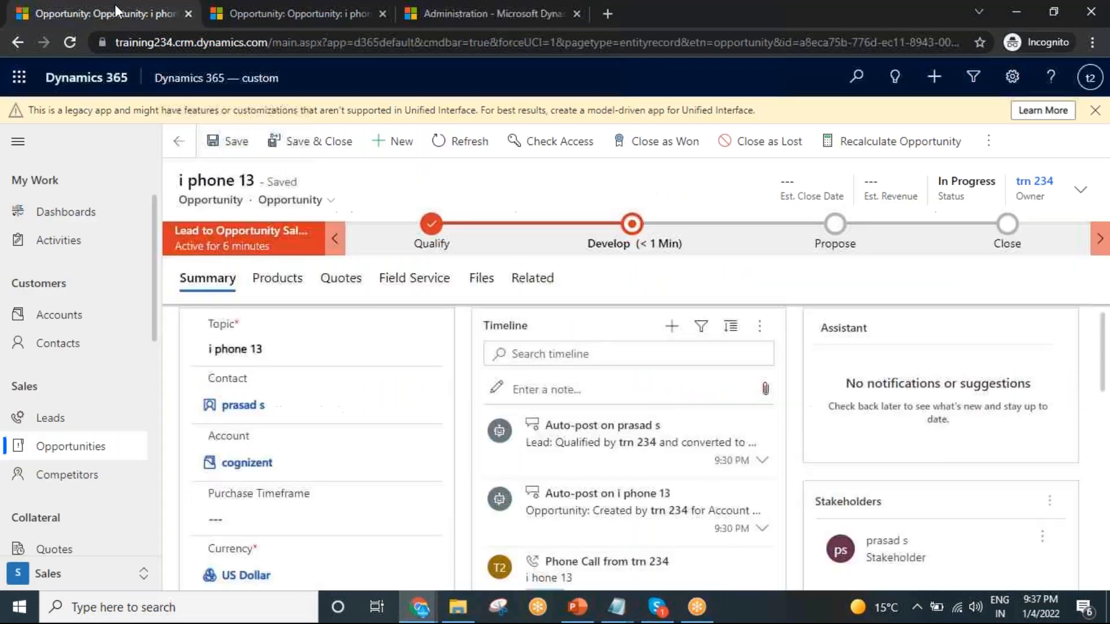
pyautogui.click(279, 2)
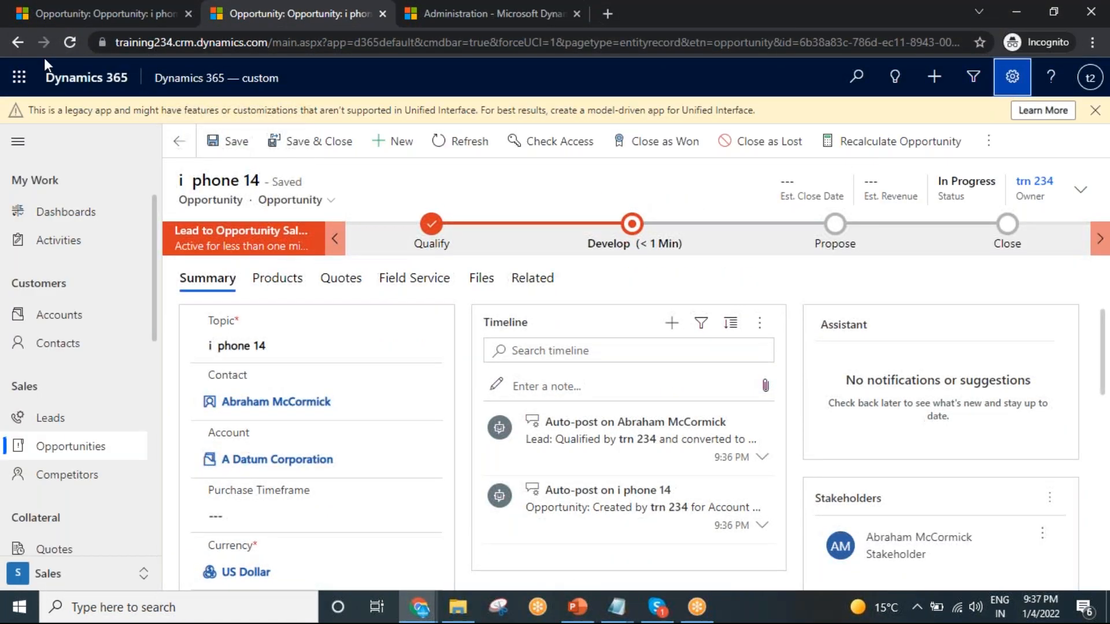
pyautogui.click(69, 42)
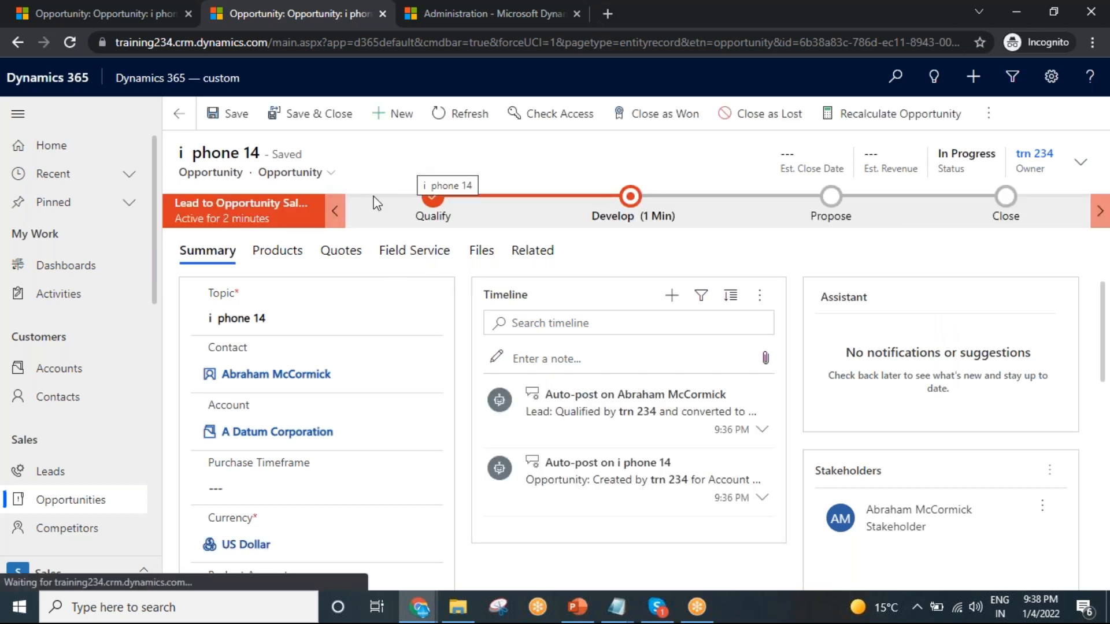
pyautogui.click(396, 141)
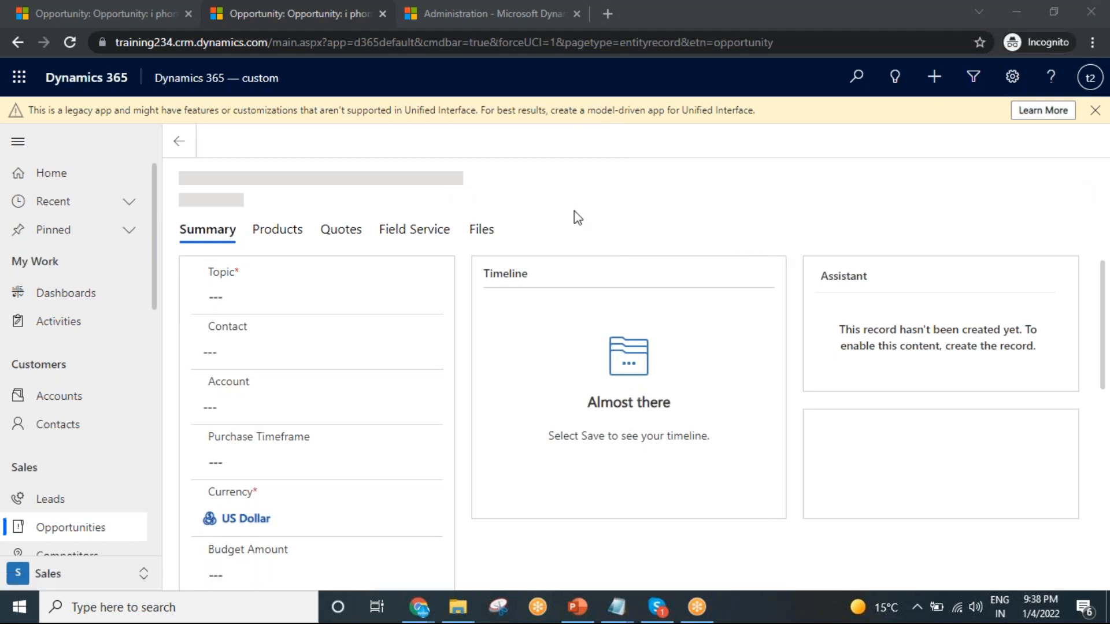
pyautogui.click(247, 349)
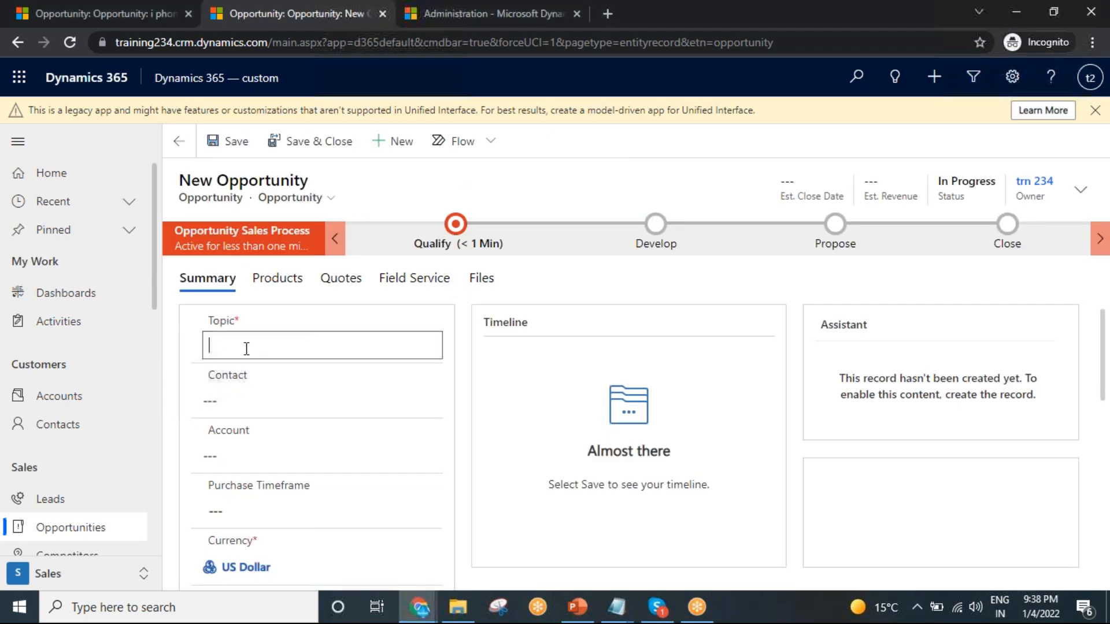
pyautogui.write('samsung s1')
pyautogui.click(254, 461)
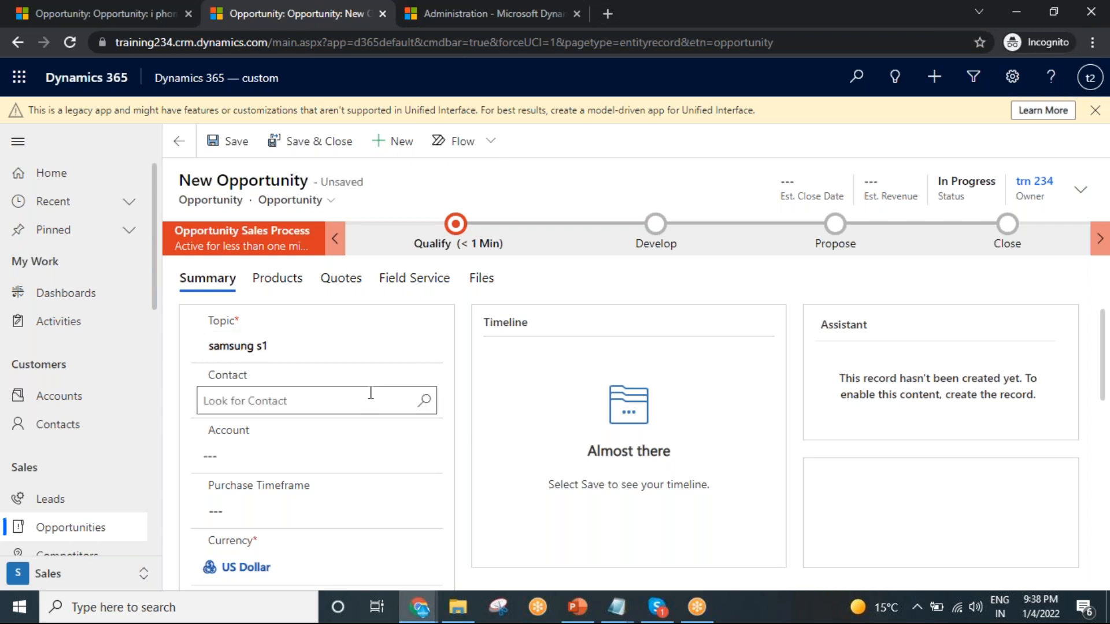
# Step: Discard the unsaved opportunity and start a new lead with topic Samsung s1, filling in the contact's first and last name
pyautogui.click(62, 500)
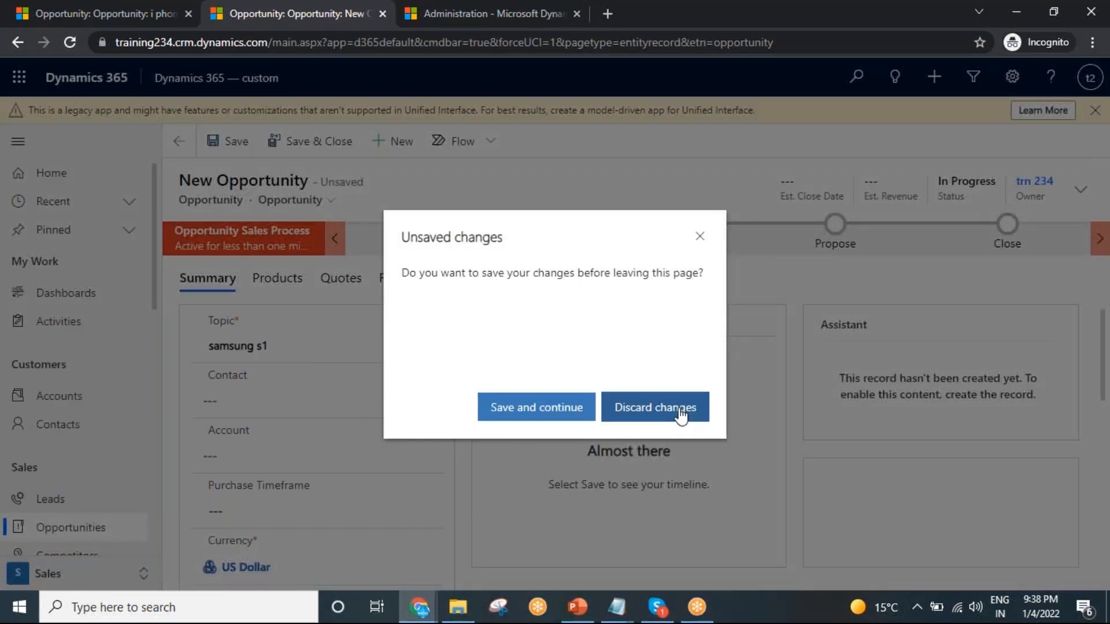
pyautogui.click(680, 412)
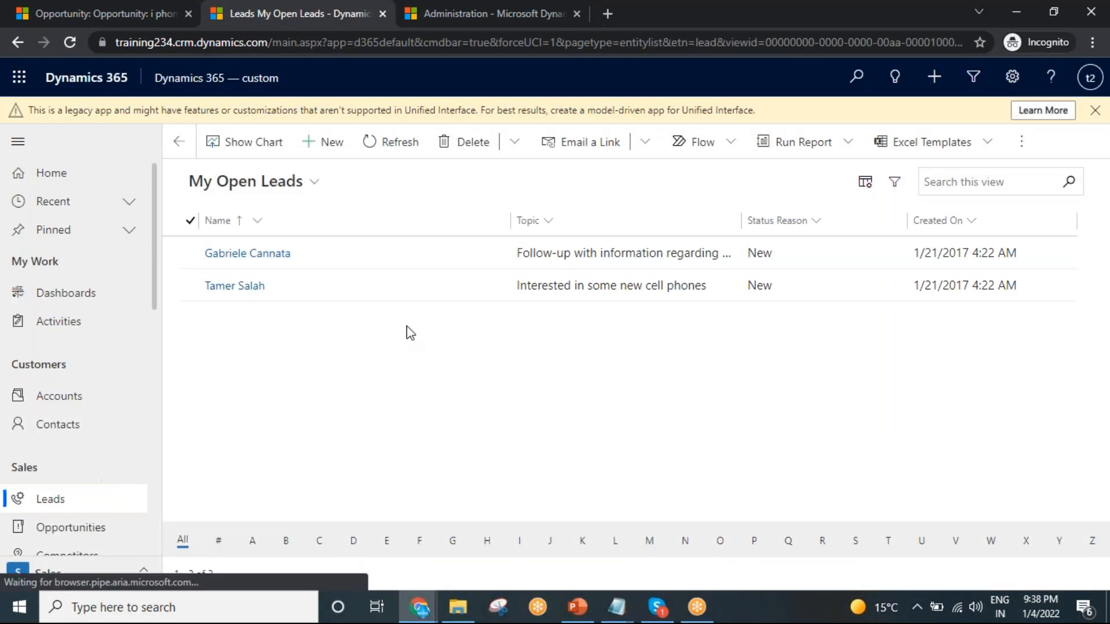
pyautogui.click(333, 147)
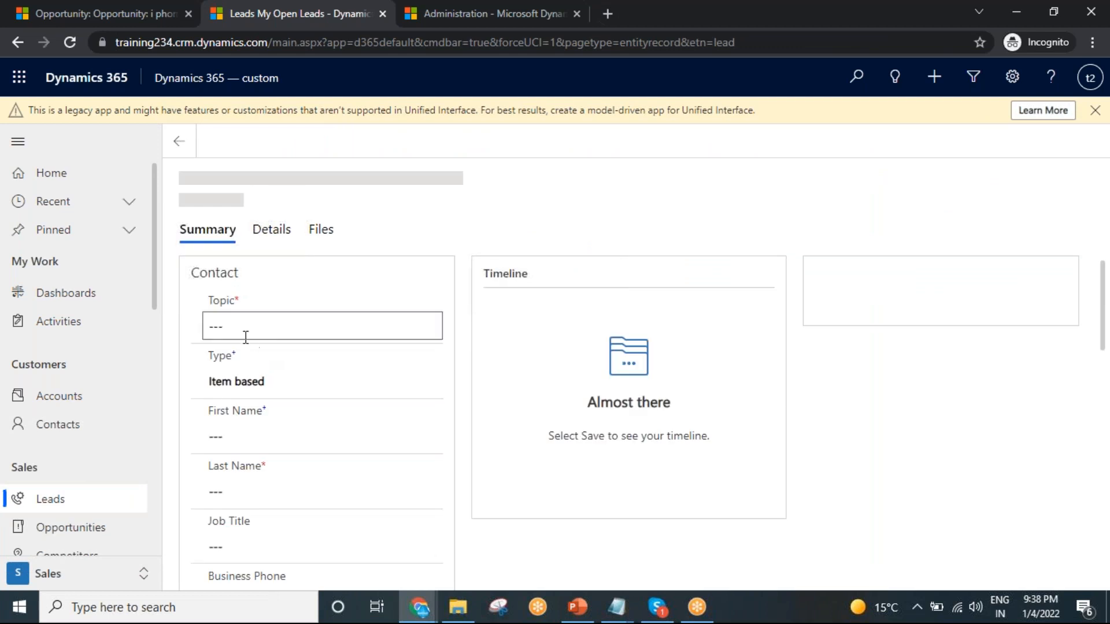
pyautogui.write('Samsung s1')
pyautogui.click(329, 439)
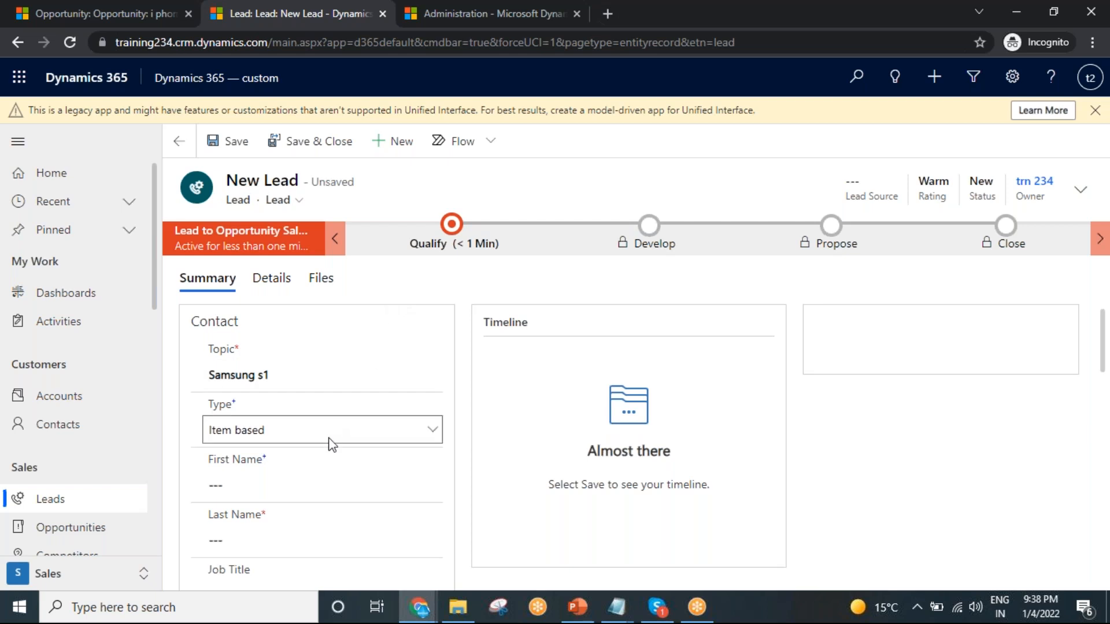
pyautogui.scroll(-1, 331, 443)
pyautogui.click(241, 412)
pyautogui.write('satish')
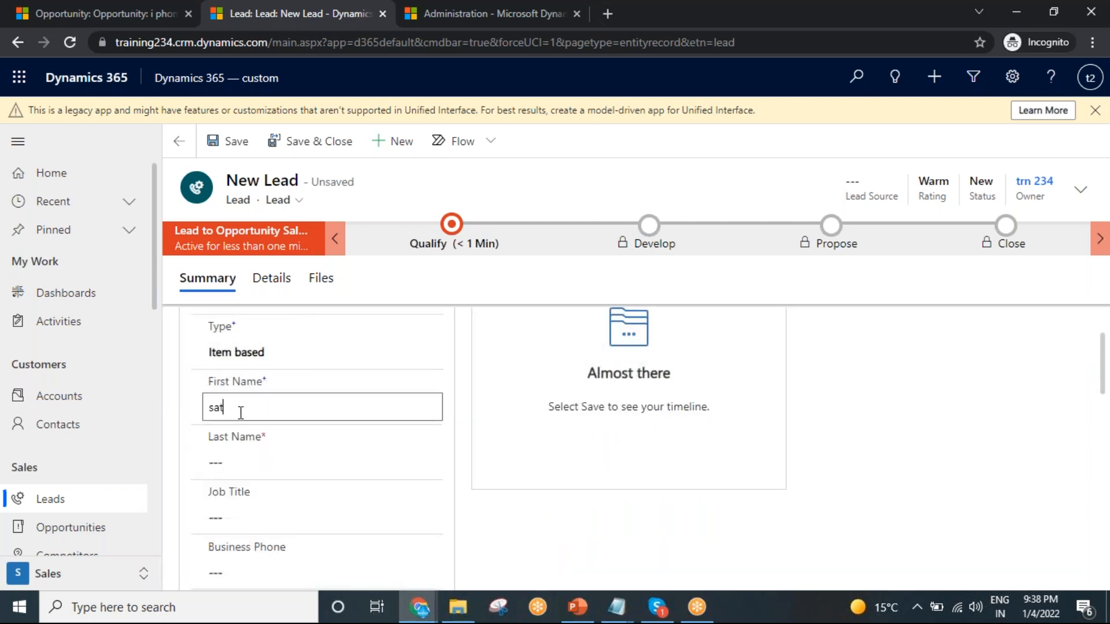
pyautogui.click(245, 462)
pyautogui.write('z')
# Step: Set the new lead's company to micrsoft and save the lead
pyautogui.click(458, 392)
pyautogui.scroll(-3, 442, 410)
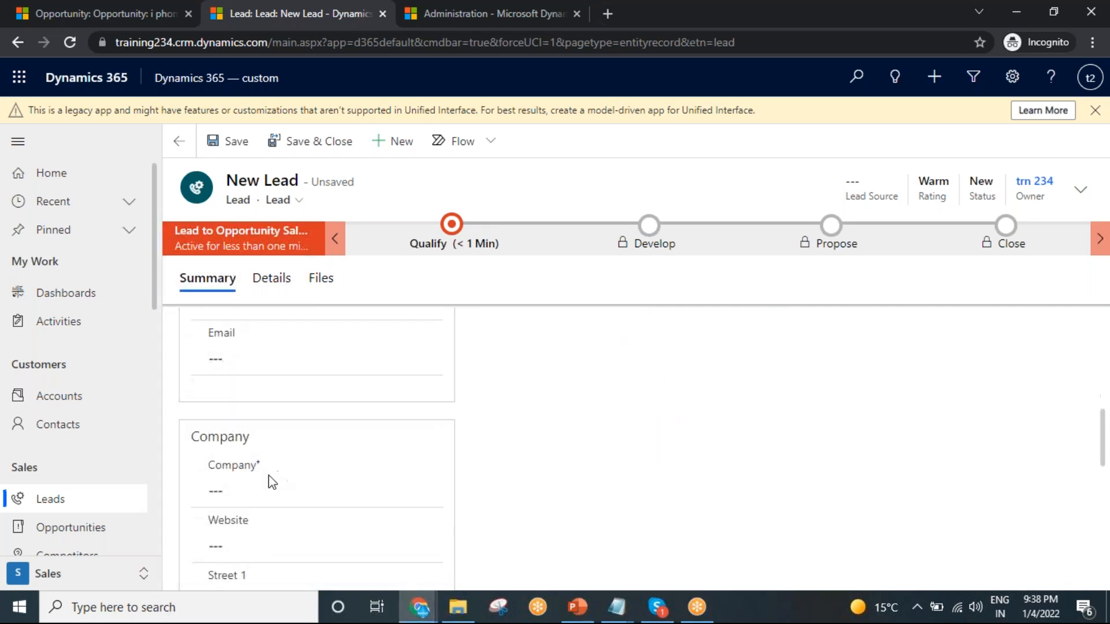
pyautogui.click(278, 486)
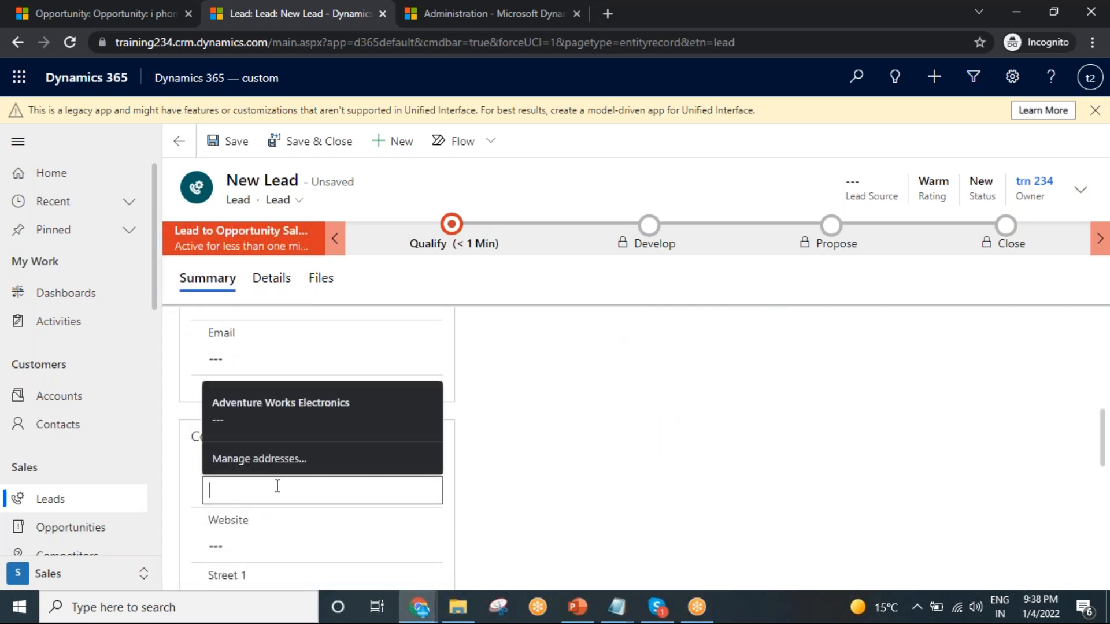
pyautogui.write('micrso')
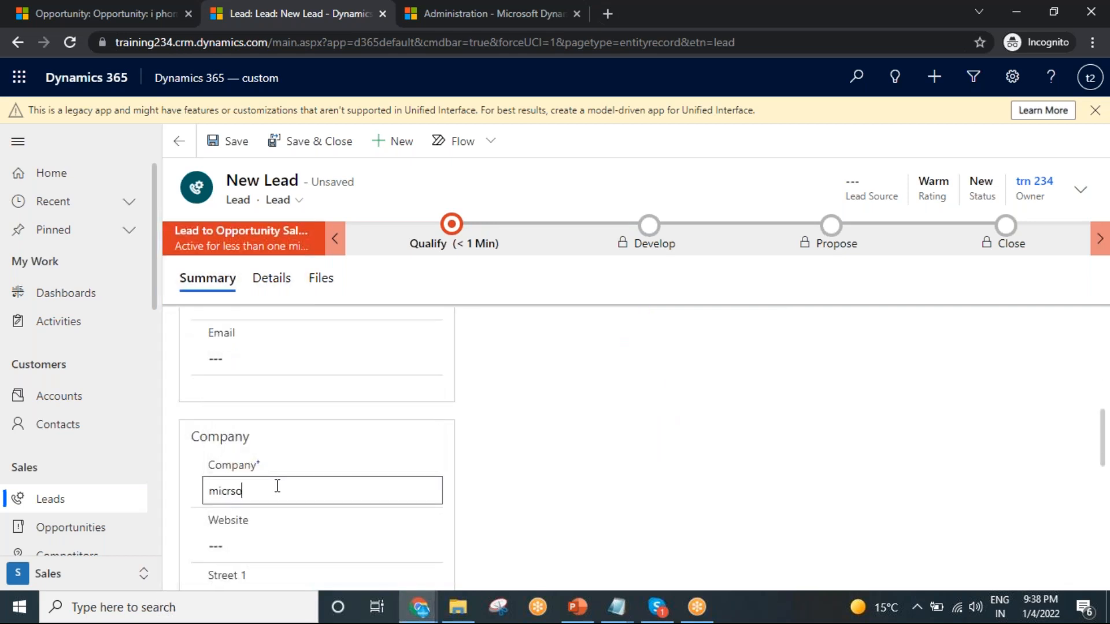
pyautogui.write('ft')
pyautogui.scroll(7, 602, 437)
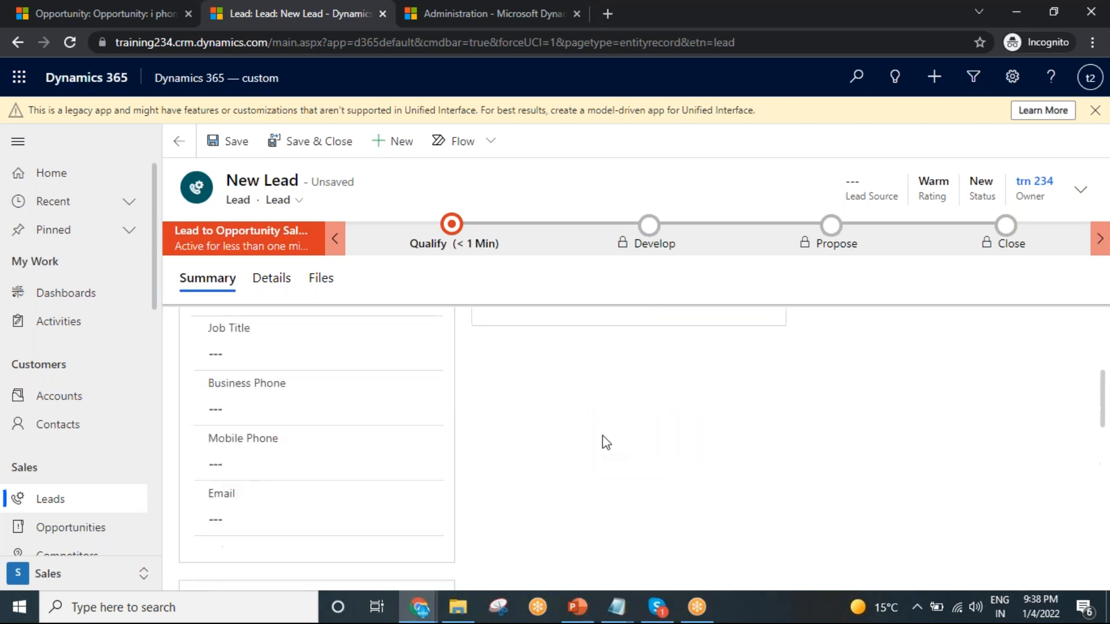
pyautogui.click(224, 144)
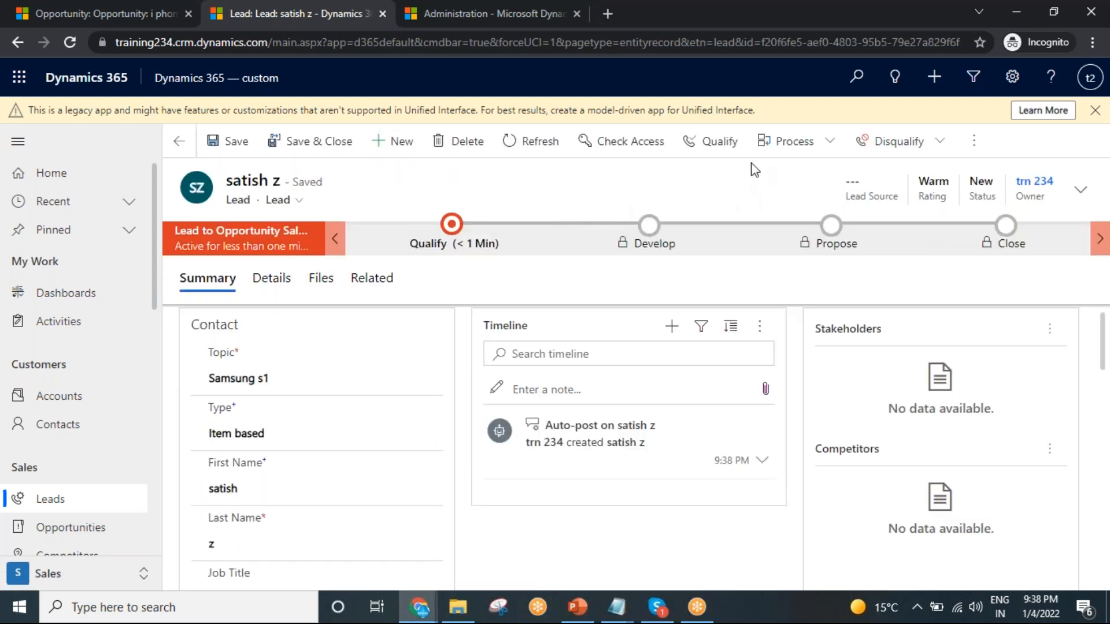
# Step: Qualify the Samsung s1 lead, choosing No for Account and Yes for Contact and Opportunity
pyautogui.click(715, 148)
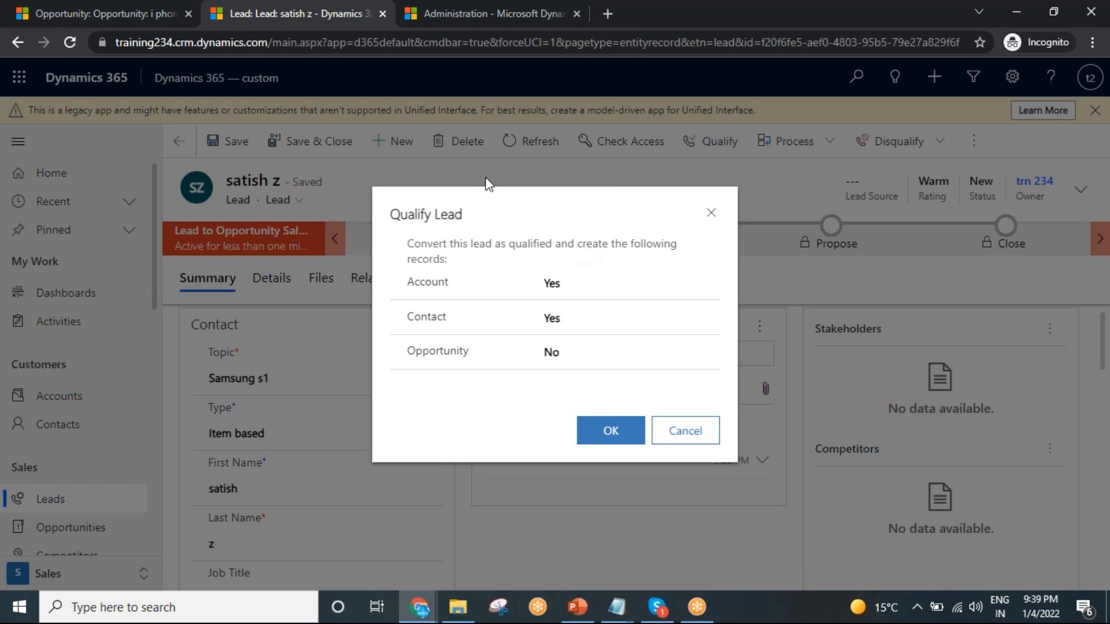
pyautogui.moveTo(395, 214); pyautogui.dragTo(456, 215)
pyautogui.click(576, 286)
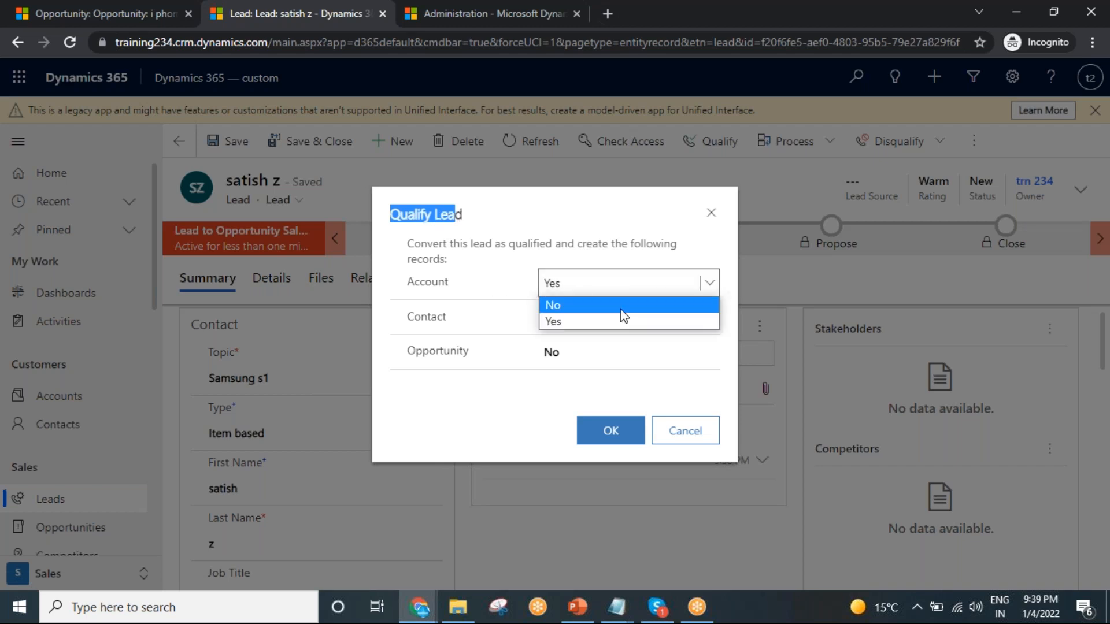
pyautogui.click(581, 304)
pyautogui.click(566, 327)
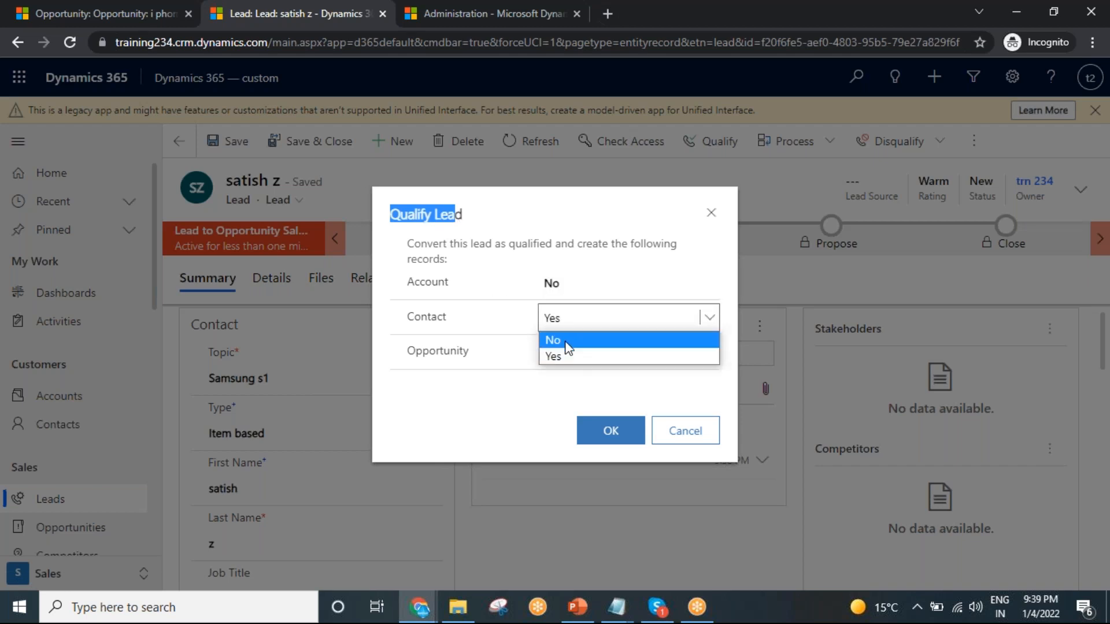
pyautogui.click(564, 356)
pyautogui.click(564, 355)
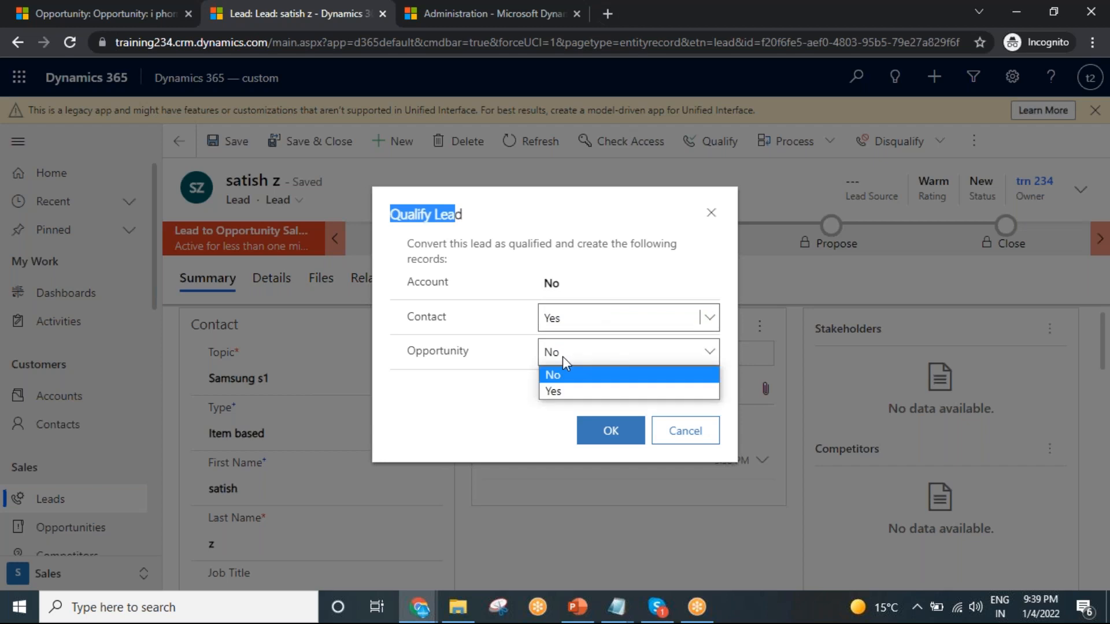
pyautogui.click(568, 389)
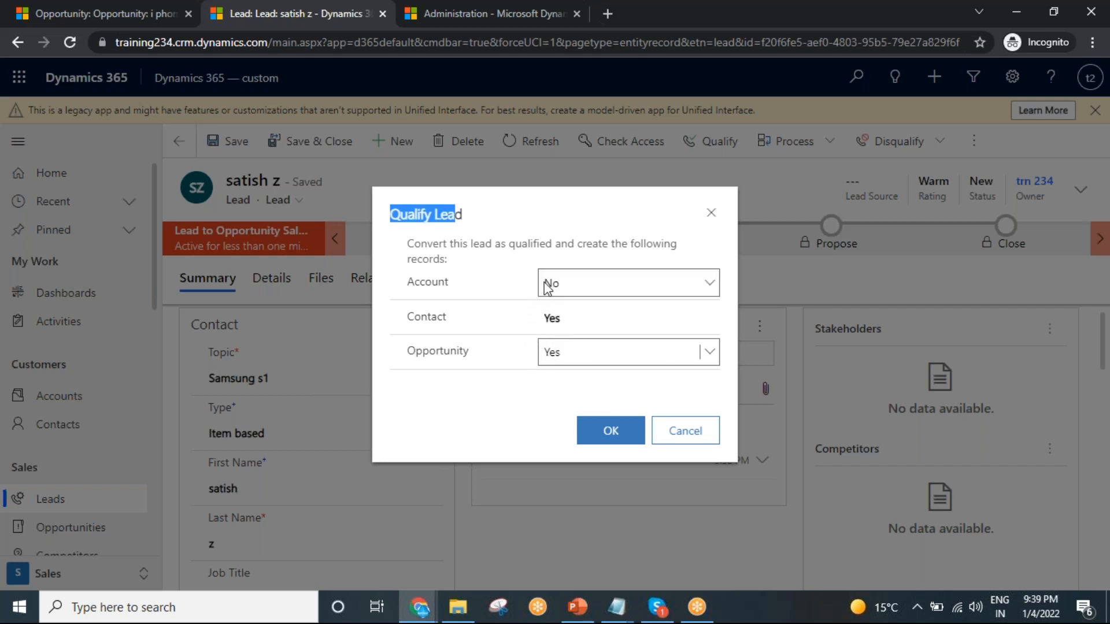
pyautogui.click(614, 429)
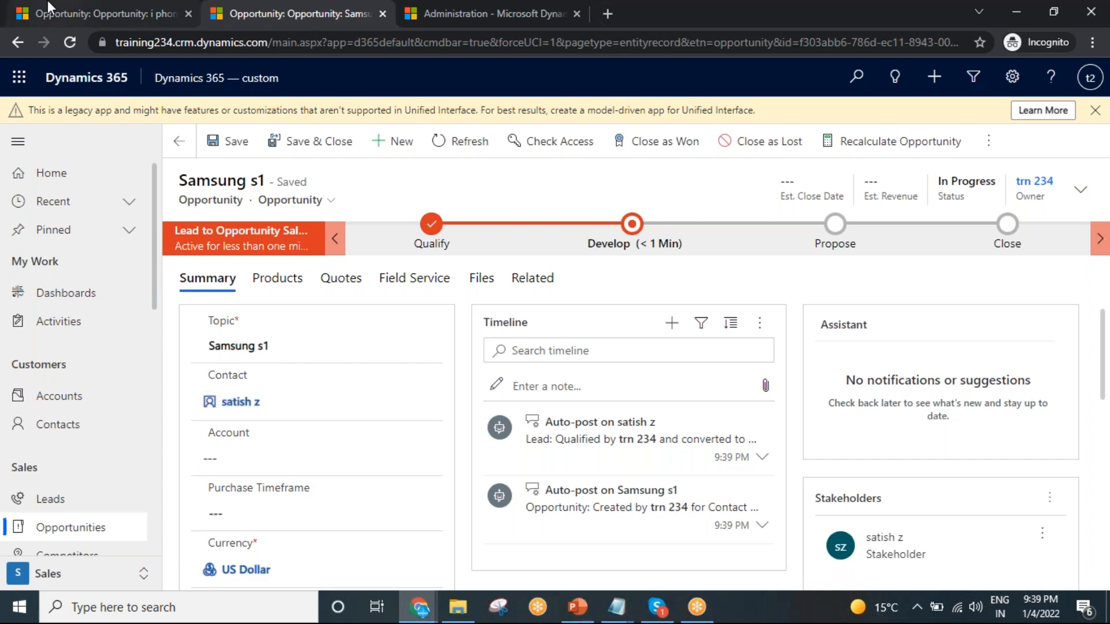
# Step: Compare the contact and account fields of the i phone 13 and Samsung s1 opportunities
pyautogui.click(82, 14)
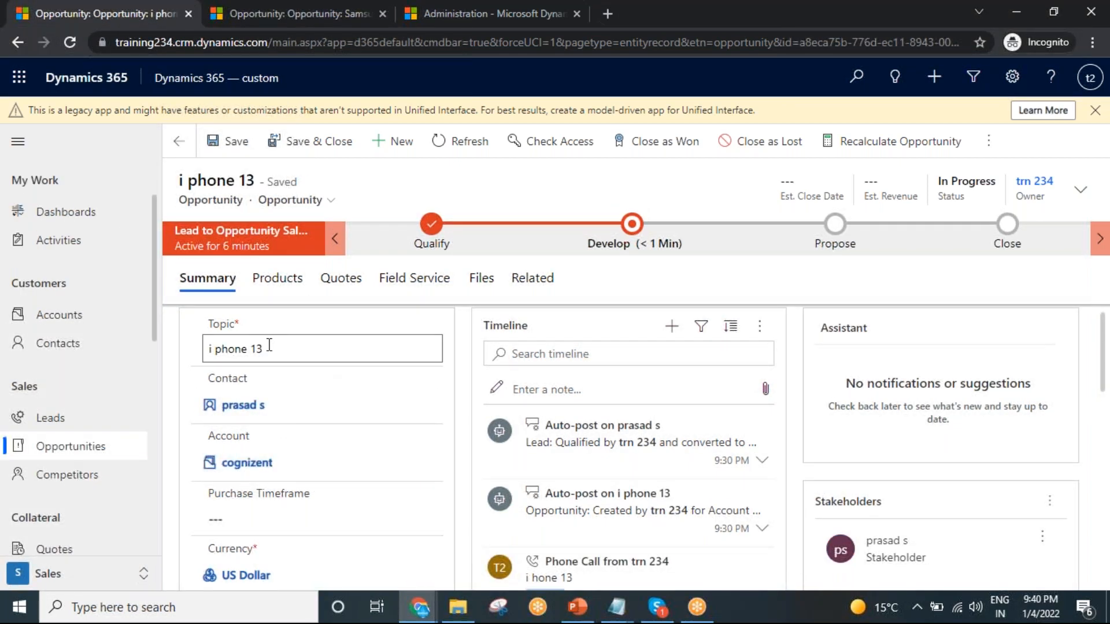
pyautogui.click(266, 13)
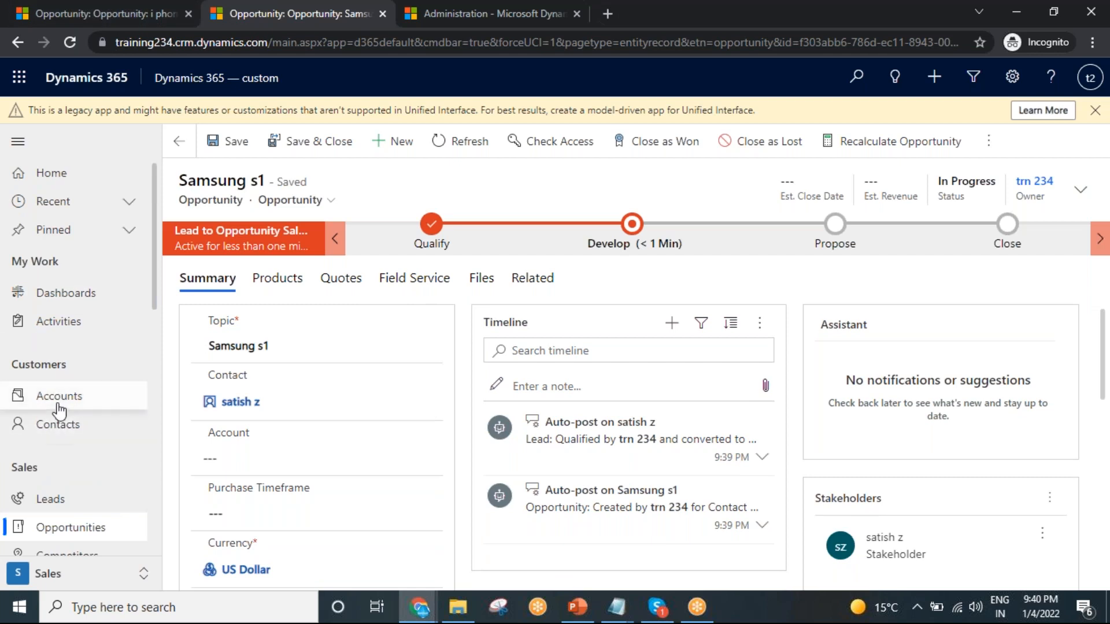
pyautogui.click(67, 1)
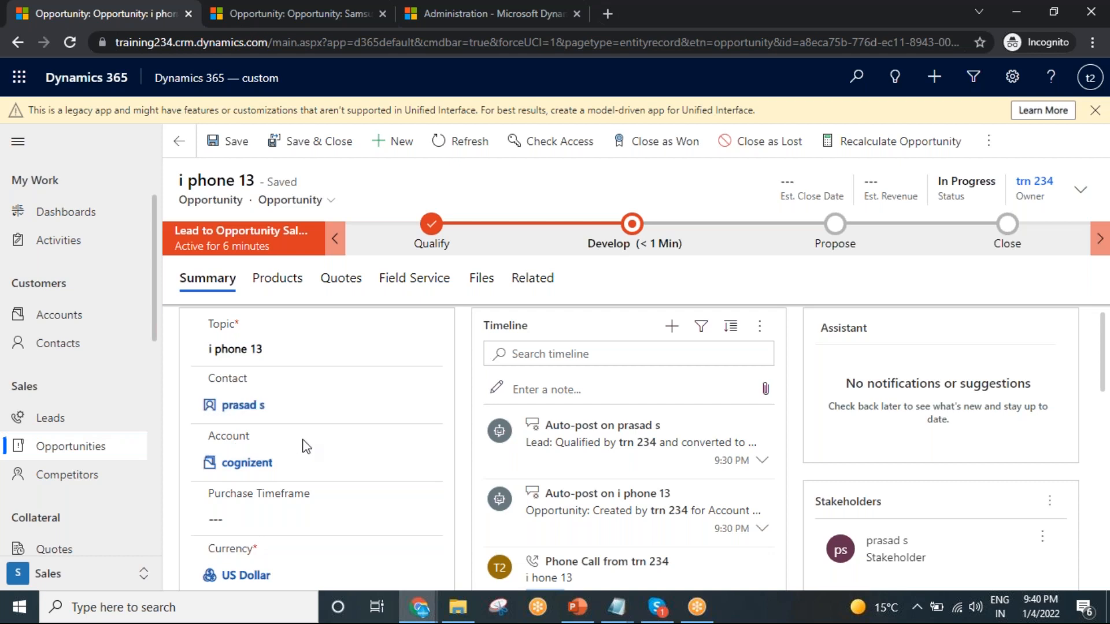
pyautogui.click(1084, 143)
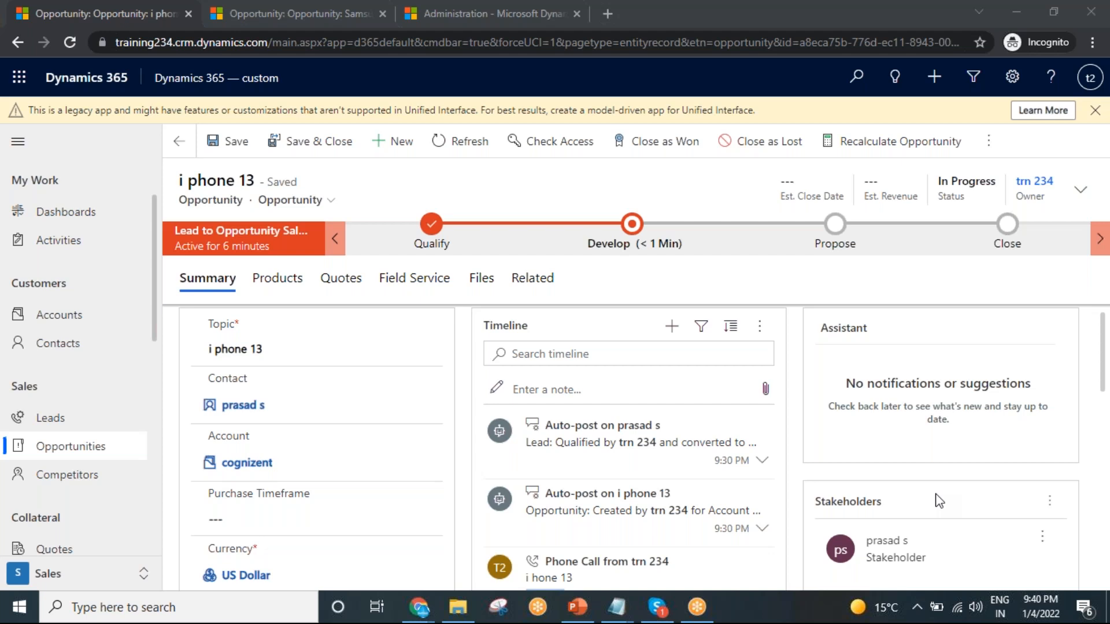
# Step: Review the Qualify lead experience option in the Sales section of System Settings, and close the settings without saving
pyautogui.click(454, 3)
pyautogui.click(653, 208)
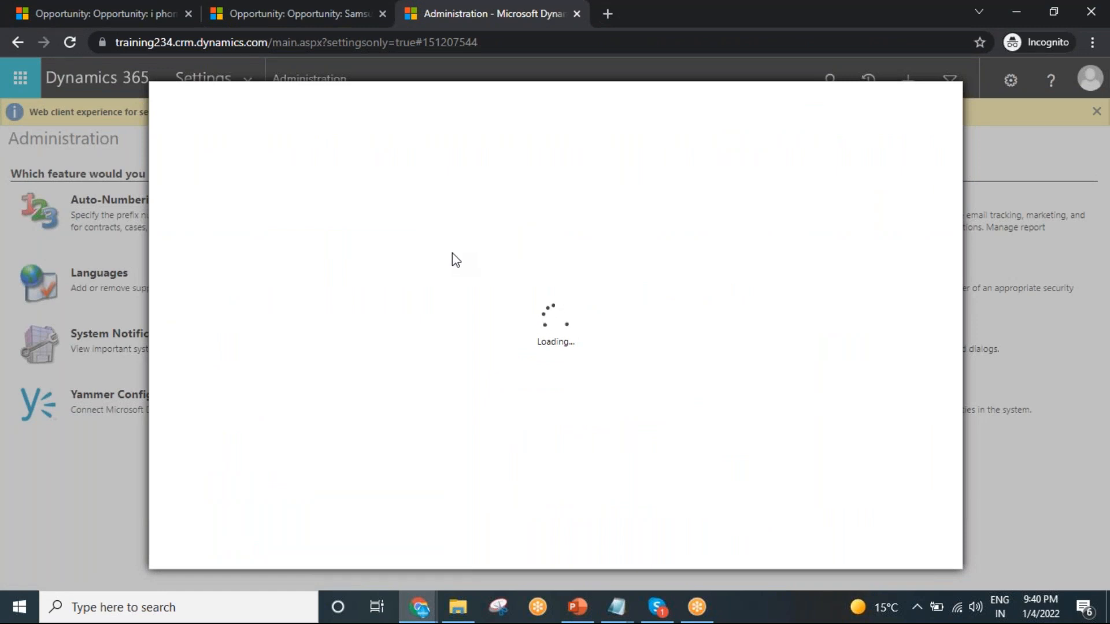
pyautogui.click(642, 178)
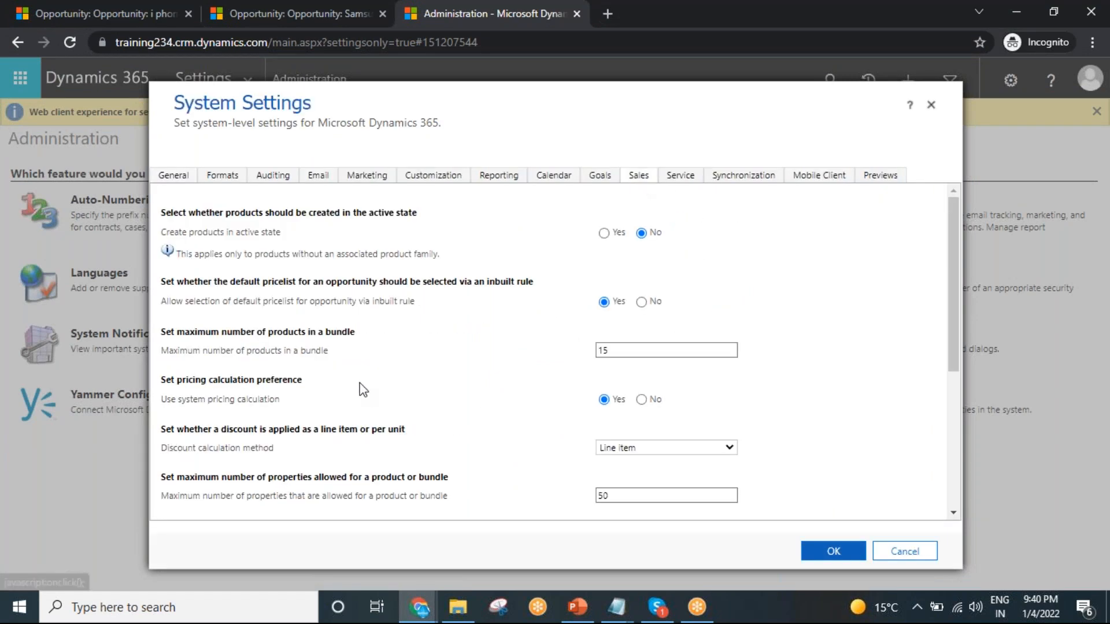
pyautogui.scroll(-5, 359, 382)
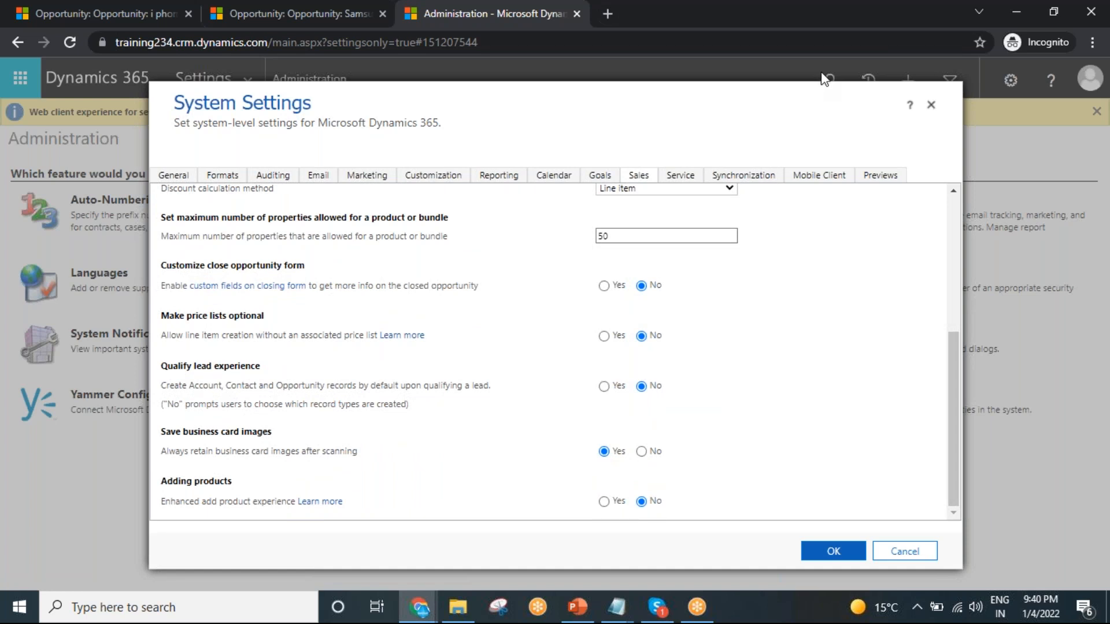
pyautogui.click(930, 105)
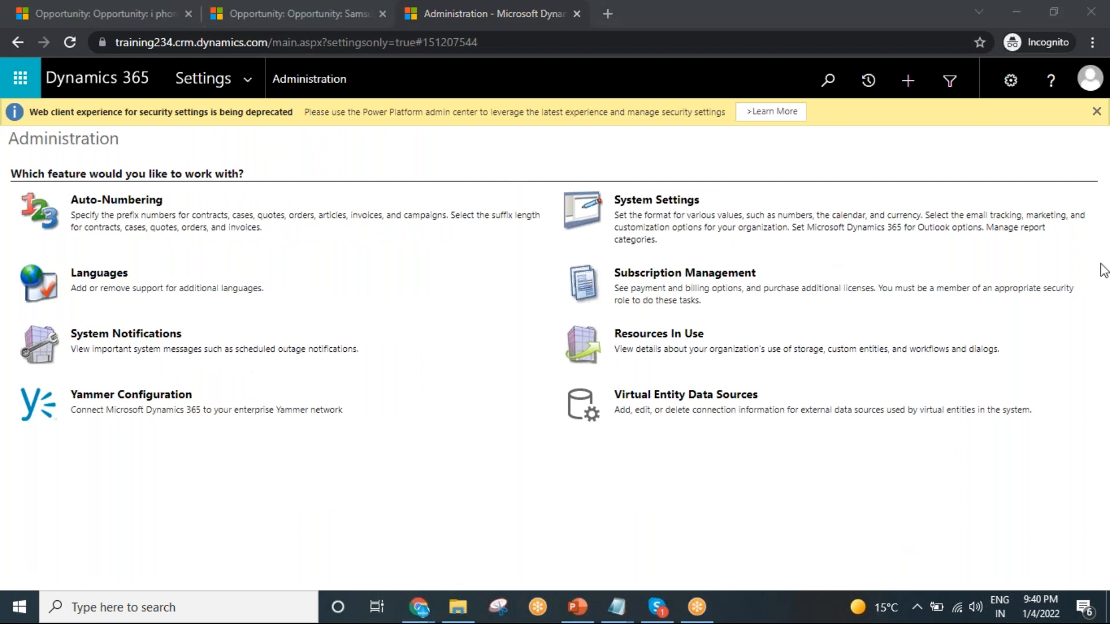
# Step: Review the Status Reason choices for closing the i phone 13 opportunity as lost, and cancel without closing it
pyautogui.click(95, 10)
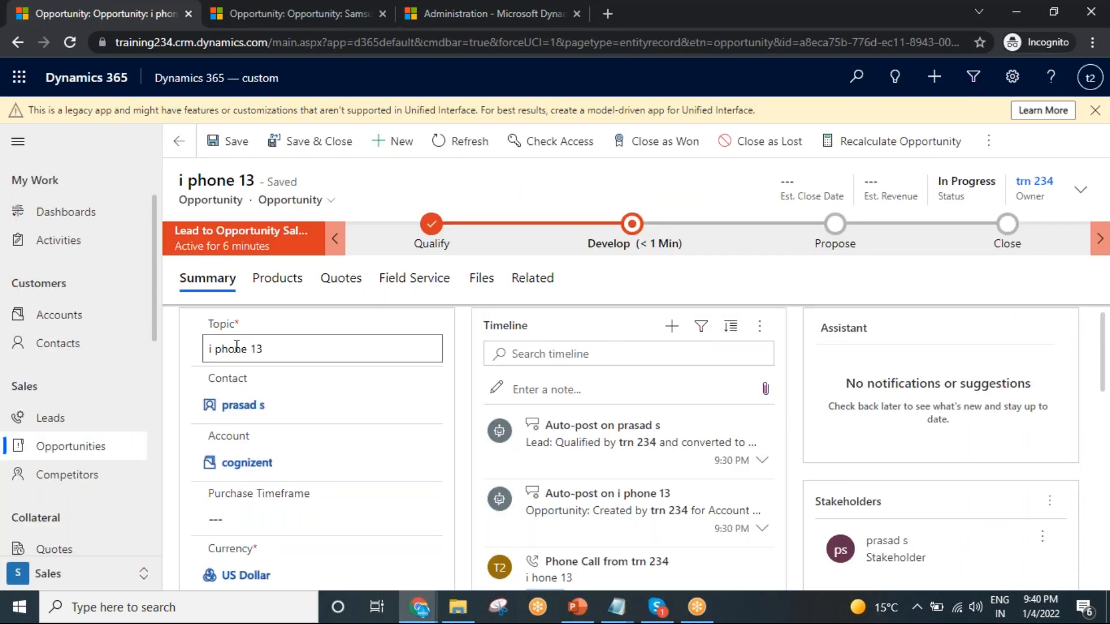
pyautogui.scroll(-1, 439, 408)
pyautogui.scroll(1, 439, 408)
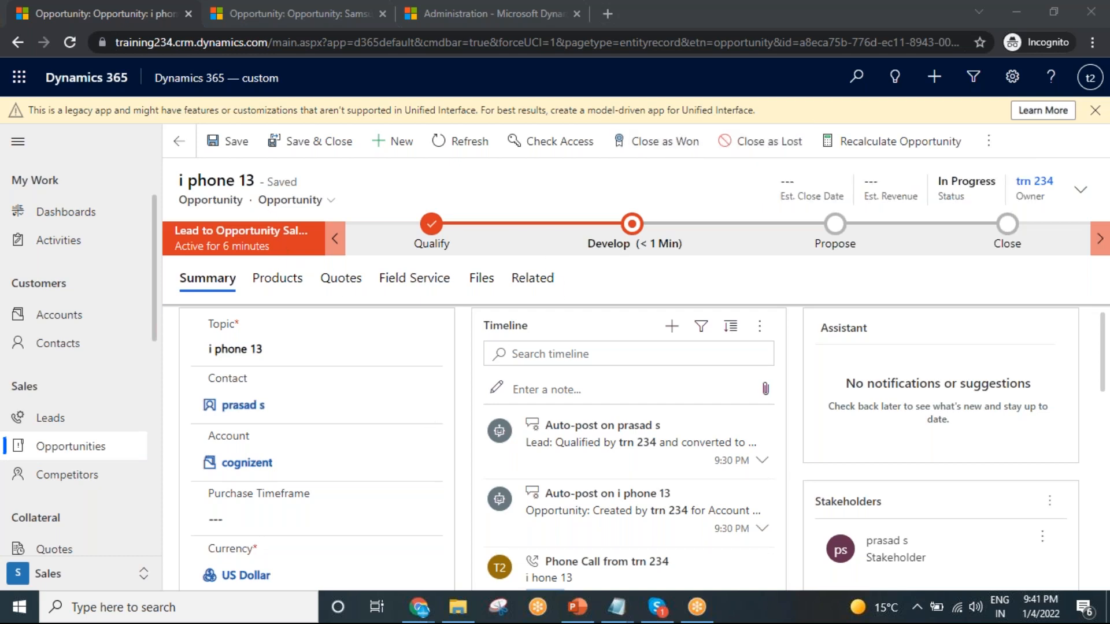
pyautogui.click(745, 151)
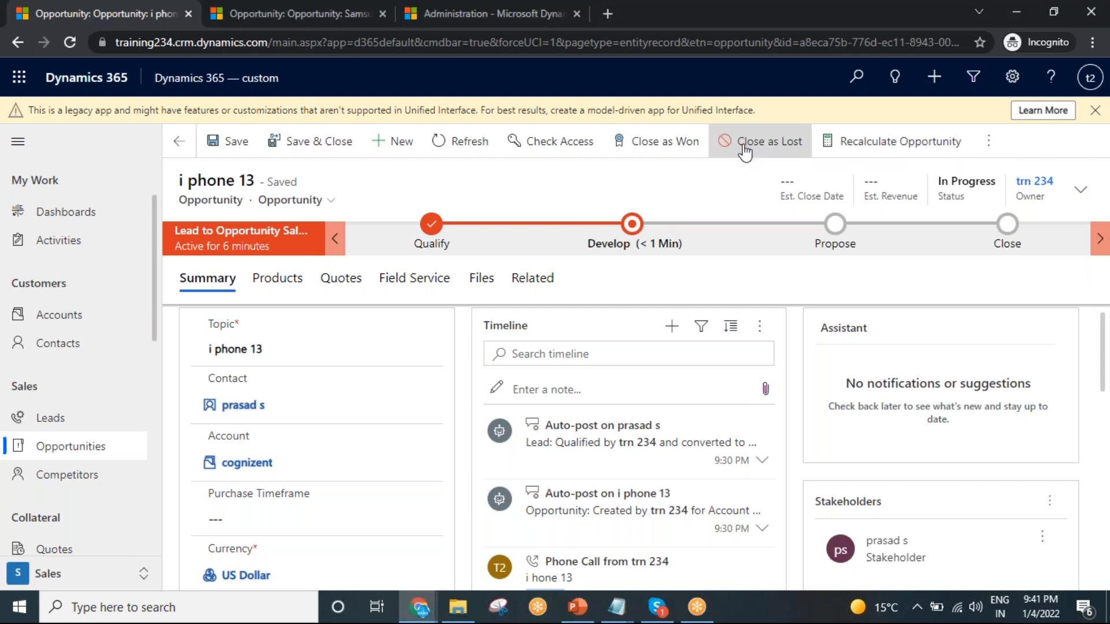
pyautogui.click(745, 151)
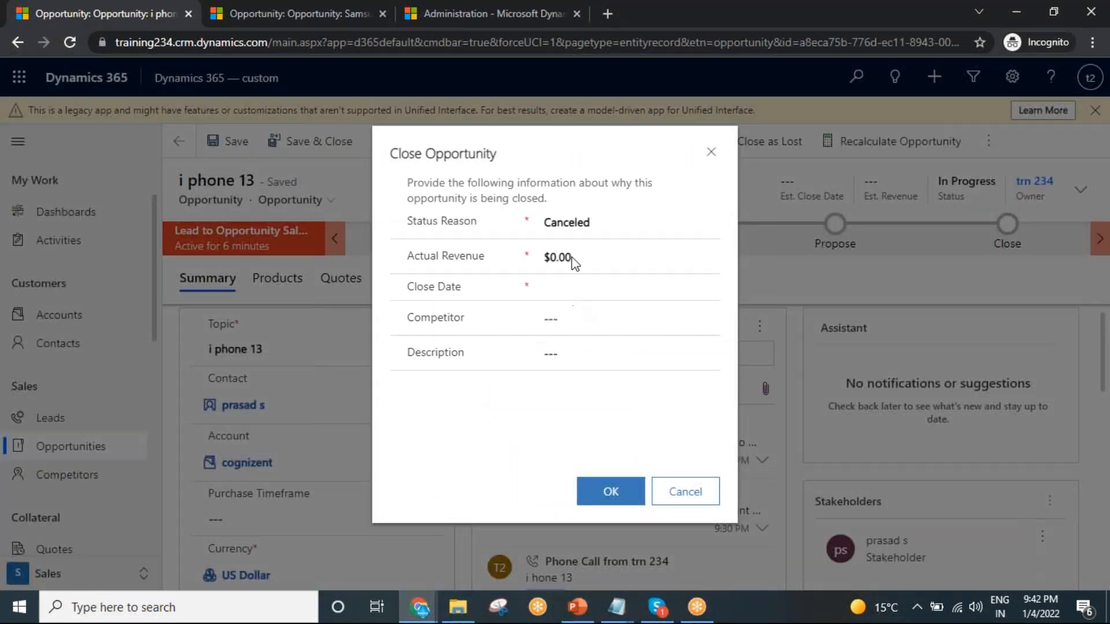
pyautogui.click(564, 225)
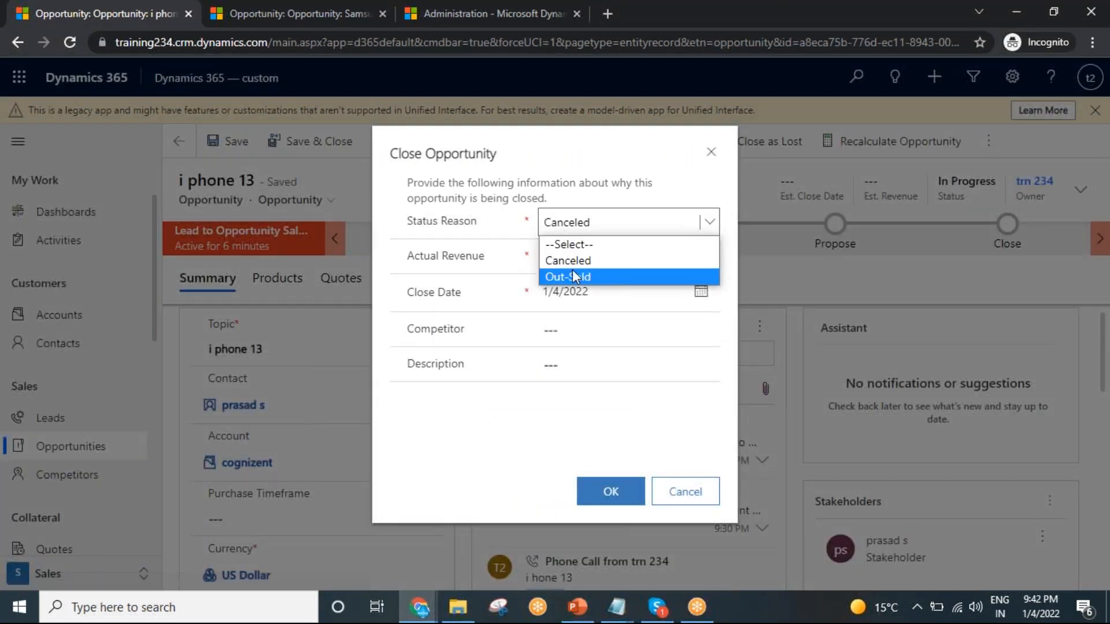
pyautogui.click(505, 256)
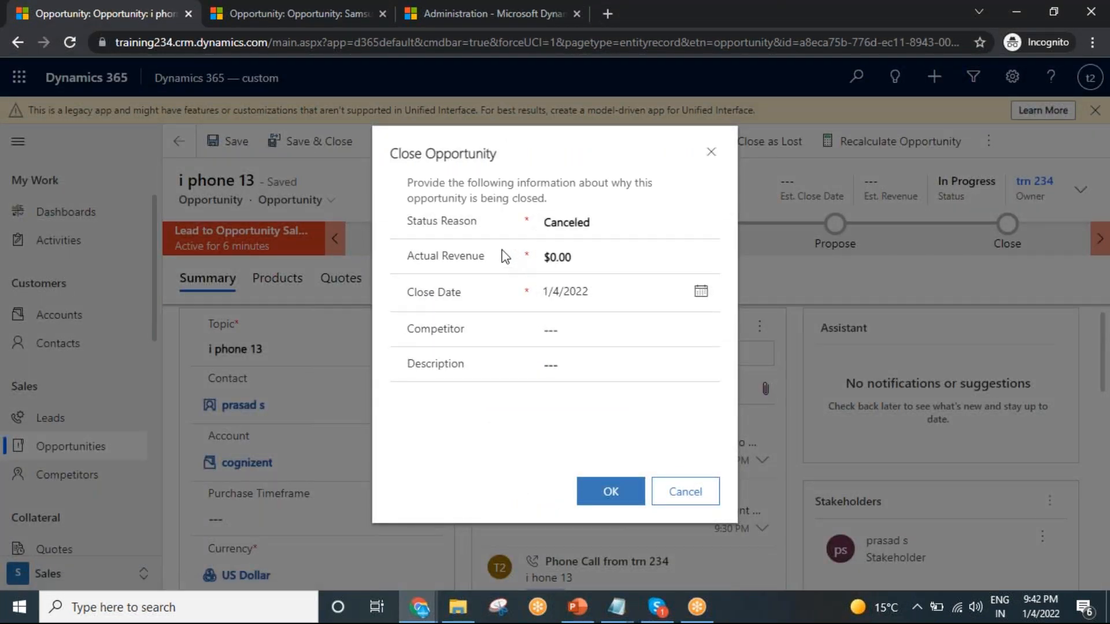
pyautogui.click(697, 511)
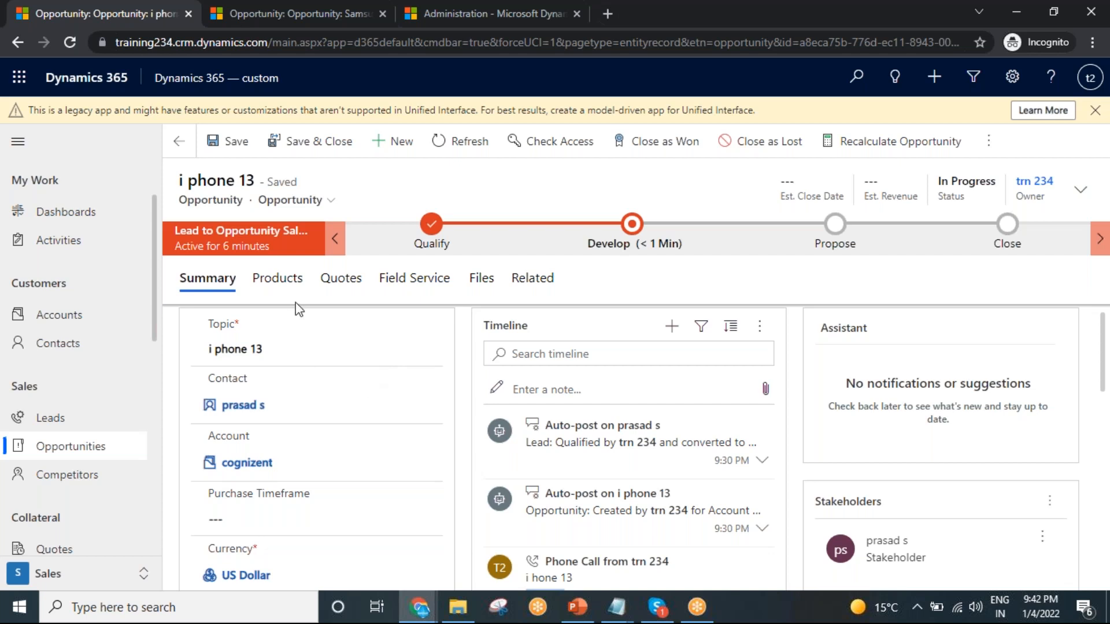
# Step: Assign the Default Price List to the i phone 13 opportunity's products and save the opportunity
pyautogui.click(272, 284)
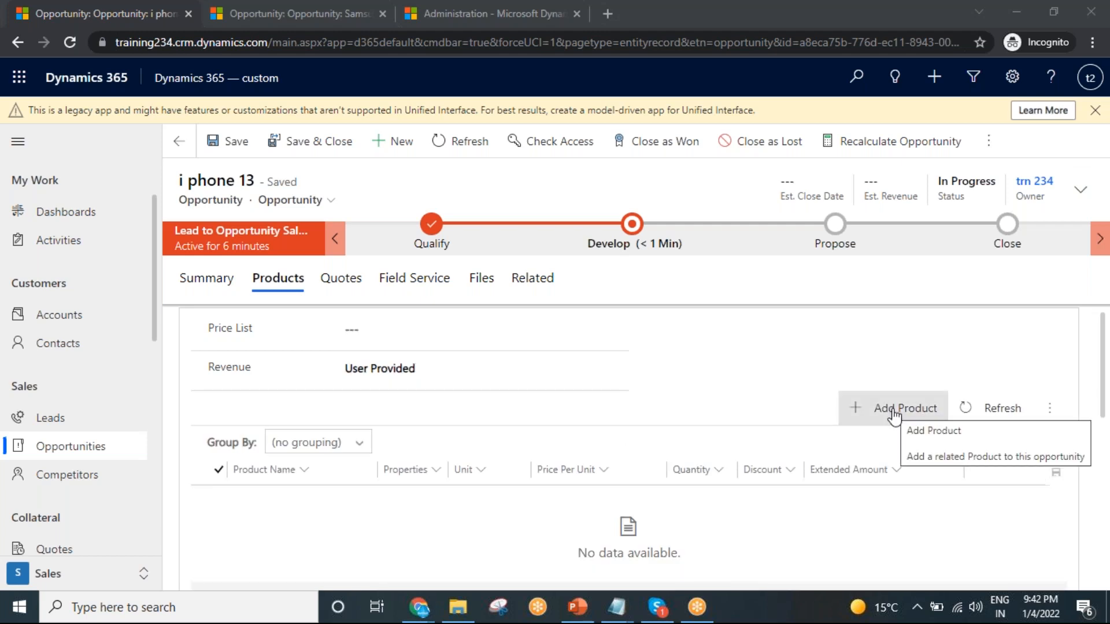
pyautogui.scroll(-4, 706, 452)
pyautogui.scroll(4, 705, 449)
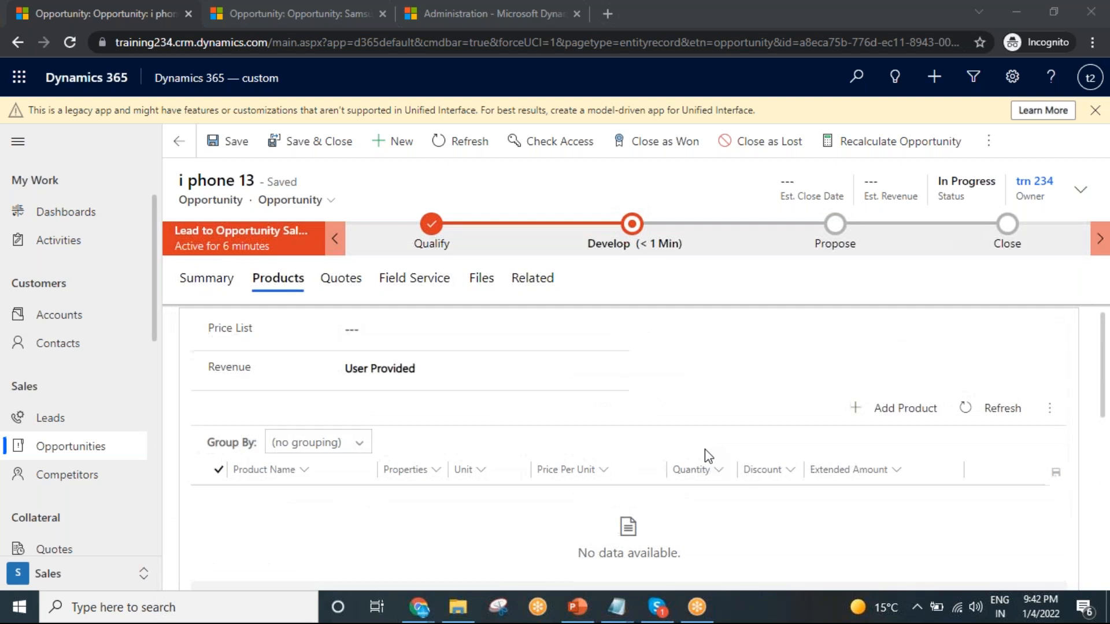
pyautogui.click(373, 335)
pyautogui.click(618, 334)
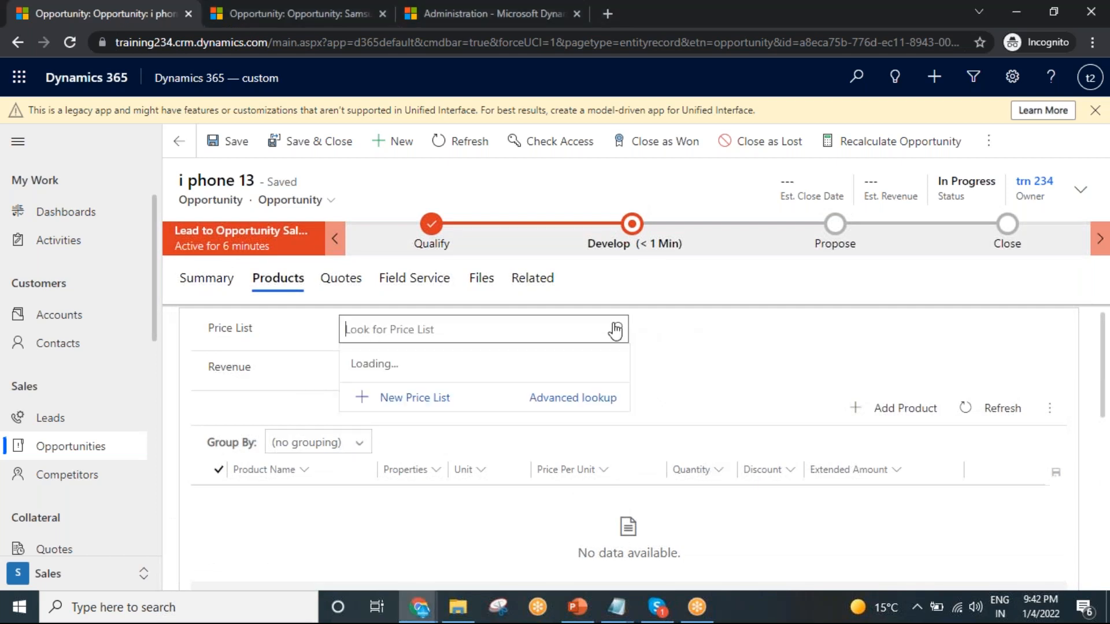
pyautogui.click(444, 399)
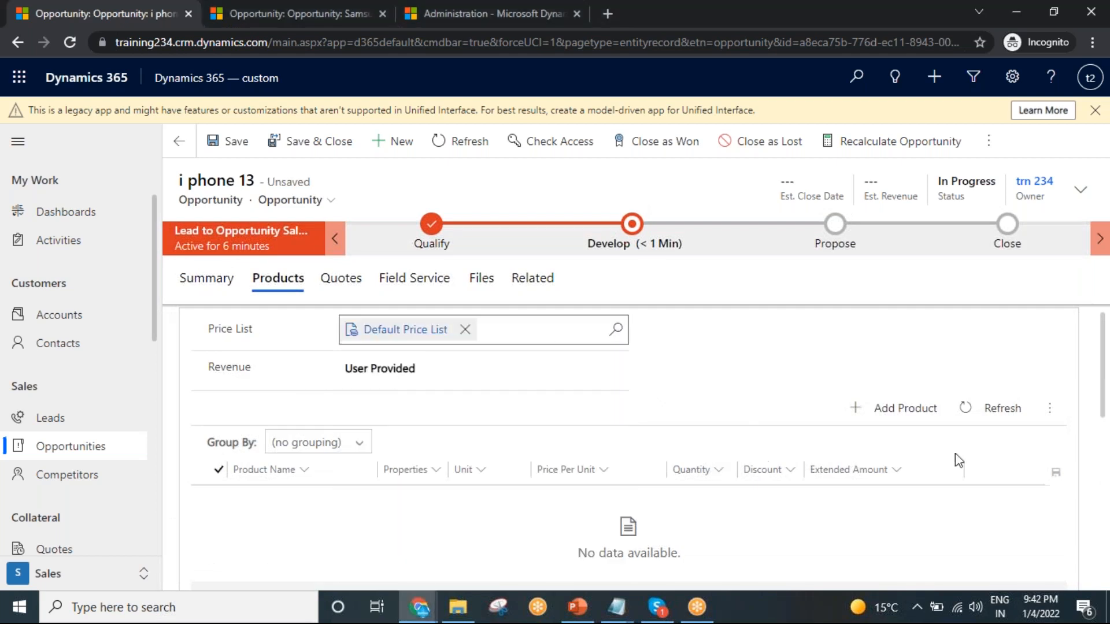
pyautogui.click(233, 155)
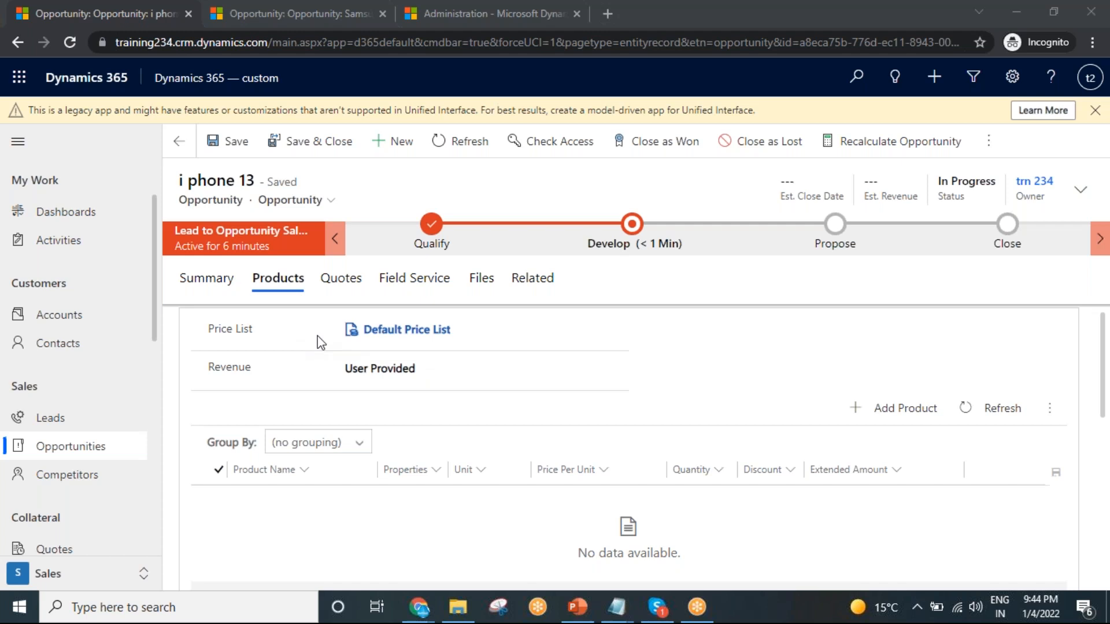
# Step: Add the existing product AssemblyMaestro 100 as an opportunity line, then save and close the line
pyautogui.scroll(-2, 578, 404)
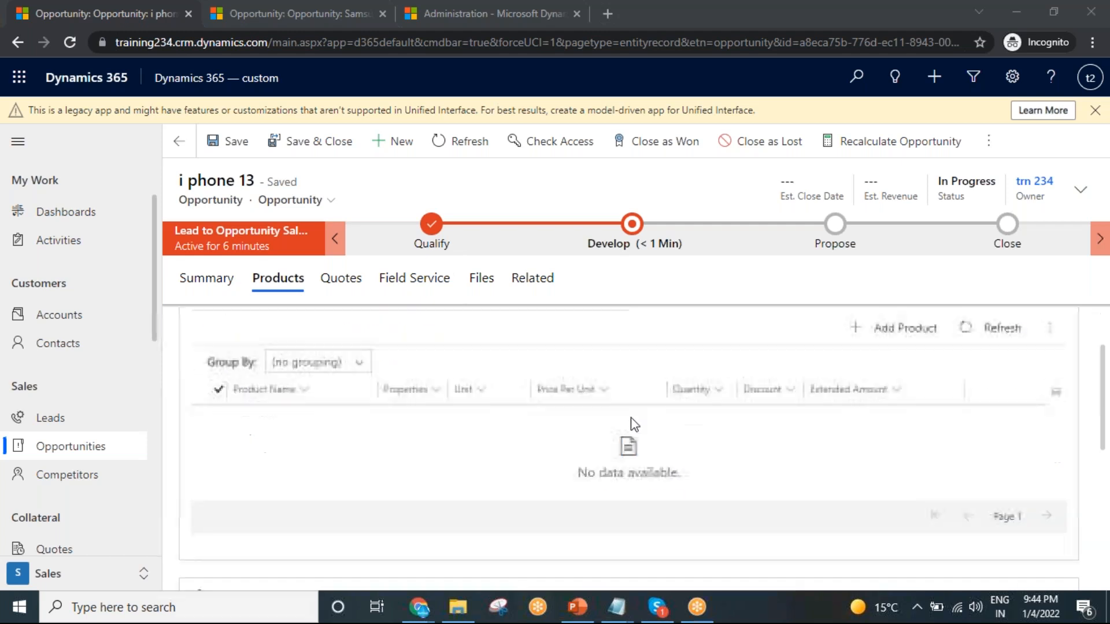
pyautogui.click(900, 334)
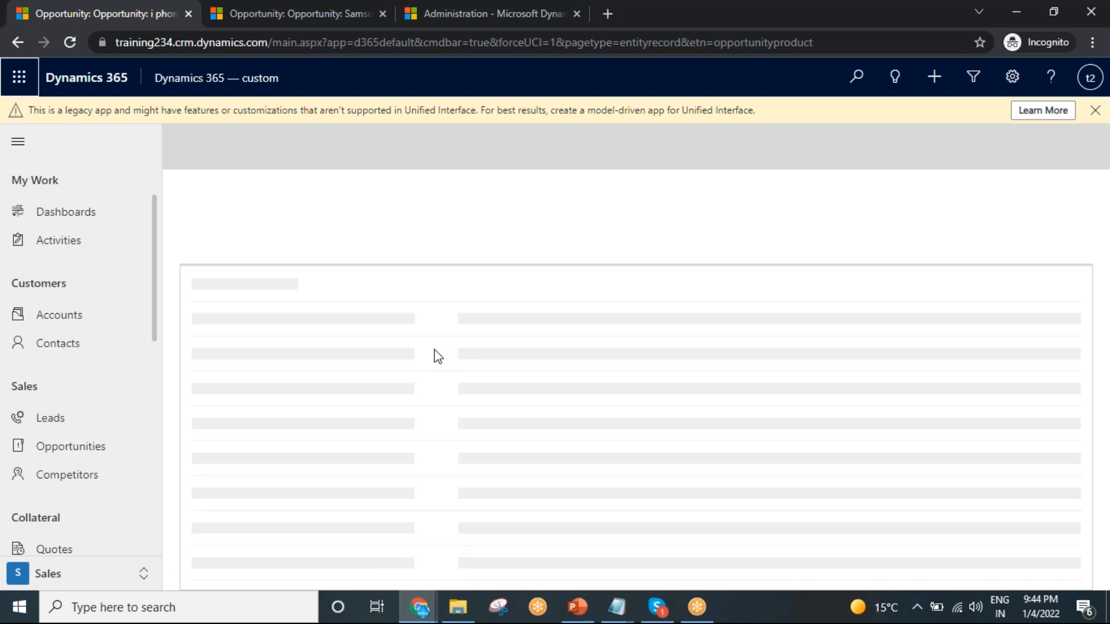
pyautogui.click(395, 320)
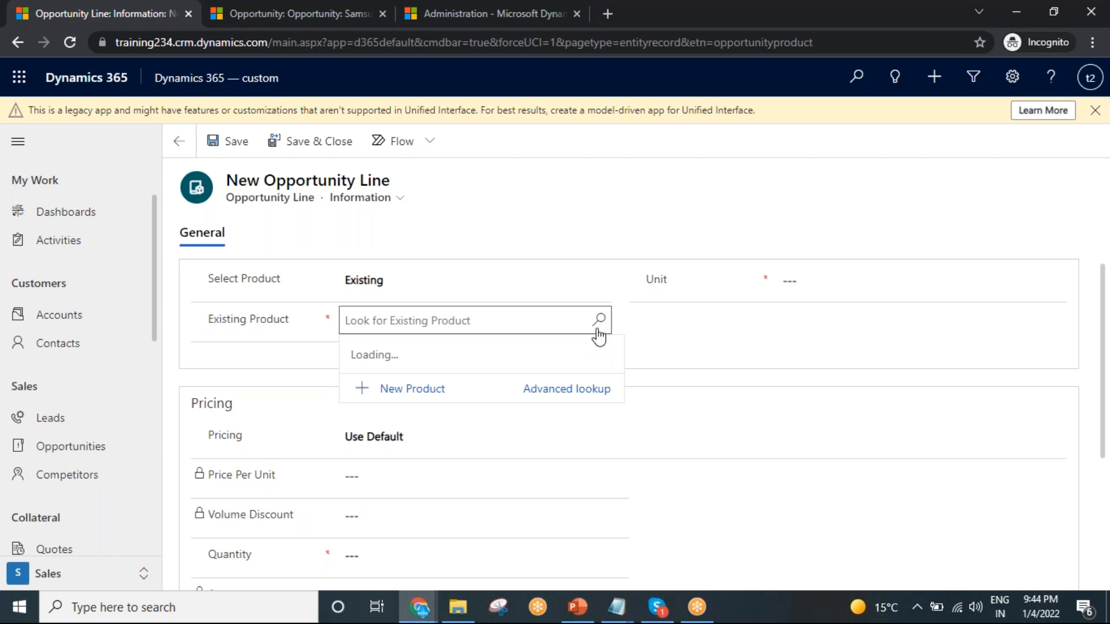
pyautogui.scroll(-3, 484, 400)
pyautogui.scroll(3, 478, 409)
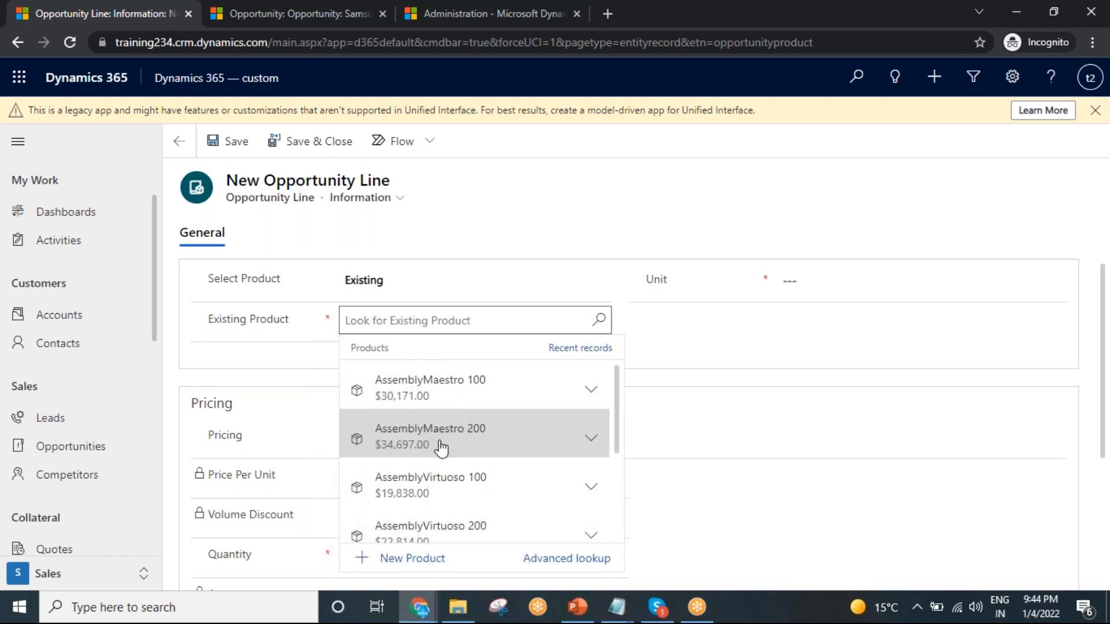
pyautogui.click(441, 392)
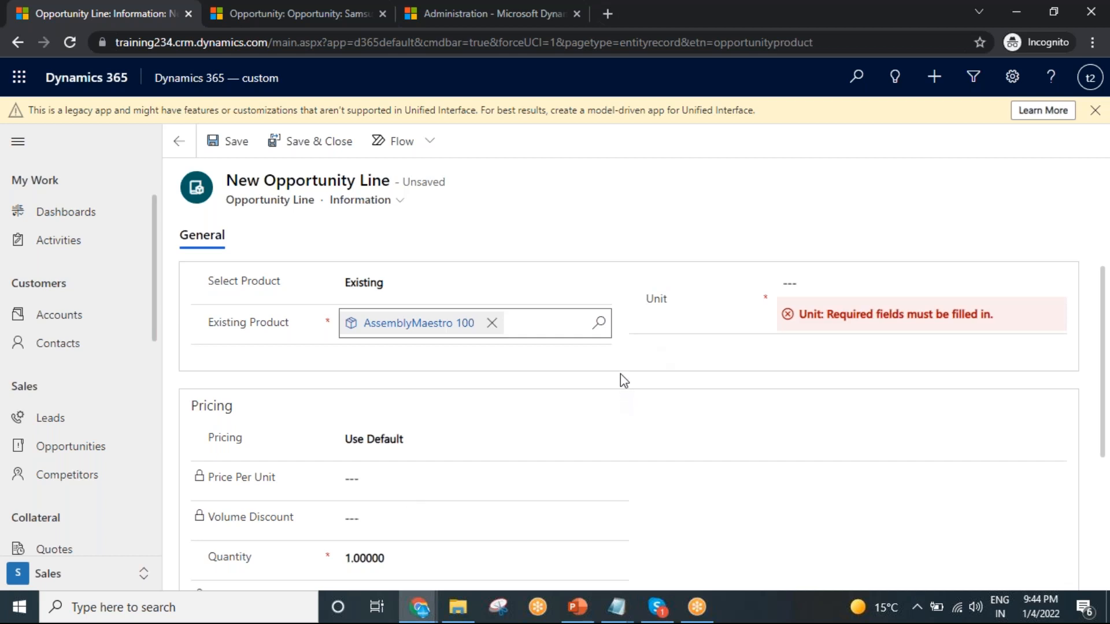
pyautogui.click(318, 145)
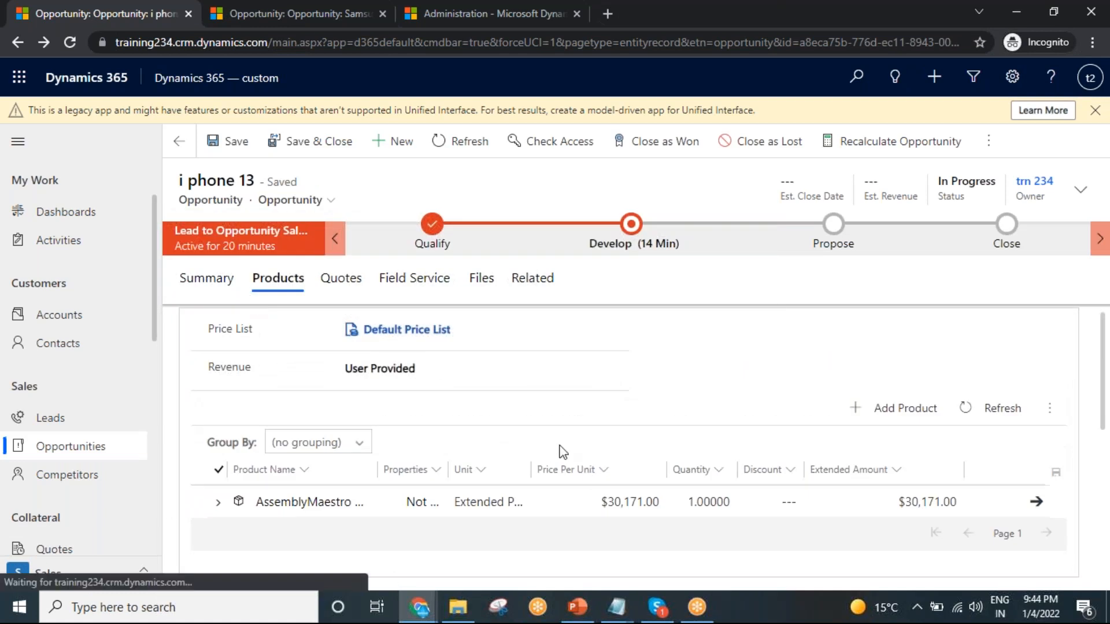
# Step: Set the quantity of the AssemblyMaestro 100 line to 2
pyautogui.scroll(-1, 900, 416)
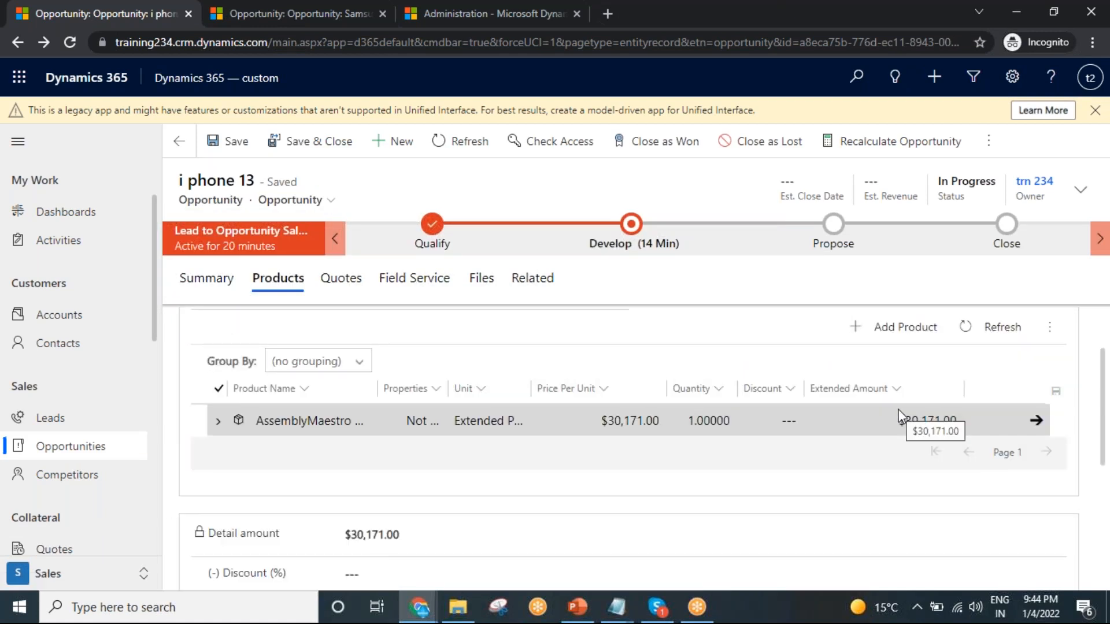
pyautogui.click(696, 420)
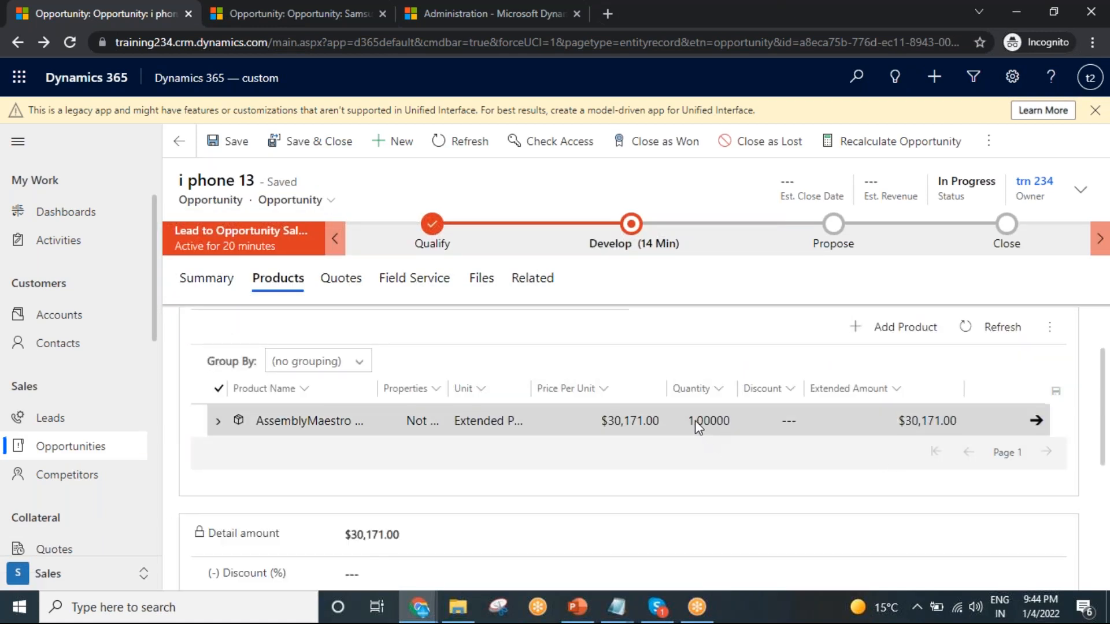
pyautogui.press('BackSpace')
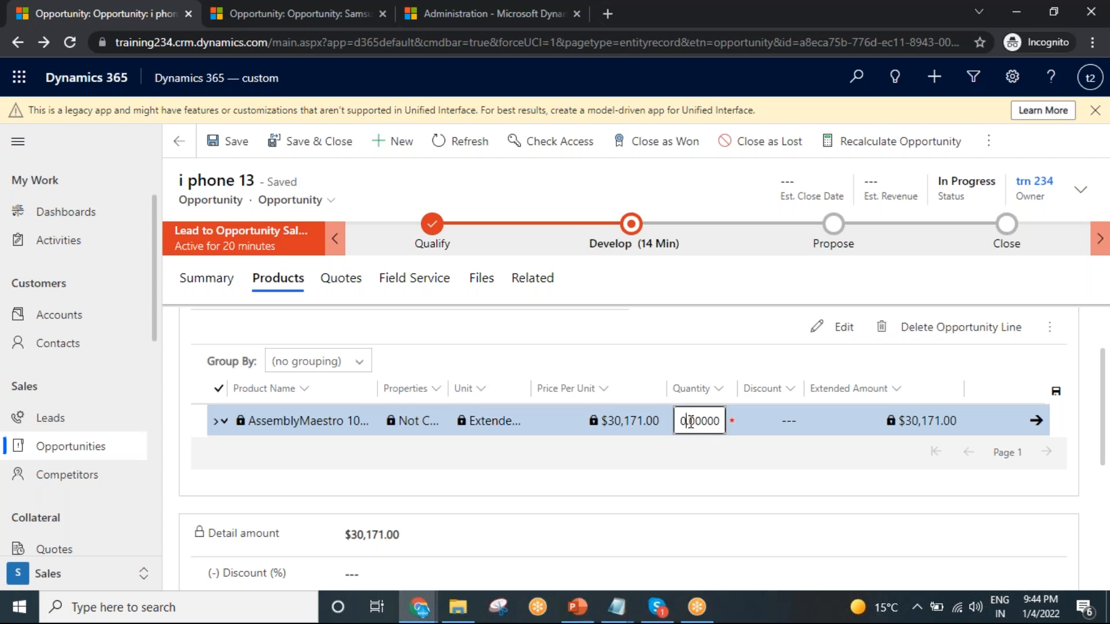
pyautogui.press('BackSpace')
pyautogui.write('2')
pyautogui.click(736, 466)
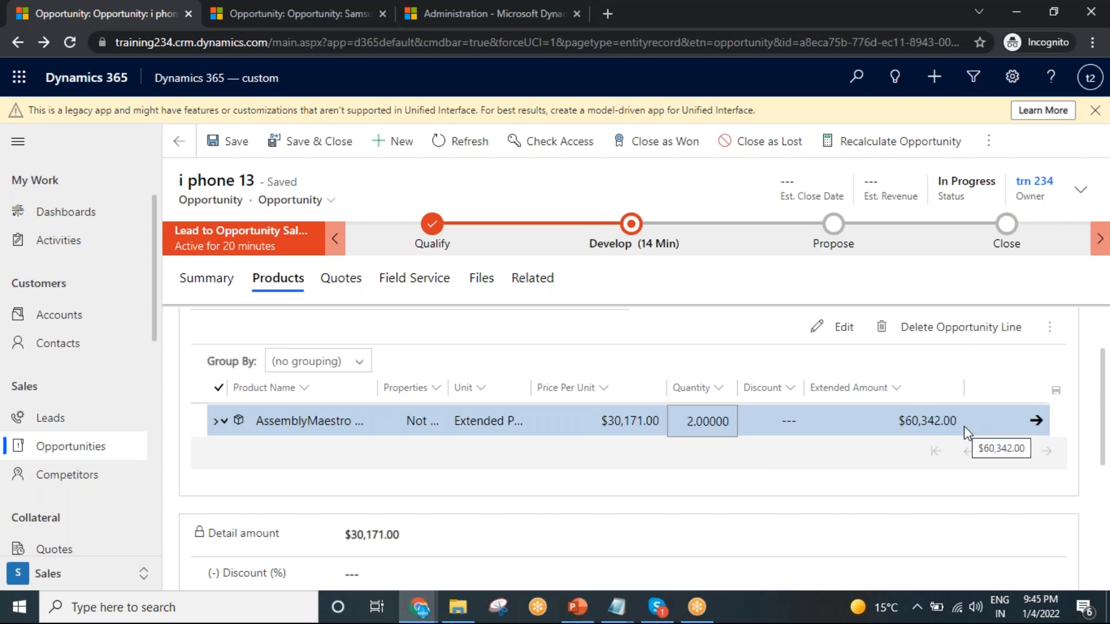
# Step: Set the opportunity's discount percentage to 10, save, and check the recalculated total amount
pyautogui.scroll(-5, 565, 476)
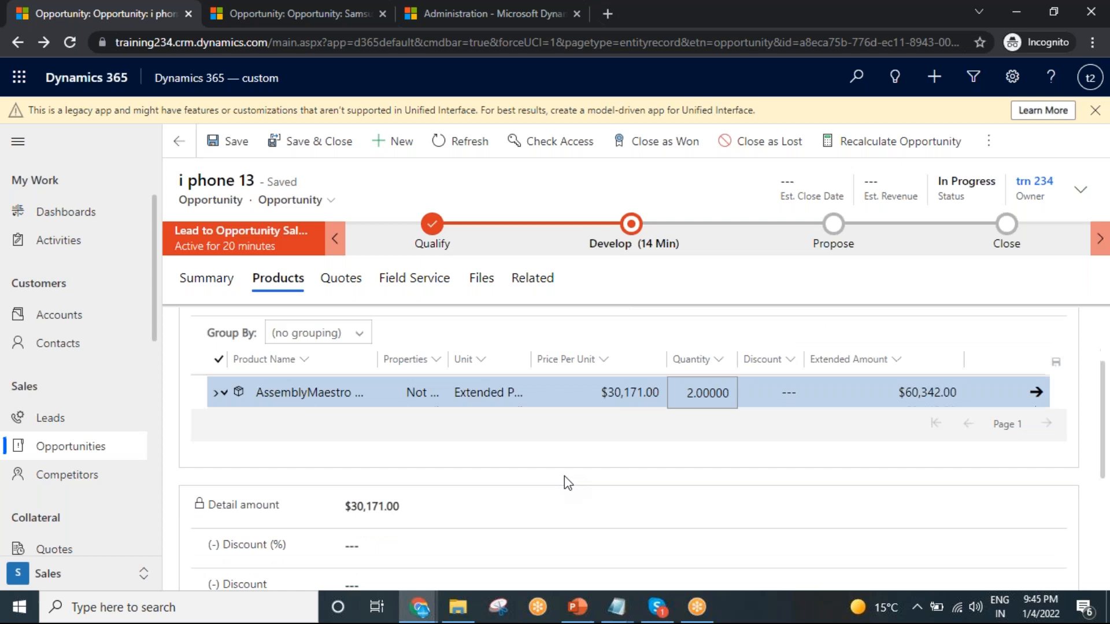
pyautogui.moveTo(351, 509); pyautogui.dragTo(405, 511)
pyautogui.scroll(4, 285, 470)
pyautogui.scroll(-3, 267, 459)
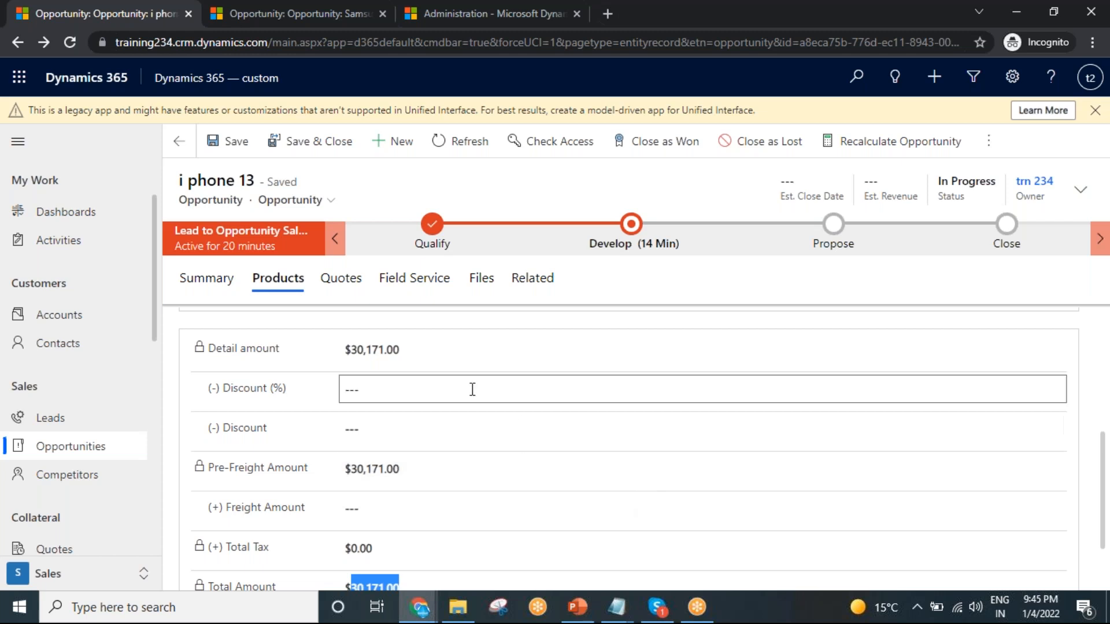
pyautogui.scroll(5, 463, 417)
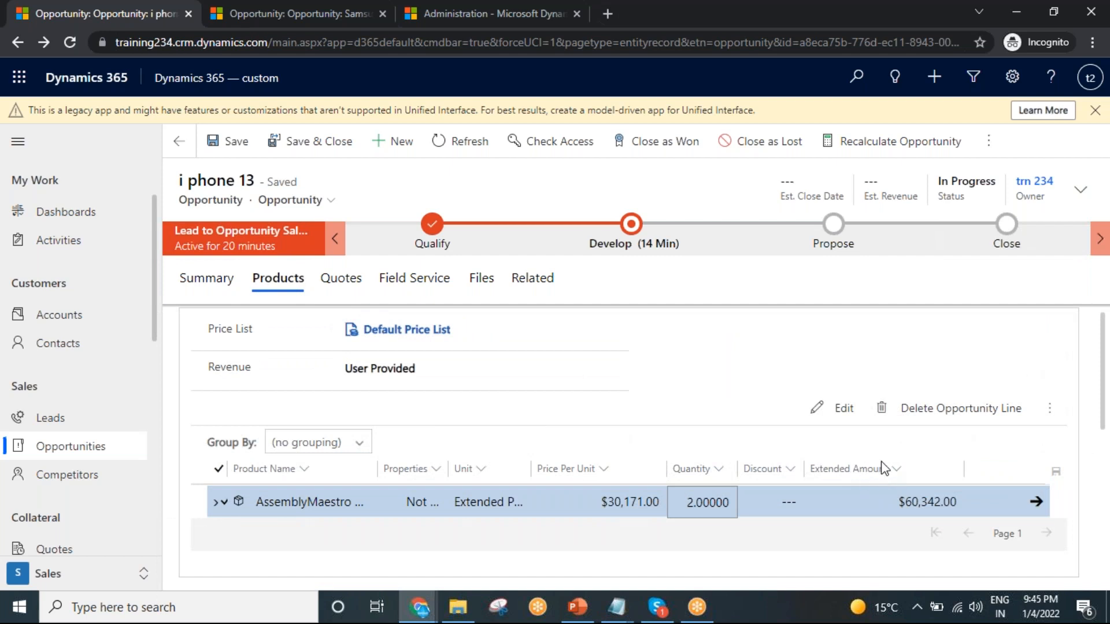
pyautogui.scroll(-5, 856, 457)
pyautogui.scroll(5, 383, 509)
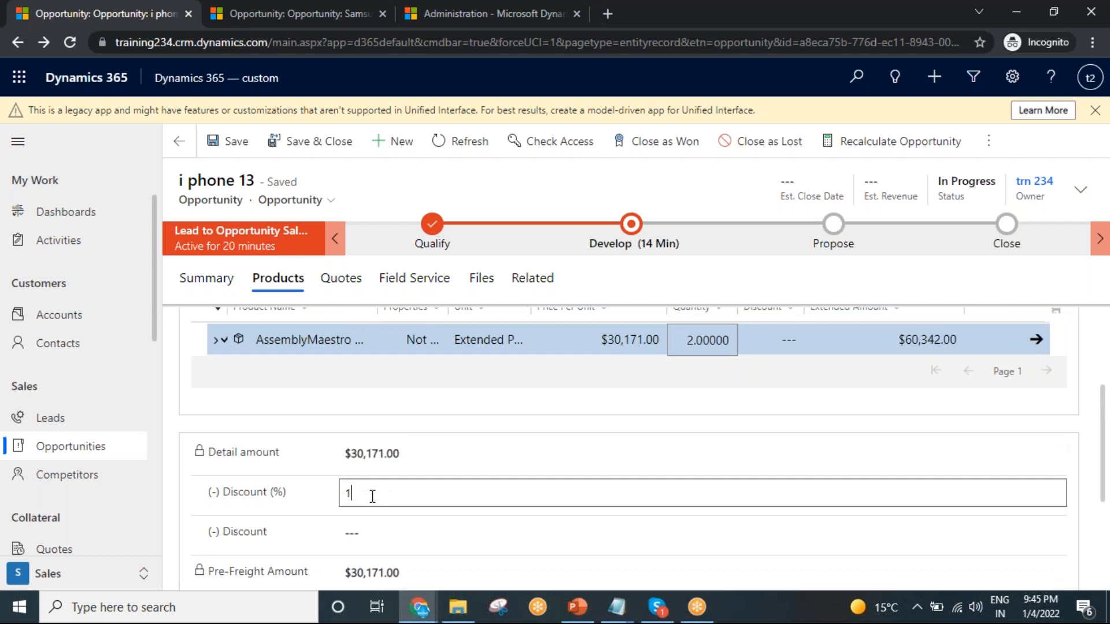
pyautogui.click(237, 142)
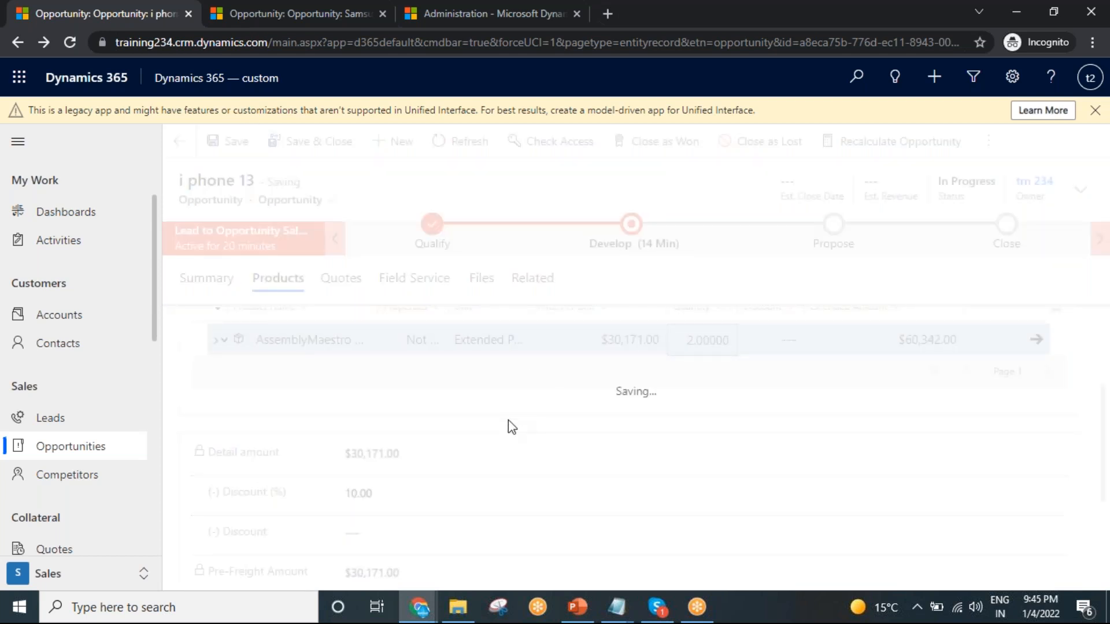
pyautogui.scroll(-1, 508, 421)
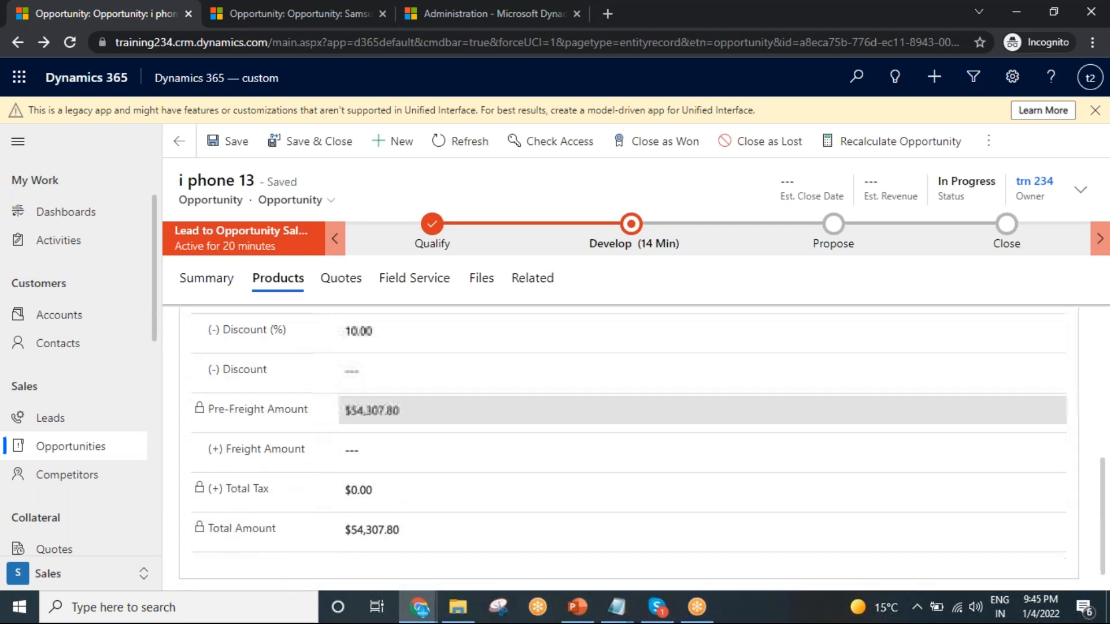
pyautogui.scroll(3, 386, 422)
pyautogui.scroll(-3, 376, 474)
pyautogui.moveTo(351, 507); pyautogui.dragTo(387, 513)
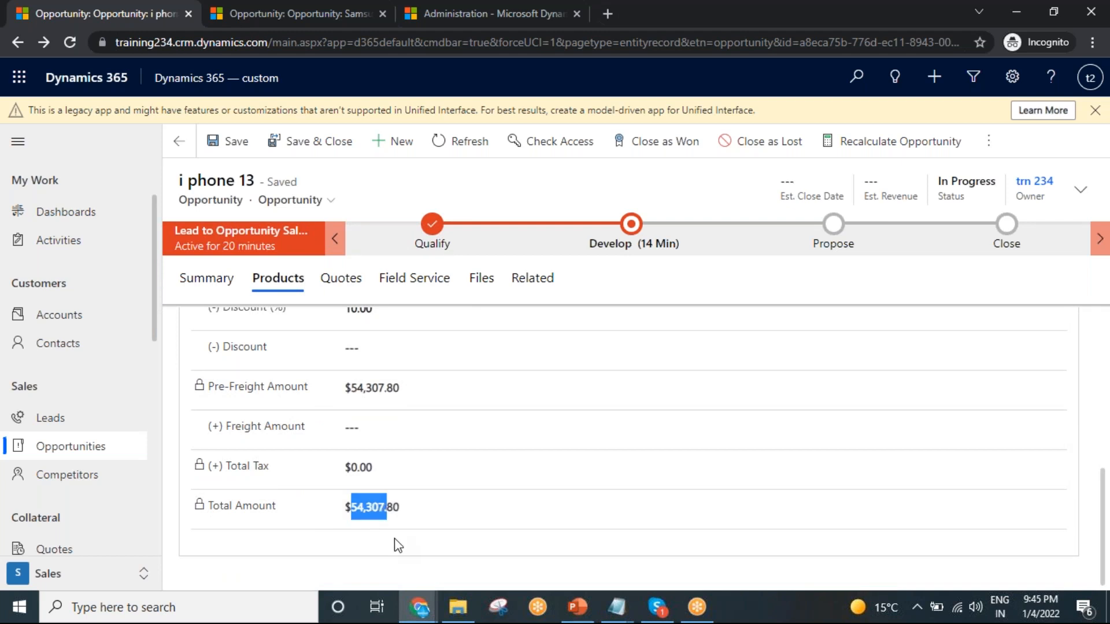
# Step: Set the opportunity's freight amount to $500, save, and check the total amount
pyautogui.scroll(2, 423, 508)
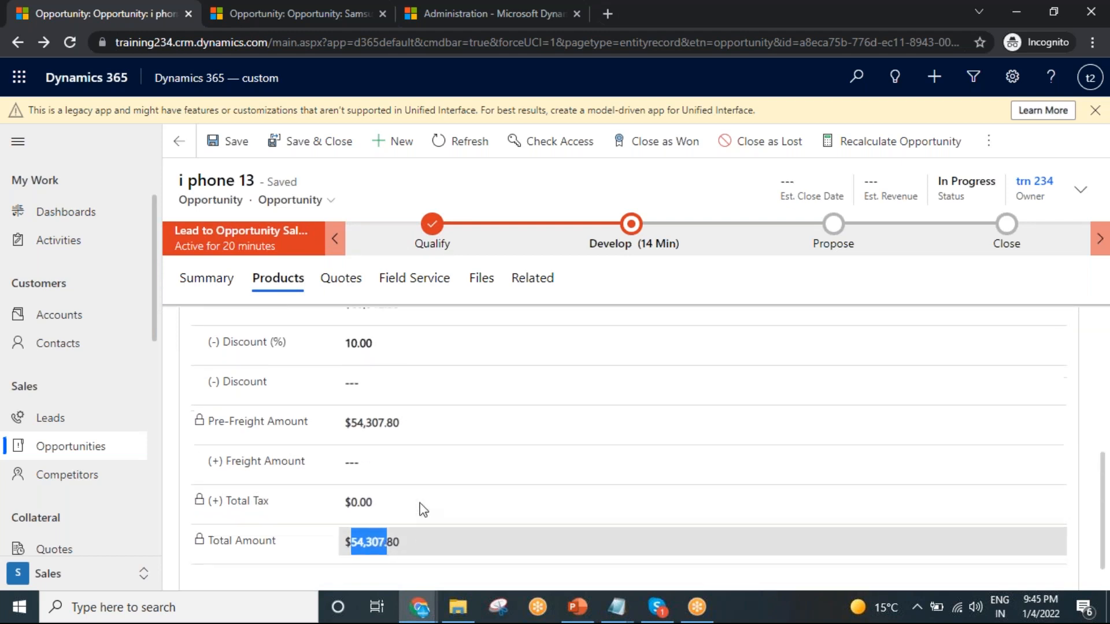
pyautogui.click(385, 499)
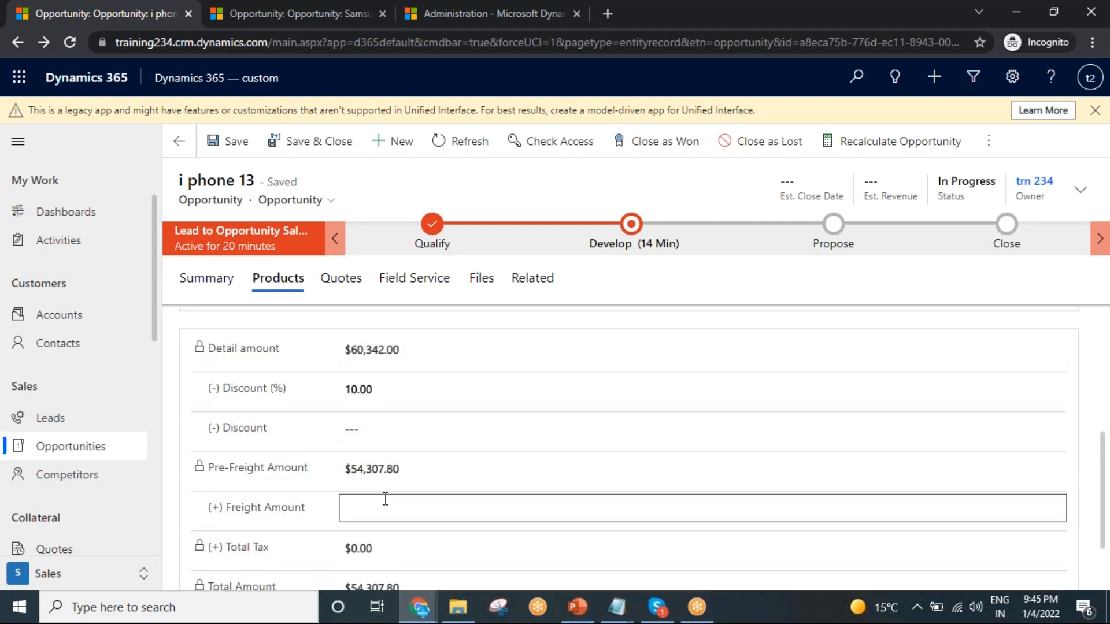
pyautogui.write('500')
pyautogui.click(249, 155)
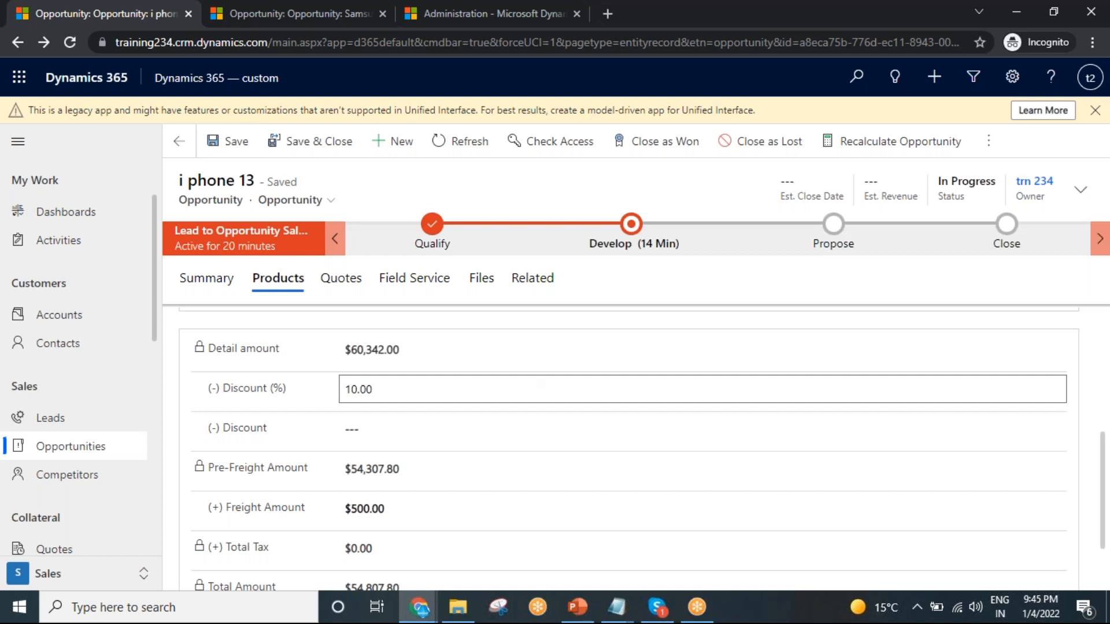
pyautogui.scroll(-1, 473, 509)
pyautogui.moveTo(366, 512); pyautogui.dragTo(417, 511)
# Step: Add the existing product AssemblyWizard 100 as another opportunity line, keeping its default quantity, then save and close the line
pyautogui.scroll(5, 876, 452)
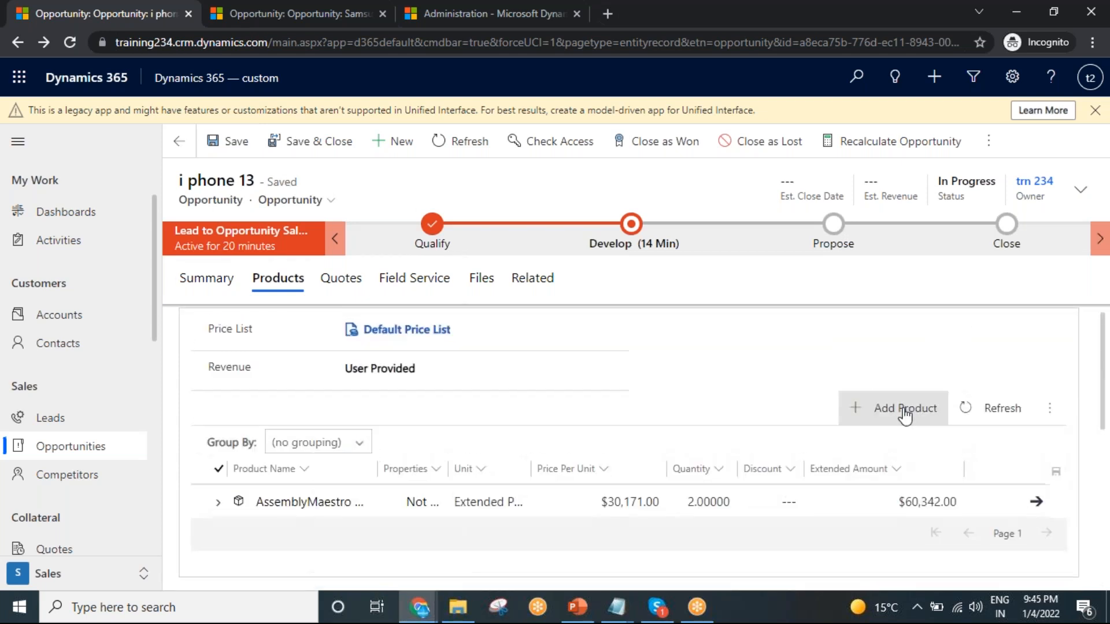
pyautogui.click(902, 404)
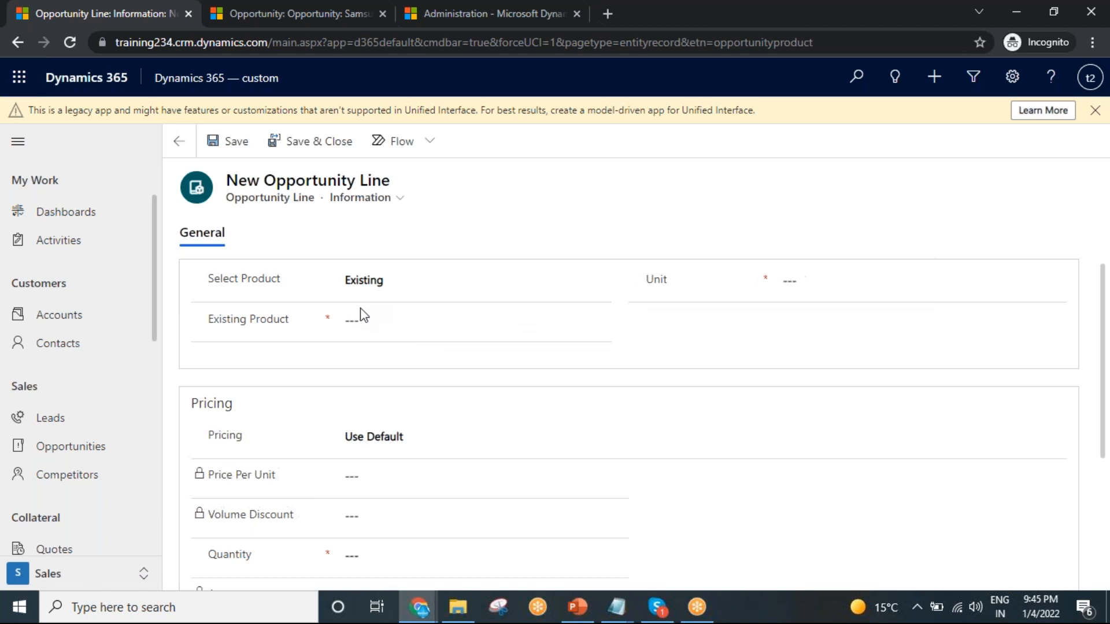
pyautogui.click(363, 317)
pyautogui.click(599, 321)
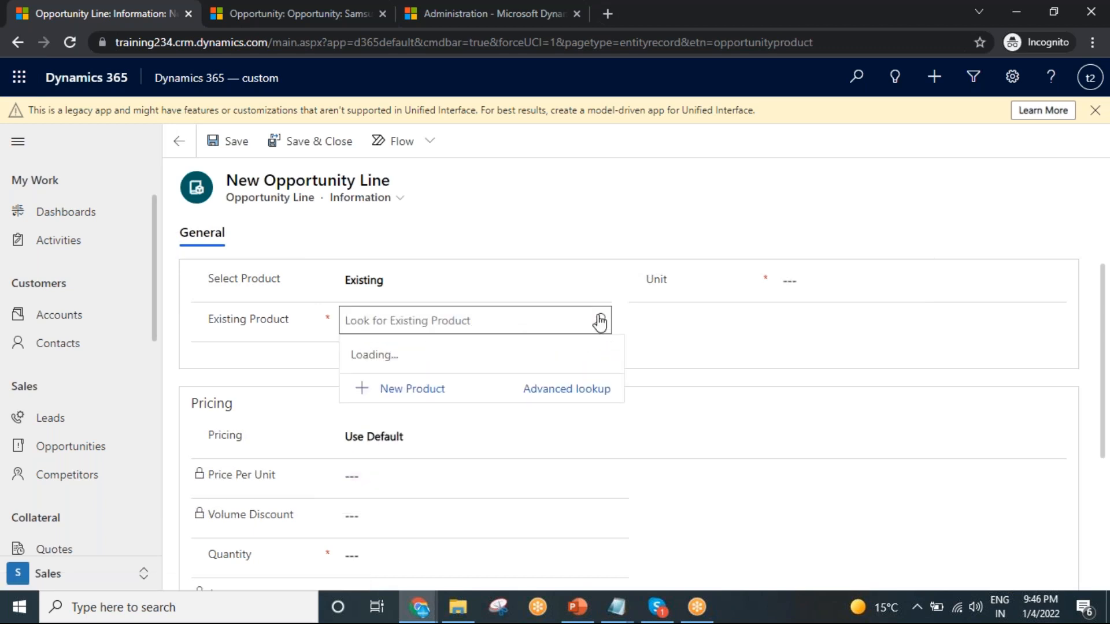
pyautogui.scroll(-2, 520, 439)
pyautogui.click(439, 485)
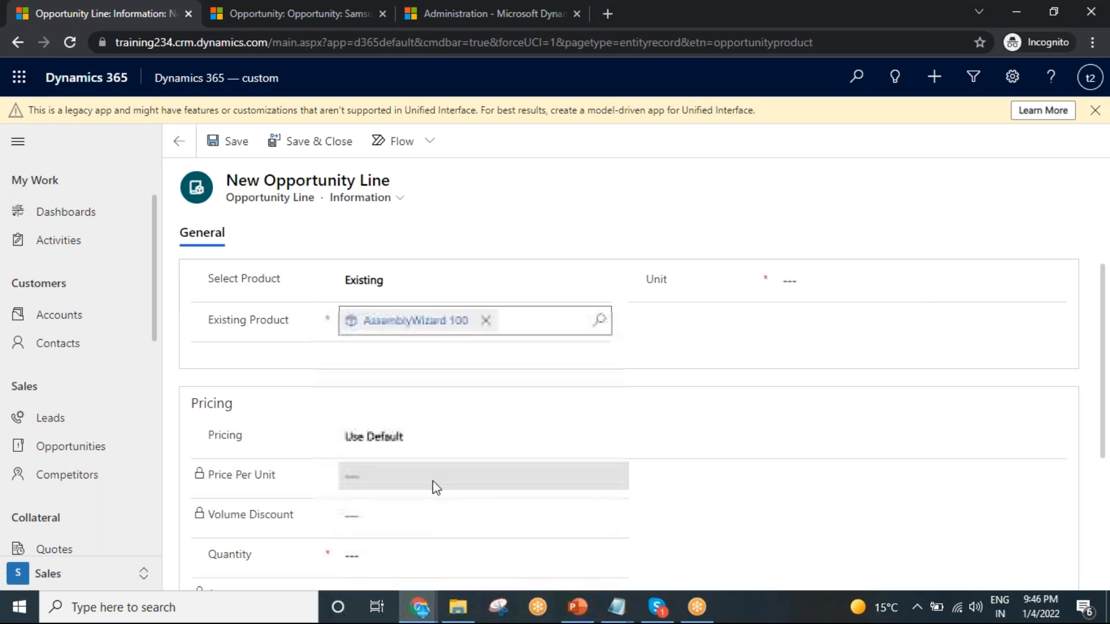
pyautogui.click(275, 141)
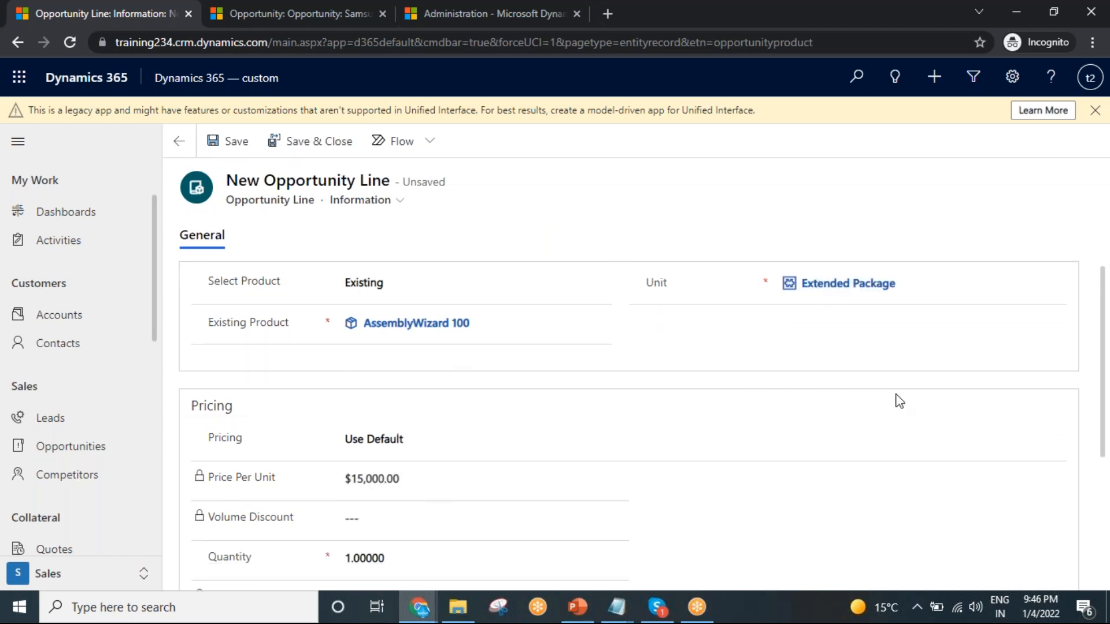
pyautogui.scroll(-1, 347, 439)
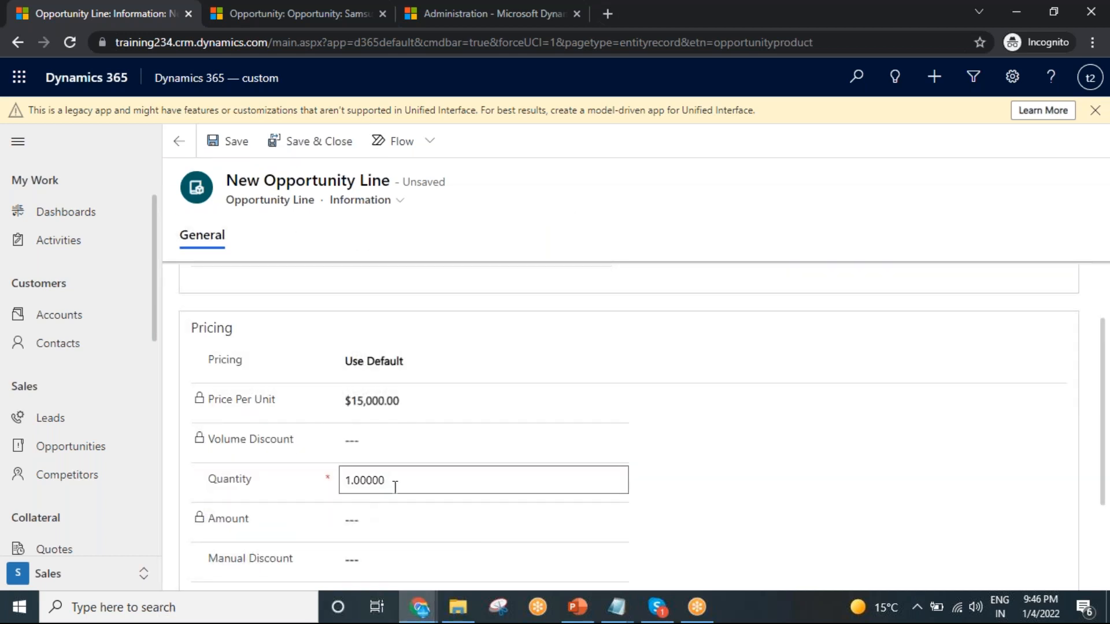
pyautogui.click(338, 142)
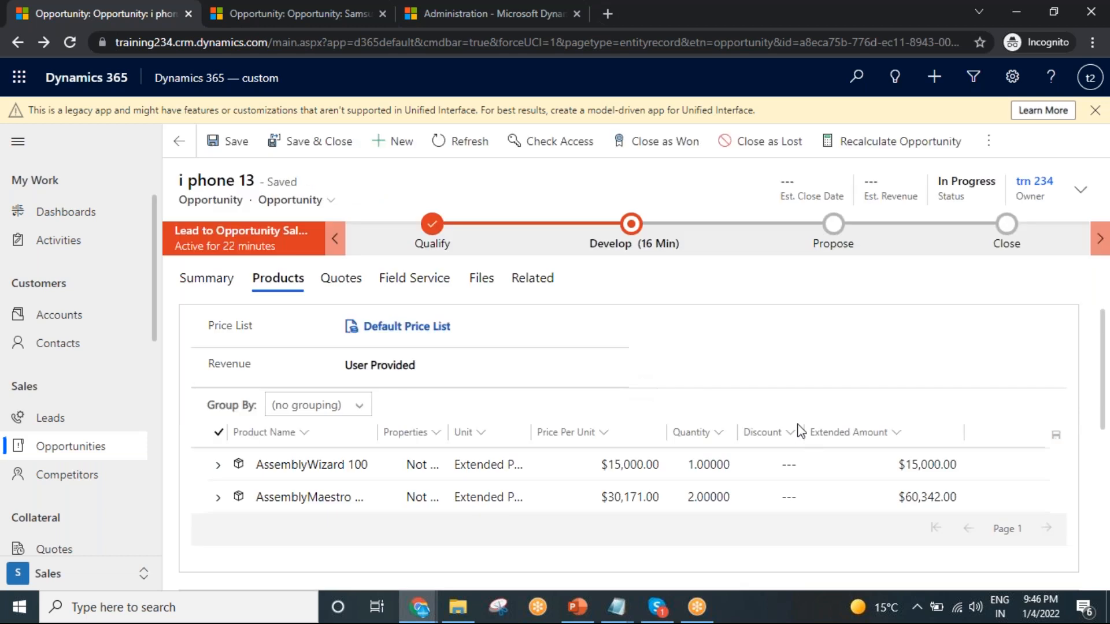
# Step: Compare the opportunity's product lines with its detail, discount, freight and total amounts
pyautogui.scroll(-1, 803, 431)
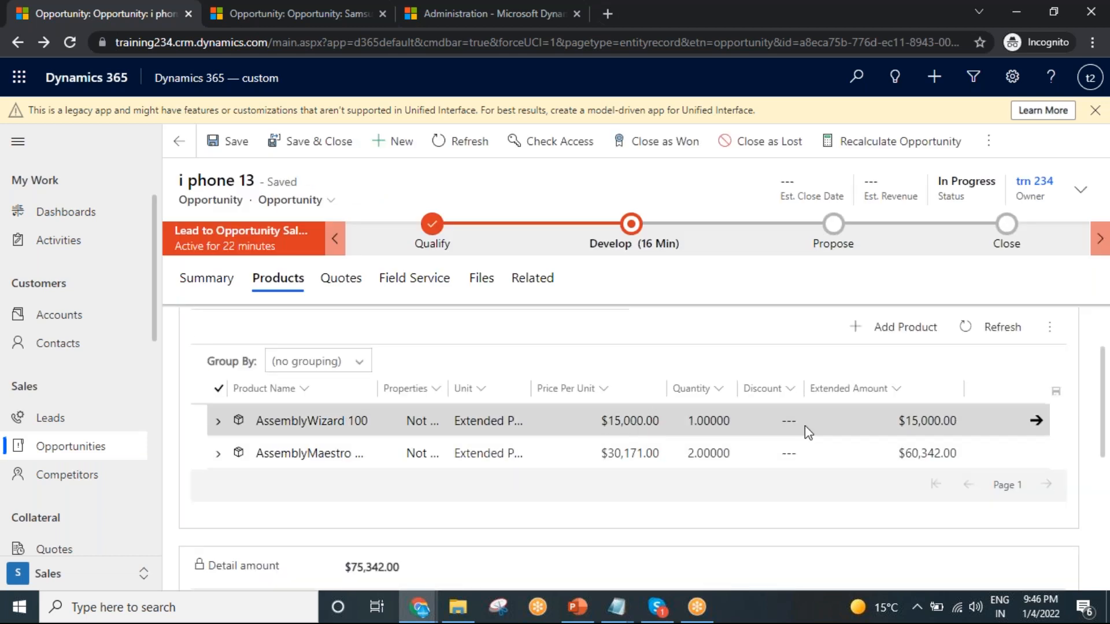
pyautogui.scroll(-4, 744, 441)
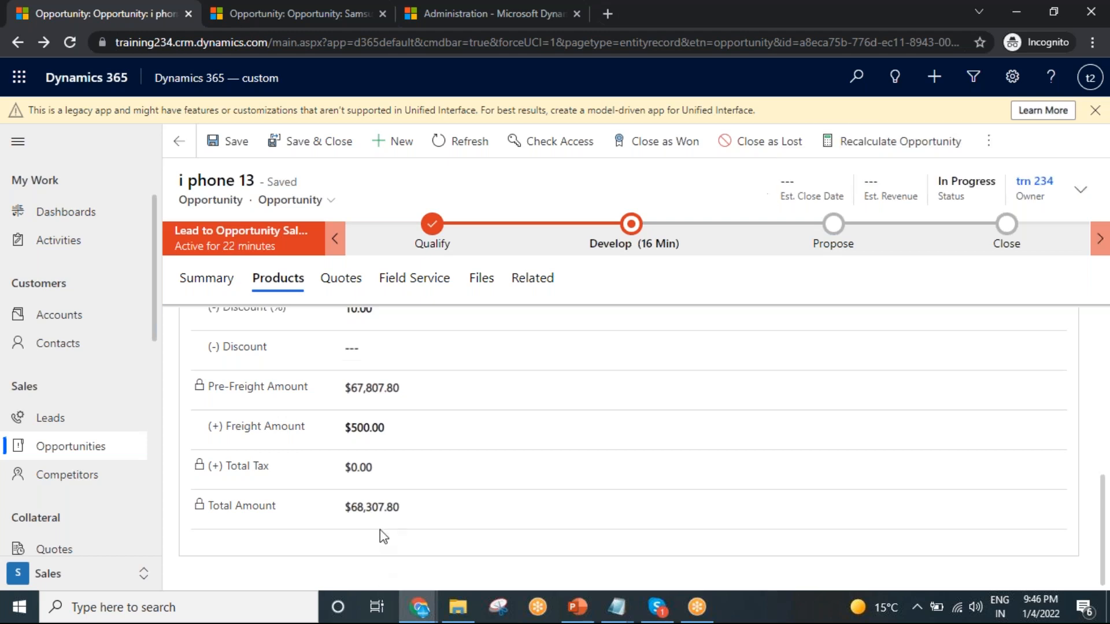
pyautogui.moveTo(351, 511); pyautogui.dragTo(402, 509)
pyautogui.scroll(5, 587, 497)
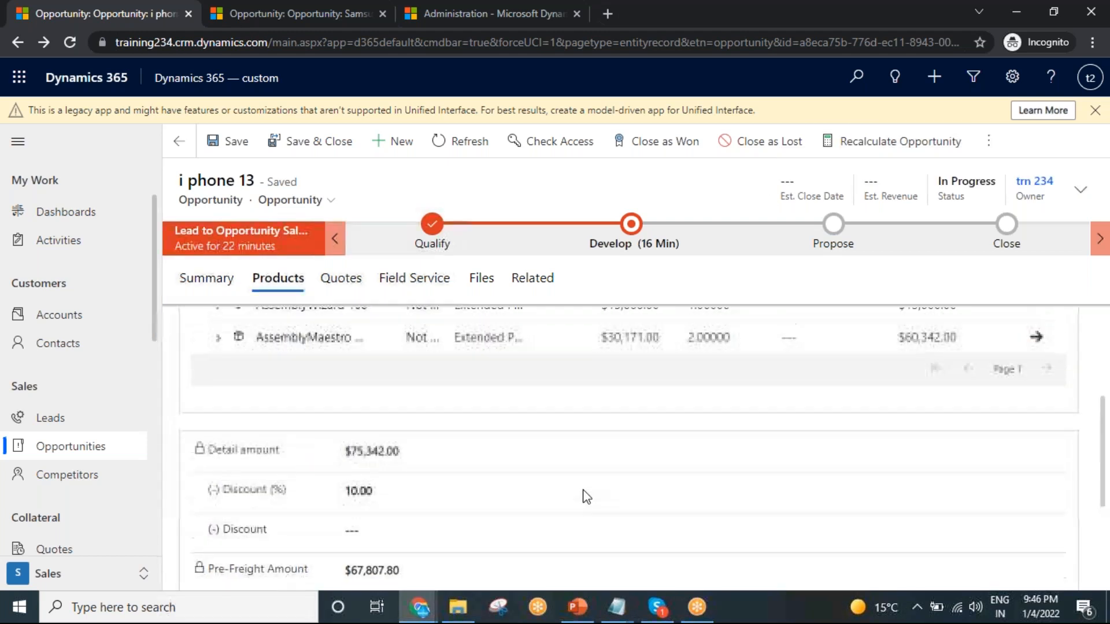
pyautogui.scroll(-5, 587, 497)
pyautogui.scroll(7, 463, 506)
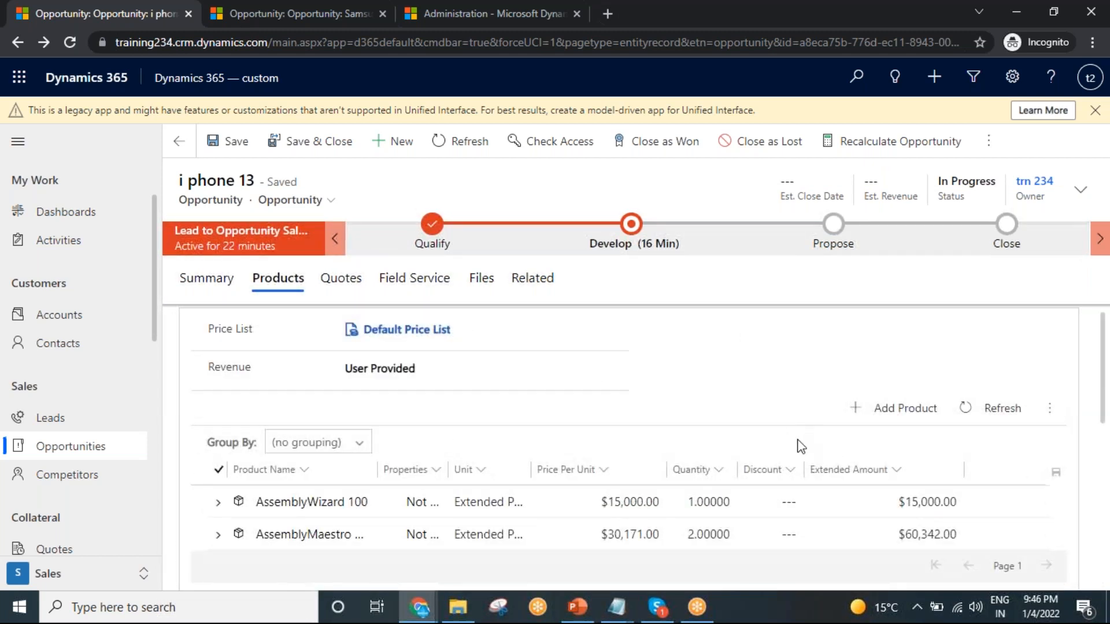
pyautogui.scroll(-3, 839, 449)
pyautogui.scroll(-4, 584, 436)
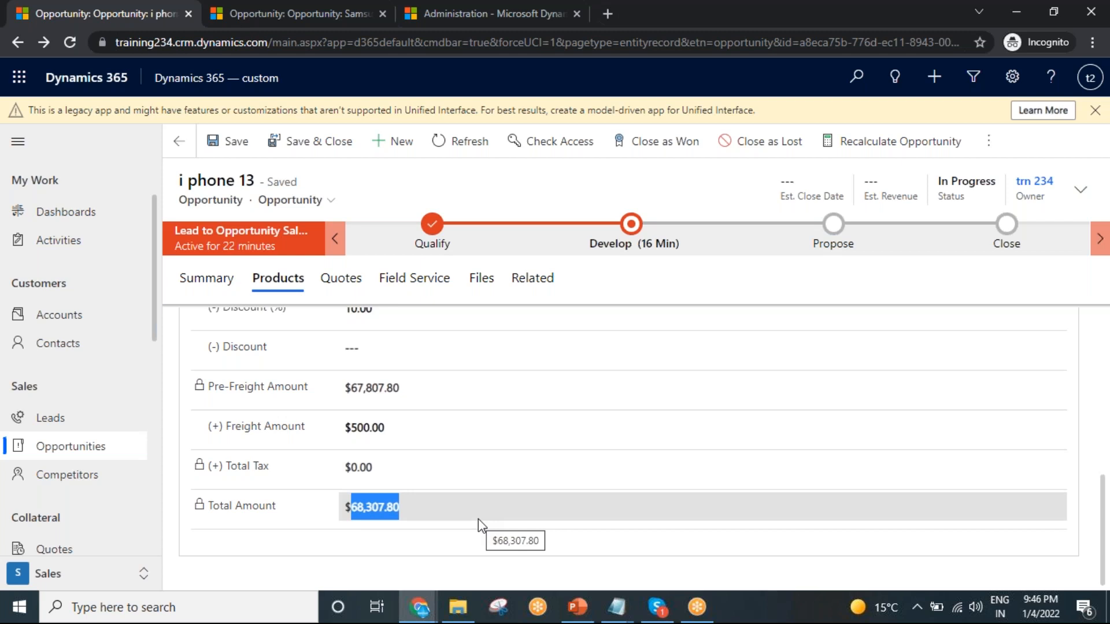
pyautogui.scroll(4, 477, 518)
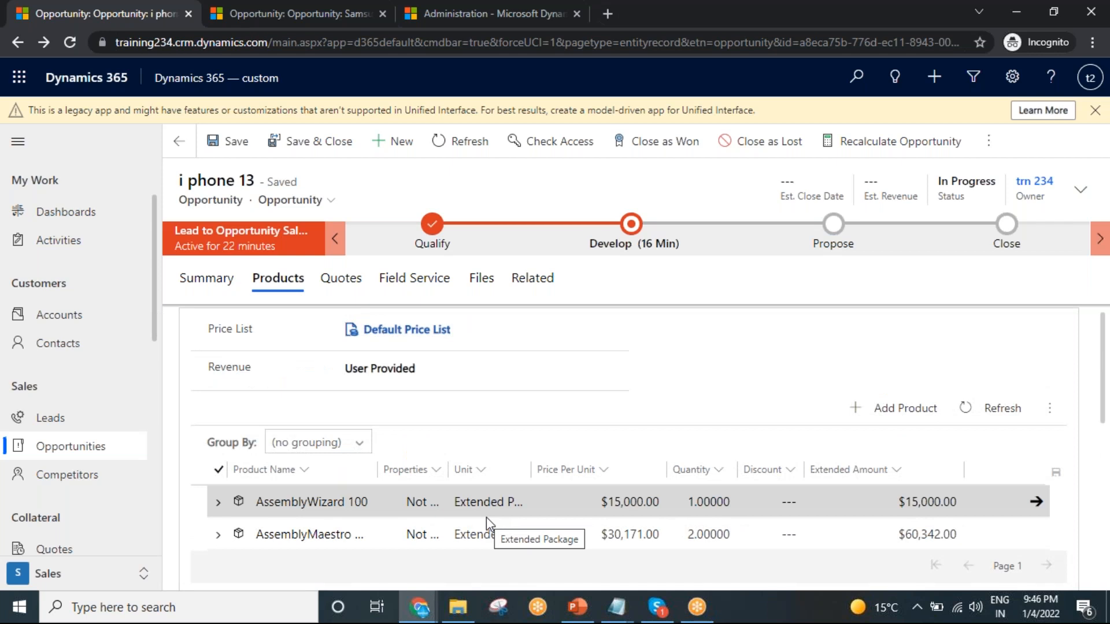
# Step: Create a new quote from the i phone 13 opportunity's quotes list
pyautogui.click(341, 280)
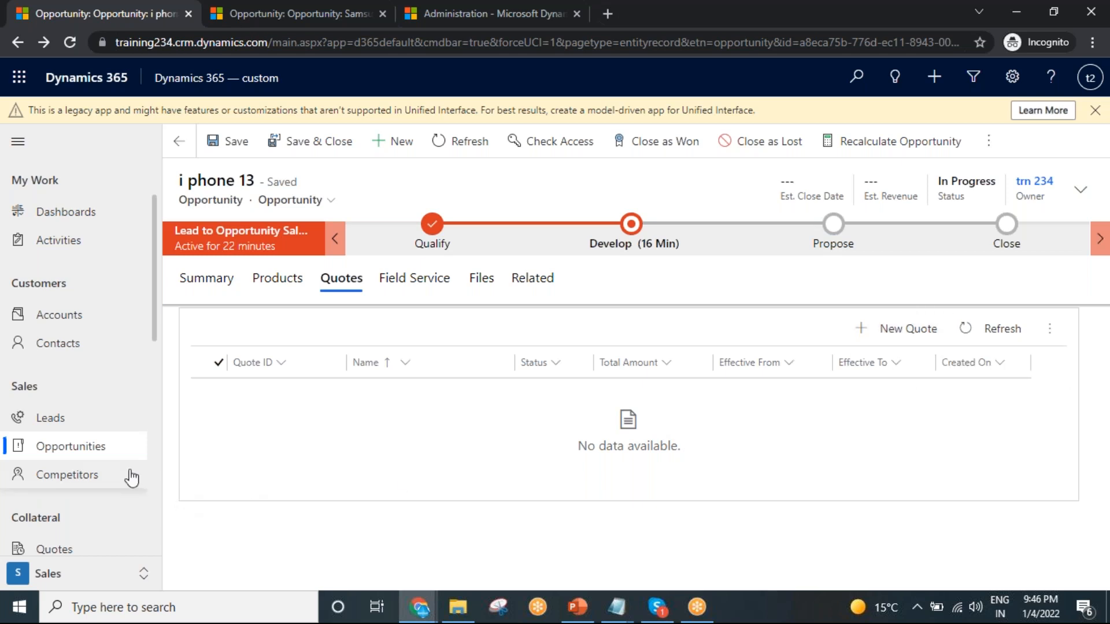
pyautogui.scroll(-1, 75, 450)
pyautogui.scroll(-3, 75, 450)
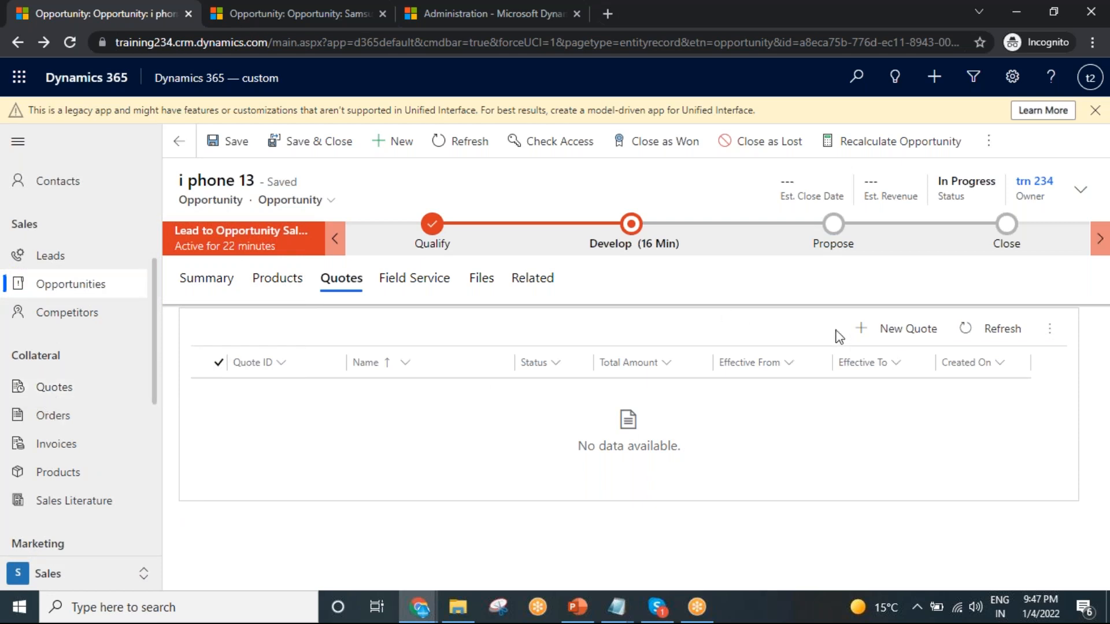
pyautogui.click(895, 337)
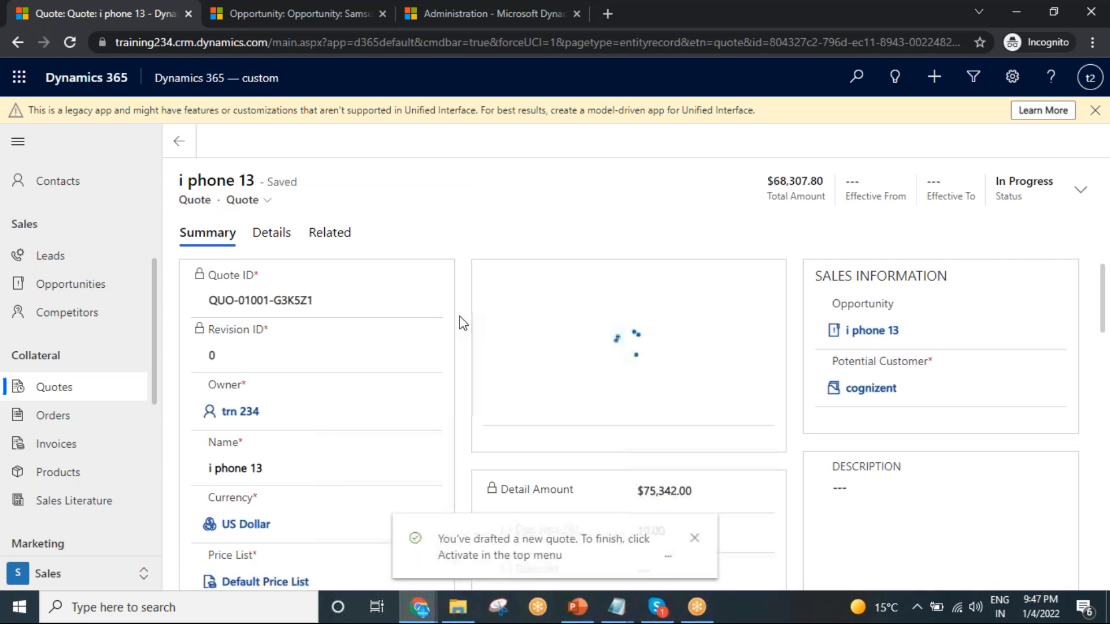
# Step: Examine the new quote's general fields, its product lines with quantities and amounts, and the commands available for quote lines
pyautogui.scroll(-1, 289, 438)
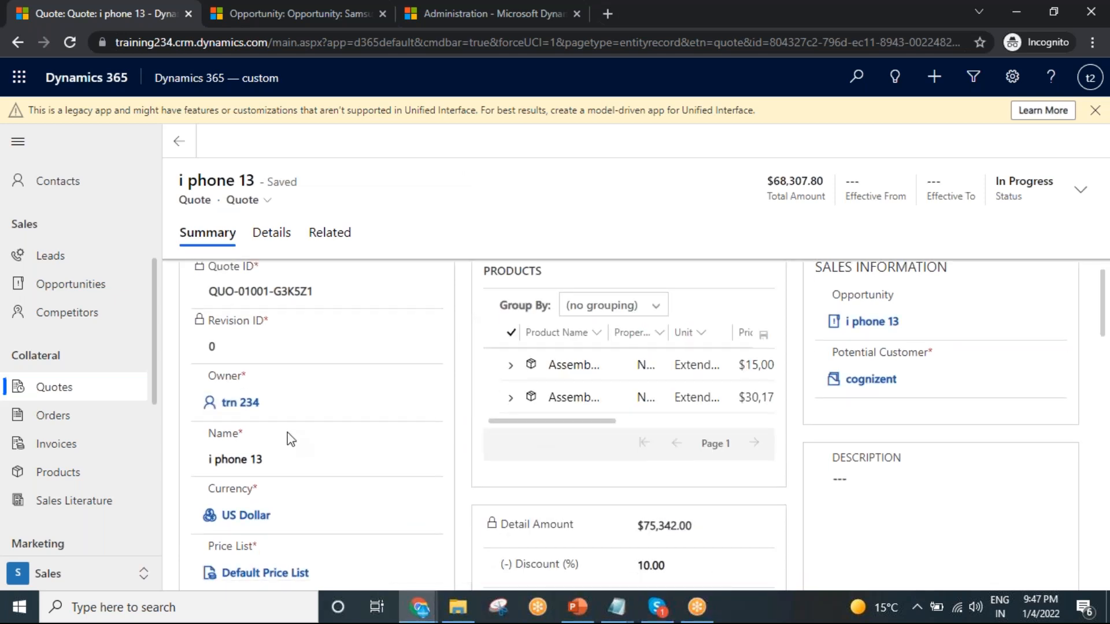
pyautogui.scroll(-2, 289, 438)
pyautogui.scroll(3, 479, 398)
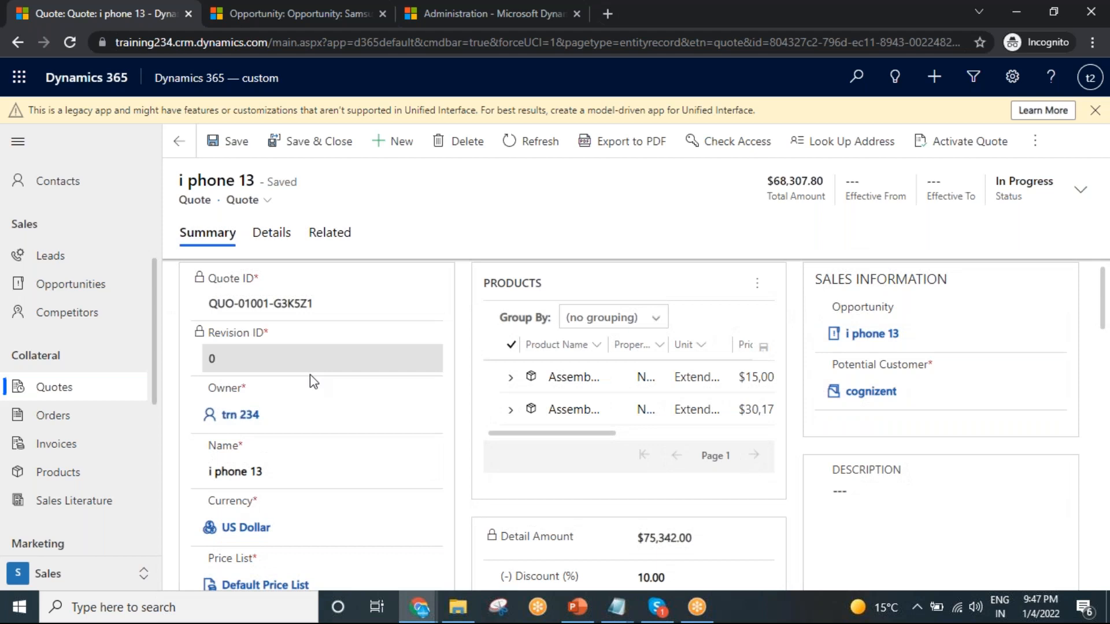
pyautogui.moveTo(565, 433); pyautogui.dragTo(719, 439)
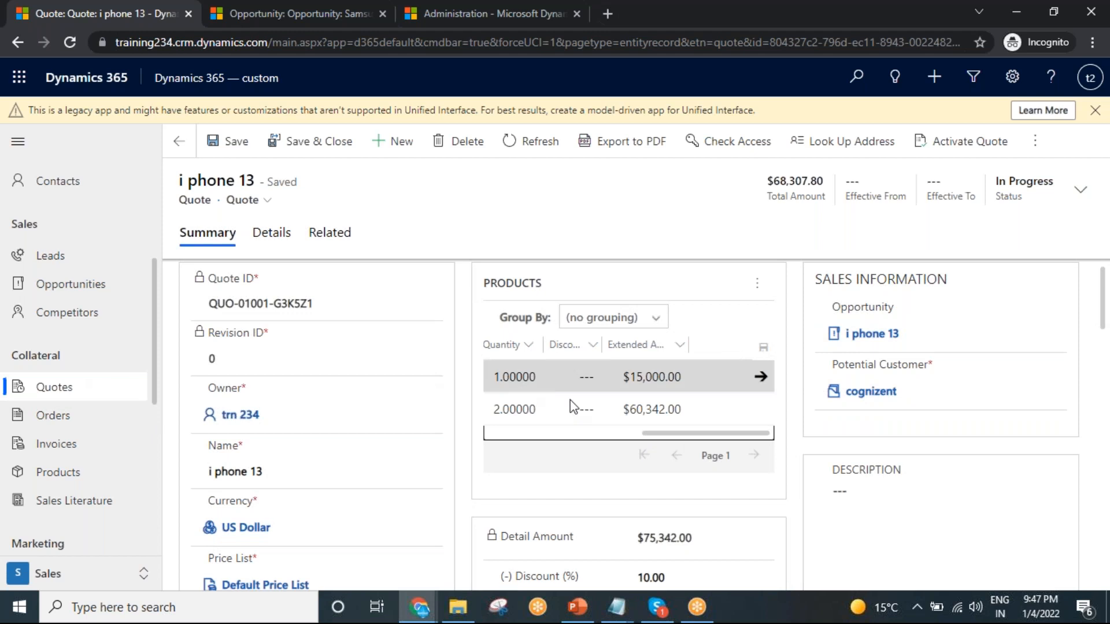
pyautogui.click(760, 283)
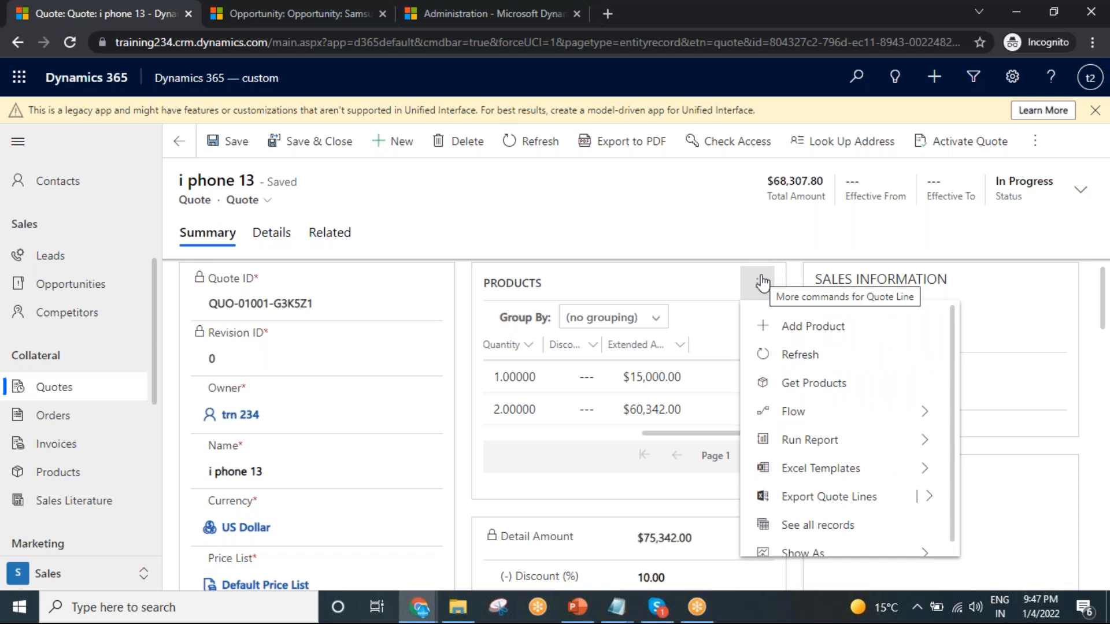
pyautogui.click(536, 231)
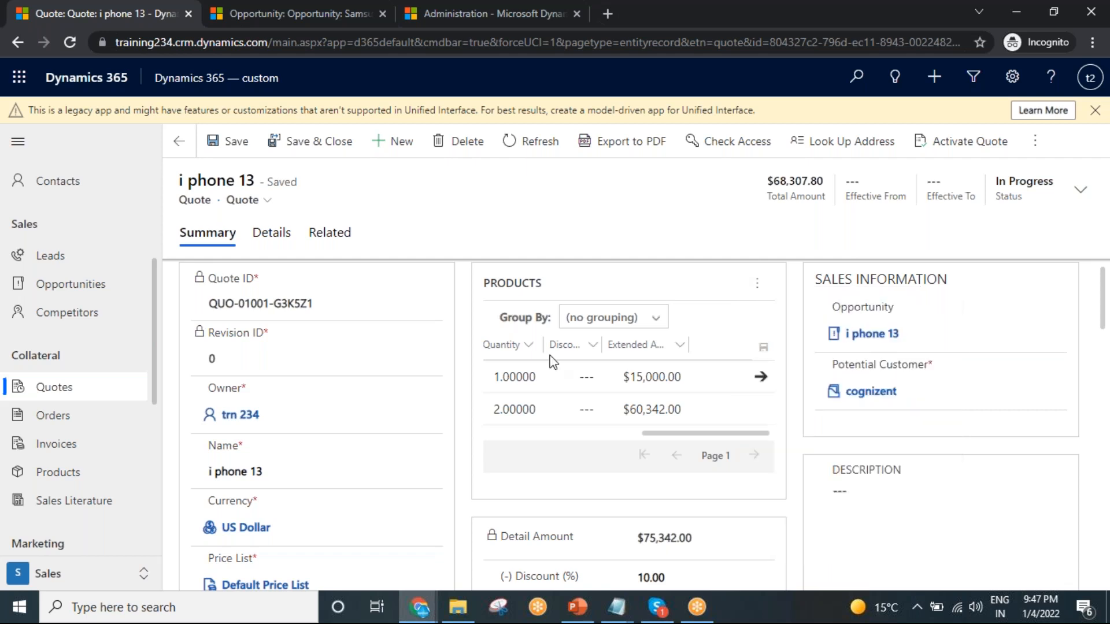
# Step: Review the quote's pricing totals, shipping and address sections, currency and price list
pyautogui.scroll(-1, 574, 428)
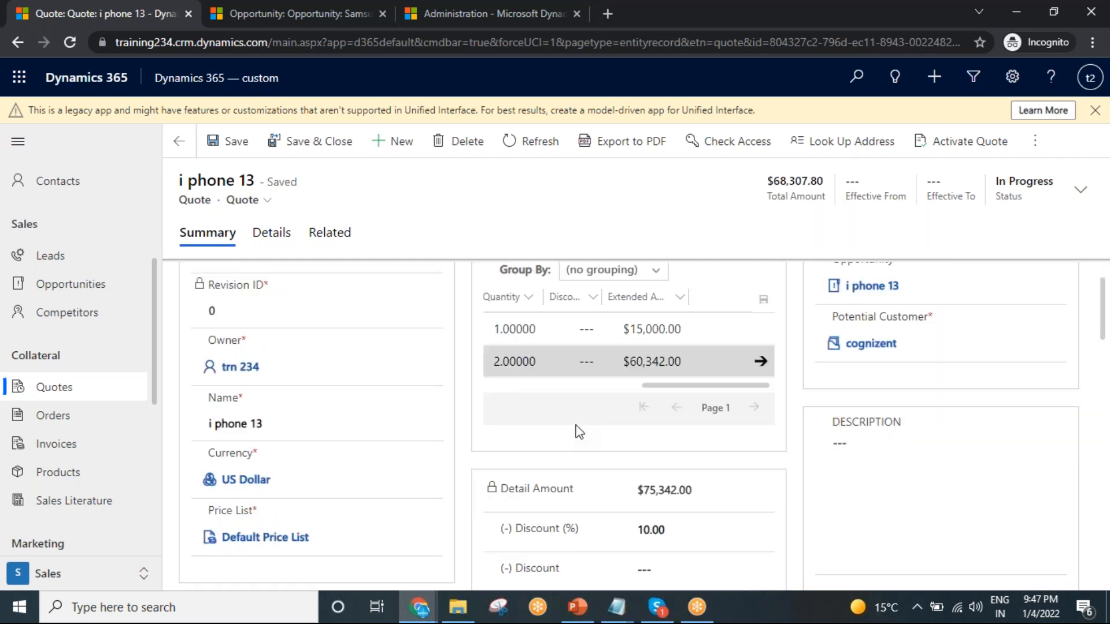
pyautogui.scroll(-2, 577, 429)
pyautogui.scroll(3, 578, 439)
pyautogui.scroll(-12, 603, 456)
pyautogui.scroll(7, 673, 463)
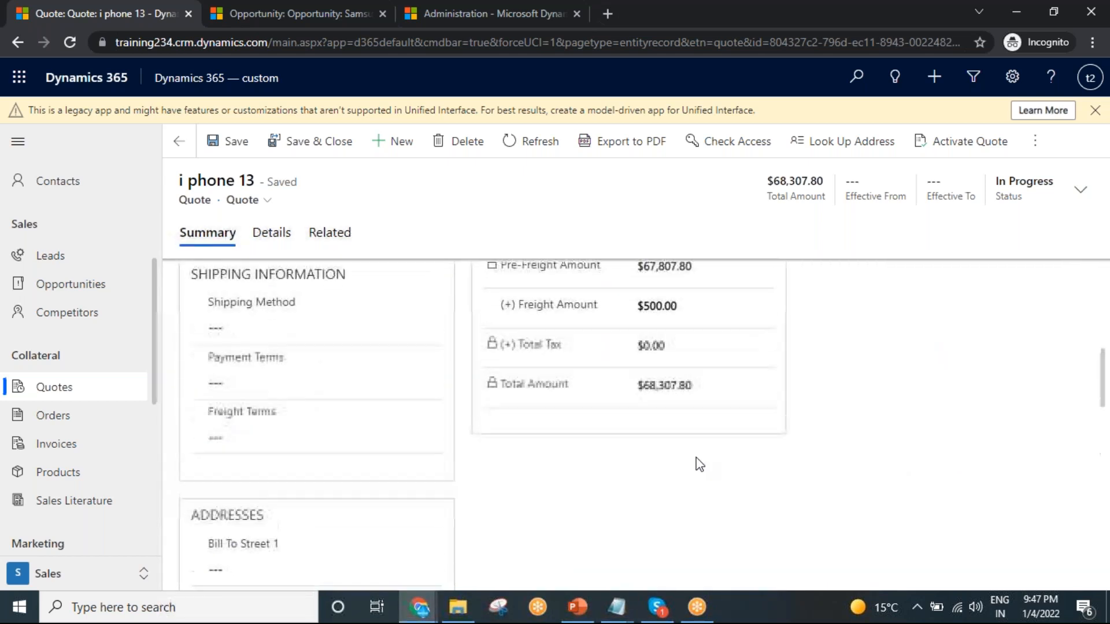
pyautogui.scroll(6, 699, 463)
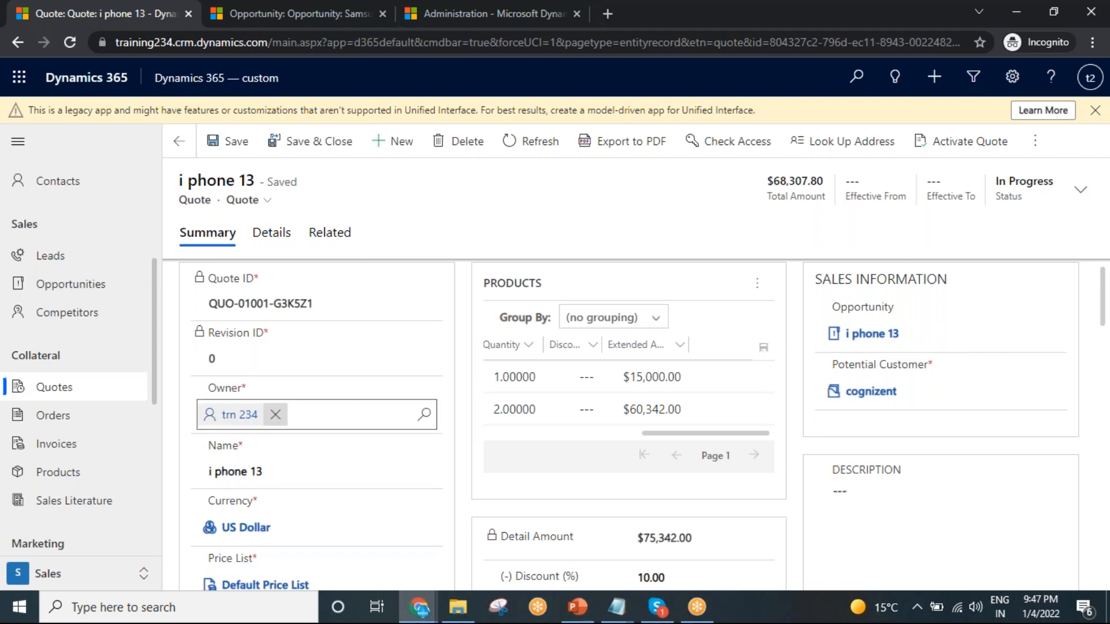
pyautogui.scroll(-1, 312, 414)
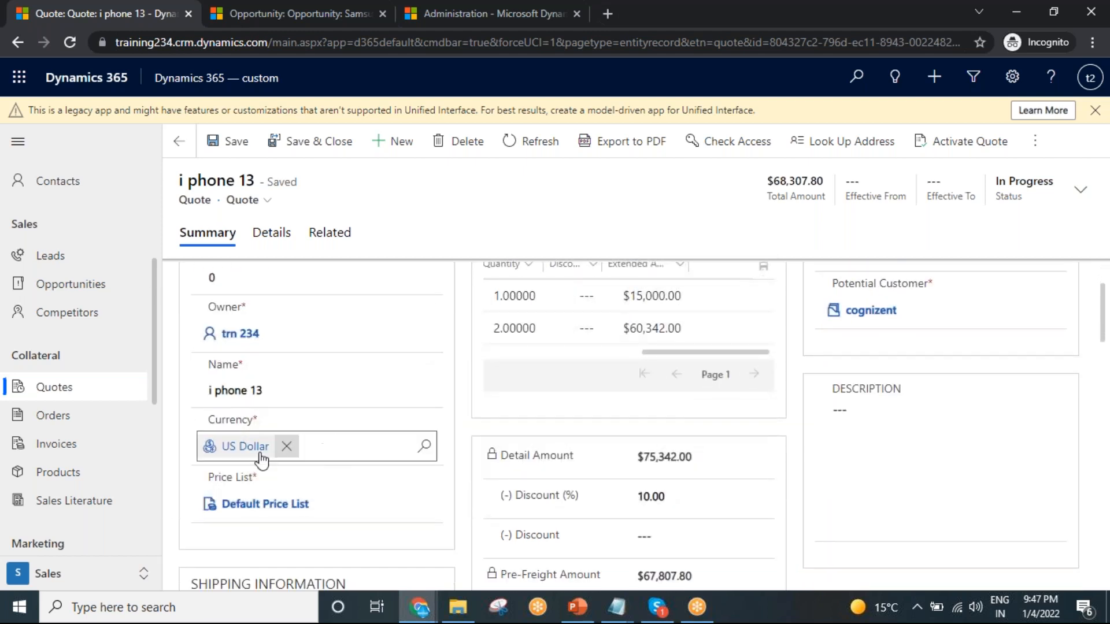
pyautogui.scroll(1, 503, 463)
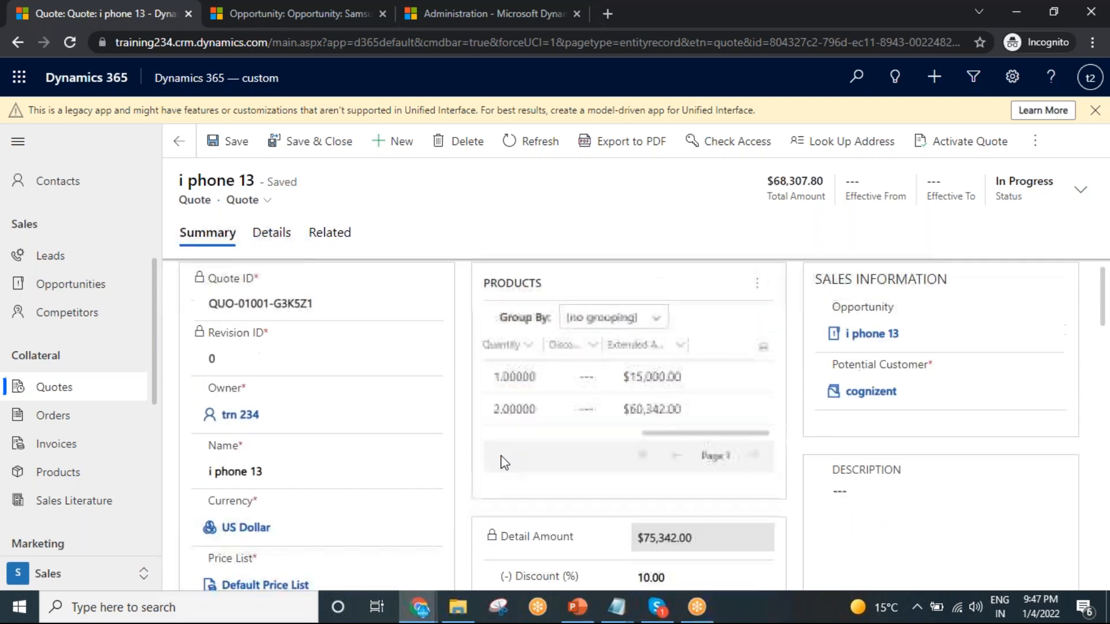
# Step: Preview the quote's PDF export with the Print quote for customer template, check its amounts and product table, and close the preview
pyautogui.click(620, 145)
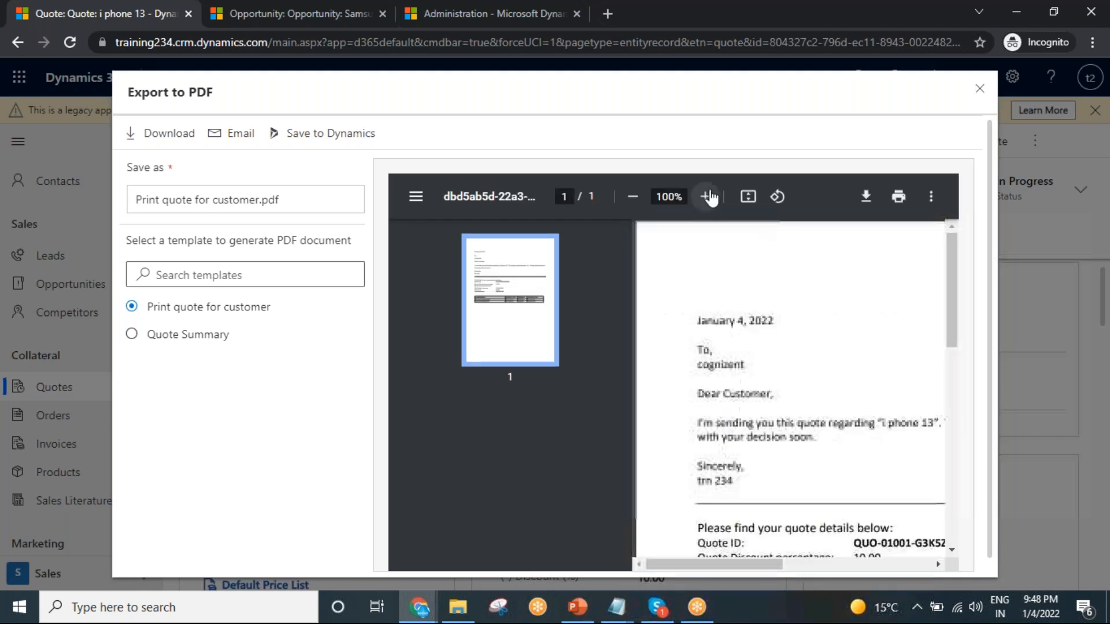
pyautogui.moveTo(723, 567)
pyautogui.mouseDown()
pyautogui.moveTo(787, 566)
pyautogui.moveTo(709, 572)
pyautogui.mouseUp()
pyautogui.scroll(-1, 709, 572)
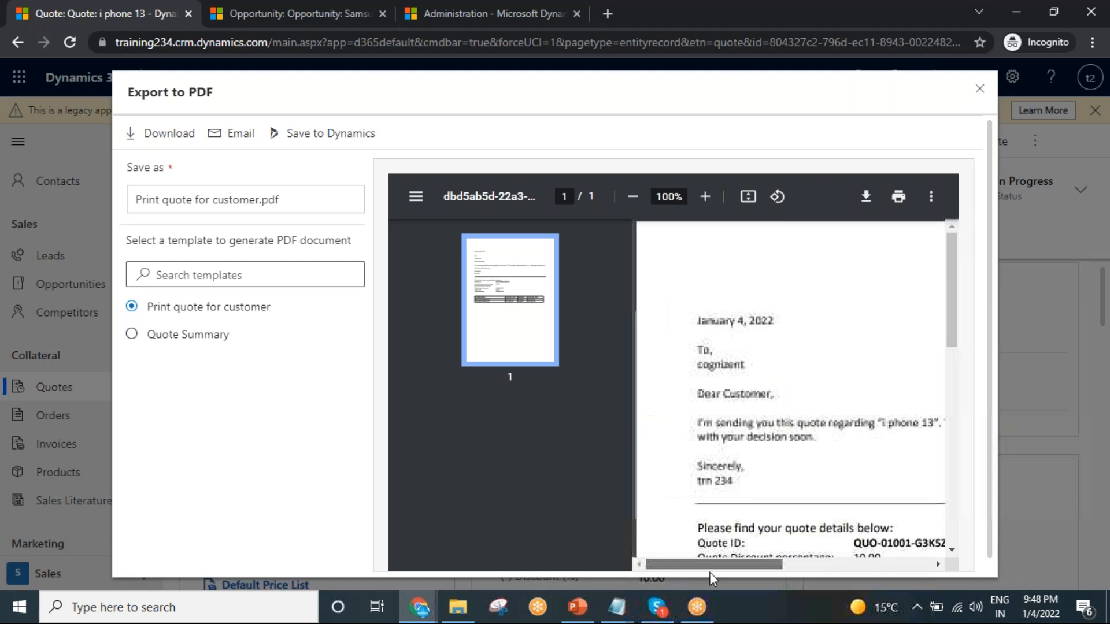
pyautogui.scroll(-3, 809, 456)
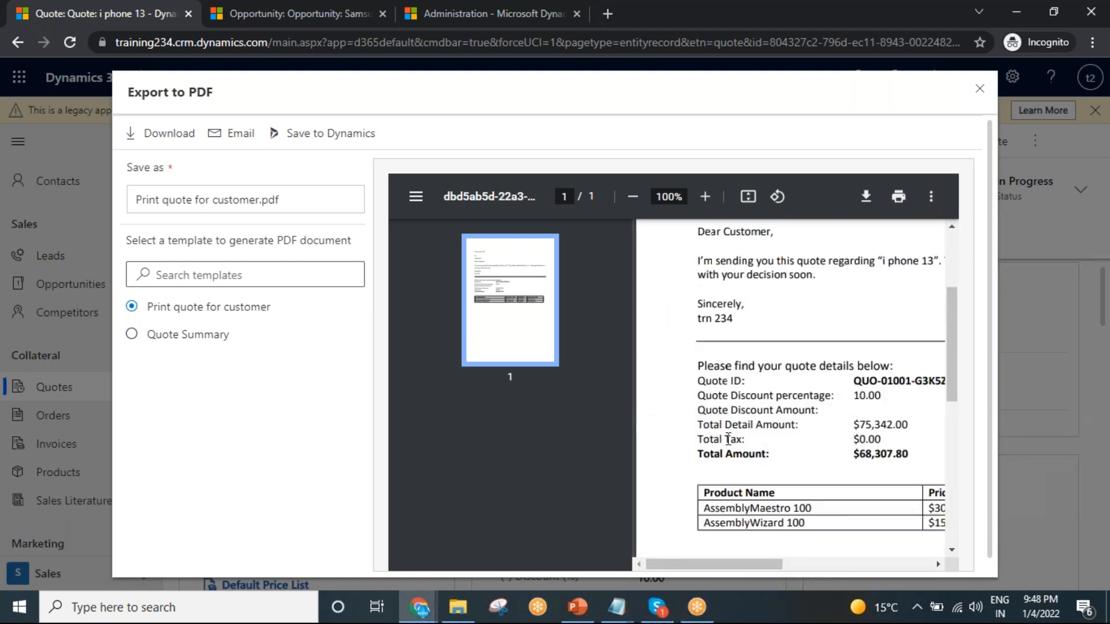
pyautogui.moveTo(883, 383); pyautogui.dragTo(900, 441)
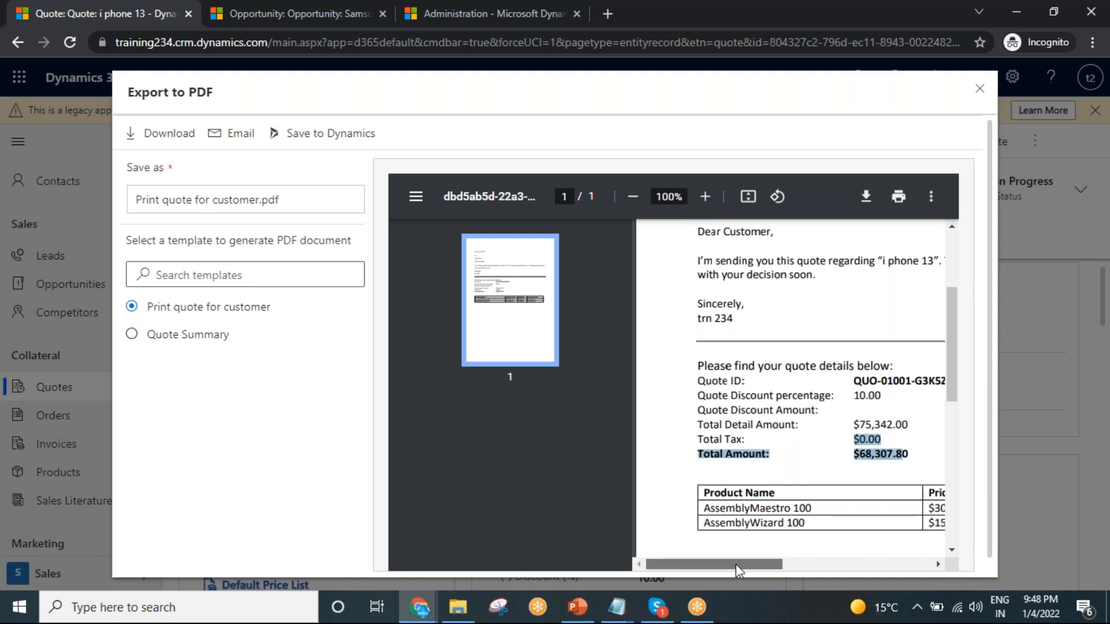
pyautogui.moveTo(737, 565); pyautogui.dragTo(757, 564)
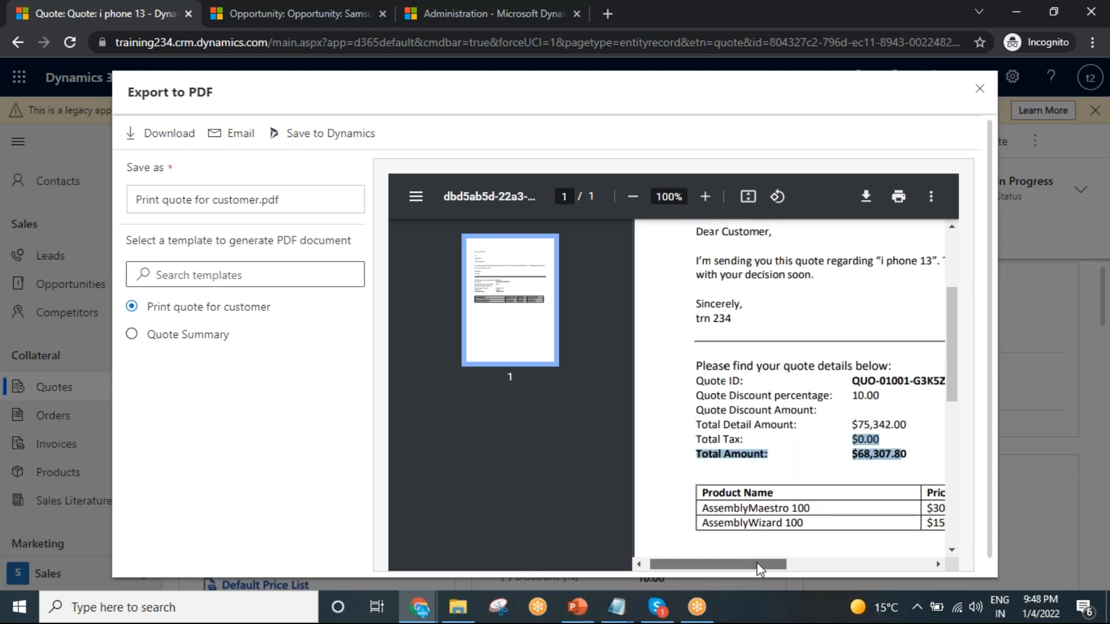
pyautogui.moveTo(757, 564); pyautogui.dragTo(693, 573)
pyautogui.scroll(-4, 694, 569)
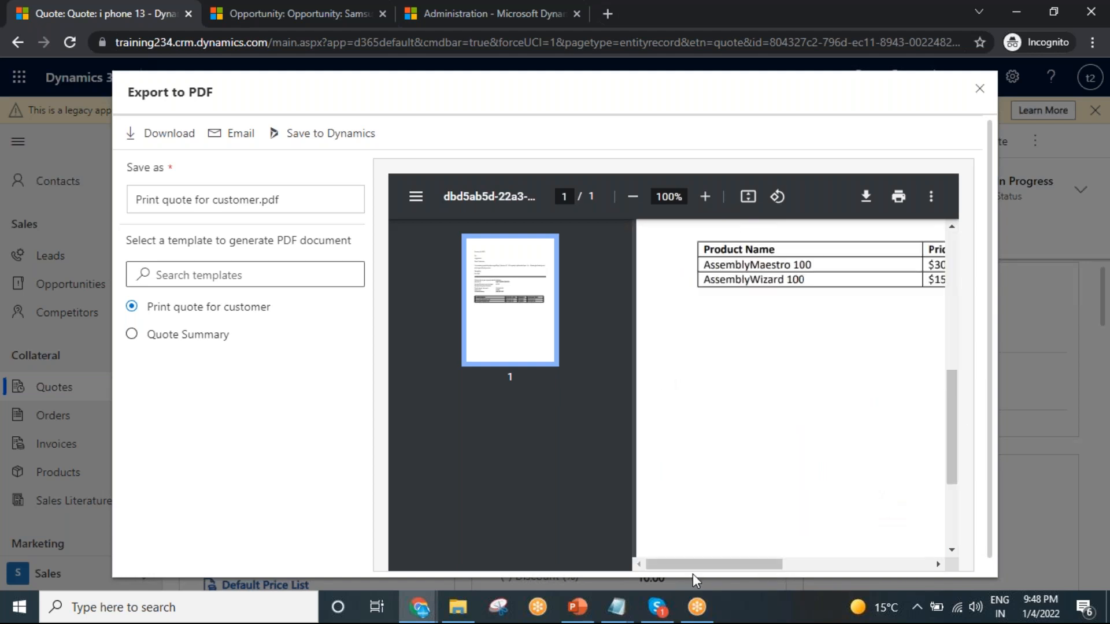
pyautogui.click(979, 92)
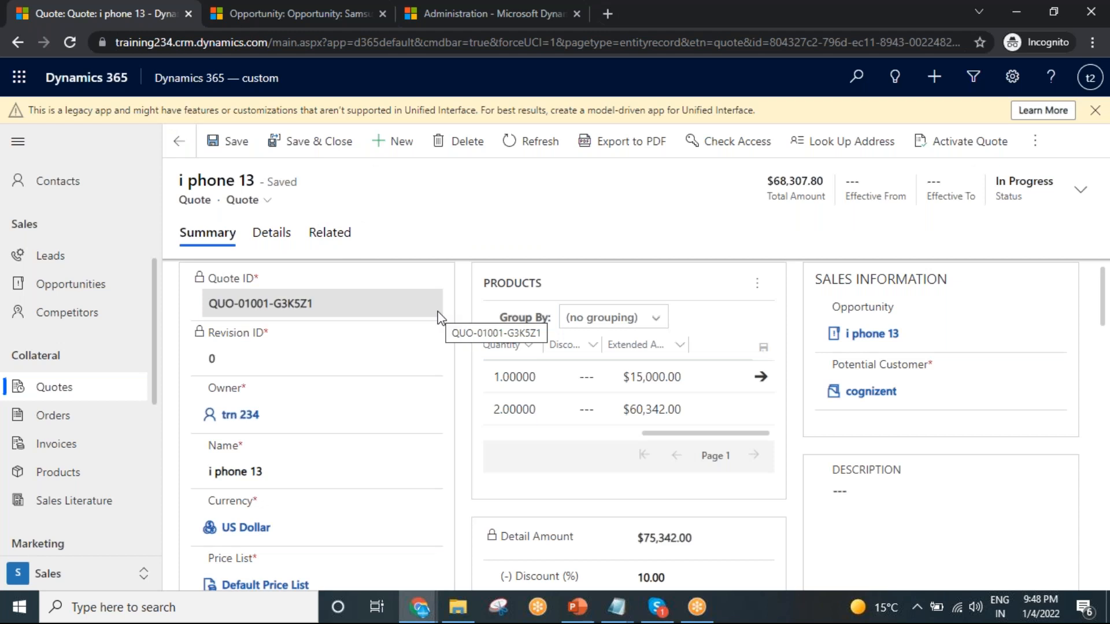
# Step: Activate the i phone 13 quote and check its discount and freight amounts
pyautogui.click(946, 150)
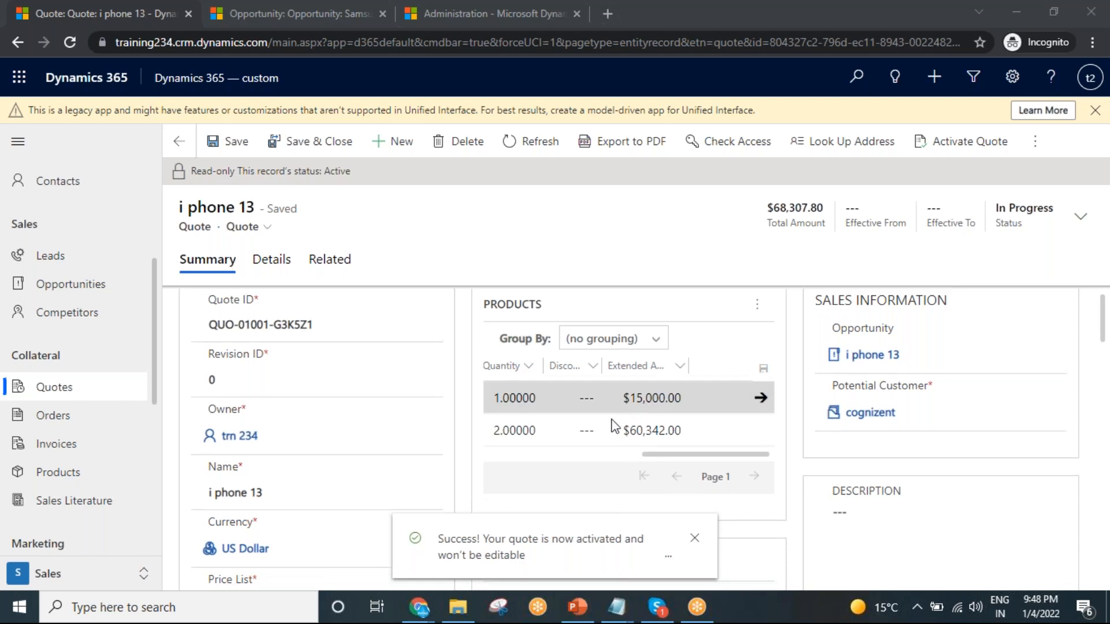
pyautogui.scroll(-4, 614, 425)
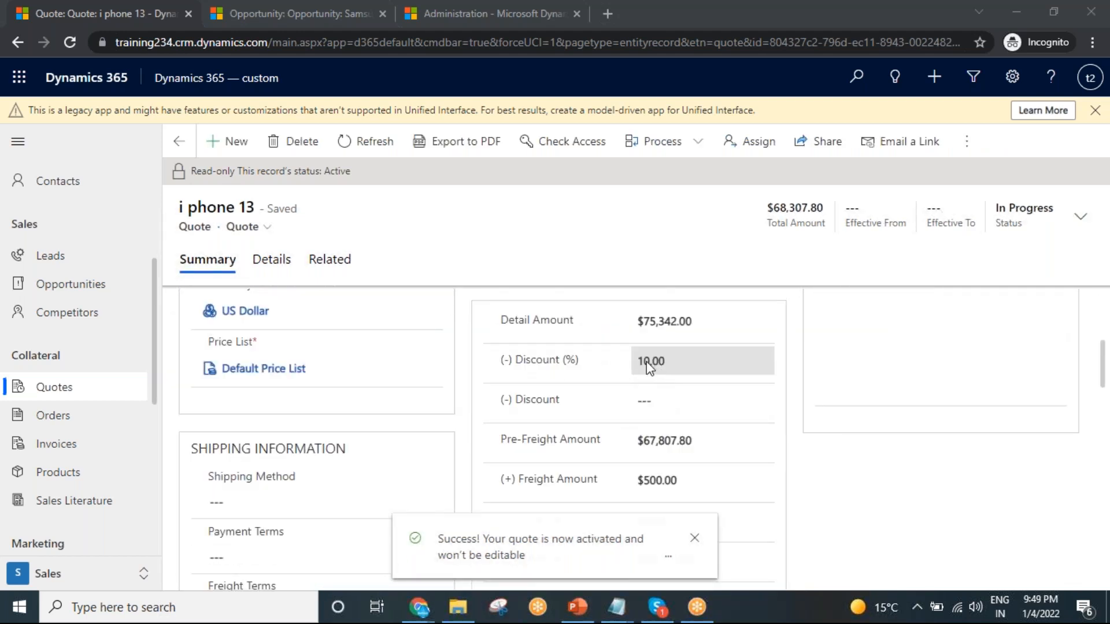
# Step: Check the activated i phone 13 quote's additional commands, then reload the page and revise the quote
pyautogui.scroll(4, 352, 366)
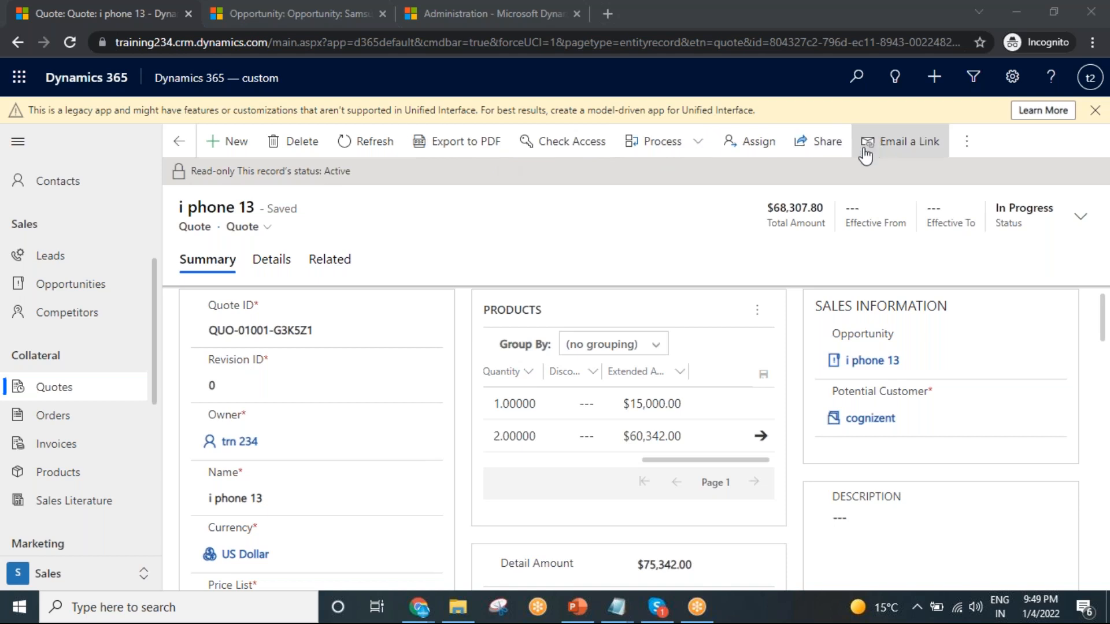
pyautogui.scroll(-2, 659, 317)
pyautogui.scroll(2, 585, 325)
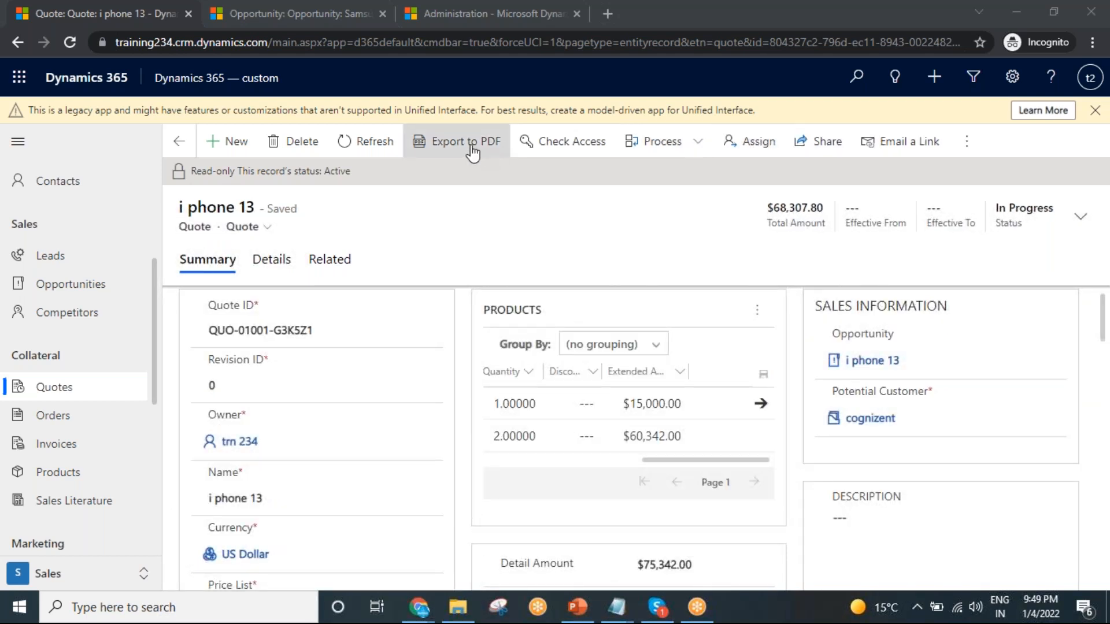
pyautogui.click(967, 149)
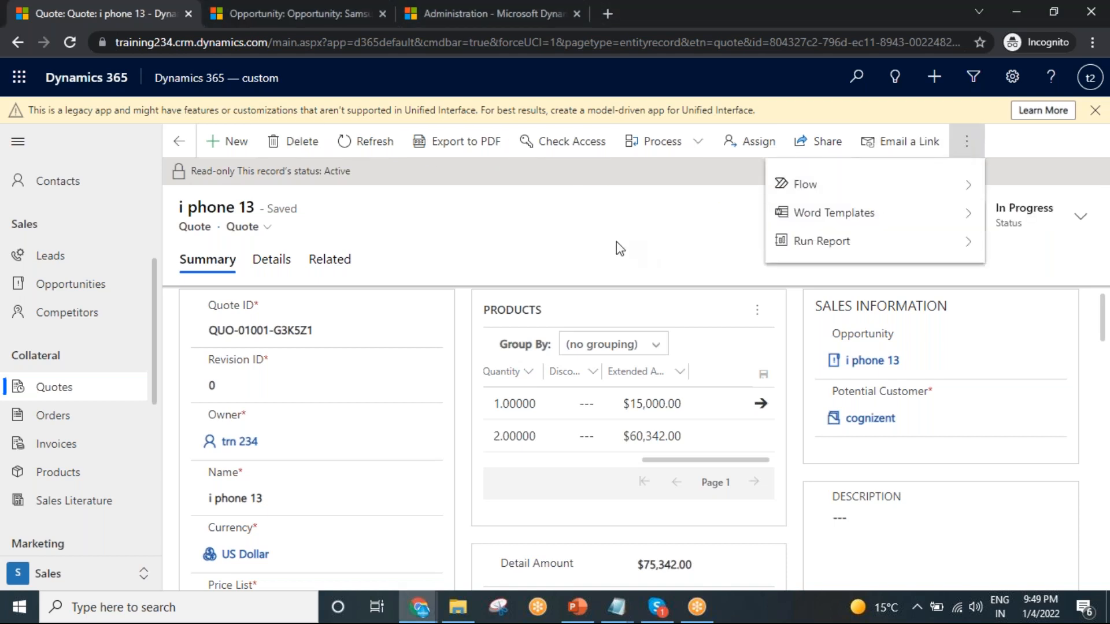
pyautogui.click(705, 216)
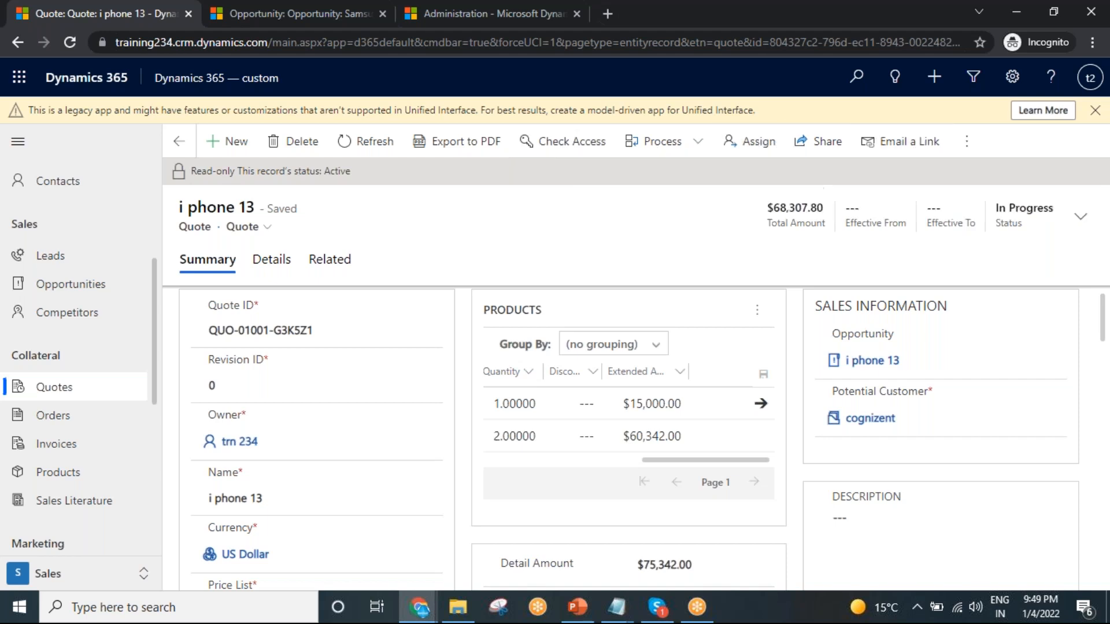
pyautogui.click(68, 42)
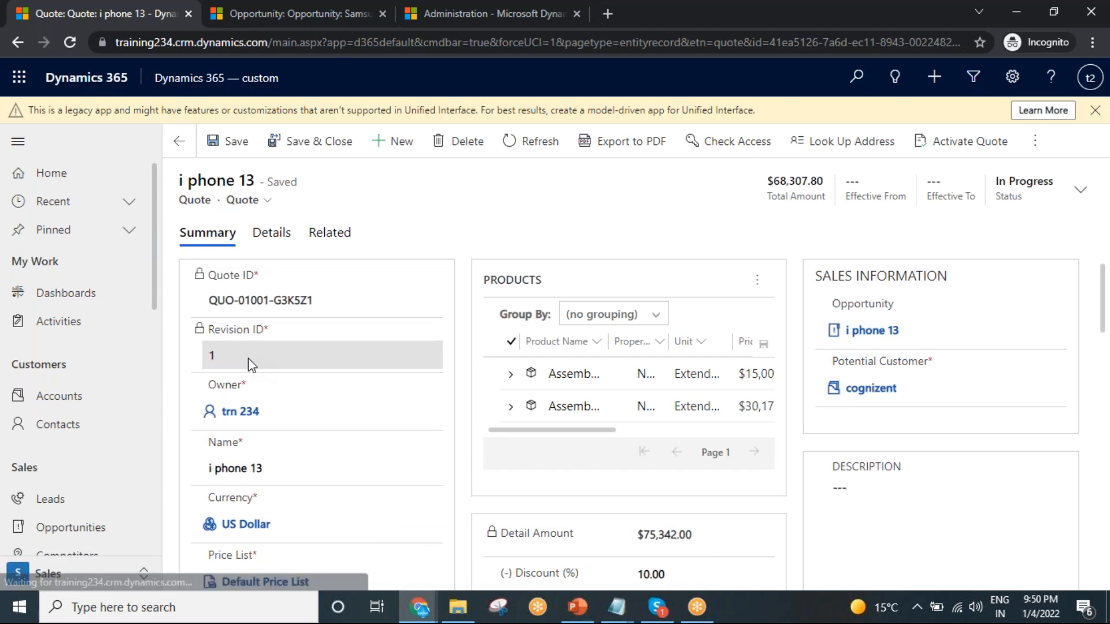
# Step: Set the revised quote's discount percentage to 15, save the quote, and check its total amount
pyautogui.scroll(-1, 756, 453)
pyautogui.scroll(-4, 756, 453)
pyautogui.click(650, 333)
pyautogui.doubleClick(643, 336)
pyautogui.write('5')
pyautogui.moveTo(701, 329); pyautogui.dragTo(606, 336)
pyautogui.write('15')
pyautogui.click(899, 513)
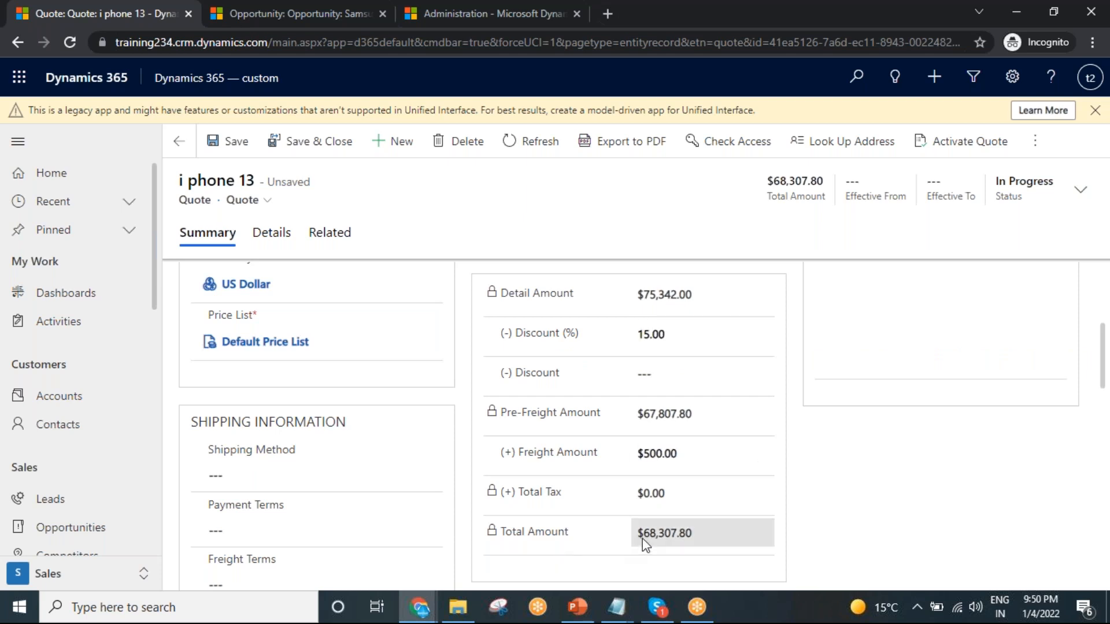
pyautogui.click(228, 141)
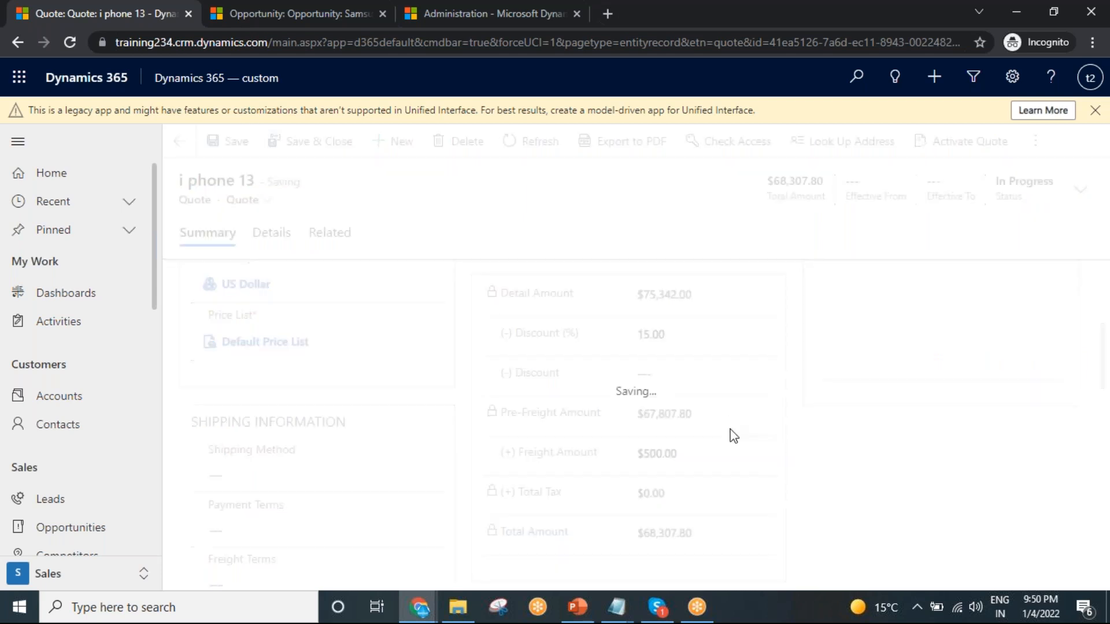
pyautogui.moveTo(644, 535); pyautogui.dragTo(676, 539)
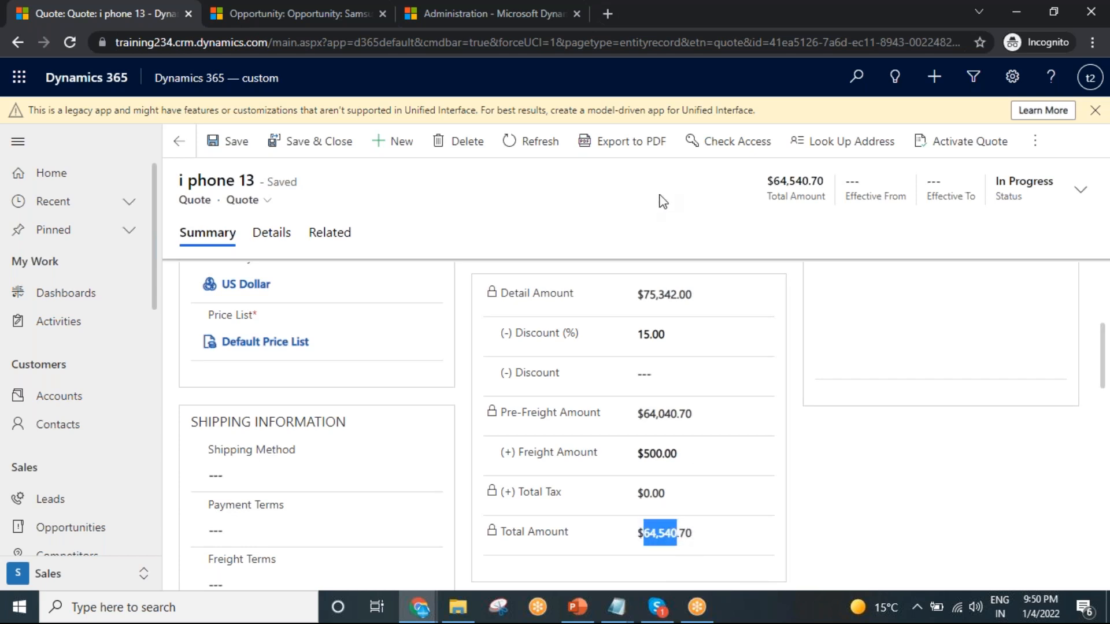
# Step: Activate the revised i phone 13 quote, dismiss the notification, and review the quote's summary
pyautogui.click(923, 144)
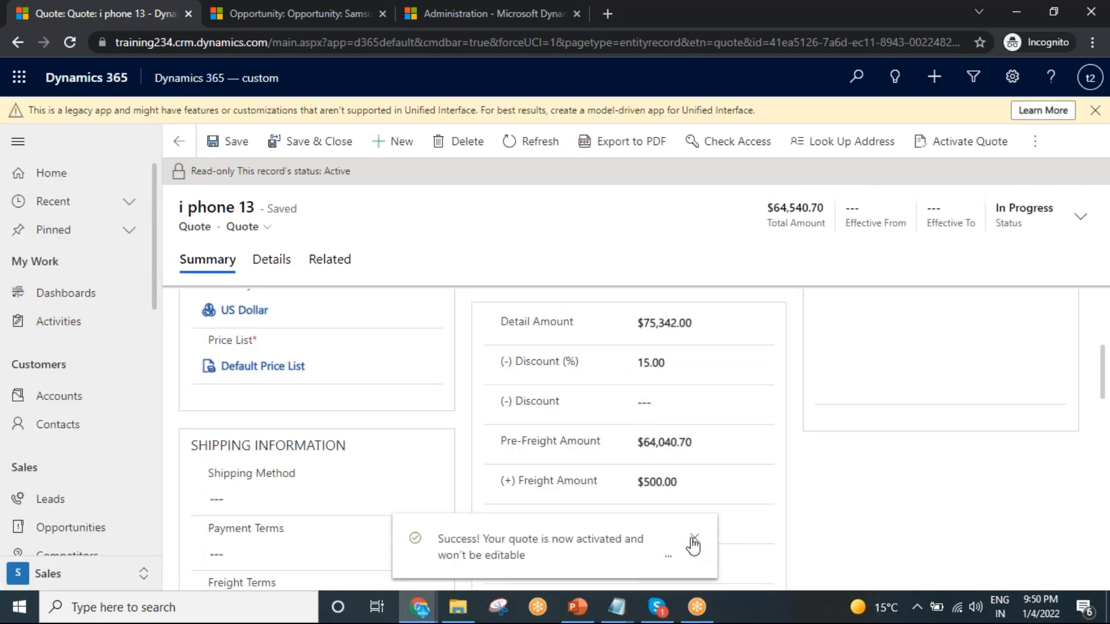
pyautogui.click(693, 544)
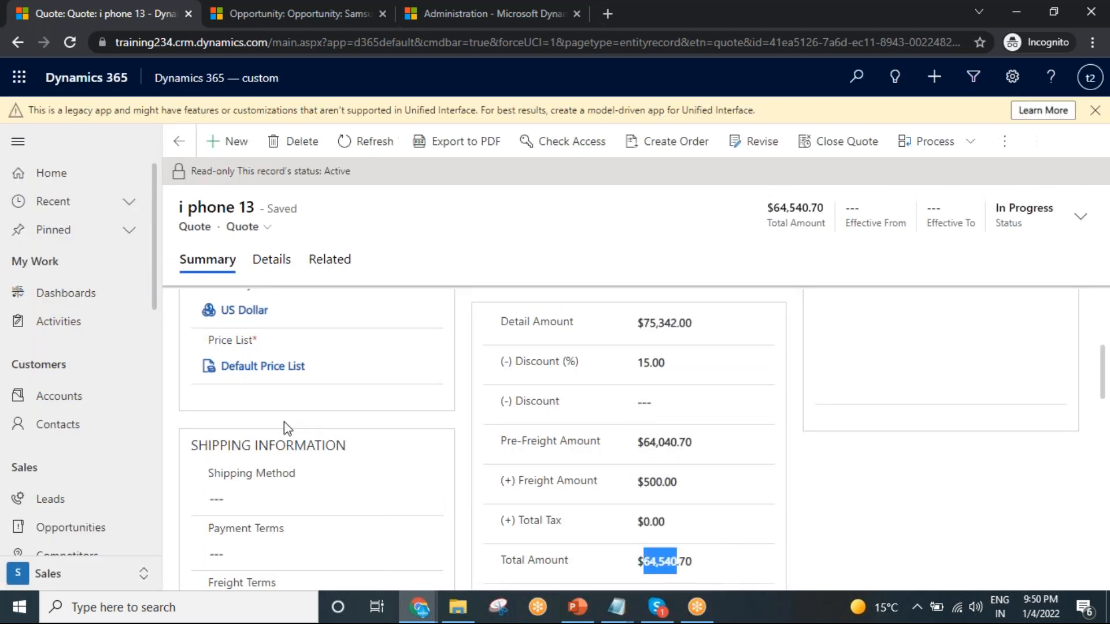
pyautogui.scroll(-3, 95, 428)
pyautogui.scroll(-4, 110, 462)
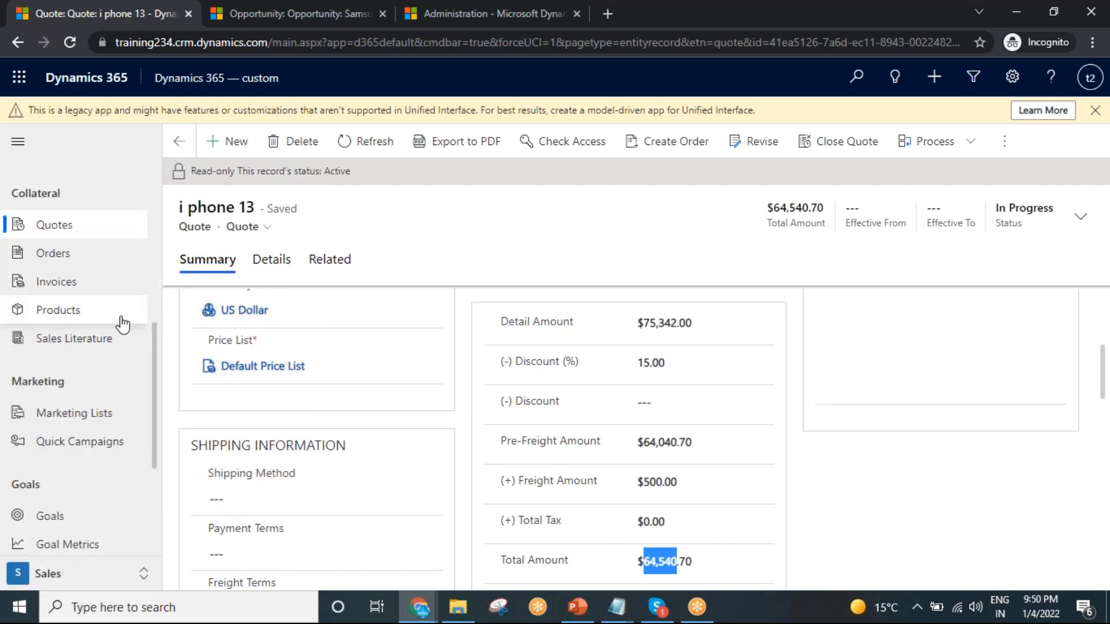
pyautogui.scroll(1, 82, 384)
pyautogui.scroll(4, 82, 384)
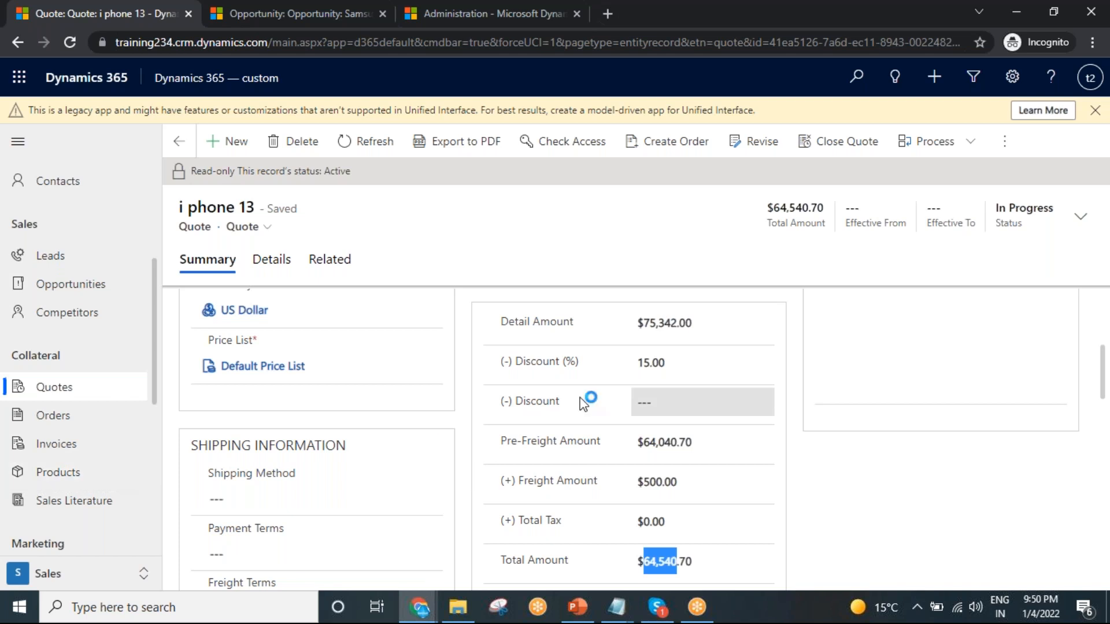
pyautogui.scroll(4, 578, 396)
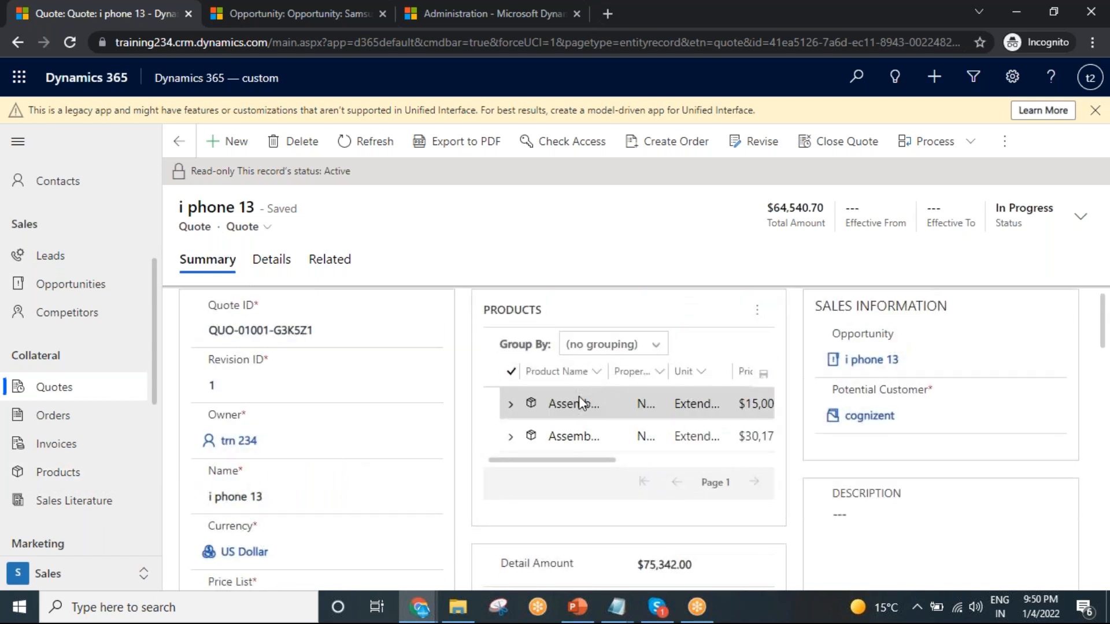
pyautogui.scroll(4, 98, 247)
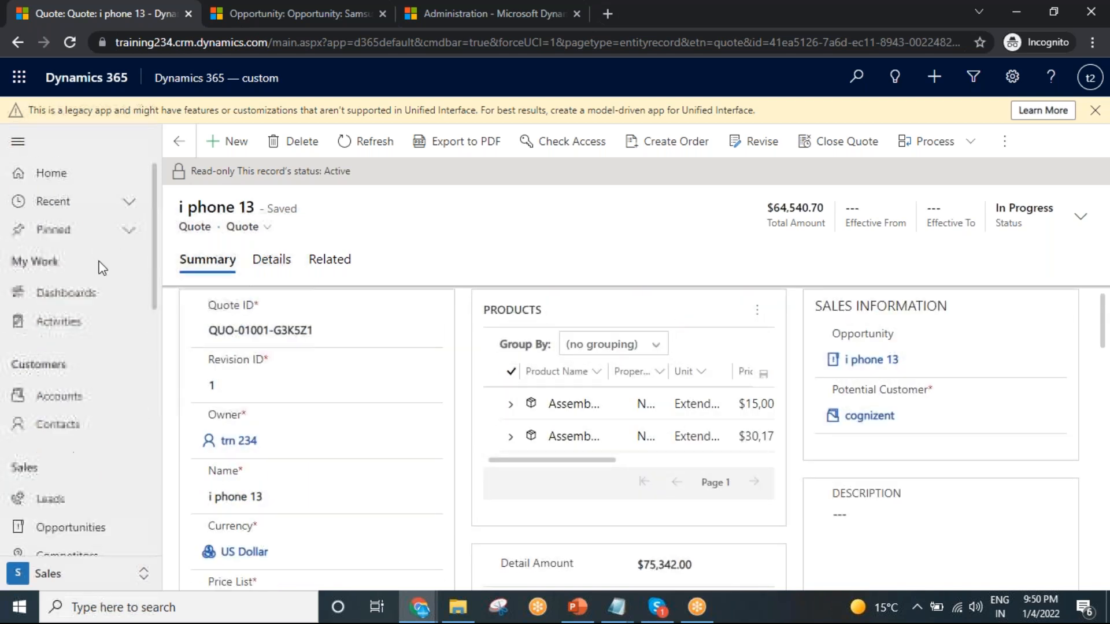